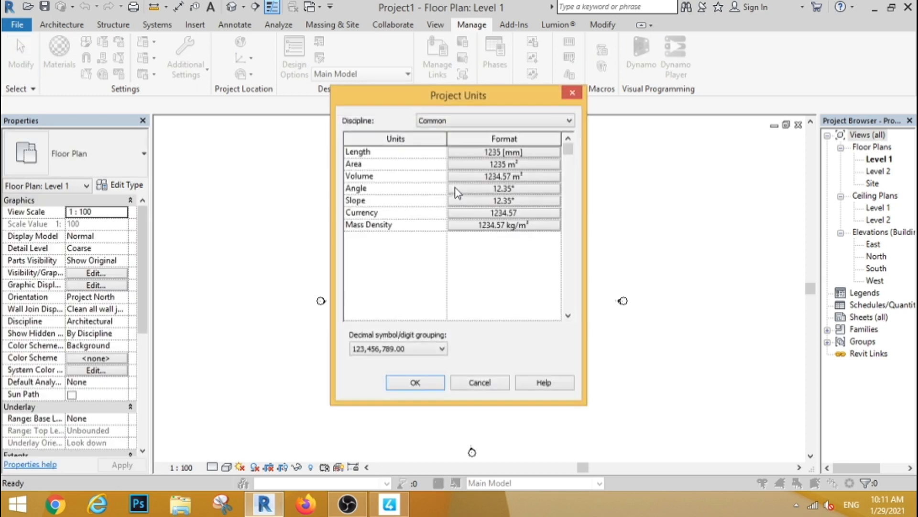
- Set the project's length units to feet and fractional inches
{"action": "left_click", "coordinate": [487, 152]}
{"action": "left_click", "coordinate": [498, 176]}
{"action": "left_click", "coordinate": [483, 190]}
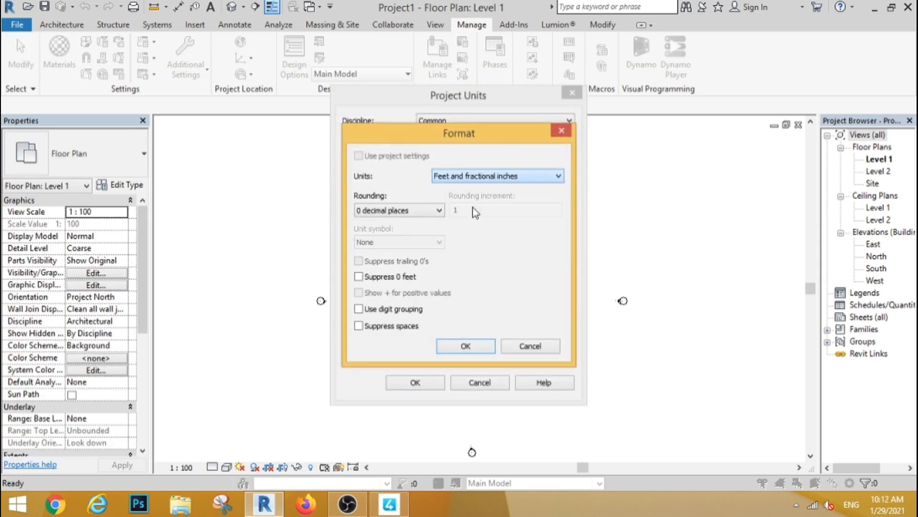
{"action": "left_click", "coordinate": [459, 347]}
{"action": "left_click", "coordinate": [414, 384]}
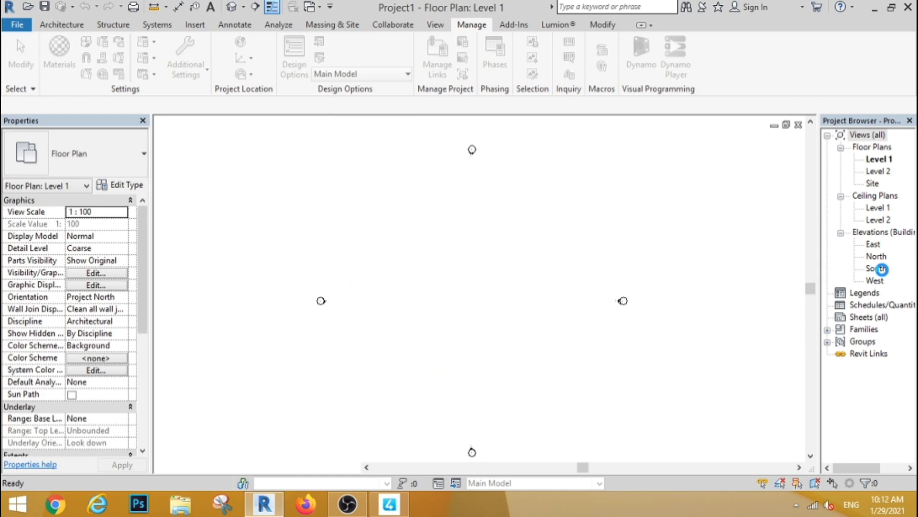
- Open the South elevation and set the Level 2 elevation to 10'
{"action": "double_click", "coordinate": [881, 270]}
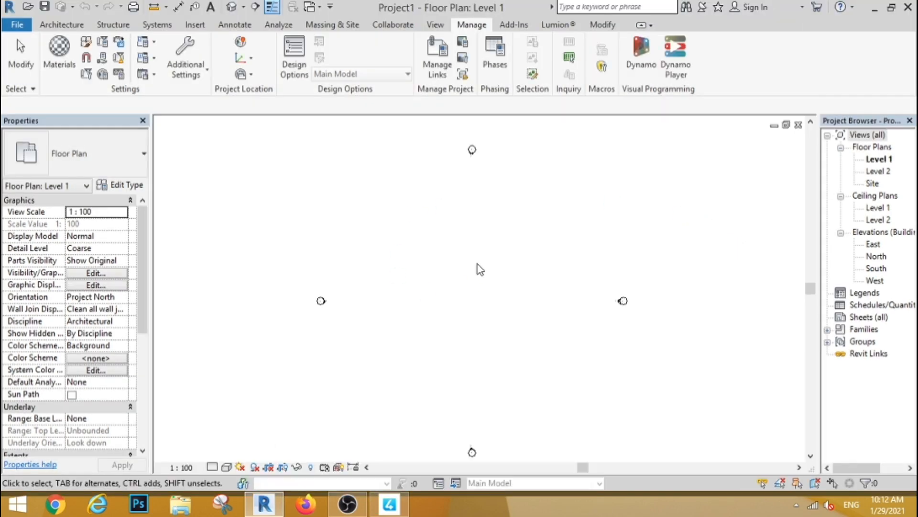
{"action": "double_click", "coordinate": [875, 269]}
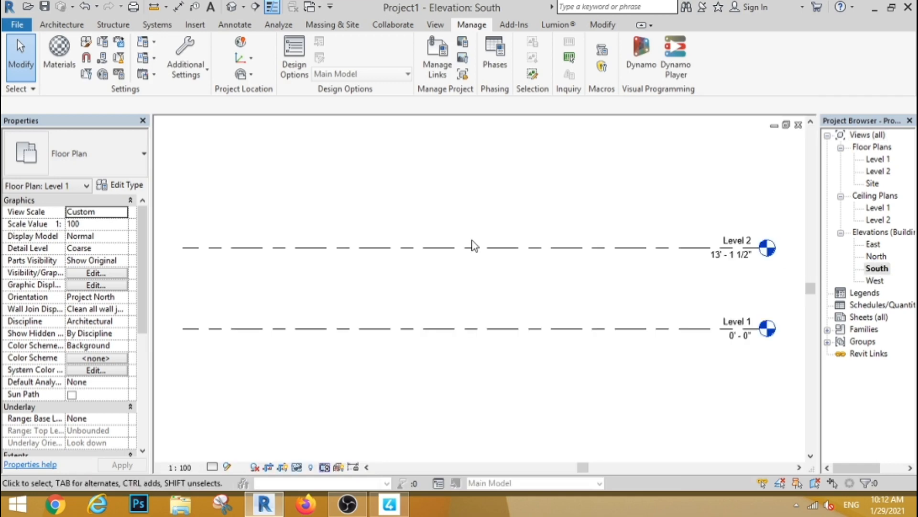
{"action": "left_click", "coordinate": [720, 257]}
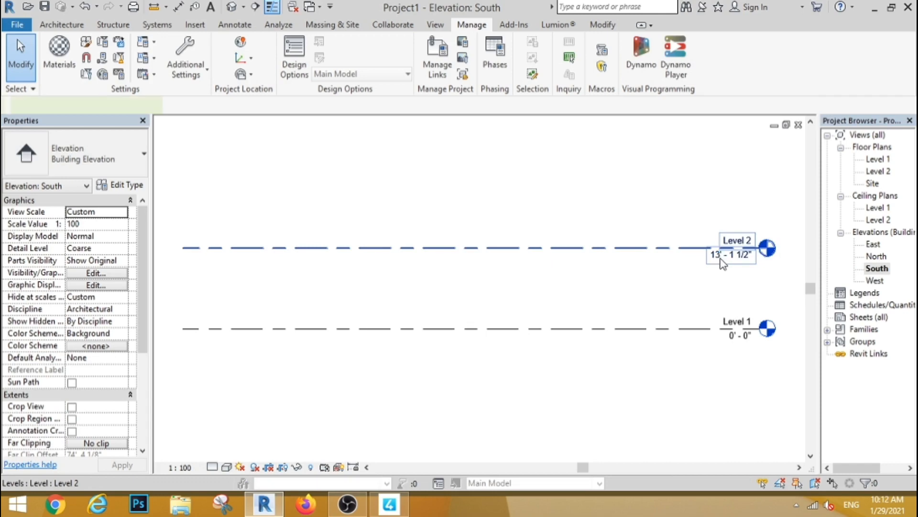
{"action": "left_click", "coordinate": [719, 257]}
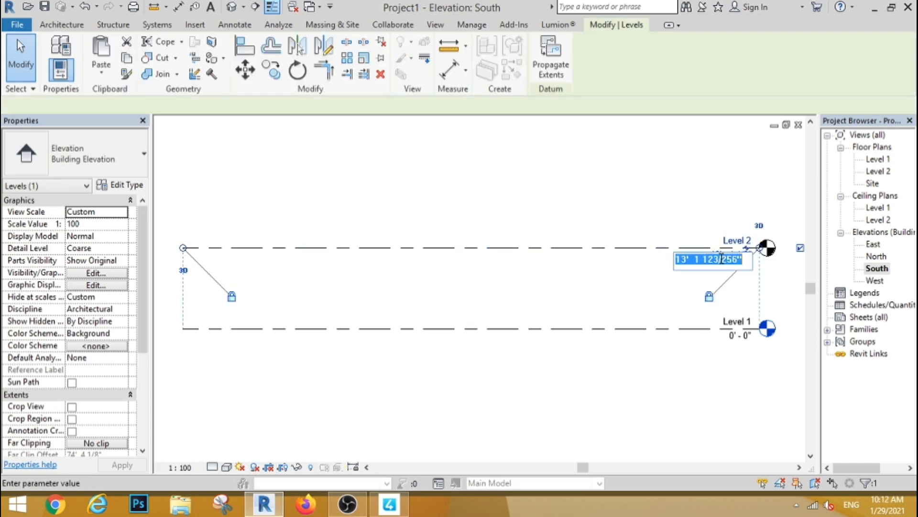
{"action": "type", "text": "10"}
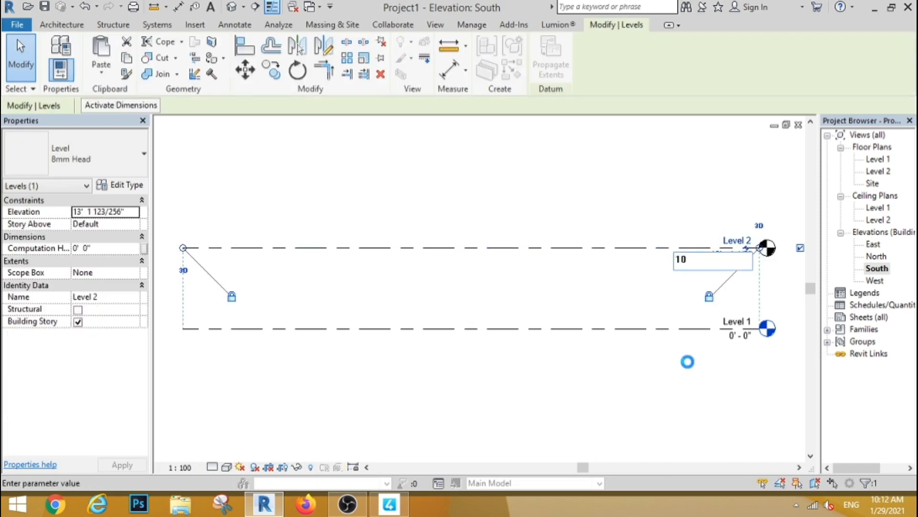
{"action": "key", "text": "Return"}
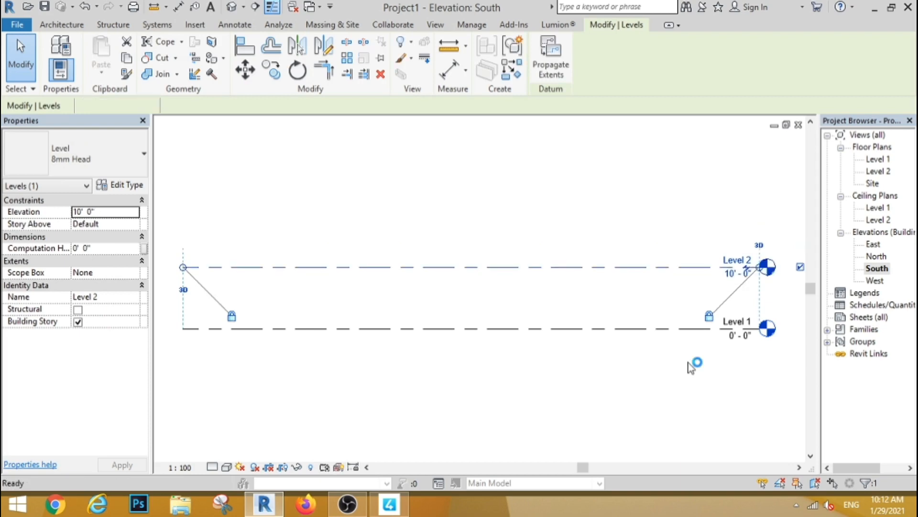
{"action": "left_click", "coordinate": [689, 363]}
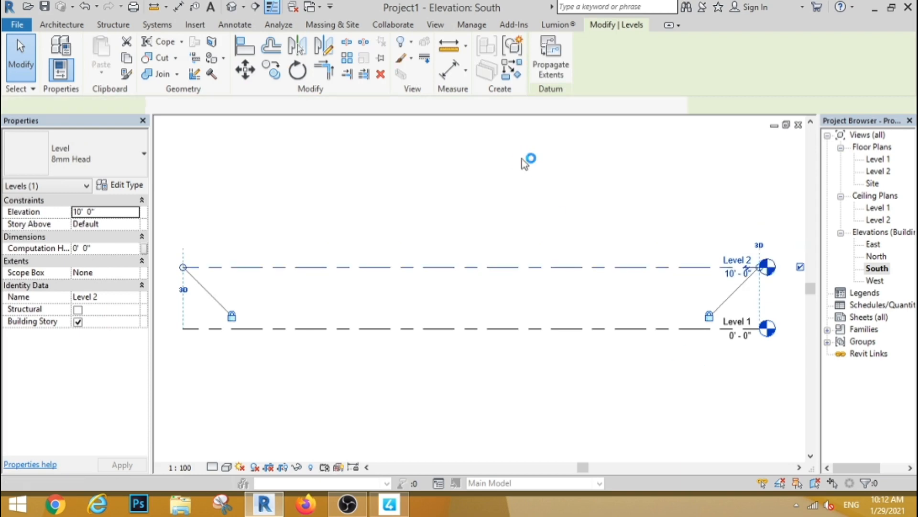
- Add two more levels above Level 2, each offset 10' from the level below
{"action": "key", "text": "l"}
{"action": "key", "text": "l"}
{"action": "left_click", "coordinate": [299, 105]}
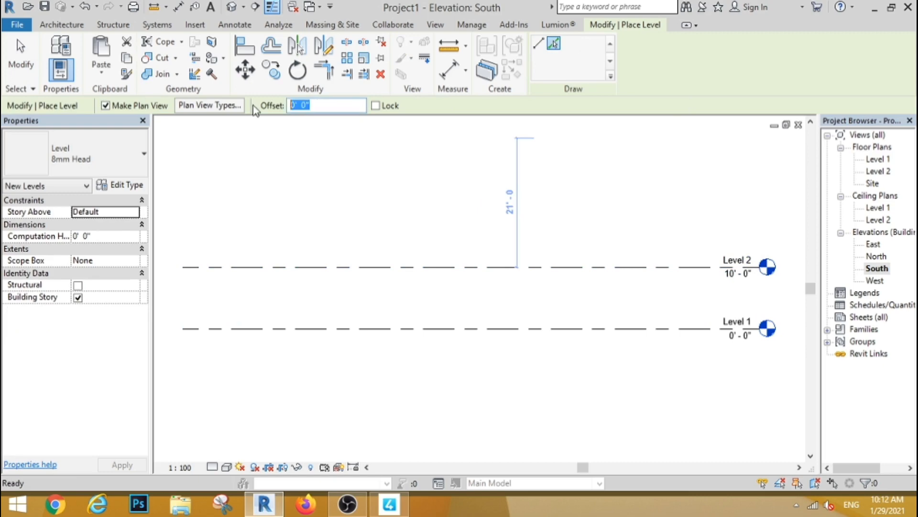
{"action": "key", "text": "Return"}
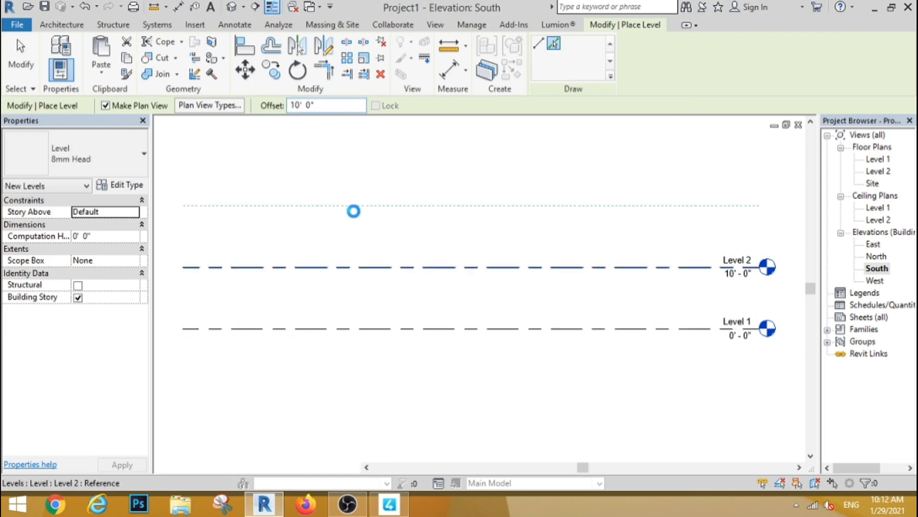
{"action": "left_click", "coordinate": [365, 205]}
{"action": "key", "text": "Escape"}
{"action": "key", "text": "Escape"}
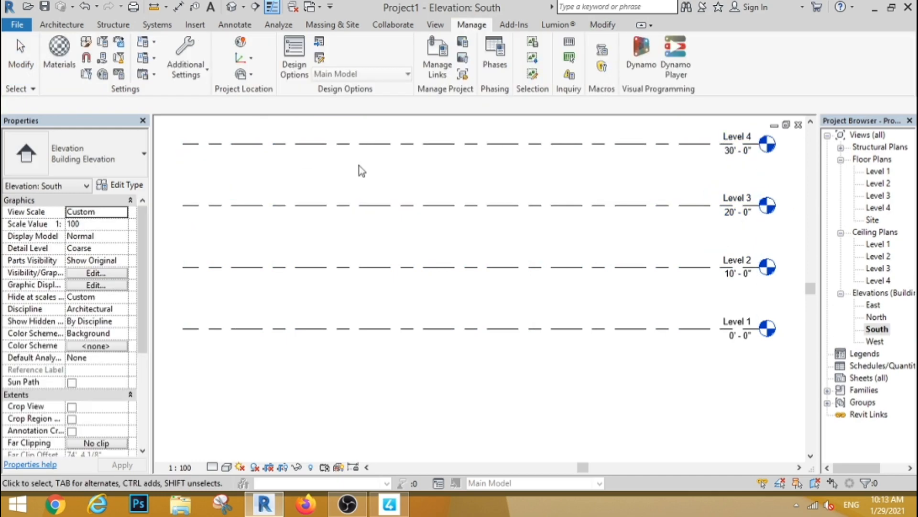
- On the Level 1 floor plan, draw a rectangle of Generic - 200mm walls up to Level 2, about 28'-6" wide and 34'-6" long
{"action": "double_click", "coordinate": [877, 173]}
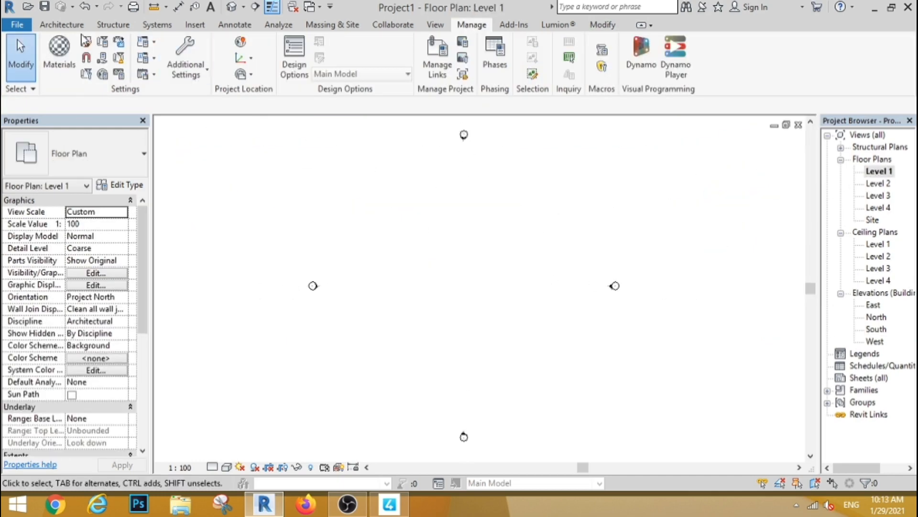
{"action": "left_click", "coordinate": [62, 24]}
{"action": "key", "text": "w"}
{"action": "key", "text": "a"}
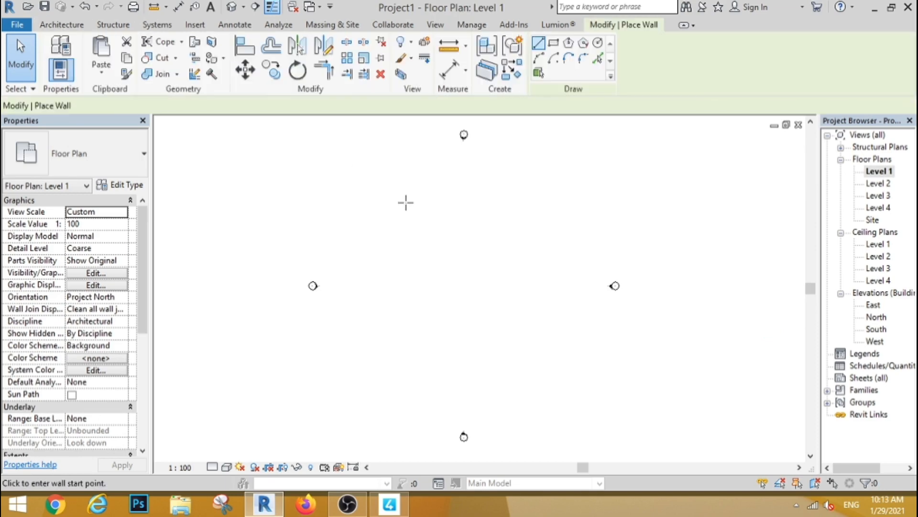
{"action": "left_click", "coordinate": [554, 43]}
{"action": "scroll", "coordinate": [445, 244], "scroll_direction": "up", "scroll_amount": 4}
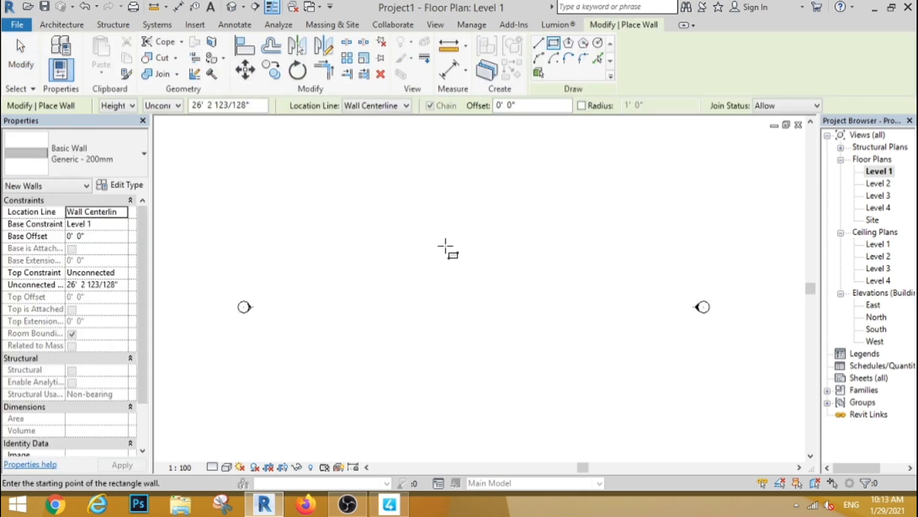
{"action": "left_click", "coordinate": [163, 105]}
{"action": "left_click", "coordinate": [176, 130]}
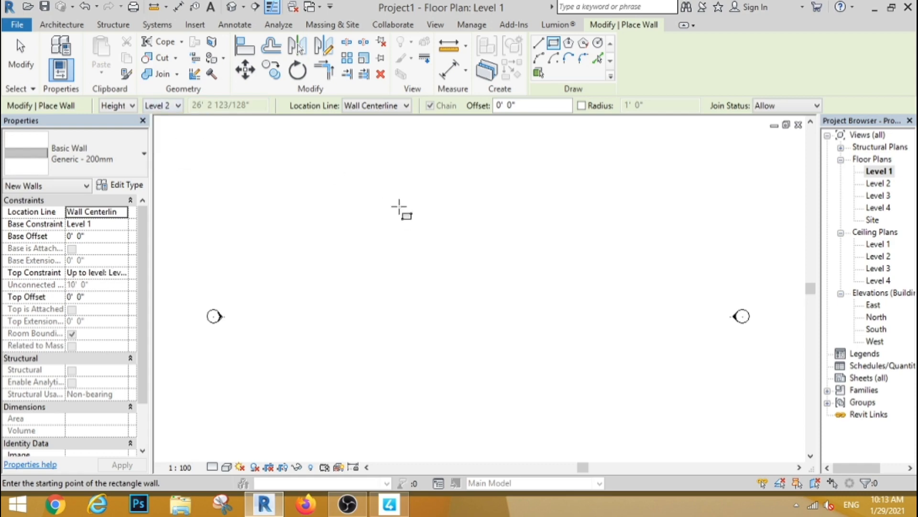
{"action": "left_click", "coordinate": [490, 313]}
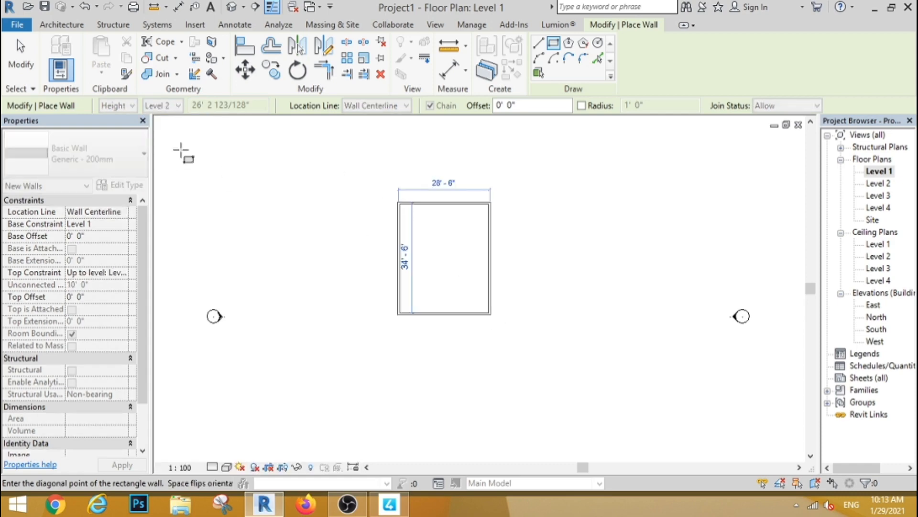
{"action": "key", "text": "Escape"}
{"action": "key", "text": "Escape"}
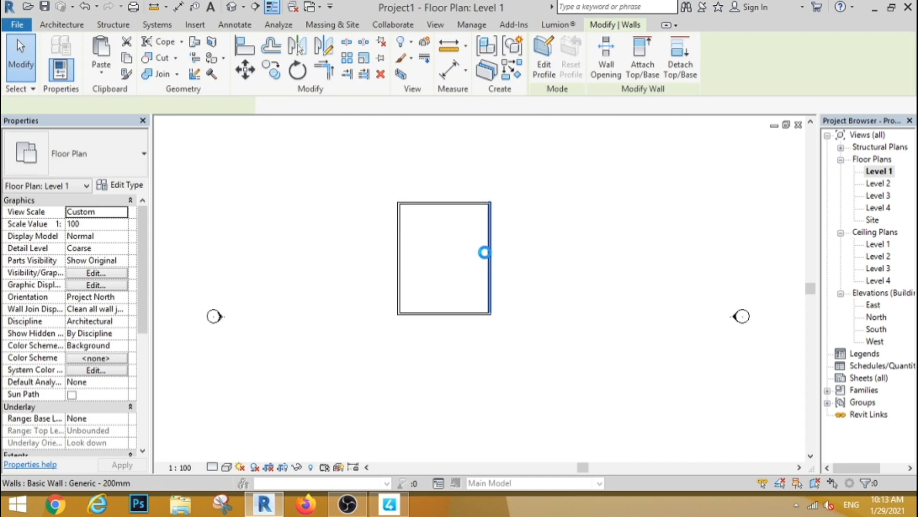
- Set the wall rectangle's inner width to 23' and its inner length to 33'
{"action": "left_click", "coordinate": [484, 252]}
{"action": "left_click", "coordinate": [443, 327]}
{"action": "type", "text": "23"}
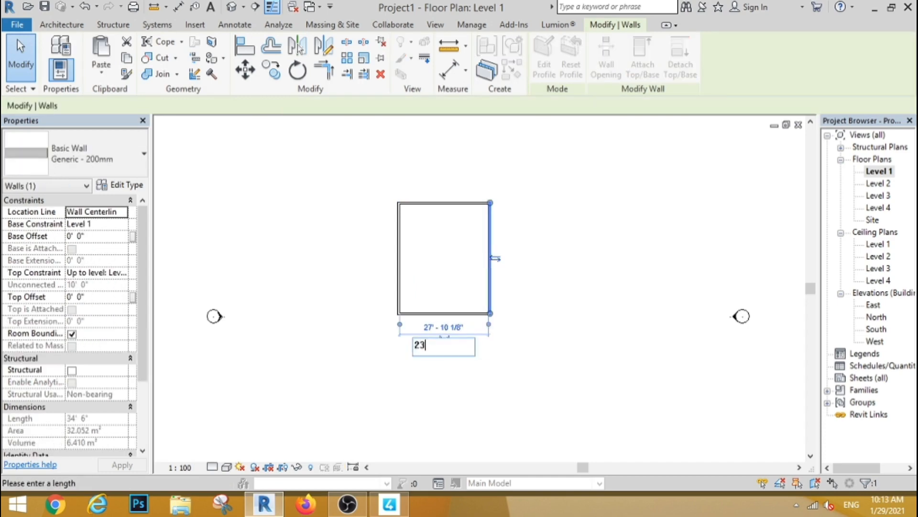
{"action": "key", "text": "Return"}
{"action": "left_click", "coordinate": [454, 203]}
{"action": "left_click", "coordinate": [491, 258]}
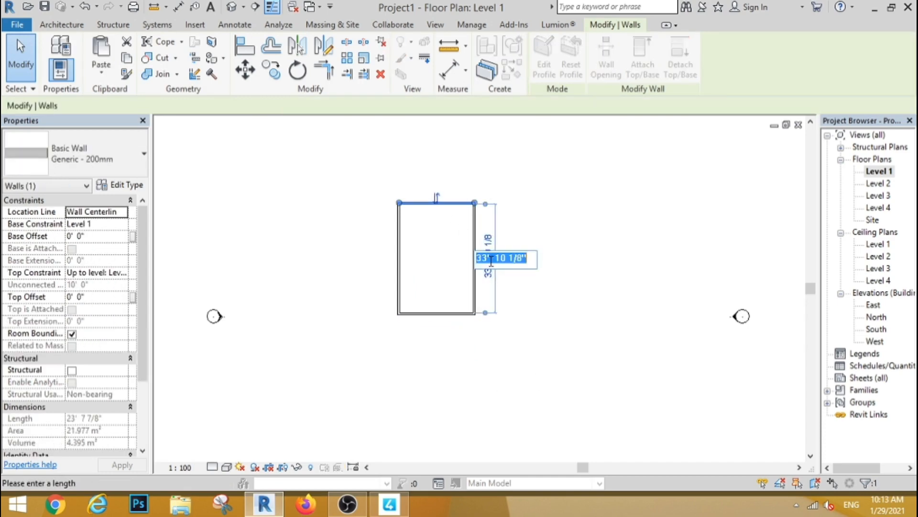
{"action": "type", "text": "33"}
{"action": "key", "text": "Return"}
- Draw a second wall rectangle about 13' by 18' overlapping the lower-left corner of the main rectangle
{"action": "scroll", "coordinate": [428, 307], "scroll_direction": "up", "scroll_amount": 2}
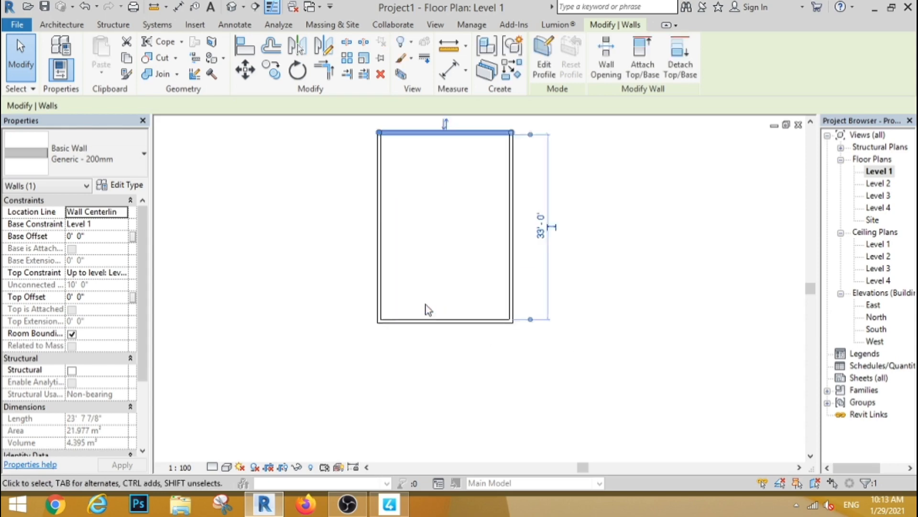
{"action": "left_click", "coordinate": [62, 24]}
{"action": "left_click", "coordinate": [57, 53]}
{"action": "left_click", "coordinate": [553, 43]}
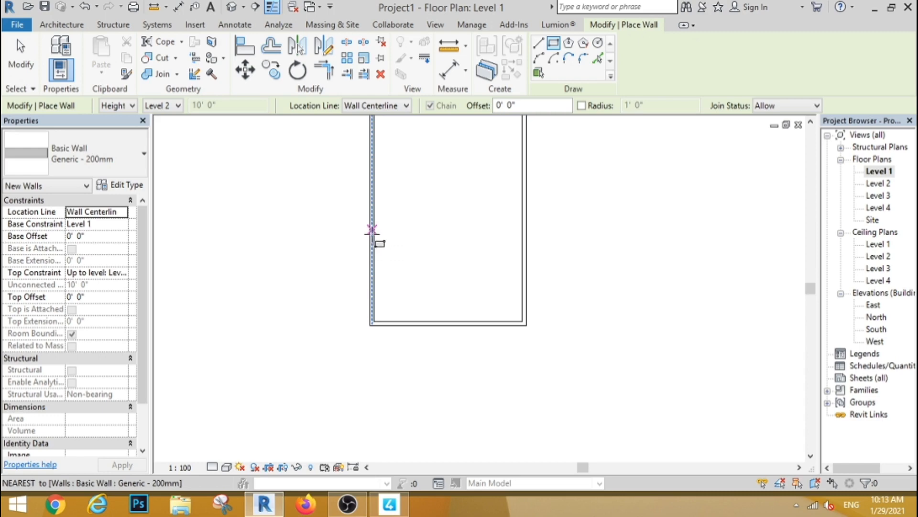
{"action": "left_click", "coordinate": [414, 241]}
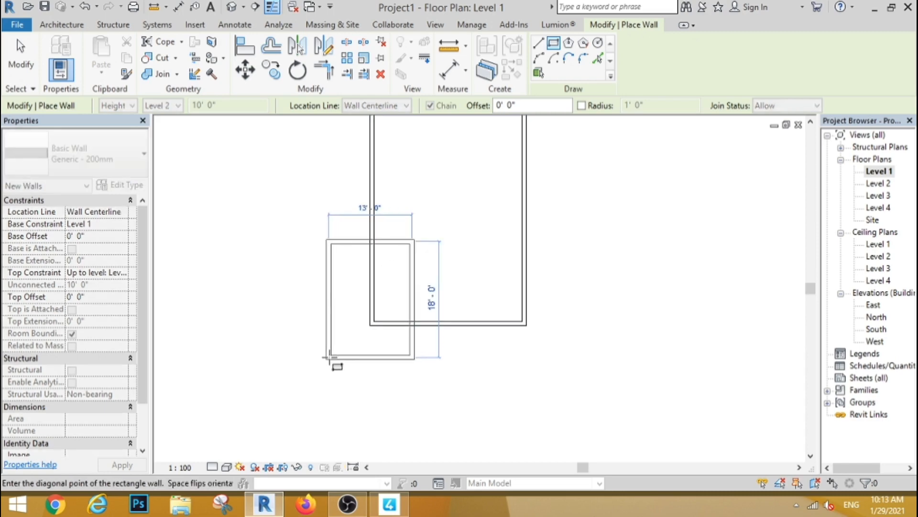
{"action": "left_click", "coordinate": [329, 357]}
{"action": "key", "text": "Escape"}
{"action": "key", "text": "Escape"}
- Place the small rectangle's right wall 10' from the inner face of the main rectangle's left wall
{"action": "left_click", "coordinate": [410, 268]}
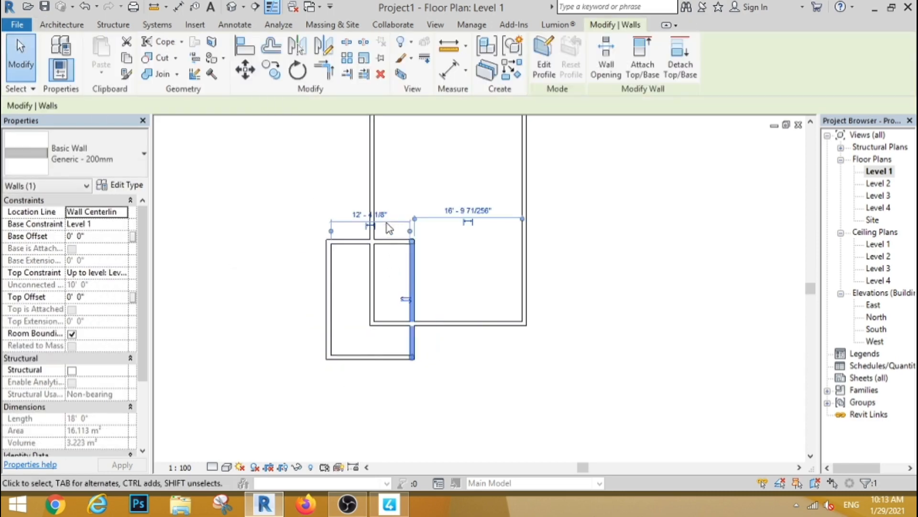
{"action": "left_click_drag", "start_coordinate": [330, 231], "coordinate": [373, 269]}
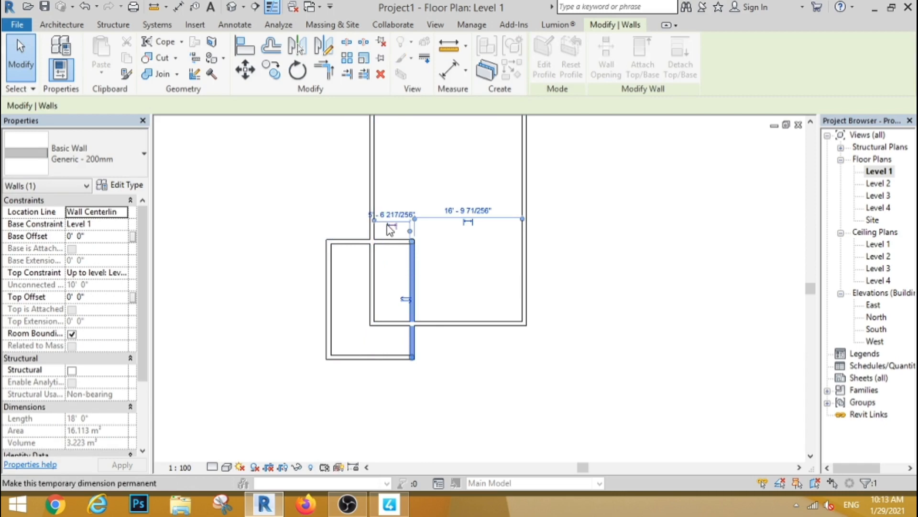
{"action": "left_click", "coordinate": [393, 214]}
{"action": "type", "text": "10"}
{"action": "key", "text": "Return"}
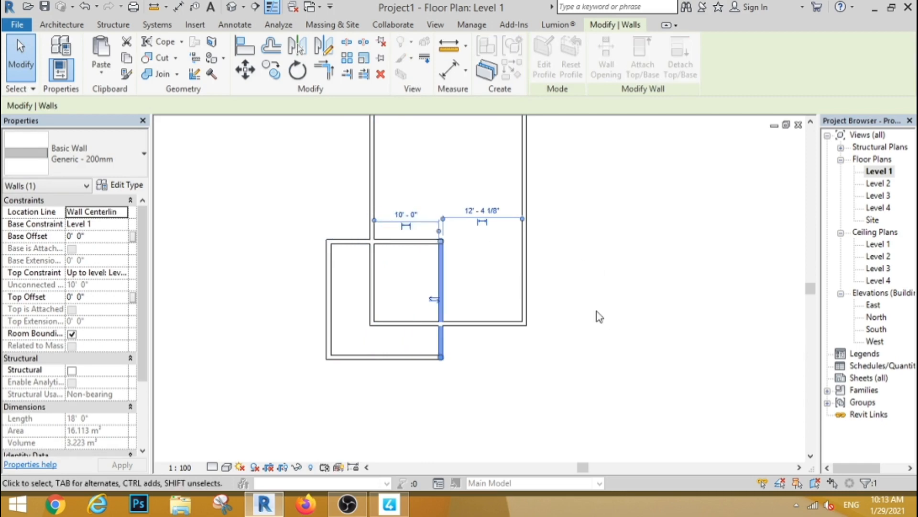
{"action": "key", "text": "Escape"}
- Move the small rectangle's upper wall closer to the main rectangle's bottom wall by editing the distance between them
{"action": "left_click", "coordinate": [426, 243]}
{"action": "left_click", "coordinate": [300, 284]}
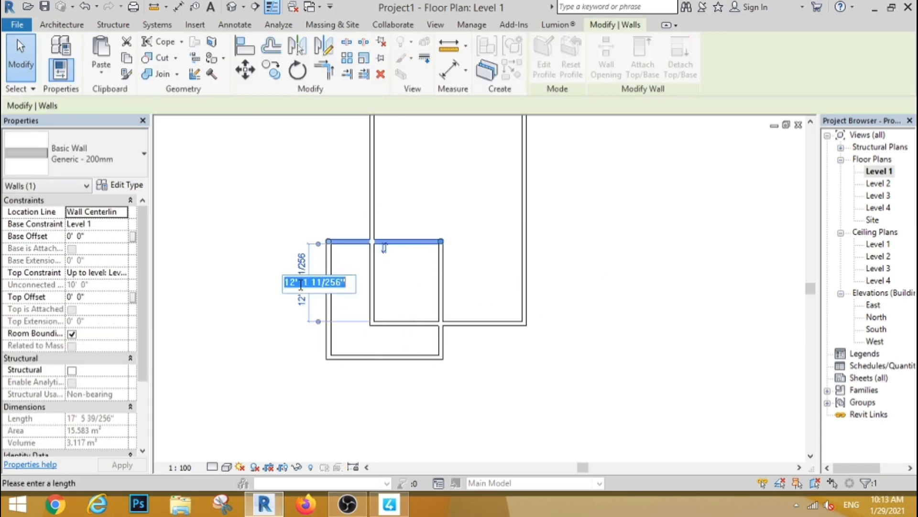
{"action": "key", "text": "Return"}
{"action": "key", "text": "Escape"}
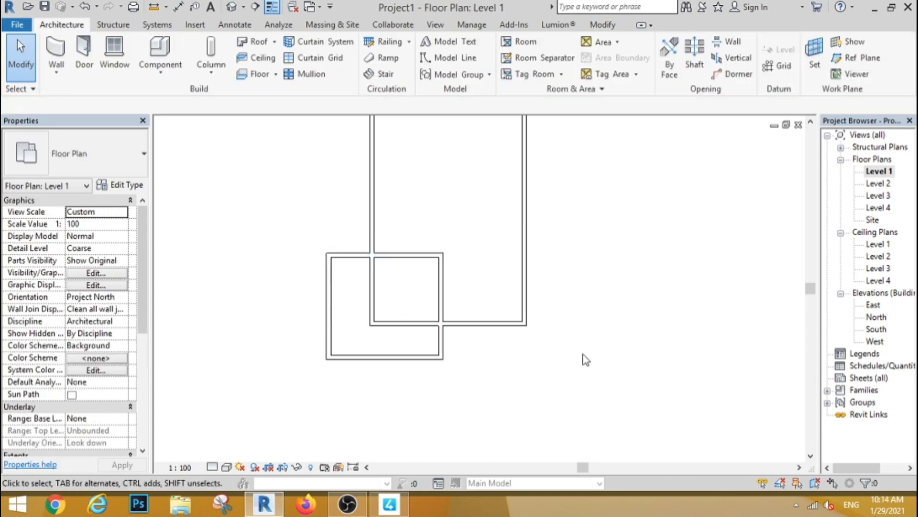
- Set the distance between the small rectangle's left wall and the main rectangle's left wall to 3'
{"action": "left_click", "coordinate": [328, 302]}
{"action": "left_click", "coordinate": [344, 369]}
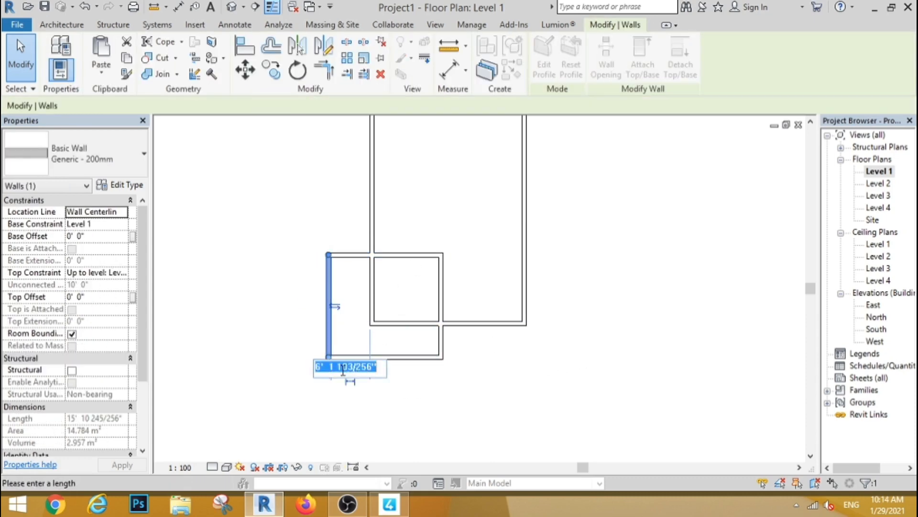
{"action": "key", "text": "Return"}
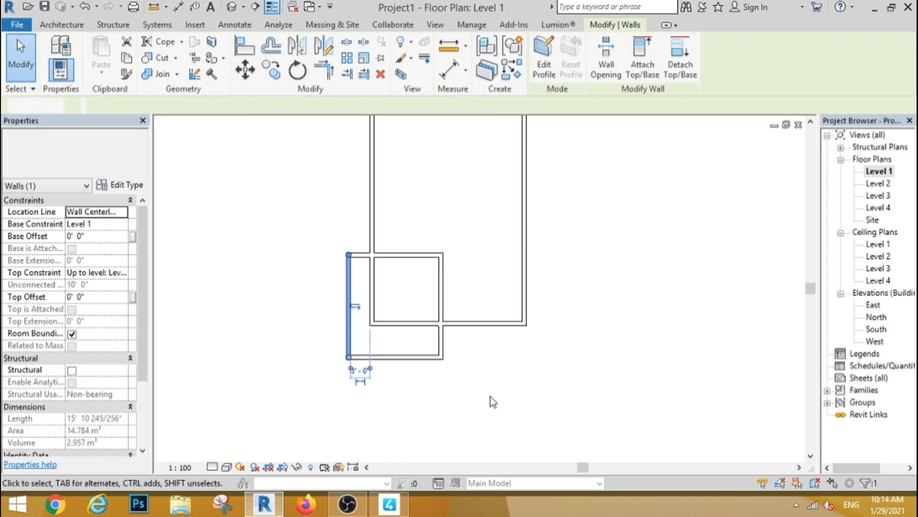
{"action": "key", "text": "Escape"}
- Trim the small rectangle's left wall to the main bottom wall and its upper wall to the main left wall, forming one outline
{"action": "scroll", "coordinate": [492, 349], "scroll_direction": "up", "scroll_amount": 2}
{"action": "left_click", "coordinate": [602, 25]}
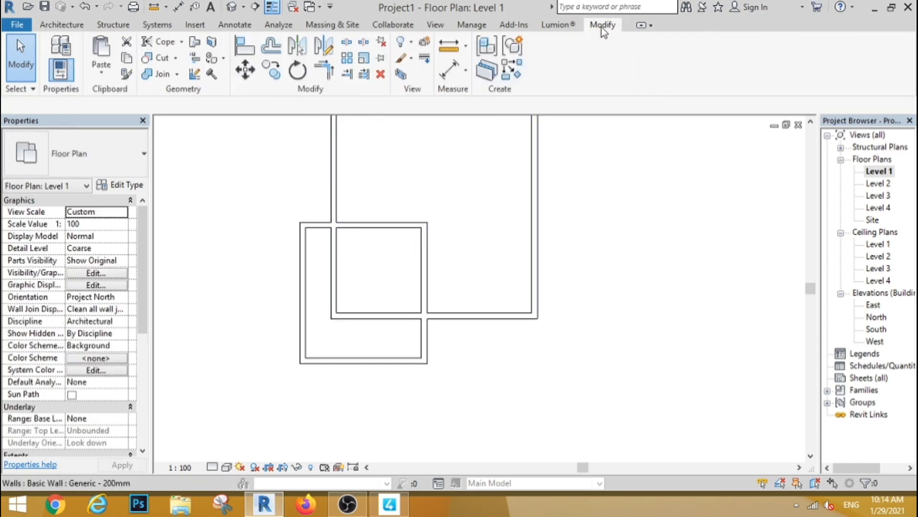
{"action": "left_click", "coordinate": [324, 70]}
{"action": "left_click", "coordinate": [302, 258]}
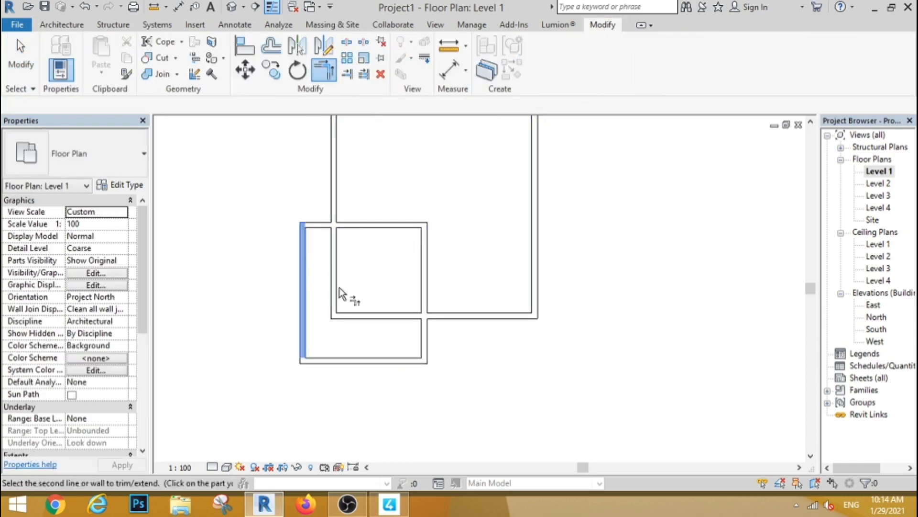
{"action": "left_click", "coordinate": [398, 315]}
{"action": "left_click", "coordinate": [324, 225]}
{"action": "left_click", "coordinate": [341, 211]}
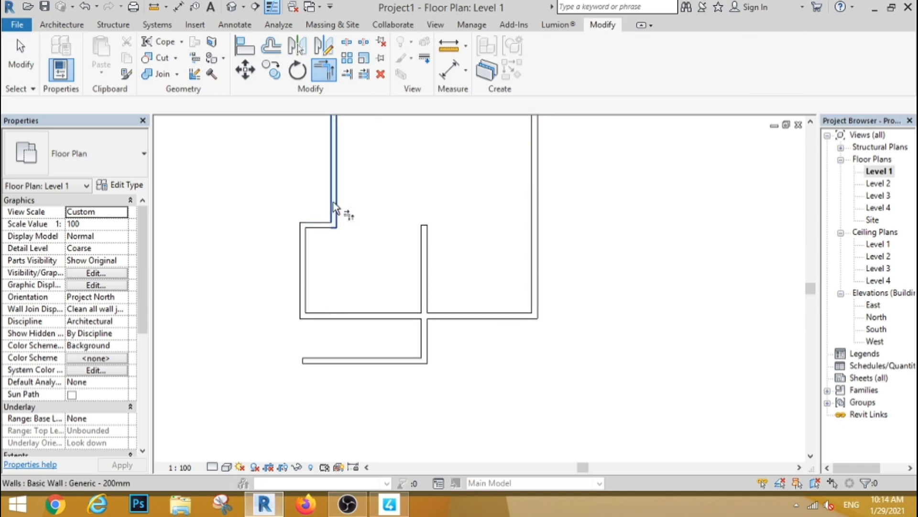
{"action": "key", "text": "Escape"}
- Try deleting the small rectangle's right wall and detached bottom wall, and undo both deletions
{"action": "scroll", "coordinate": [377, 318], "scroll_direction": "up", "scroll_amount": 2}
{"action": "scroll", "coordinate": [371, 321], "scroll_direction": "down", "scroll_amount": 2}
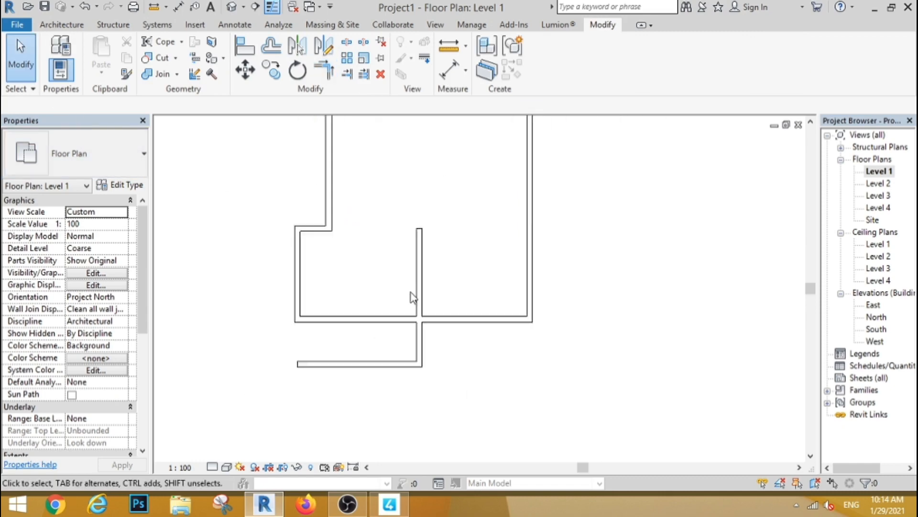
{"action": "scroll", "coordinate": [414, 290], "scroll_direction": "up", "scroll_amount": 1}
{"action": "left_click_drag", "start_coordinate": [450, 294], "coordinate": [388, 204]}
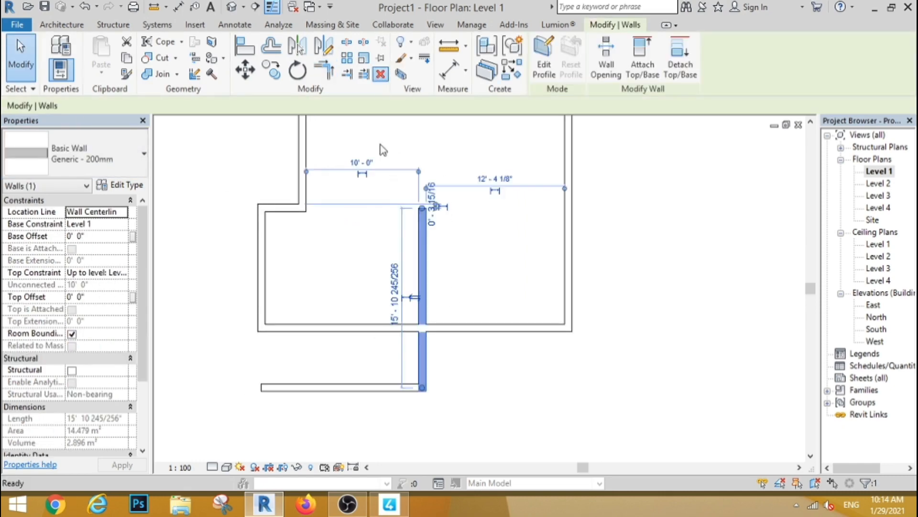
{"action": "key", "text": "Delete"}
{"action": "left_click_drag", "start_coordinate": [443, 356], "coordinate": [348, 410]}
{"action": "left_click", "coordinate": [380, 75]}
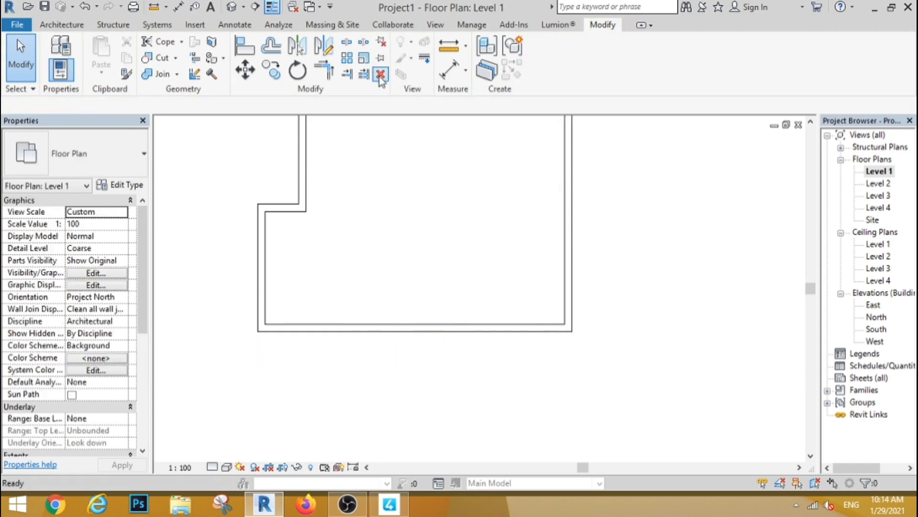
{"action": "key", "text": "ctrl+z"}
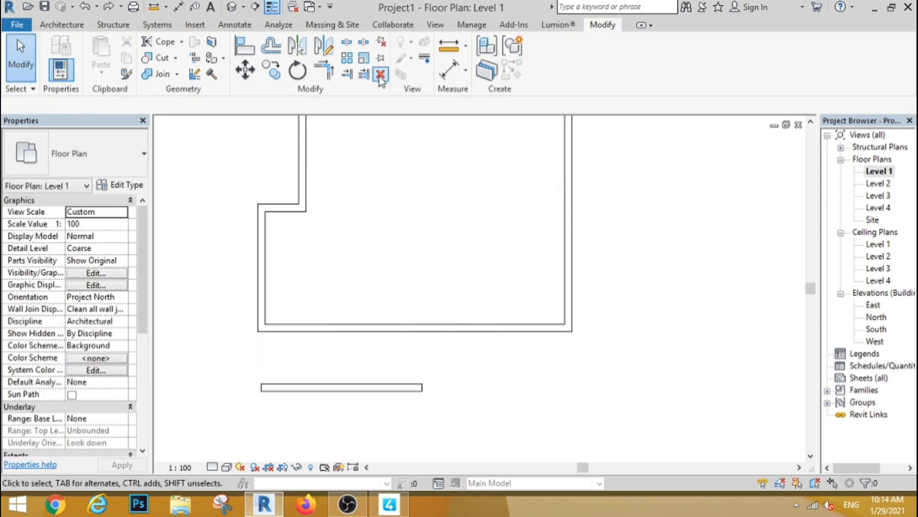
{"action": "key", "text": "ctrl+z"}
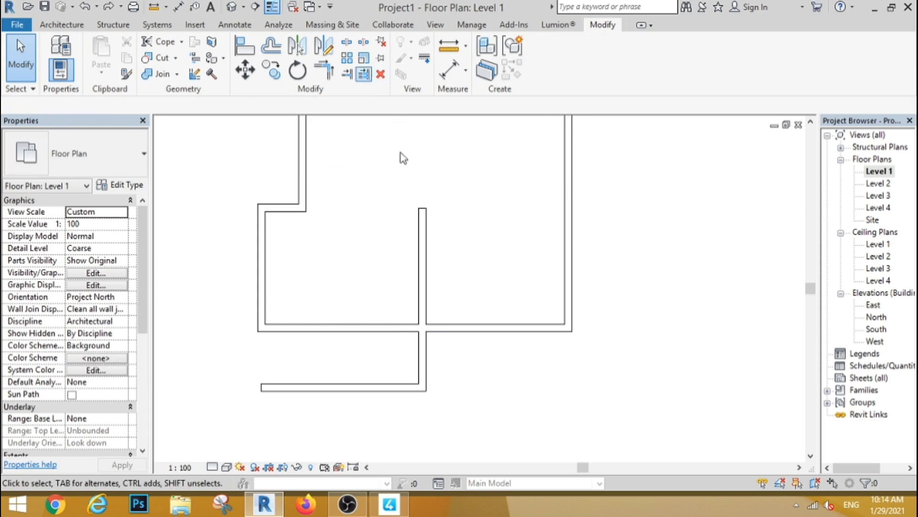
- Delete the leftover horizontal wall of the small rectangle below the building outline
{"action": "scroll", "coordinate": [428, 288], "scroll_direction": "up", "scroll_amount": 2}
{"action": "scroll", "coordinate": [427, 268], "scroll_direction": "down", "scroll_amount": 2}
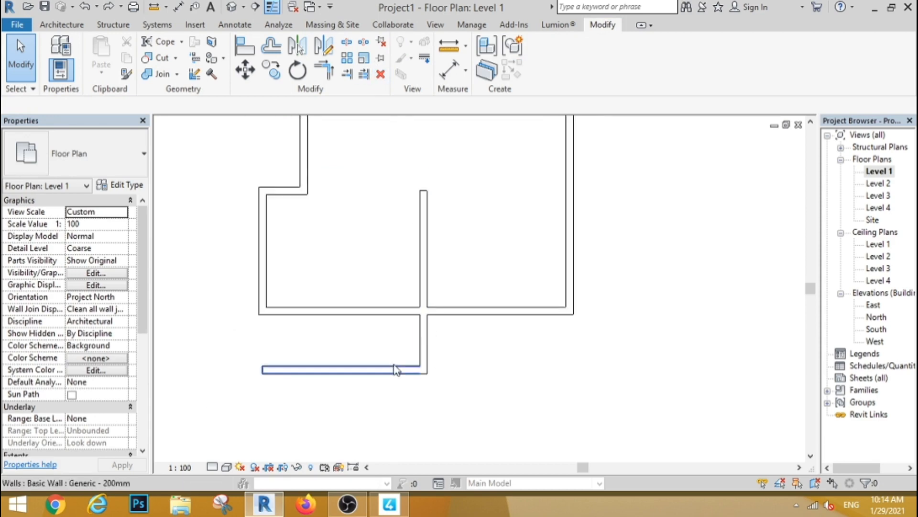
{"action": "left_click_drag", "start_coordinate": [390, 350], "coordinate": [318, 409]}
{"action": "key", "text": "Delete"}
- Split the small rectangle's right wall at the main bottom wall and delete the segment projecting below it
{"action": "scroll", "coordinate": [440, 343], "scroll_direction": "up", "scroll_amount": 3}
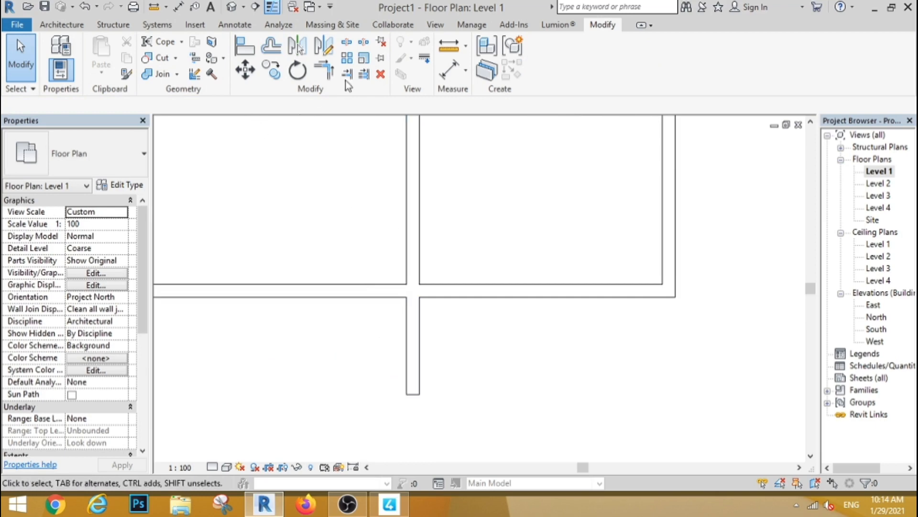
{"action": "left_click", "coordinate": [349, 47]}
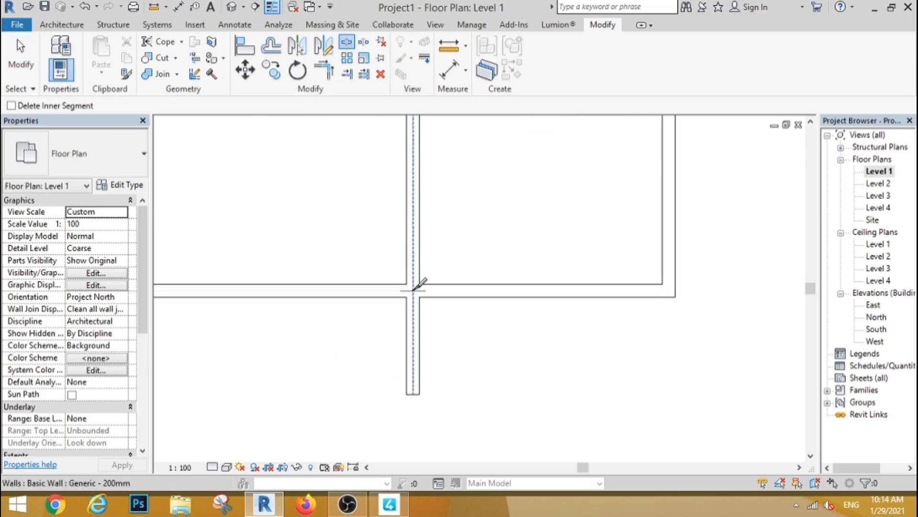
{"action": "left_click", "coordinate": [21, 57]}
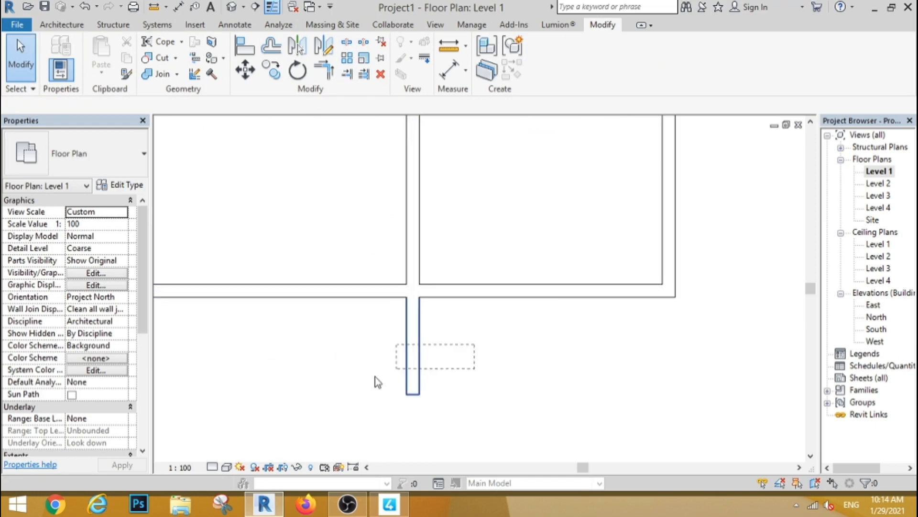
{"action": "left_click", "coordinate": [413, 354]}
{"action": "key", "text": "Delete"}
{"action": "scroll", "coordinate": [465, 316], "scroll_direction": "down", "scroll_amount": 4}
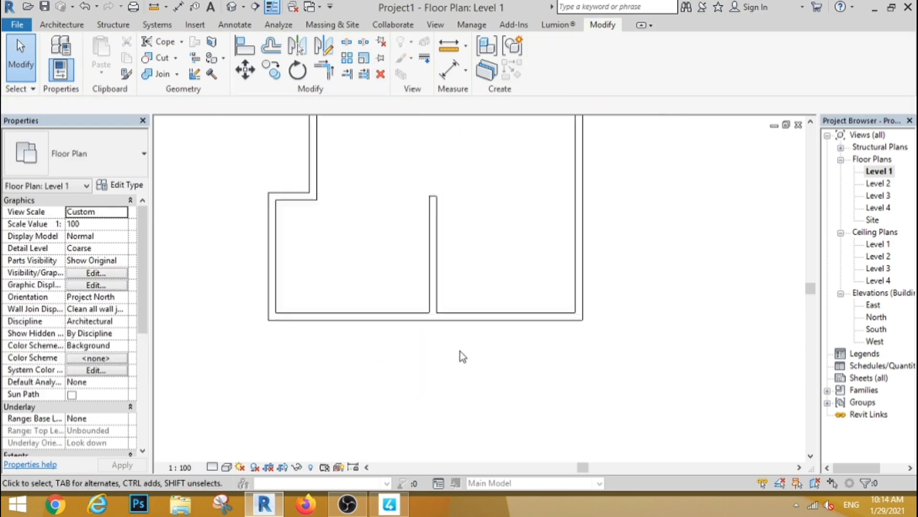
- Draw a Generic - 200mm wall from the left notch's inner corner to the upper end of the short vertical wall, enclosing the small room
{"action": "scroll", "coordinate": [469, 262], "scroll_direction": "up", "scroll_amount": 3}
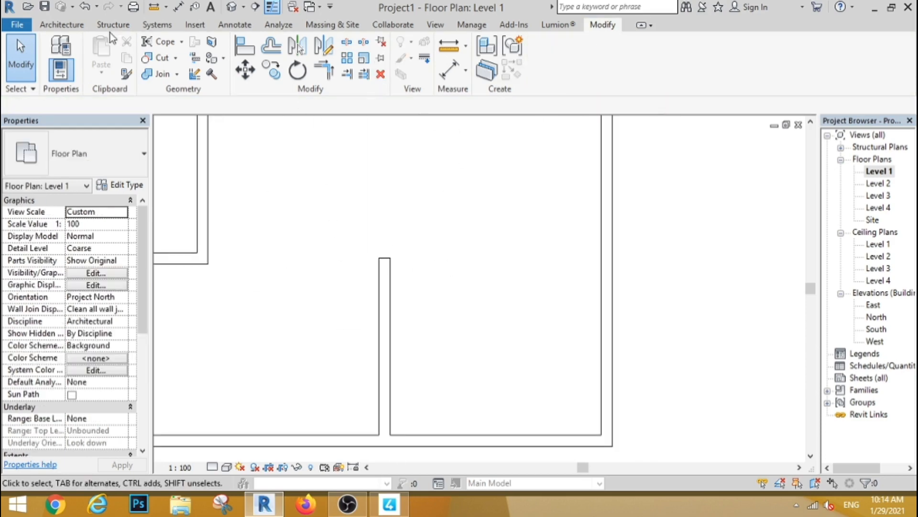
{"action": "left_click", "coordinate": [71, 29]}
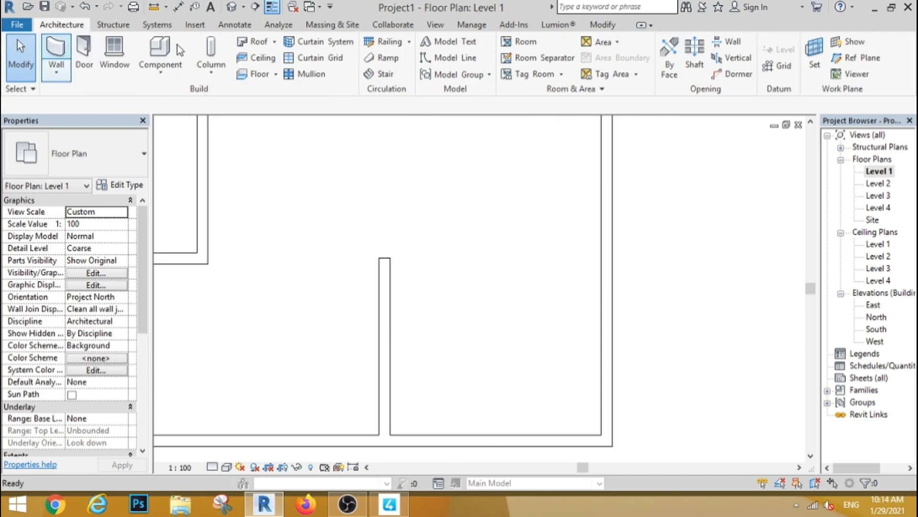
{"action": "left_click", "coordinate": [56, 47]}
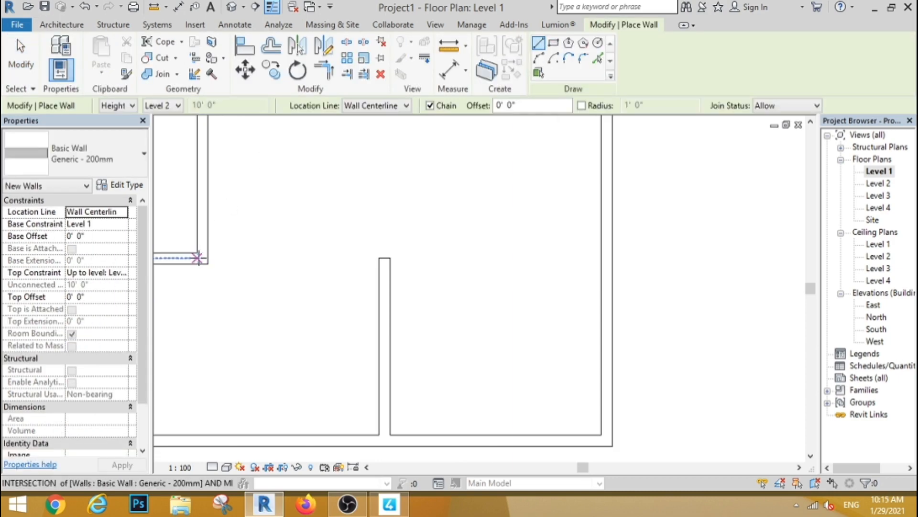
{"action": "left_click", "coordinate": [202, 257]}
{"action": "left_click", "coordinate": [384, 258]}
{"action": "key", "text": "Escape"}
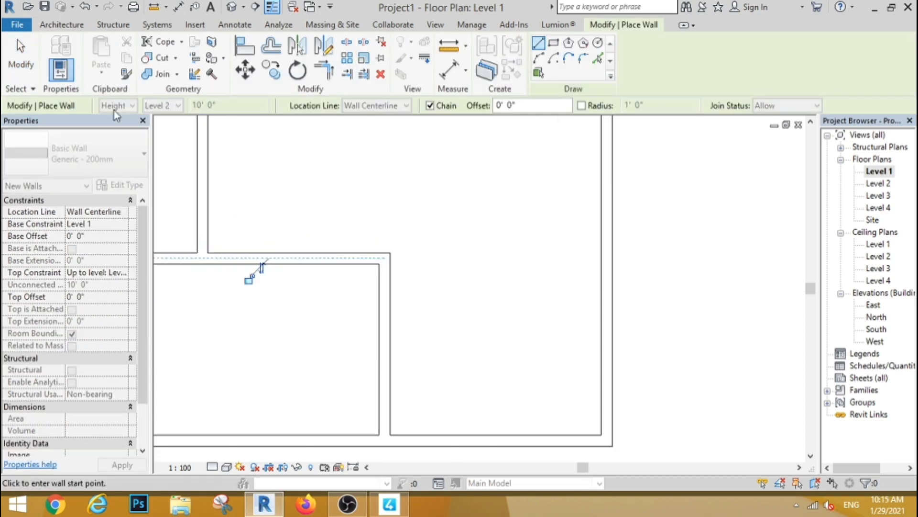
{"action": "left_click", "coordinate": [27, 67]}
- Load the exterior double full-glass wood door family from the Residential folder and place a 1600 x 2000mm door in the small room's upper wall
{"action": "scroll", "coordinate": [524, 313], "scroll_direction": "down", "scroll_amount": 4}
{"action": "scroll", "coordinate": [554, 232], "scroll_direction": "up", "scroll_amount": 1}
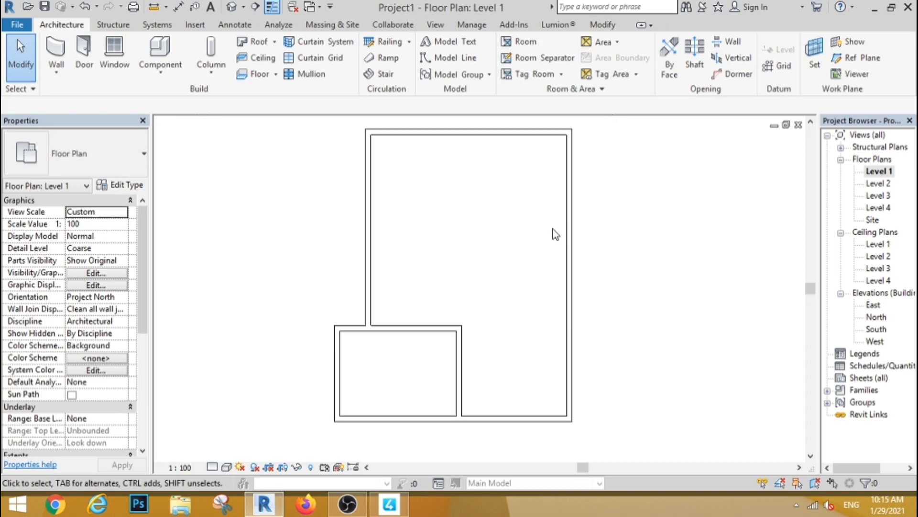
{"action": "left_click", "coordinate": [80, 53]}
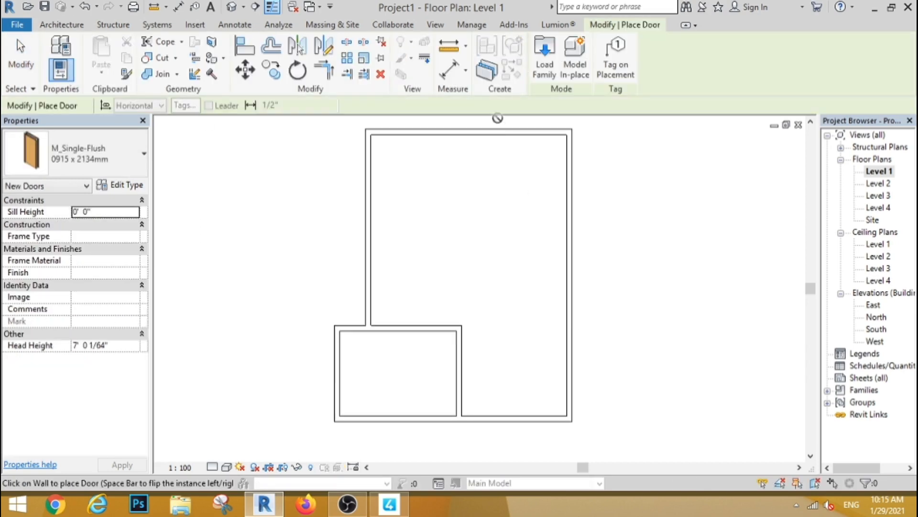
{"action": "left_click", "coordinate": [545, 57]}
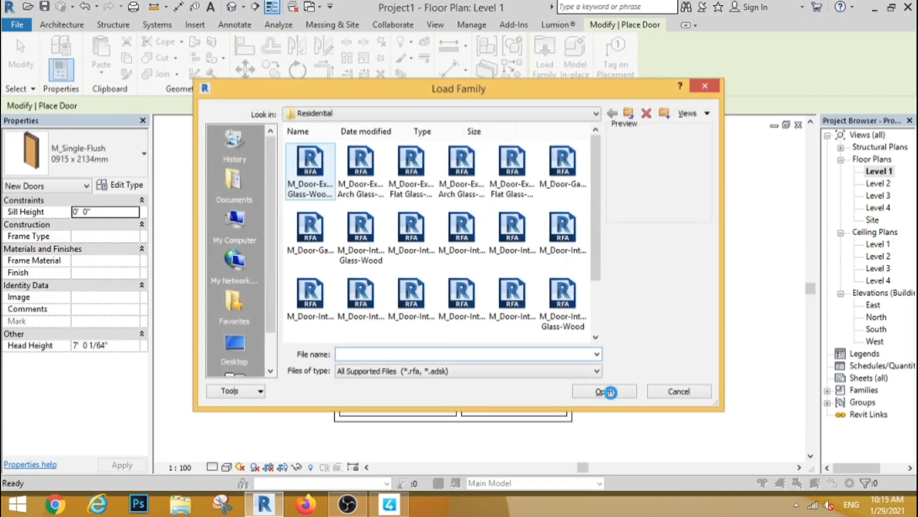
{"action": "left_click", "coordinate": [605, 390]}
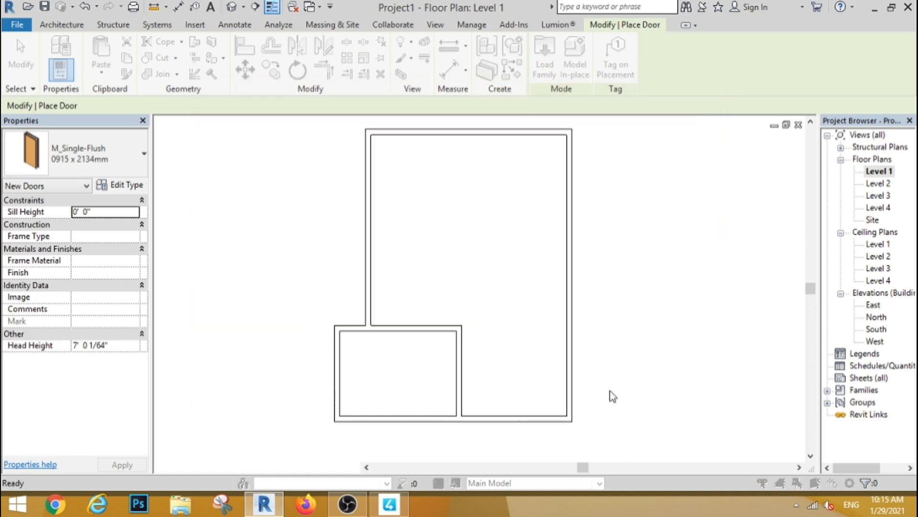
{"action": "left_click", "coordinate": [497, 235]}
{"action": "left_click", "coordinate": [519, 318]}
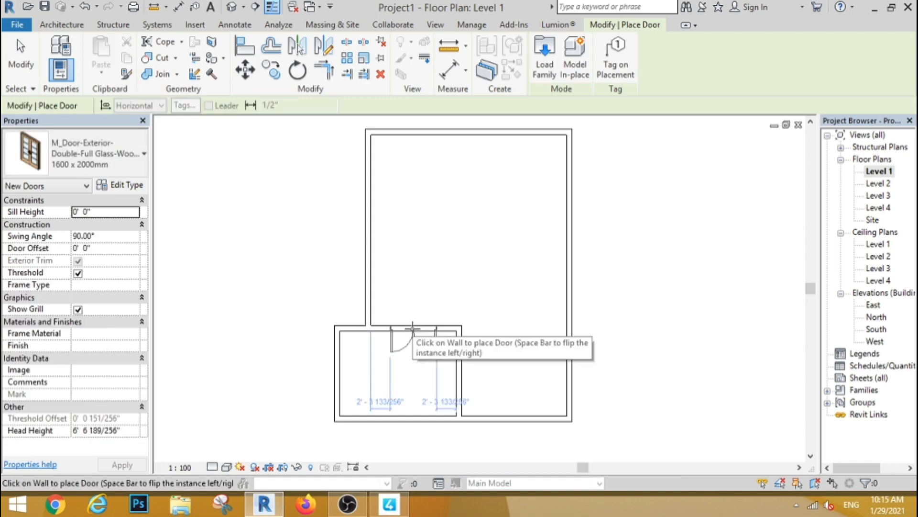
{"action": "left_click", "coordinate": [20, 52]}
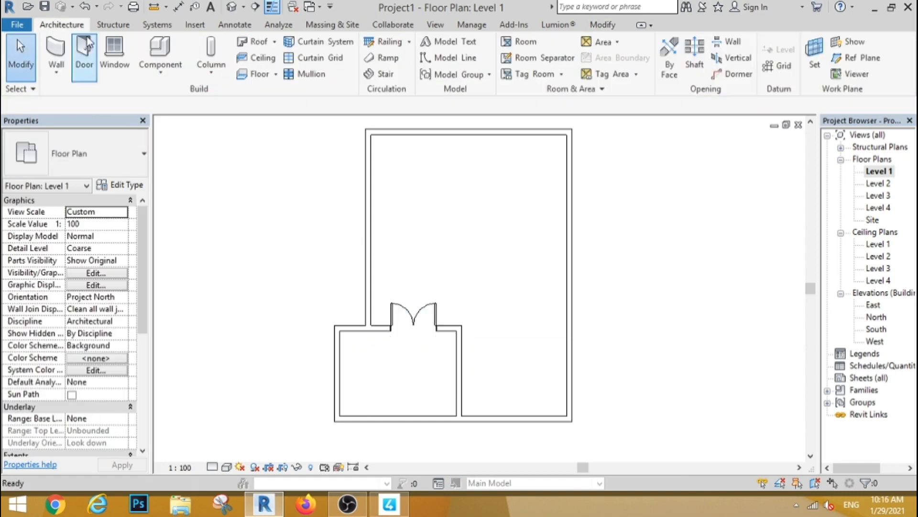
- Place M_Fixed 0406 x 1830mm windows in the small room's right wall and in the main bottom wall beside that room
{"action": "left_click", "coordinate": [113, 48]}
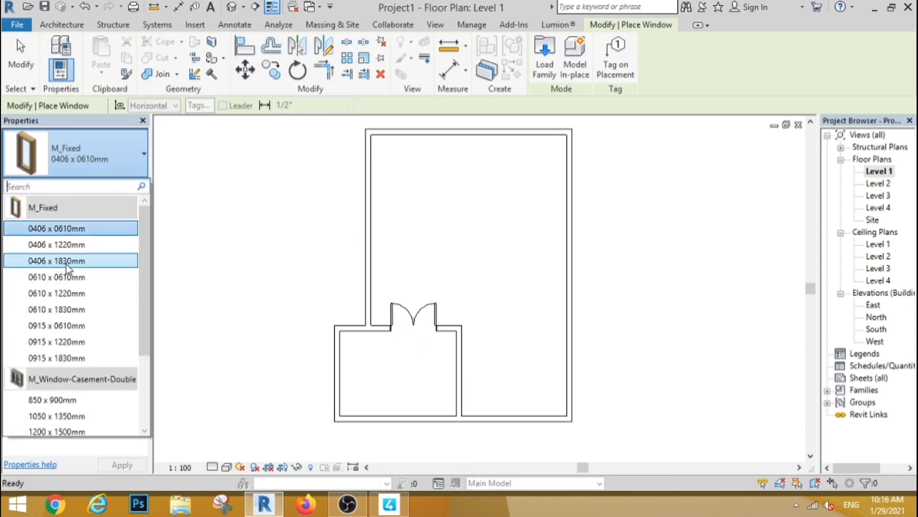
{"action": "left_click", "coordinate": [66, 262]}
{"action": "left_click", "coordinate": [457, 367]}
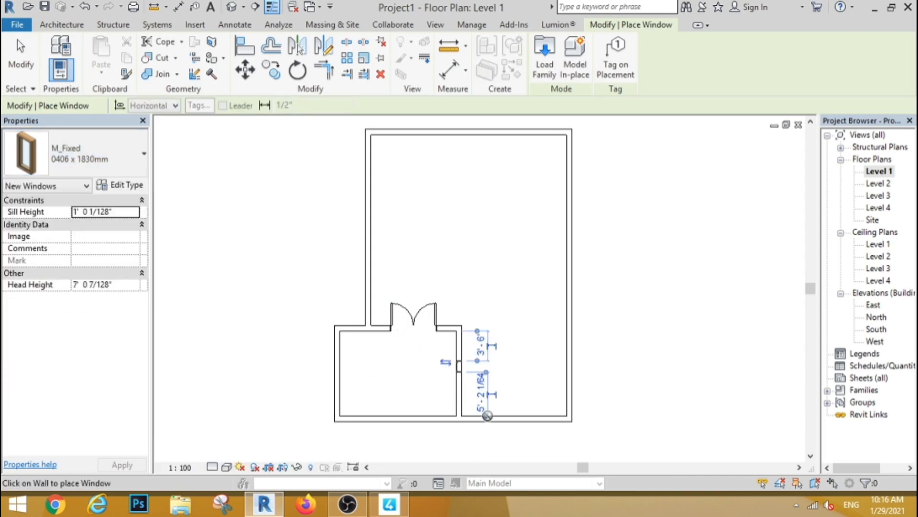
{"action": "scroll", "coordinate": [487, 420], "scroll_direction": "up", "scroll_amount": 4}
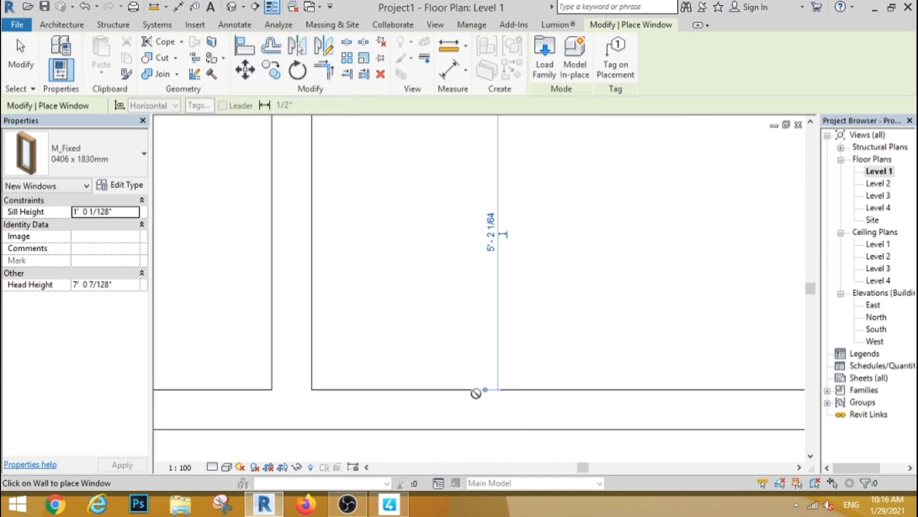
{"action": "left_click", "coordinate": [481, 411]}
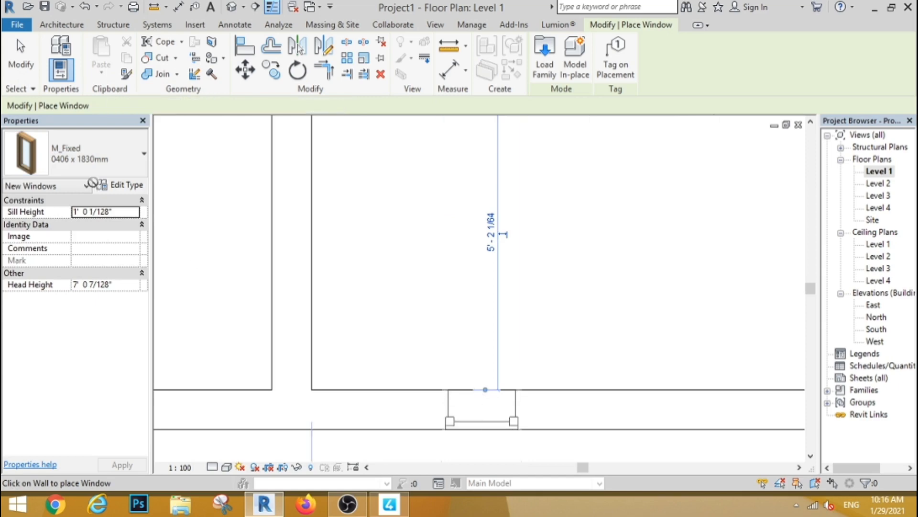
{"action": "left_click", "coordinate": [17, 70]}
- Copy the bottom wall's window twice to the right with Multiple on, forming a row of three adjoining windows
{"action": "scroll", "coordinate": [165, 127], "scroll_direction": "down", "scroll_amount": 3}
{"action": "middle_click_drag", "start_coordinate": [294, 229], "coordinate": [251, 136]}
{"action": "scroll", "coordinate": [249, 136], "scroll_direction": "up", "scroll_amount": 3}
{"action": "left_click_drag", "start_coordinate": [249, 138], "coordinate": [285, 303]}
{"action": "left_click", "coordinate": [191, 106]}
{"action": "scroll", "coordinate": [285, 217], "scroll_direction": "up", "scroll_amount": 4}
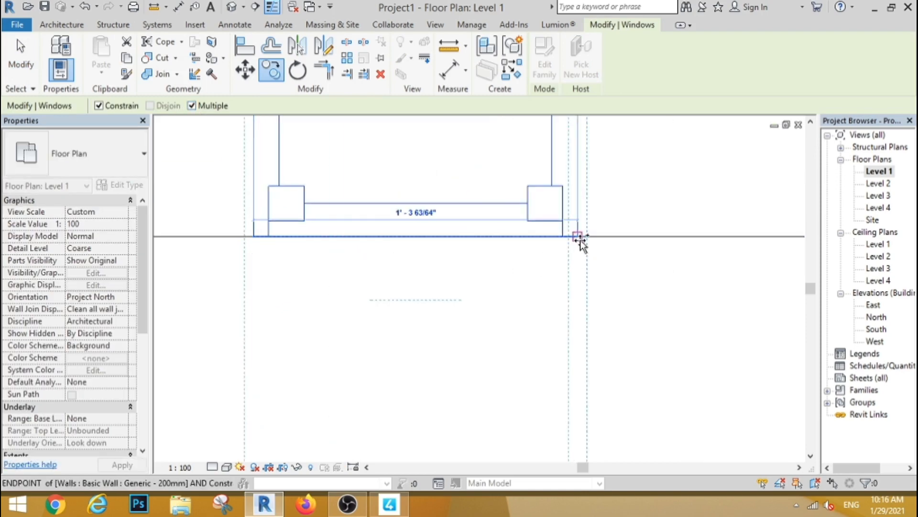
{"action": "left_click", "coordinate": [578, 238]}
{"action": "scroll", "coordinate": [379, 237], "scroll_direction": "down", "scroll_amount": 4}
{"action": "scroll", "coordinate": [539, 226], "scroll_direction": "up", "scroll_amount": 4}
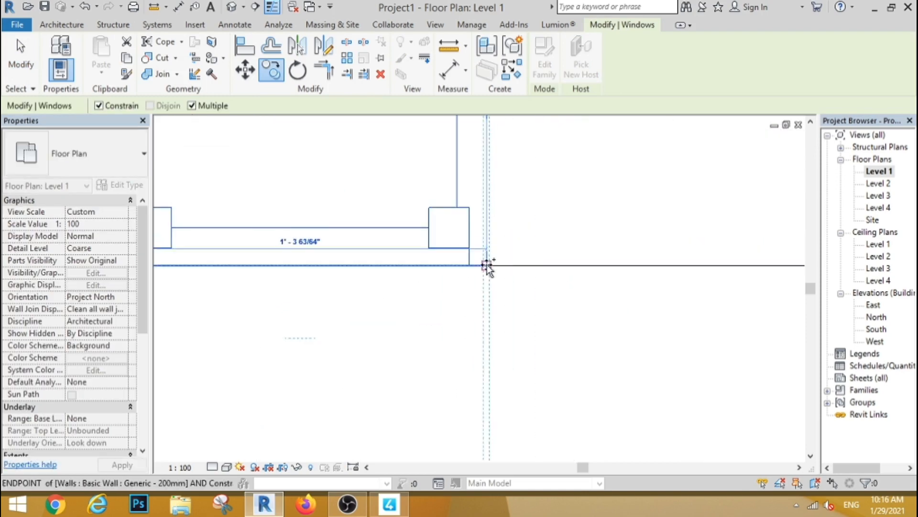
{"action": "left_click", "coordinate": [486, 265]}
{"action": "key", "text": "Escape"}
{"action": "key", "text": "Escape"}
{"action": "scroll", "coordinate": [374, 302], "scroll_direction": "down", "scroll_amount": 3}
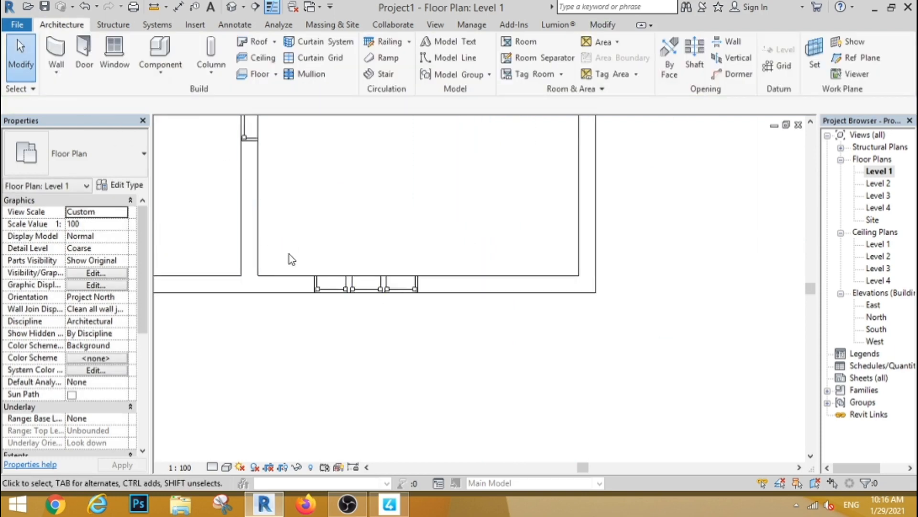
- Copy the window in the small room's right wall twice downward, forming a group of three adjoining windows
{"action": "scroll", "coordinate": [289, 254], "scroll_direction": "down", "scroll_amount": 3}
{"action": "scroll", "coordinate": [261, 206], "scroll_direction": "up", "scroll_amount": 4}
{"action": "left_click_drag", "start_coordinate": [274, 209], "coordinate": [421, 342]}
{"action": "left_click", "coordinate": [274, 80]}
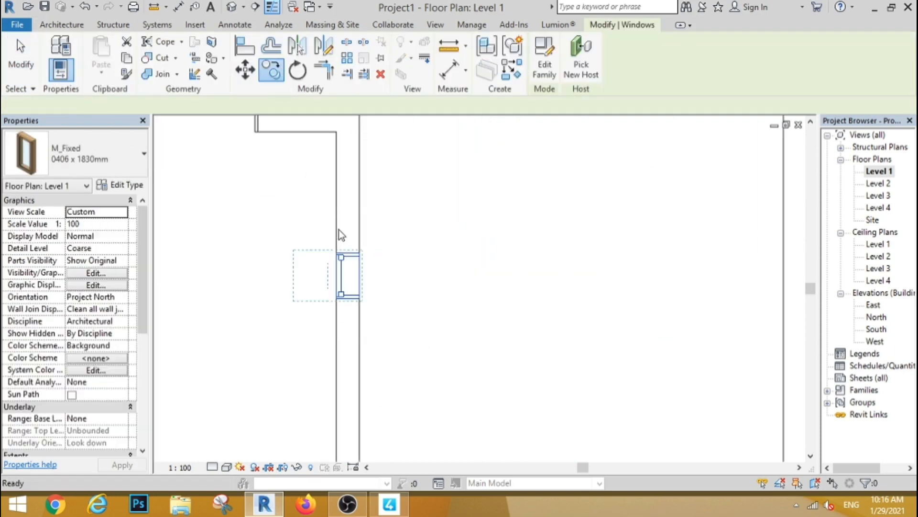
{"action": "scroll", "coordinate": [365, 308], "scroll_direction": "up", "scroll_amount": 3}
{"action": "left_click", "coordinate": [351, 182]}
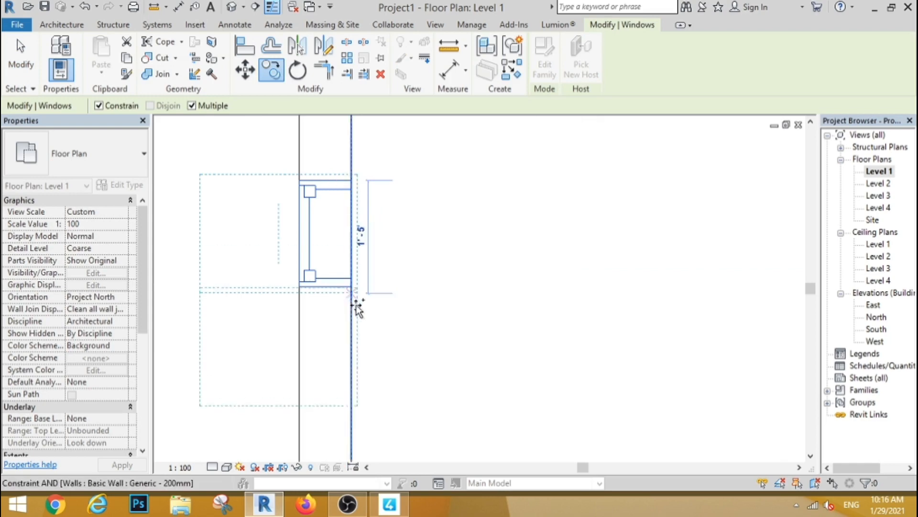
{"action": "left_click", "coordinate": [352, 287]}
{"action": "scroll", "coordinate": [357, 225], "scroll_direction": "down", "scroll_amount": 2}
{"action": "scroll", "coordinate": [347, 304], "scroll_direction": "up", "scroll_amount": 5}
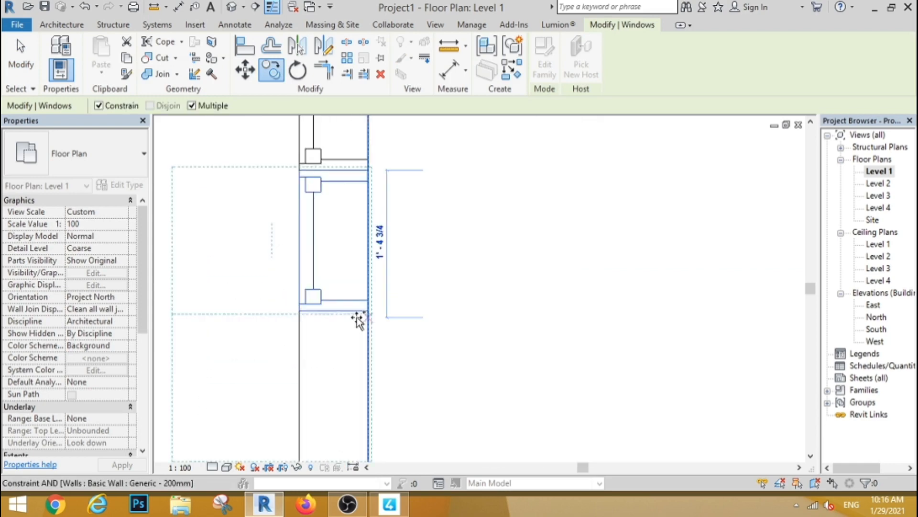
{"action": "left_click", "coordinate": [384, 303]}
{"action": "left_click", "coordinate": [20, 57]}
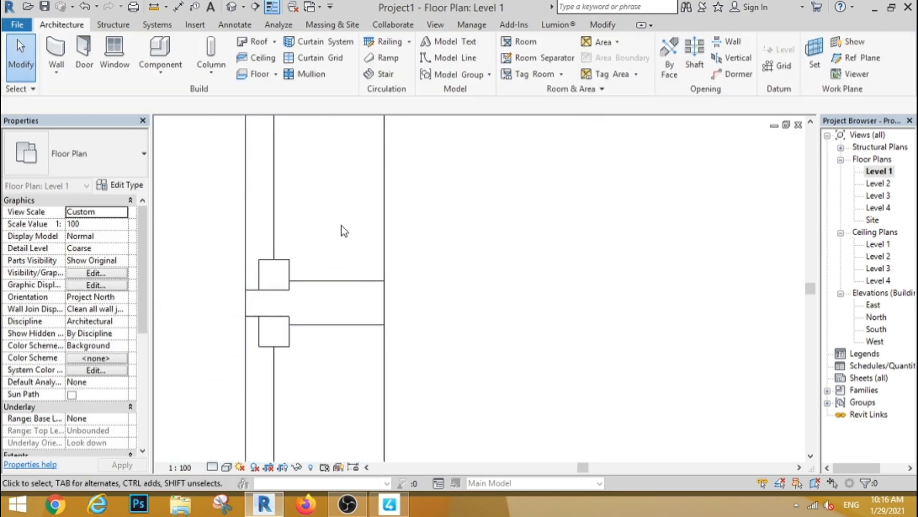
- Copy the small room's three-window group twice onto the large room's left wall with Constrain off and Multiple on
{"action": "scroll", "coordinate": [346, 237], "scroll_direction": "down", "scroll_amount": 4}
{"action": "left_click_drag", "start_coordinate": [318, 197], "coordinate": [375, 265]}
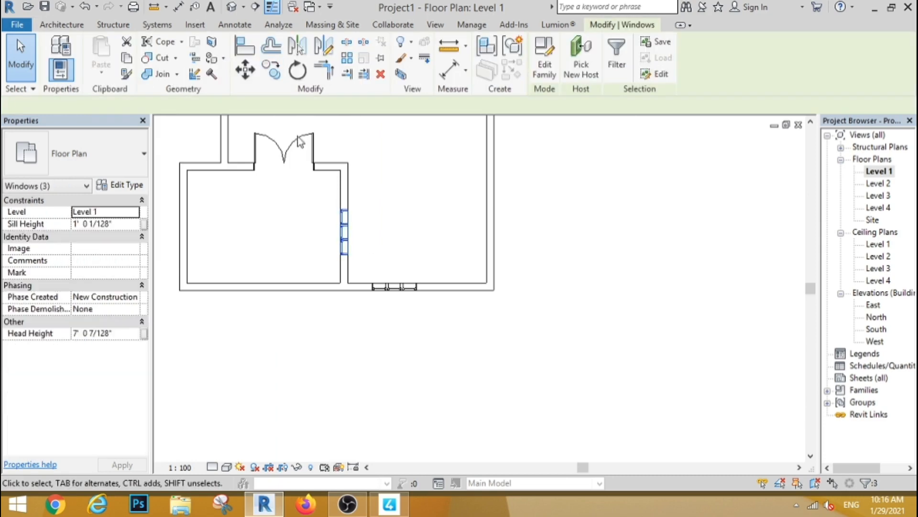
{"action": "key", "text": "c"}
{"action": "key", "text": "o"}
{"action": "scroll", "coordinate": [343, 251], "scroll_direction": "up", "scroll_amount": 4}
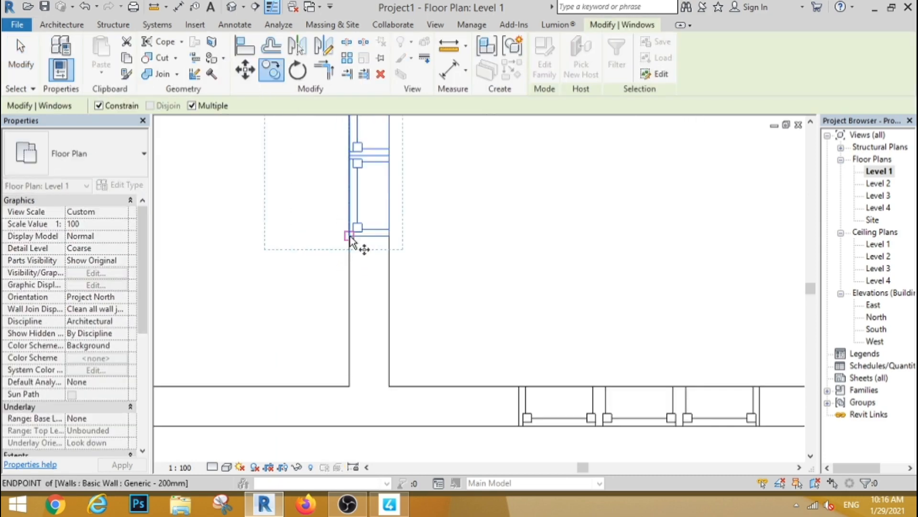
{"action": "left_click", "coordinate": [355, 247]}
{"action": "scroll", "coordinate": [383, 312], "scroll_direction": "down", "scroll_amount": 5}
{"action": "left_click", "coordinate": [98, 105]}
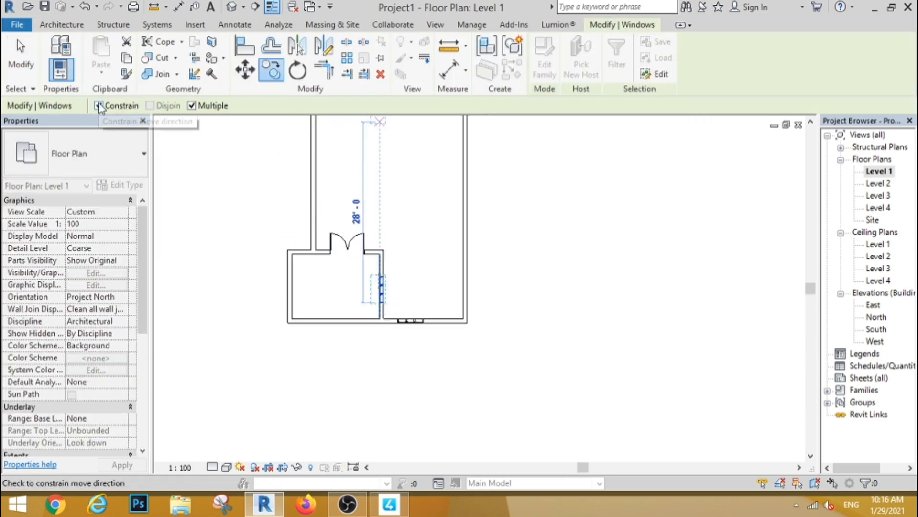
{"action": "scroll", "coordinate": [314, 158], "scroll_direction": "down", "scroll_amount": 2}
{"action": "scroll", "coordinate": [325, 203], "scroll_direction": "up", "scroll_amount": 2}
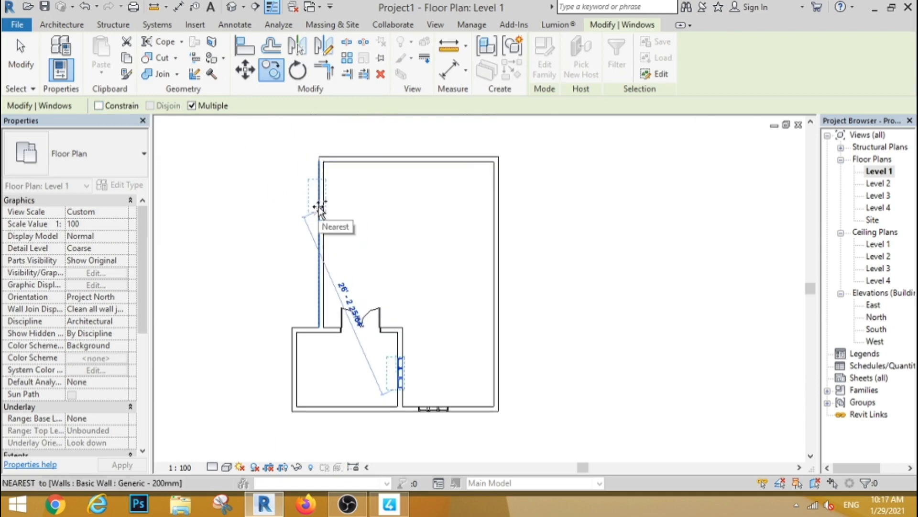
{"action": "left_click", "coordinate": [319, 274]}
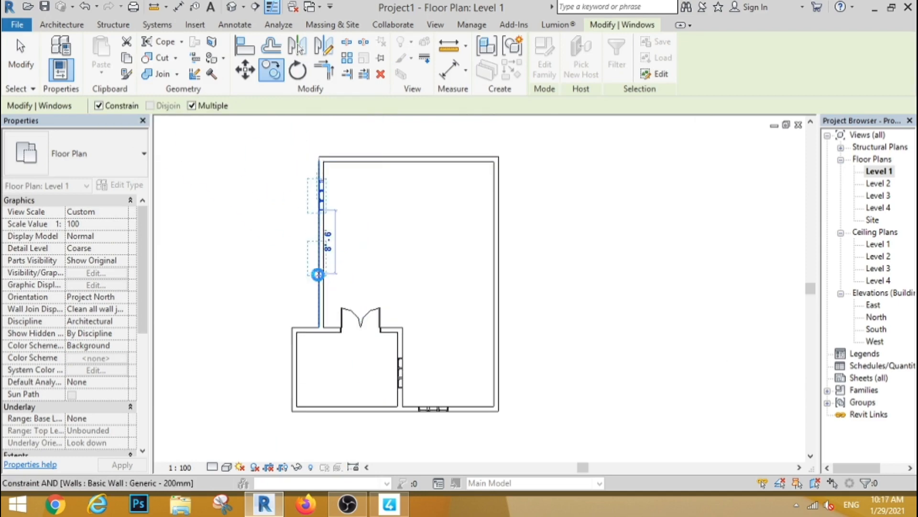
{"action": "left_click", "coordinate": [18, 75]}
- Move the three-window group in the small room's right wall a short distance upward along the wall
{"action": "scroll", "coordinate": [391, 396], "scroll_direction": "up", "scroll_amount": 4}
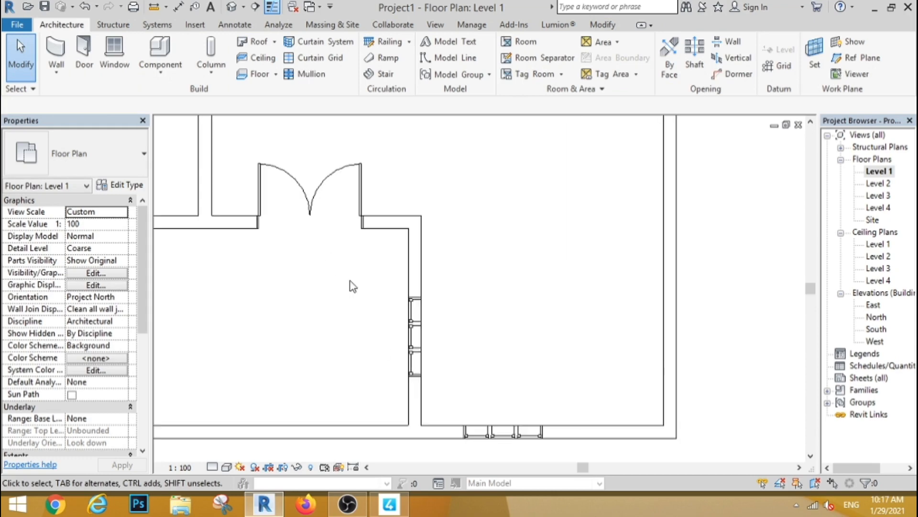
{"action": "left_click_drag", "start_coordinate": [348, 279], "coordinate": [495, 398]}
{"action": "left_click", "coordinate": [245, 69]}
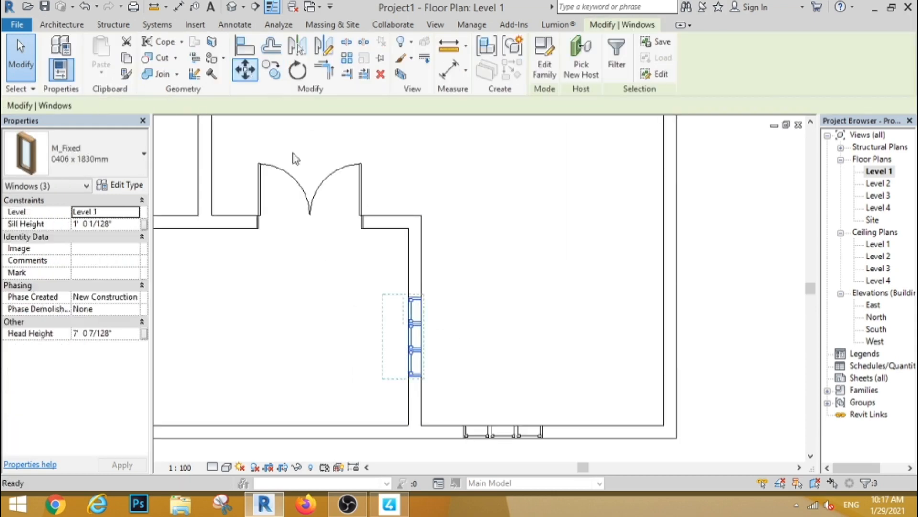
{"action": "left_click", "coordinate": [471, 354]}
{"action": "left_click", "coordinate": [462, 323]}
{"action": "scroll", "coordinate": [459, 274], "scroll_direction": "down", "scroll_amount": 2}
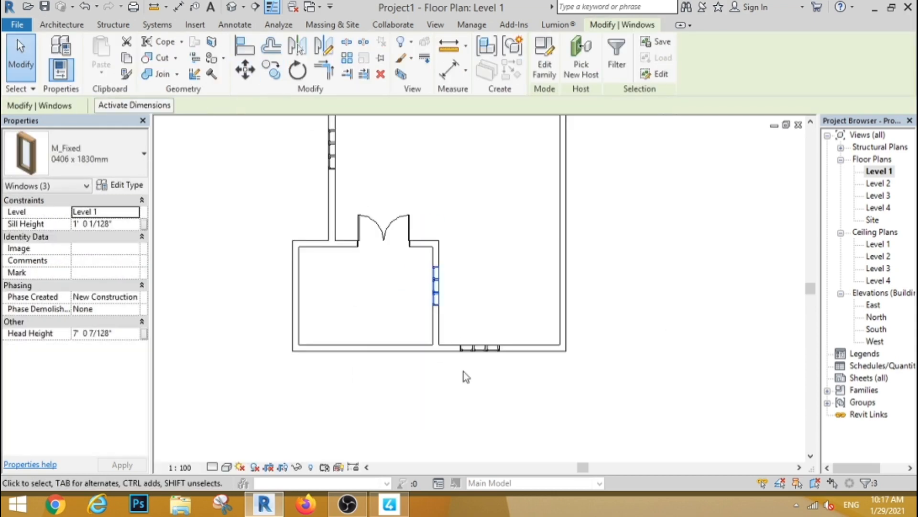
- Move the row of three windows in the main bottom wall to the right along the wall
{"action": "scroll", "coordinate": [463, 371], "scroll_direction": "up", "scroll_amount": 3}
{"action": "left_click_drag", "start_coordinate": [443, 283], "coordinate": [564, 383]}
{"action": "left_click", "coordinate": [246, 70]}
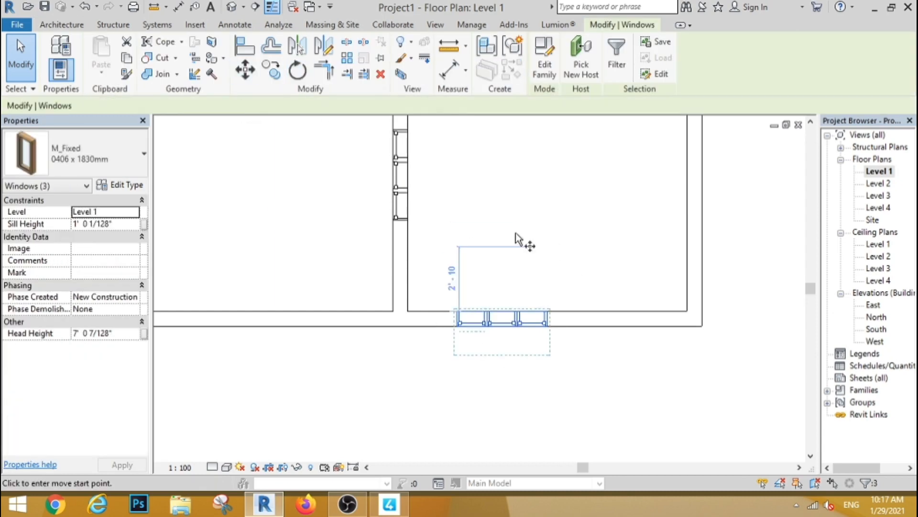
{"action": "left_click", "coordinate": [487, 224]}
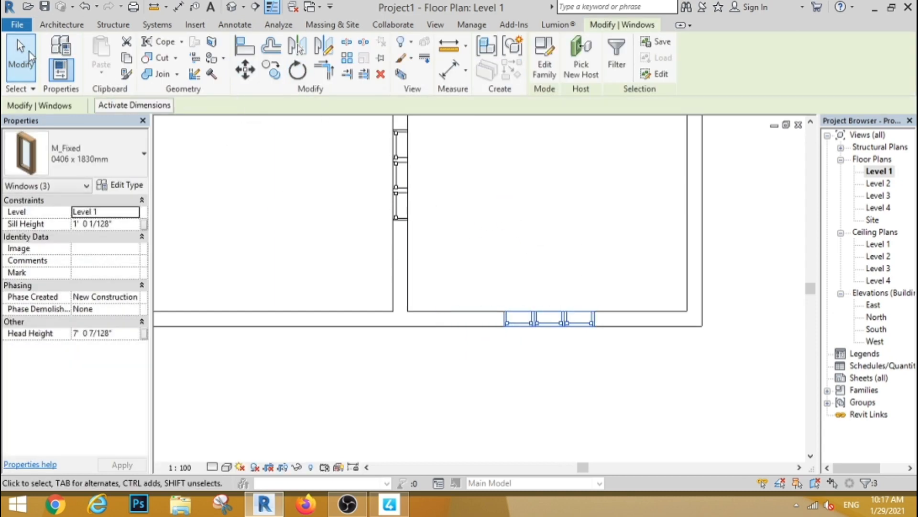
{"action": "left_click", "coordinate": [29, 57]}
- Examine the building in the default 3D view from the front and at an angle, checking the extent of the long front wall
{"action": "scroll", "coordinate": [341, 250], "scroll_direction": "down", "scroll_amount": 5}
{"action": "scroll", "coordinate": [286, 232], "scroll_direction": "up", "scroll_amount": 2}
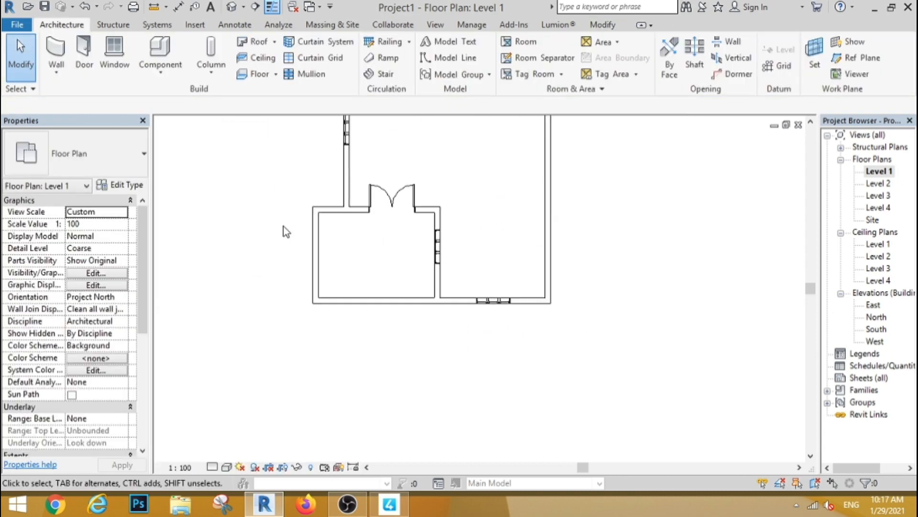
{"action": "left_click", "coordinate": [233, 9]}
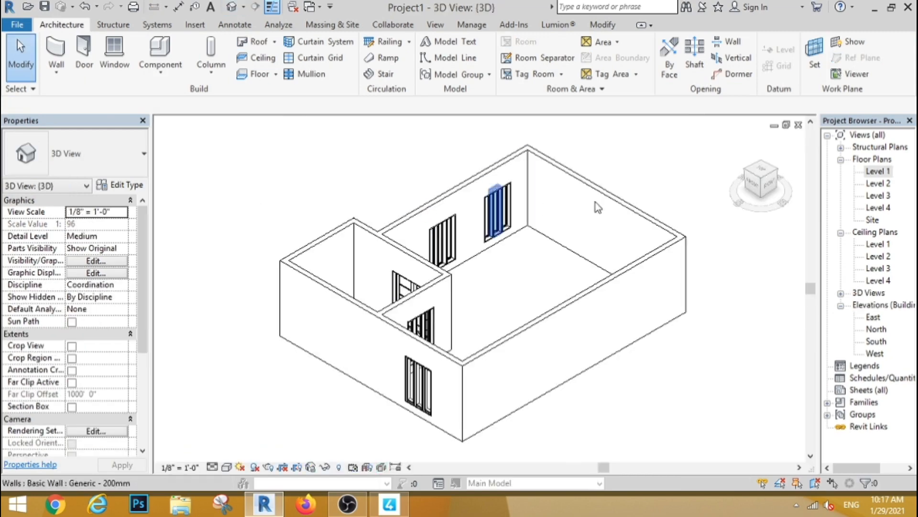
{"action": "left_click", "coordinate": [755, 186]}
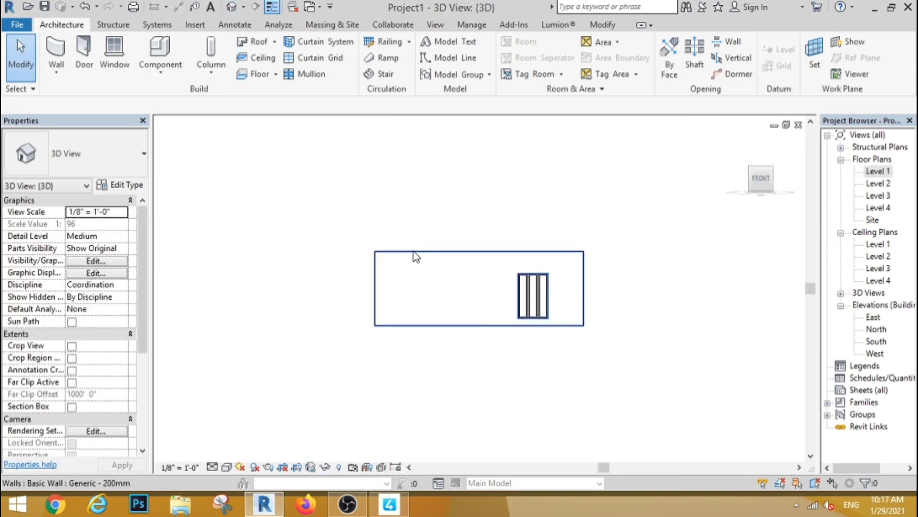
{"action": "left_click", "coordinate": [414, 255]}
{"action": "left_click", "coordinate": [538, 199]}
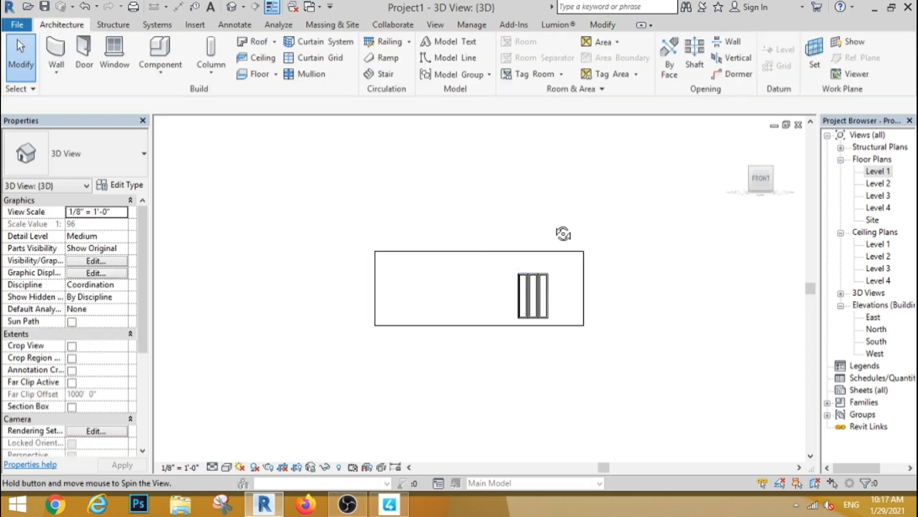
{"action": "middle_click_drag", "start_coordinate": [619, 232], "coordinate": [480, 340], "text": "shift"}
{"action": "left_click", "coordinate": [481, 341]}
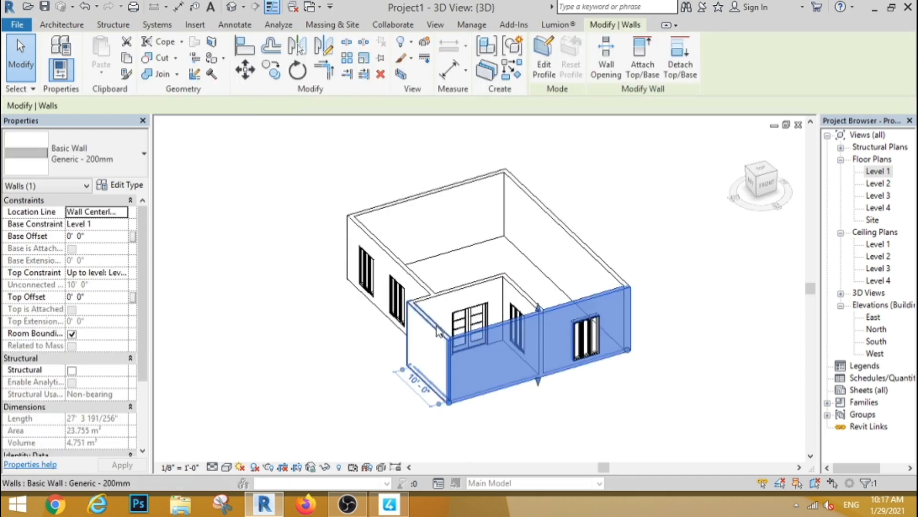
{"action": "left_click", "coordinate": [600, 410]}
{"action": "left_click", "coordinate": [536, 363]}
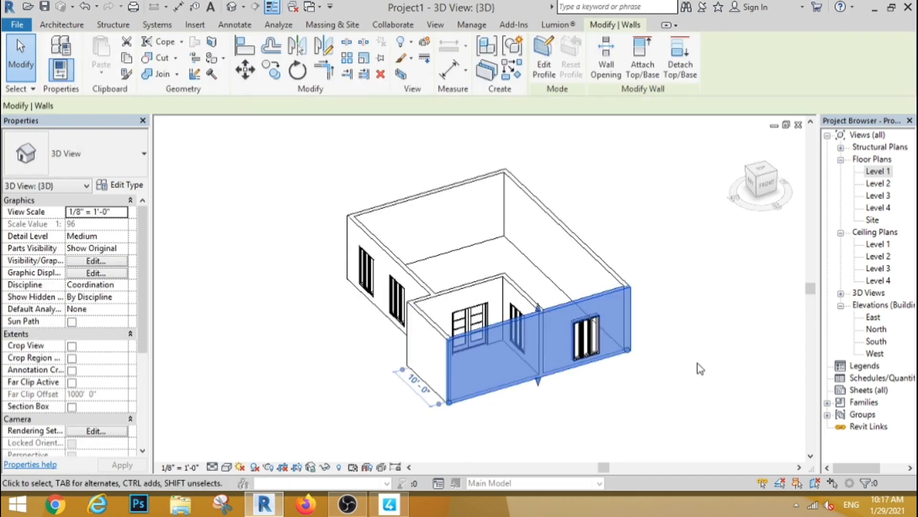
- On the Level 1 plan, split the long bottom wall where it meets the small room's right wall
{"action": "double_click", "coordinate": [878, 171]}
{"action": "left_click", "coordinate": [603, 26]}
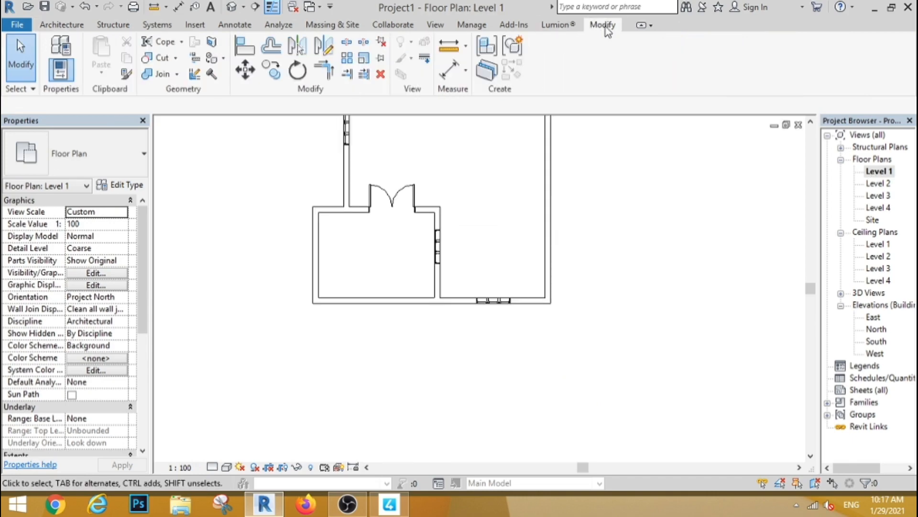
{"action": "left_click", "coordinate": [346, 42]}
{"action": "scroll", "coordinate": [440, 306], "scroll_direction": "up", "scroll_amount": 3}
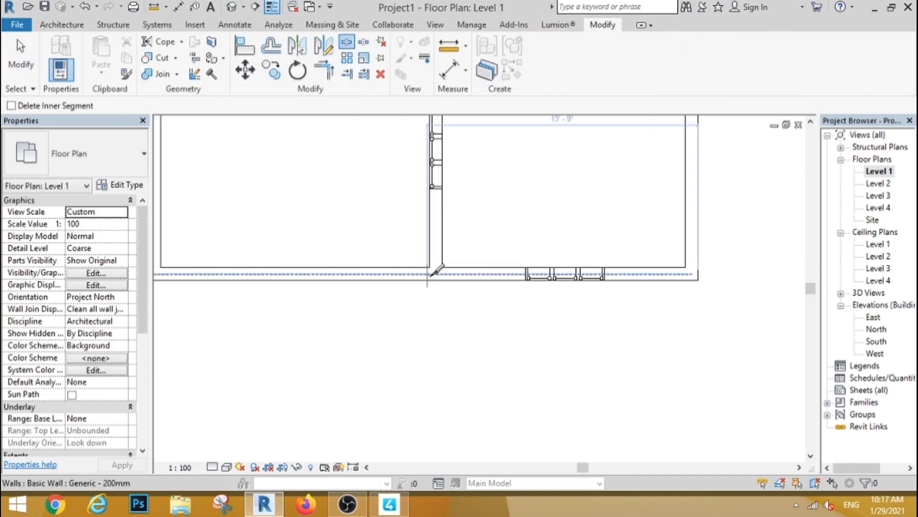
{"action": "left_click", "coordinate": [35, 72]}
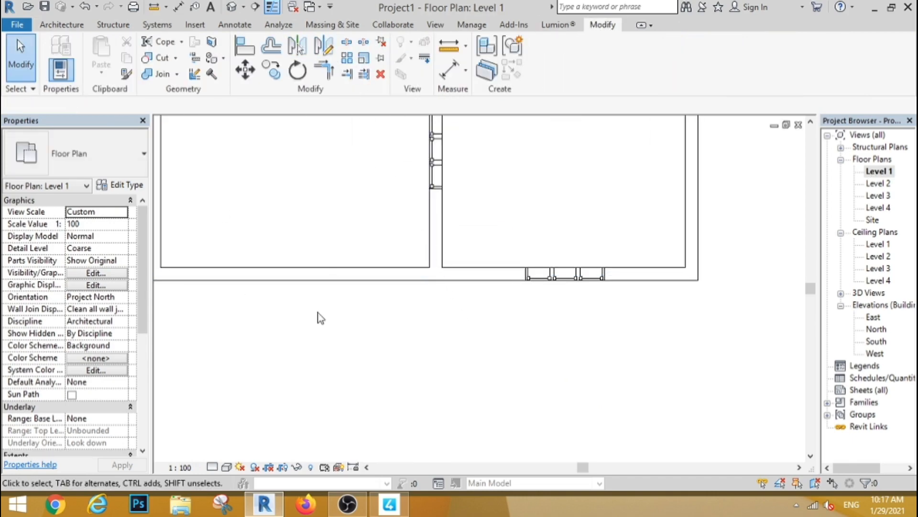
- In the front 3D view, raise the base of the small room's front wall to an offset of about 6' 11" above Level 1
{"action": "scroll", "coordinate": [334, 311], "scroll_direction": "down", "scroll_amount": 2}
{"action": "double_click", "coordinate": [877, 341]}
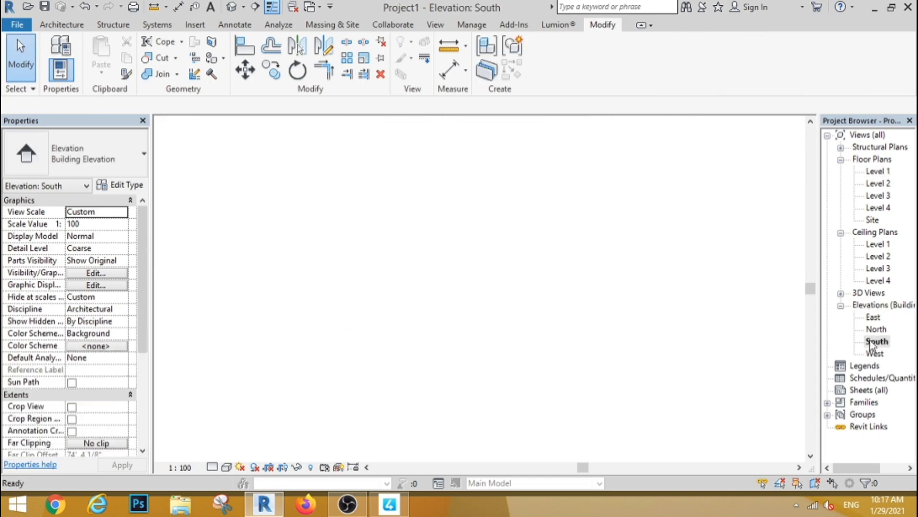
{"action": "left_click", "coordinate": [232, 6]}
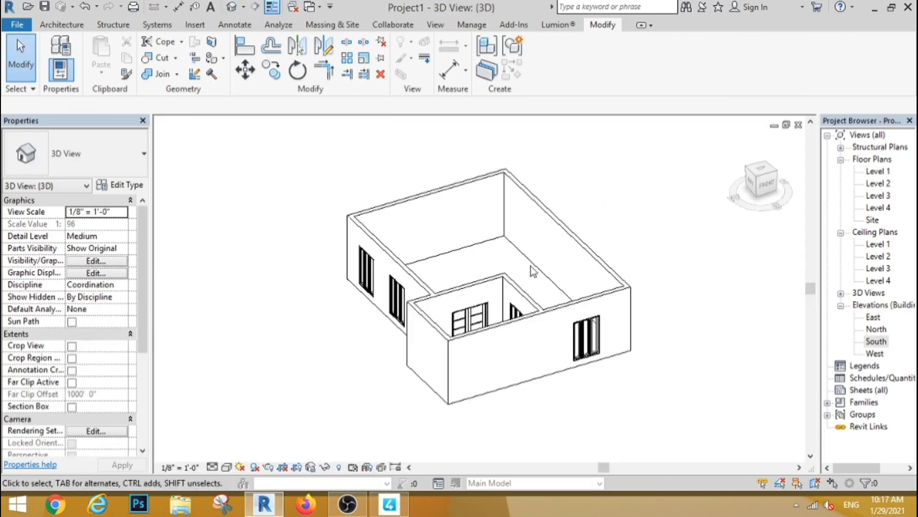
{"action": "left_click", "coordinate": [454, 357]}
{"action": "left_click", "coordinate": [763, 184]}
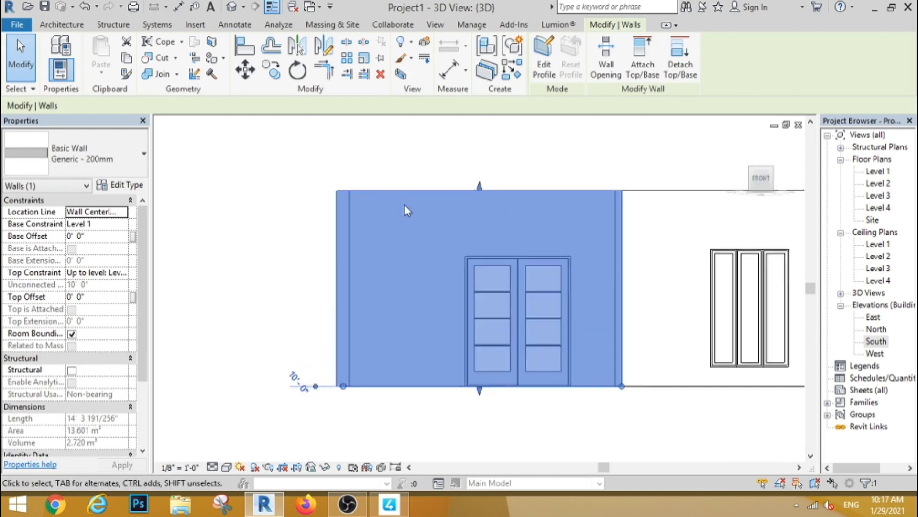
{"action": "left_click_drag", "start_coordinate": [453, 330], "coordinate": [454, 242]}
{"action": "left_click", "coordinate": [418, 365]}
{"action": "scroll", "coordinate": [300, 317], "scroll_direction": "down", "scroll_amount": 2}
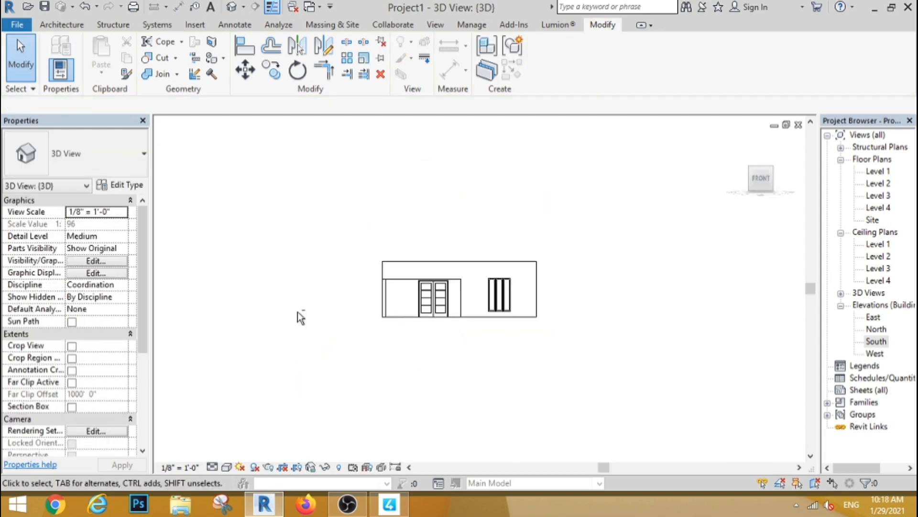
{"action": "middle_click_drag", "start_coordinate": [298, 312], "coordinate": [429, 381], "text": "shift"}
- Extend the small room's front wall upward to a top offset of about 3' 4" and raise its base slightly above the door head
{"action": "left_click", "coordinate": [423, 272]}
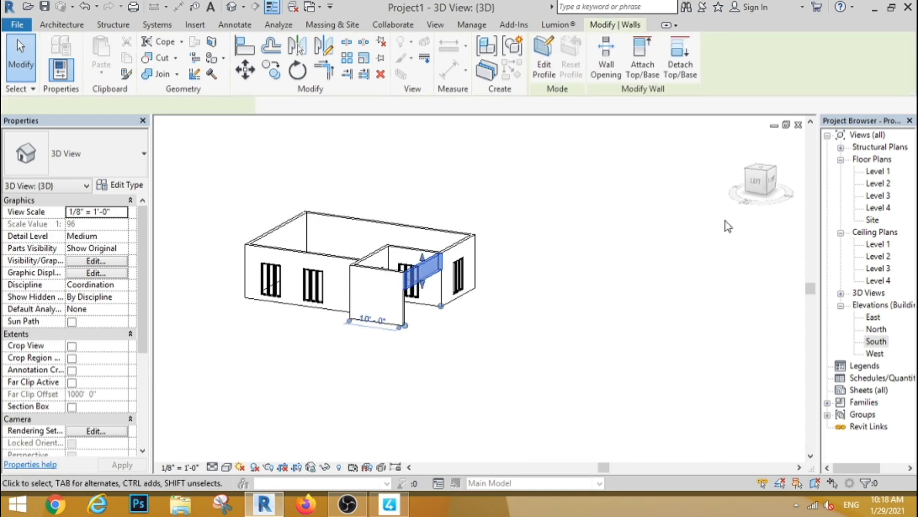
{"action": "left_click", "coordinate": [771, 184]}
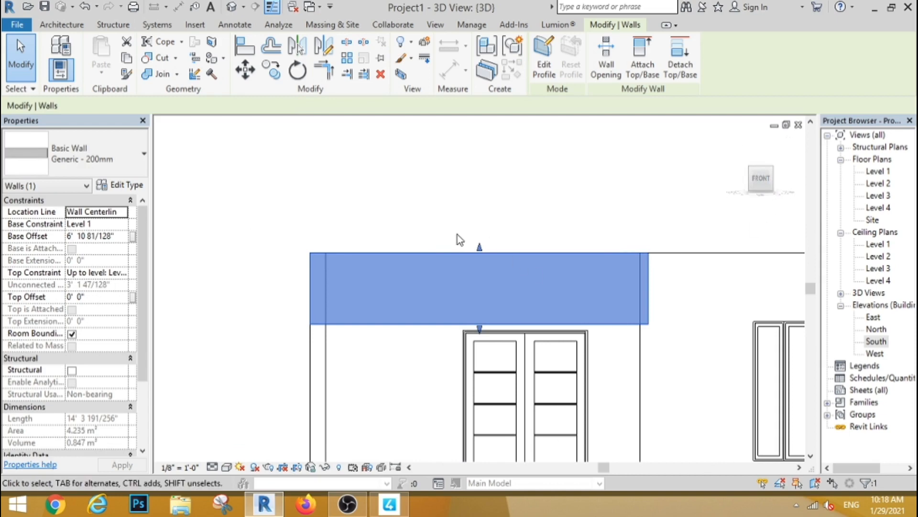
{"action": "left_click_drag", "start_coordinate": [480, 247], "coordinate": [480, 175]}
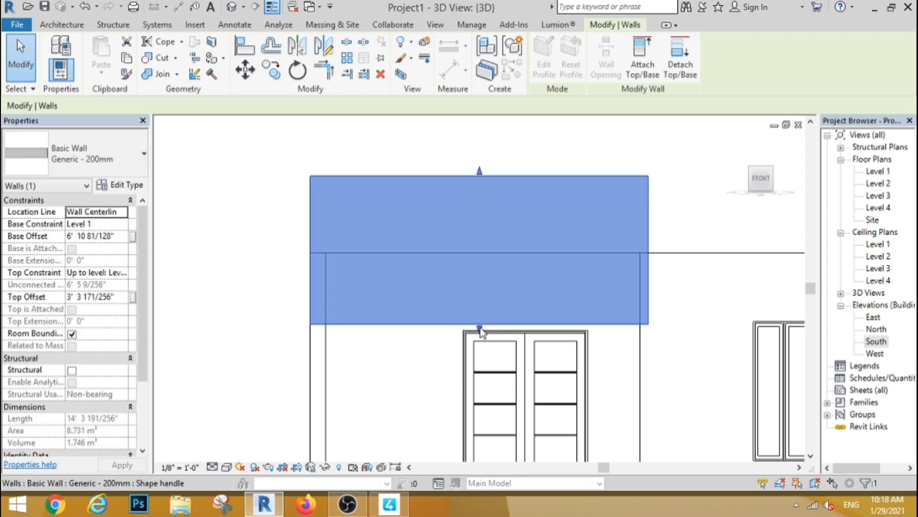
{"action": "left_click_drag", "start_coordinate": [480, 327], "coordinate": [480, 309]}
{"action": "key", "text": "Escape"}
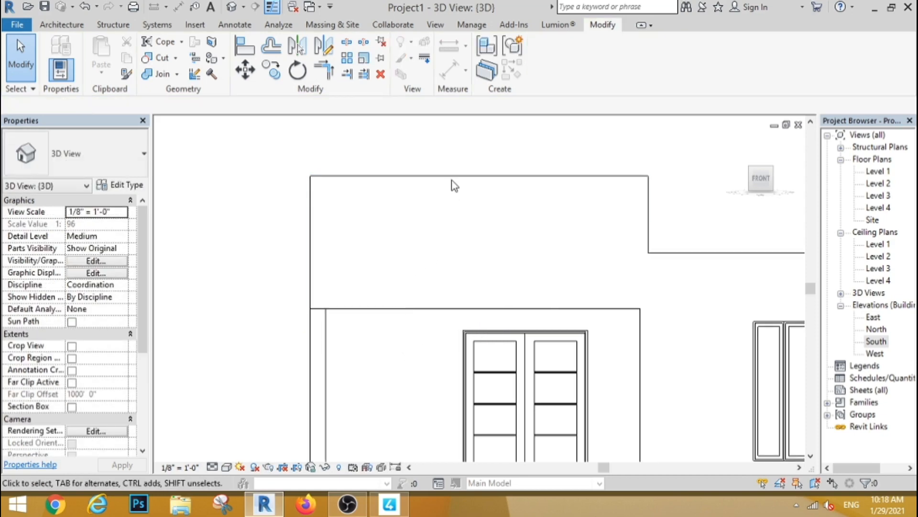
- Match the small room's left wall to its raised front wall with Match Type
{"action": "scroll", "coordinate": [382, 237], "scroll_direction": "down", "scroll_amount": 5}
{"action": "middle_click_drag", "start_coordinate": [338, 225], "coordinate": [292, 128], "text": "shift"}
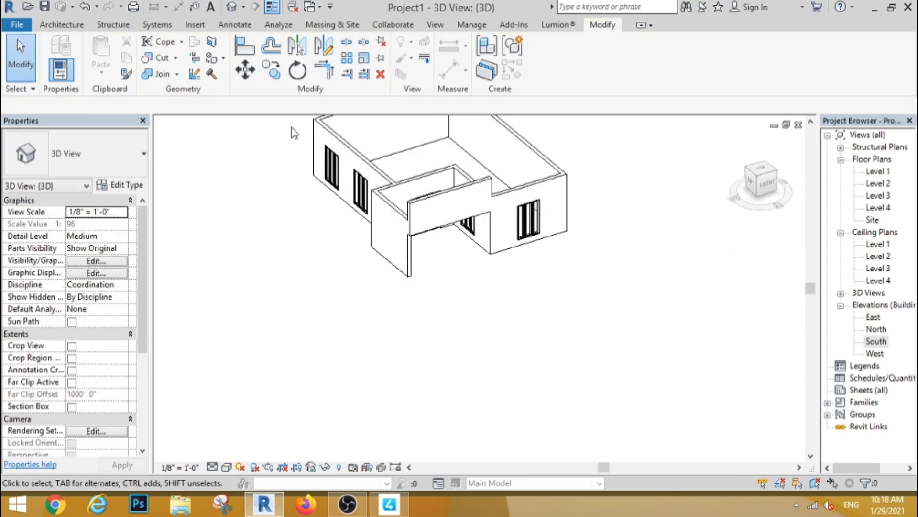
{"action": "key", "text": "m"}
{"action": "key", "text": "a"}
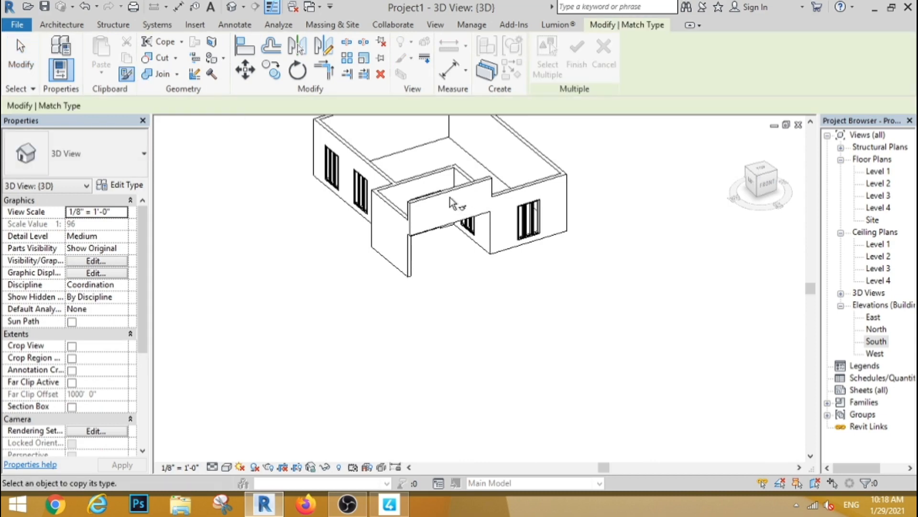
{"action": "left_click", "coordinate": [452, 206]}
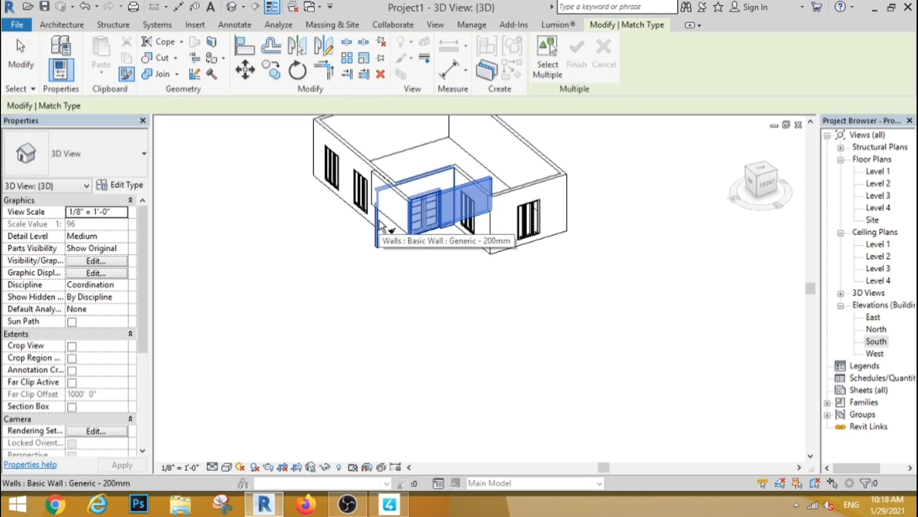
{"action": "left_click", "coordinate": [410, 354]}
{"action": "middle_click_drag", "start_coordinate": [411, 354], "coordinate": [388, 188], "text": "shift"}
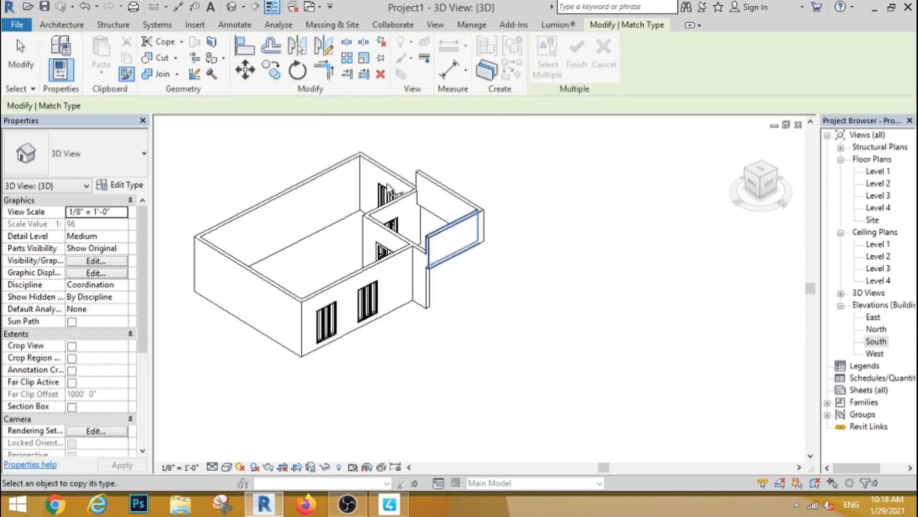
{"action": "left_click", "coordinate": [421, 245]}
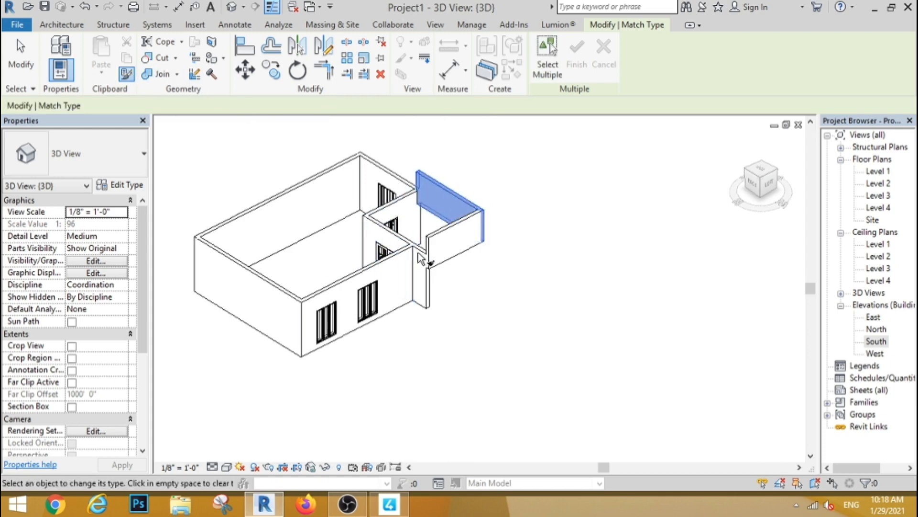
{"action": "scroll", "coordinate": [424, 257], "scroll_direction": "up", "scroll_amount": 5}
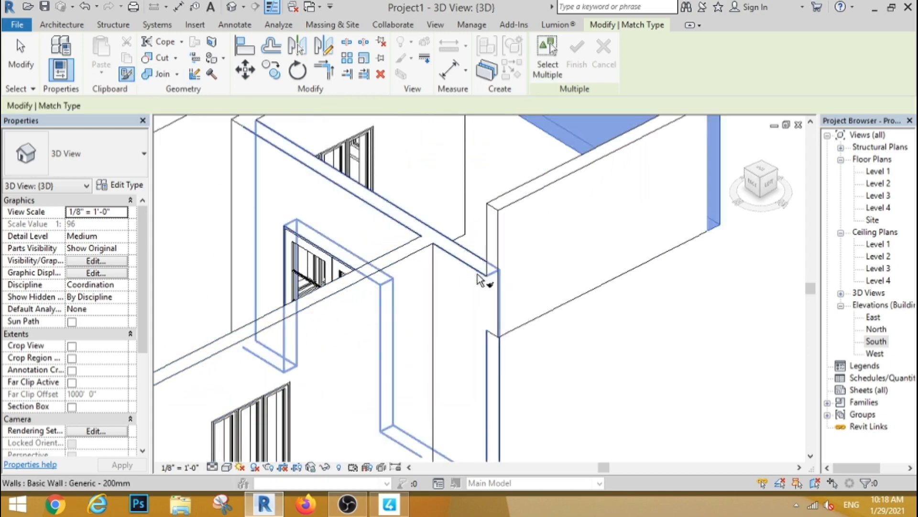
{"action": "key", "text": "Escape"}
{"action": "key", "text": "Escape"}
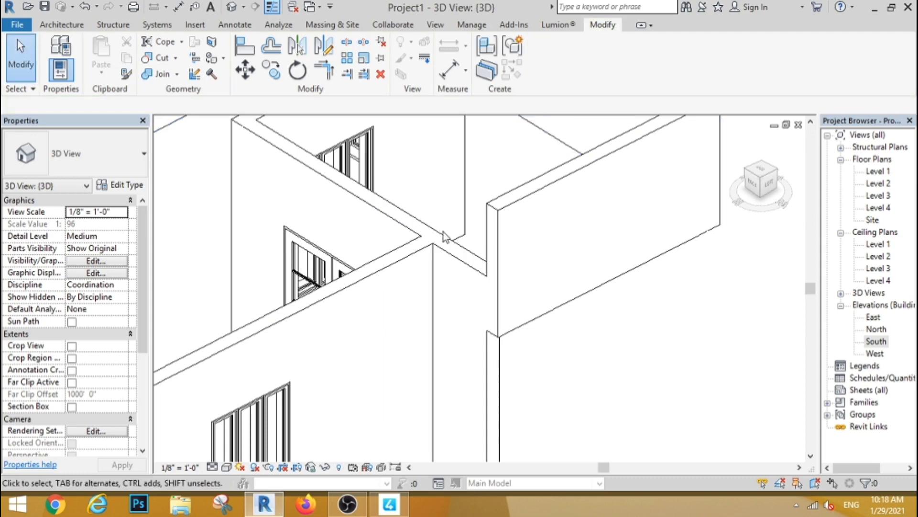
- On the Level 1 plan, split the wall beside the double door where it meets the building's left wall, separating the projecting stub
{"action": "double_click", "coordinate": [879, 171]}
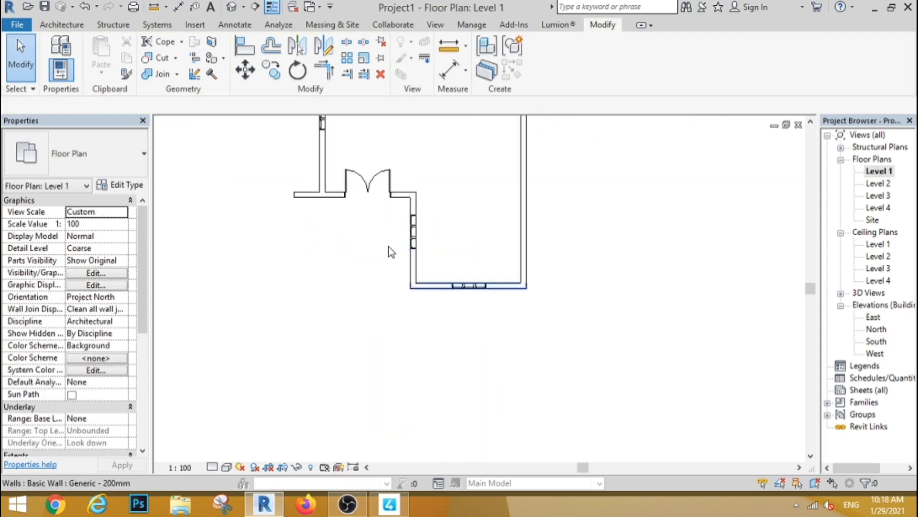
{"action": "scroll", "coordinate": [294, 148], "scroll_direction": "up", "scroll_amount": 2}
{"action": "left_click", "coordinate": [347, 42]}
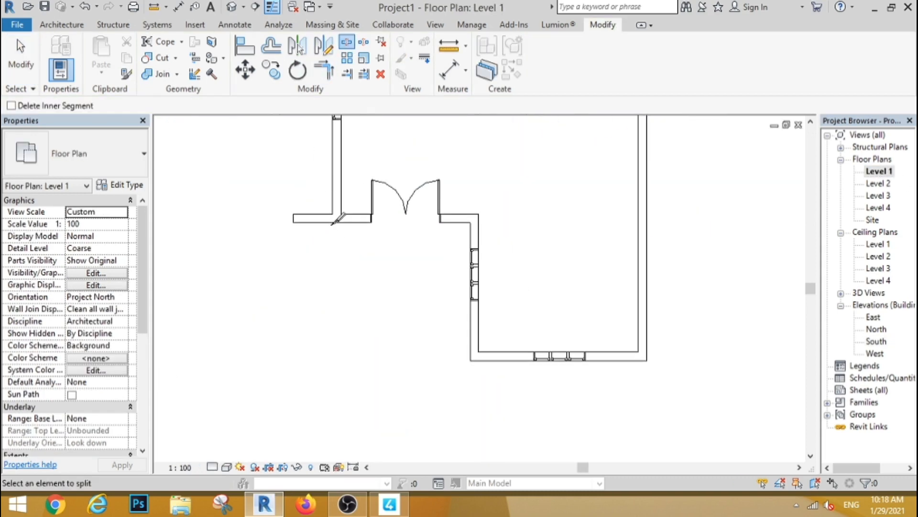
{"action": "scroll", "coordinate": [336, 225], "scroll_direction": "up", "scroll_amount": 3}
{"action": "left_click", "coordinate": [20, 57]}
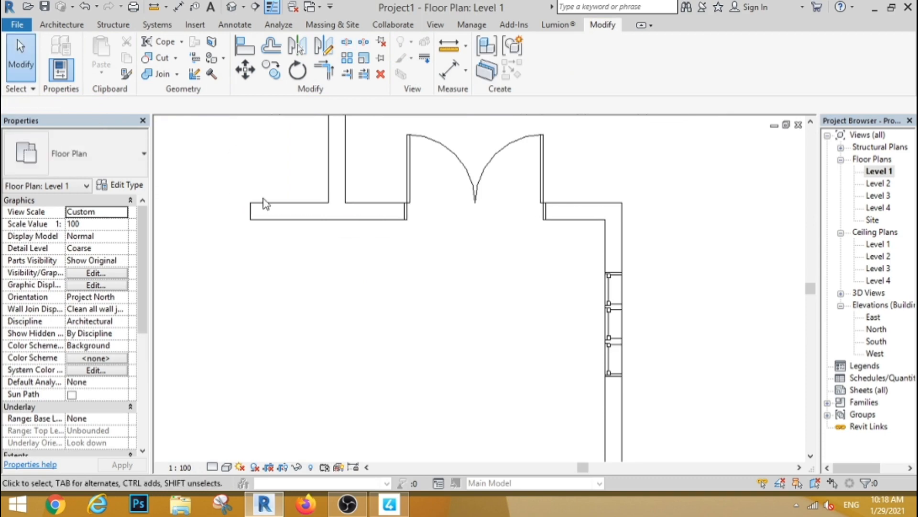
{"action": "left_click", "coordinate": [292, 211]}
- In the 3D view, match the projecting wall stub to the small room's raised front wall with Match Type
{"action": "left_click", "coordinate": [232, 8]}
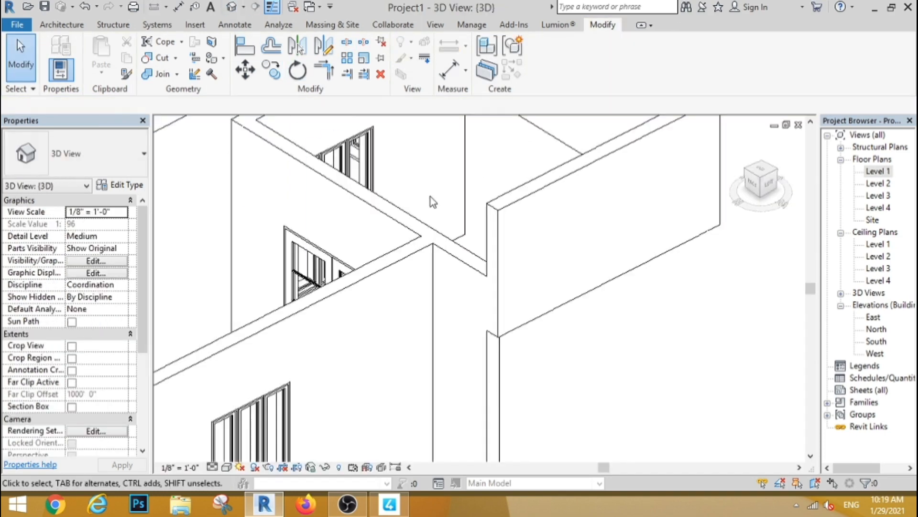
{"action": "scroll", "coordinate": [429, 199], "scroll_direction": "down", "scroll_amount": 4}
{"action": "left_click", "coordinate": [126, 74]}
{"action": "left_click", "coordinate": [476, 190]}
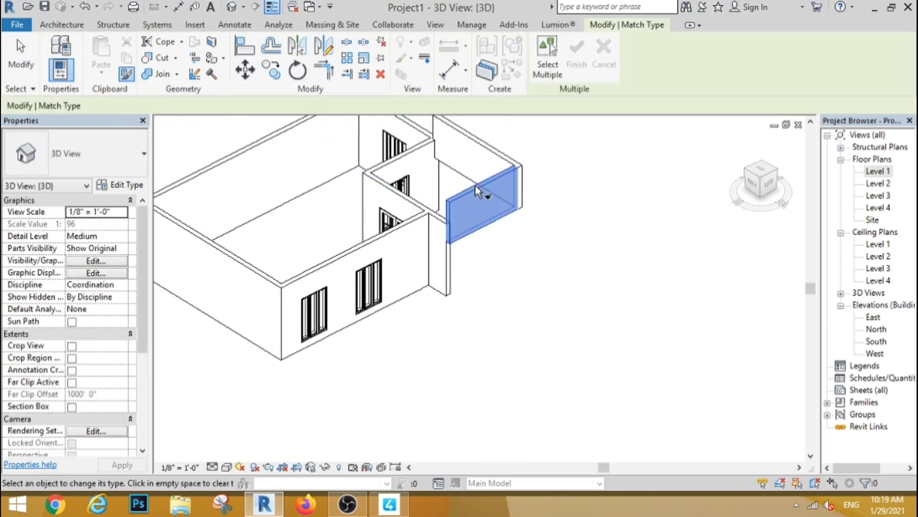
{"action": "left_click", "coordinate": [491, 282]}
{"action": "scroll", "coordinate": [475, 262], "scroll_direction": "down", "scroll_amount": 4}
{"action": "scroll", "coordinate": [496, 288], "scroll_direction": "up", "scroll_amount": 2}
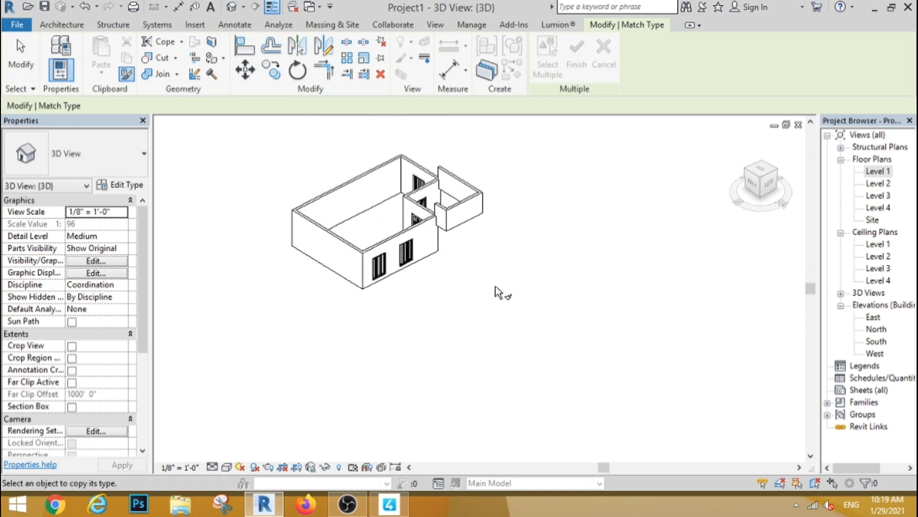
{"action": "mouse_move", "coordinate": [497, 314]}
{"action": "middle_mouse_down", "text": "shift"}
{"action": "mouse_move", "coordinate": [475, 323]}
{"action": "mouse_move", "coordinate": [483, 310]}
{"action": "middle_mouse_up", "text": "shift"}
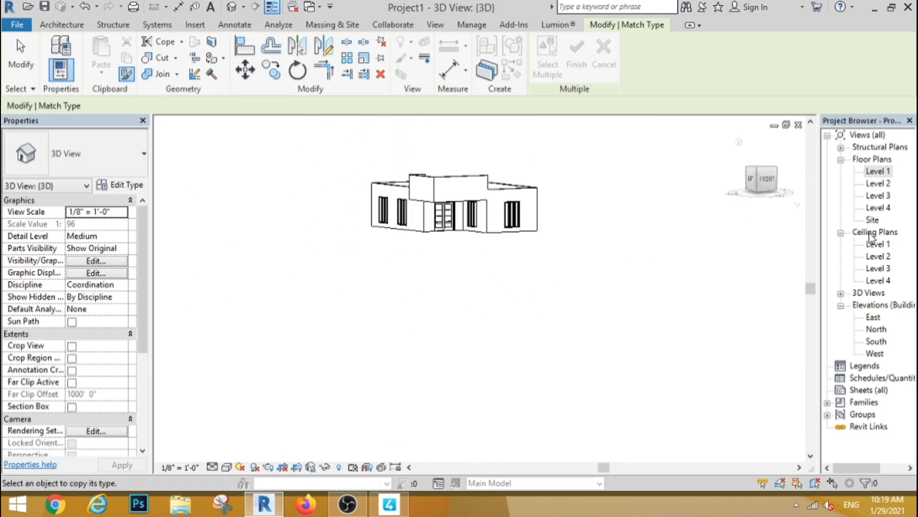
- In the South elevation, copy all the ground-floor walls, doors and windows and paste them aligned to Level 2
{"action": "double_click", "coordinate": [878, 343]}
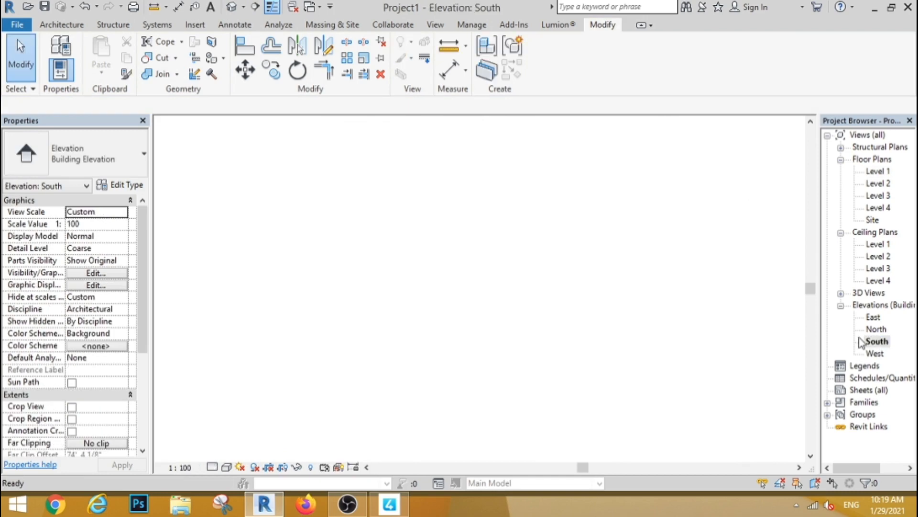
{"action": "scroll", "coordinate": [311, 270], "scroll_direction": "up", "scroll_amount": 3}
{"action": "left_click_drag", "start_coordinate": [696, 314], "coordinate": [236, 386]}
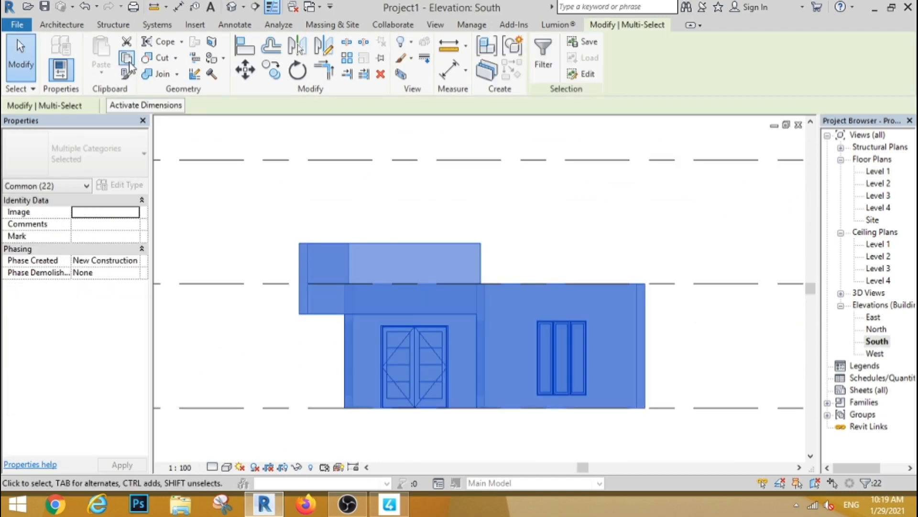
{"action": "left_click", "coordinate": [127, 59]}
{"action": "left_click", "coordinate": [101, 67]}
{"action": "left_click", "coordinate": [148, 124]}
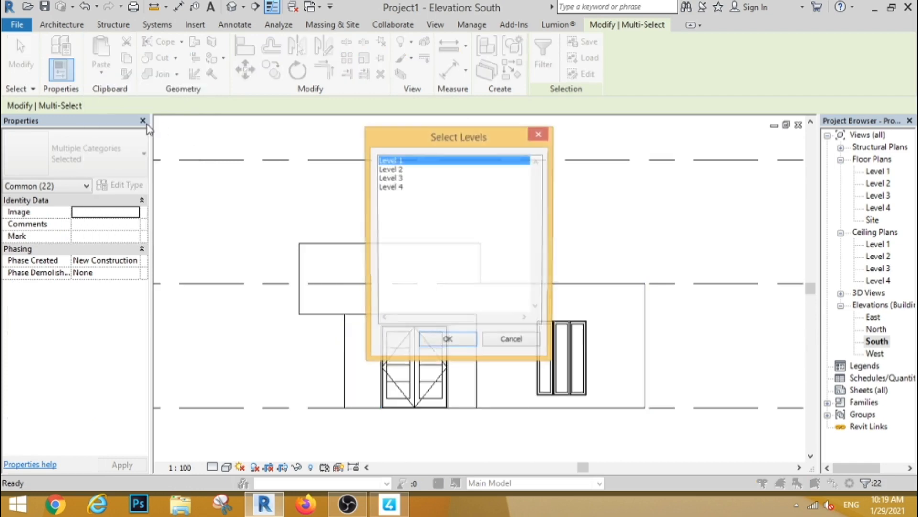
{"action": "left_click", "coordinate": [391, 171]}
{"action": "left_click", "coordinate": [447, 341]}
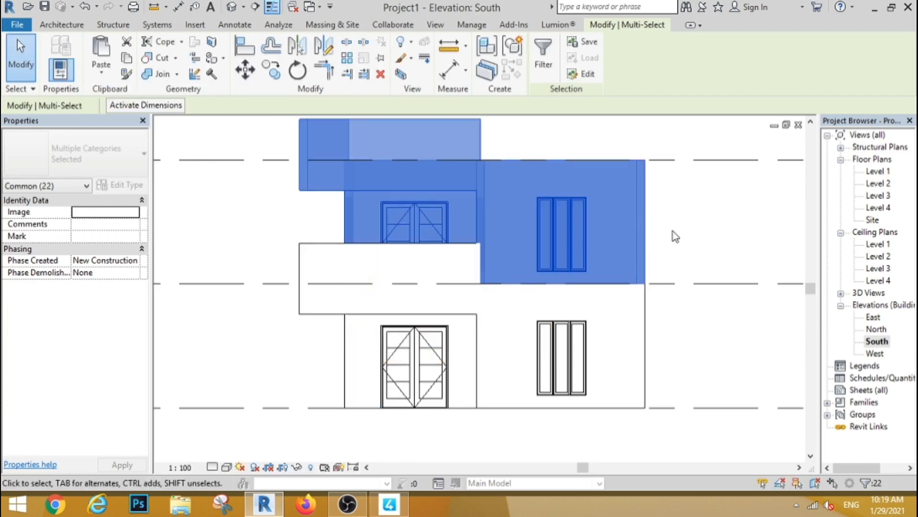
{"action": "left_click", "coordinate": [675, 236]}
{"action": "scroll", "coordinate": [320, 180], "scroll_direction": "down", "scroll_amount": 3}
{"action": "middle_click_drag", "start_coordinate": [164, 181], "coordinate": [169, 191]}
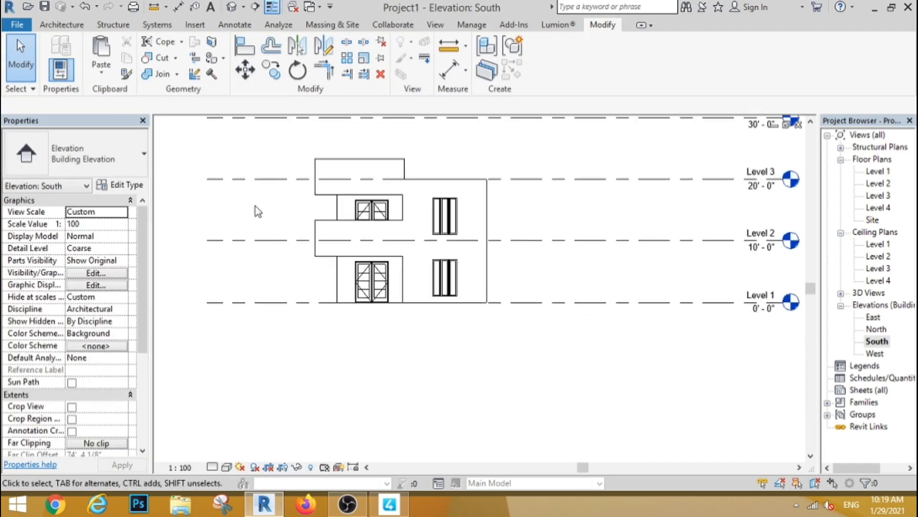
{"action": "middle_click_drag", "start_coordinate": [265, 213], "coordinate": [291, 272]}
{"action": "scroll", "coordinate": [261, 165], "scroll_direction": "down", "scroll_amount": 1}
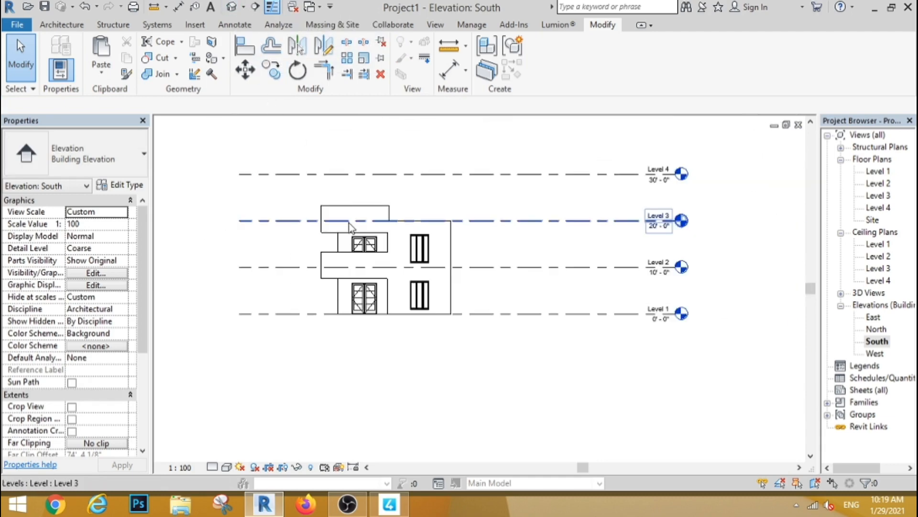
- Lower the top edge of the small room's lower raised front wall to slightly above Level 2
{"action": "scroll", "coordinate": [339, 259], "scroll_direction": "up", "scroll_amount": 4}
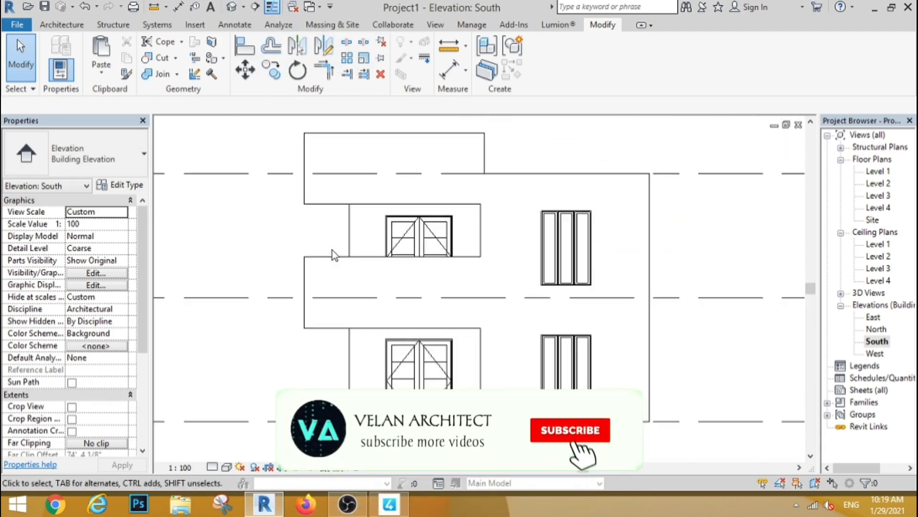
{"action": "left_click", "coordinate": [416, 279]}
{"action": "scroll", "coordinate": [418, 281], "scroll_direction": "up", "scroll_amount": 2}
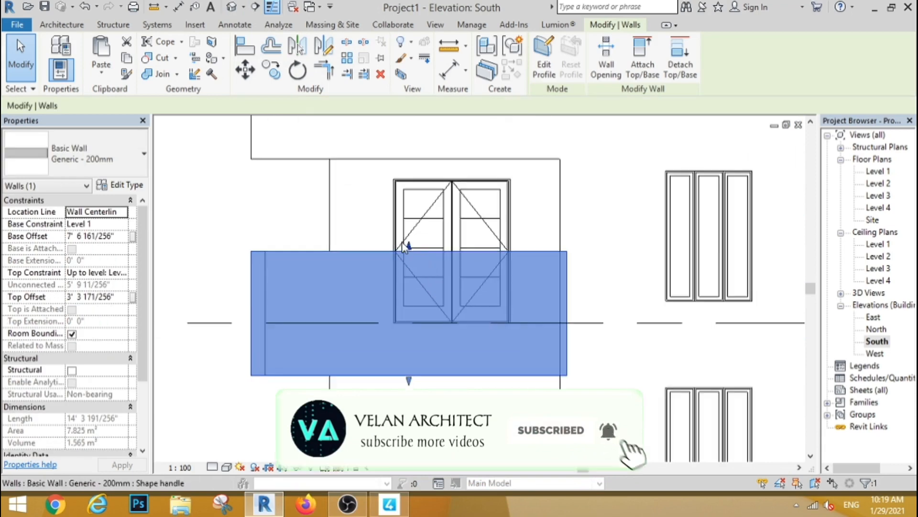
{"action": "left_click_drag", "start_coordinate": [409, 289], "coordinate": [410, 288]}
{"action": "left_click", "coordinate": [259, 200]}
{"action": "scroll", "coordinate": [273, 192], "scroll_direction": "down", "scroll_amount": 4}
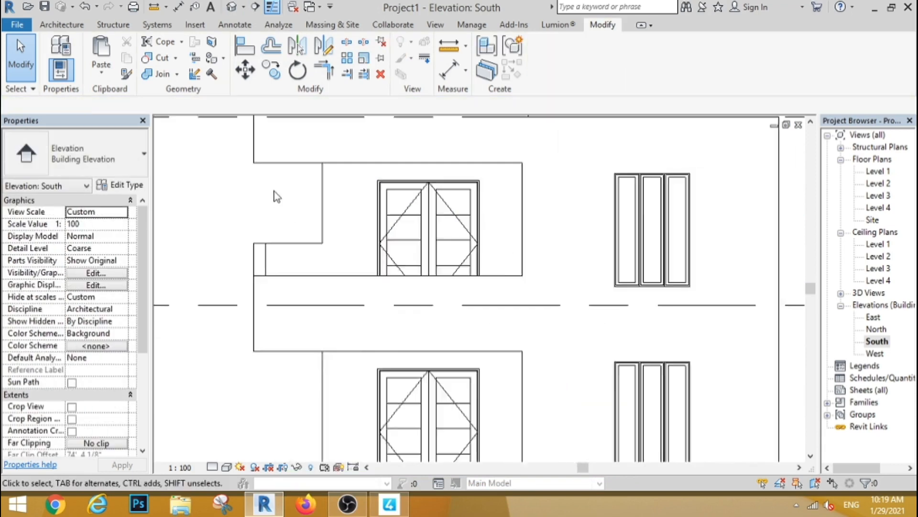
{"action": "middle_click_drag", "start_coordinate": [245, 215], "coordinate": [257, 251]}
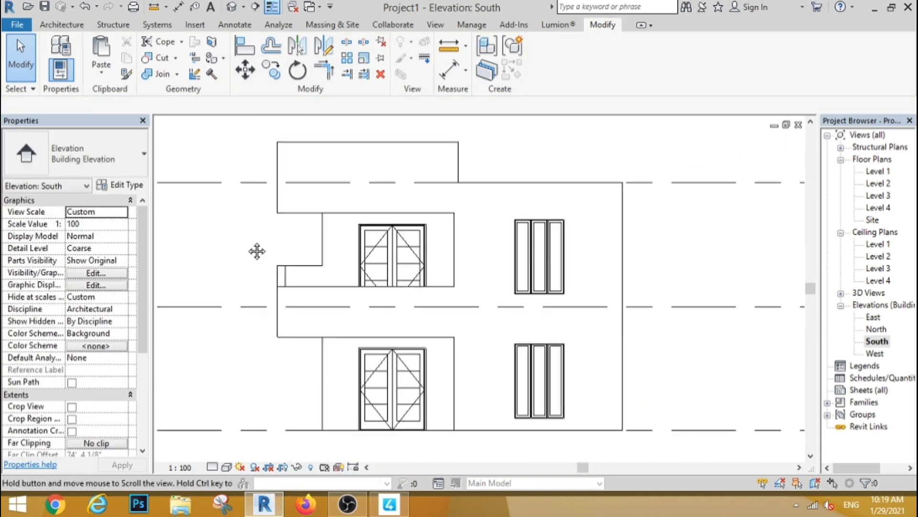
- In the 3D view, match the small room's lower left wall to its shortened front wall with Match Type
{"action": "left_click", "coordinate": [231, 8]}
{"action": "scroll", "coordinate": [441, 194], "scroll_direction": "up", "scroll_amount": 4}
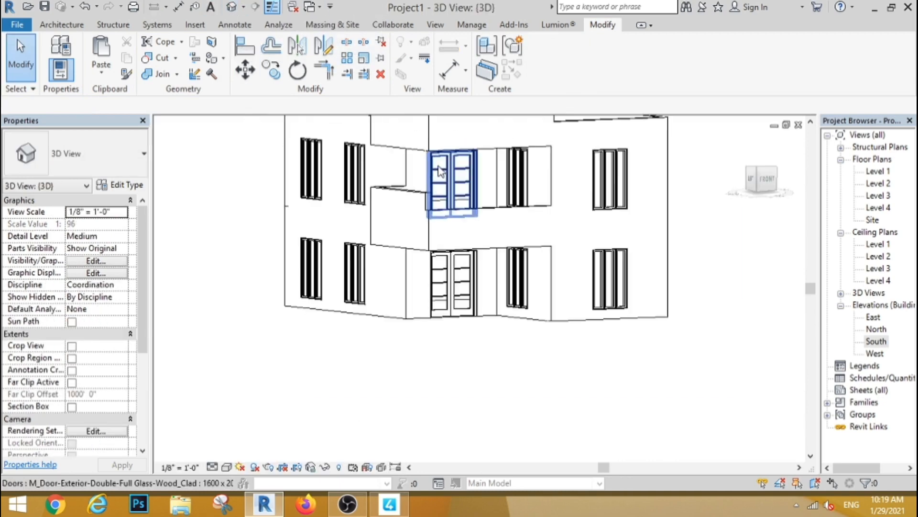
{"action": "left_click", "coordinate": [128, 74]}
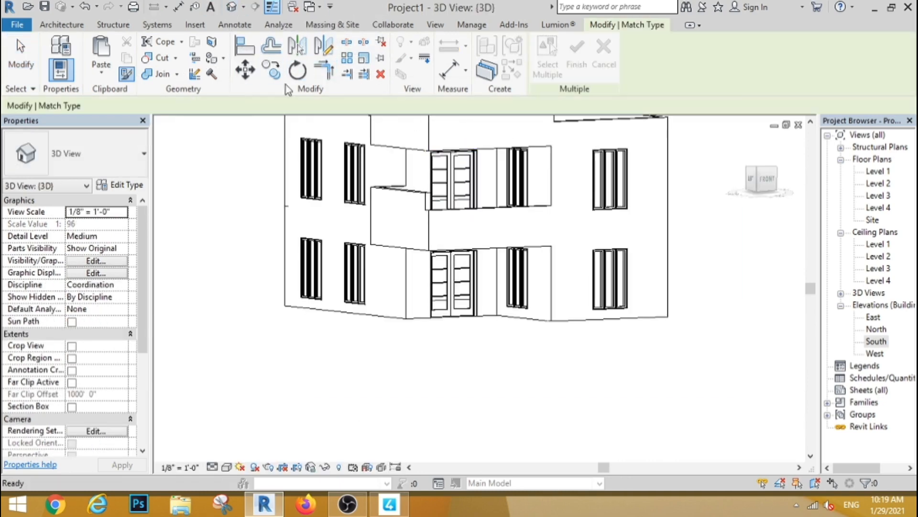
{"action": "left_click", "coordinate": [462, 210]}
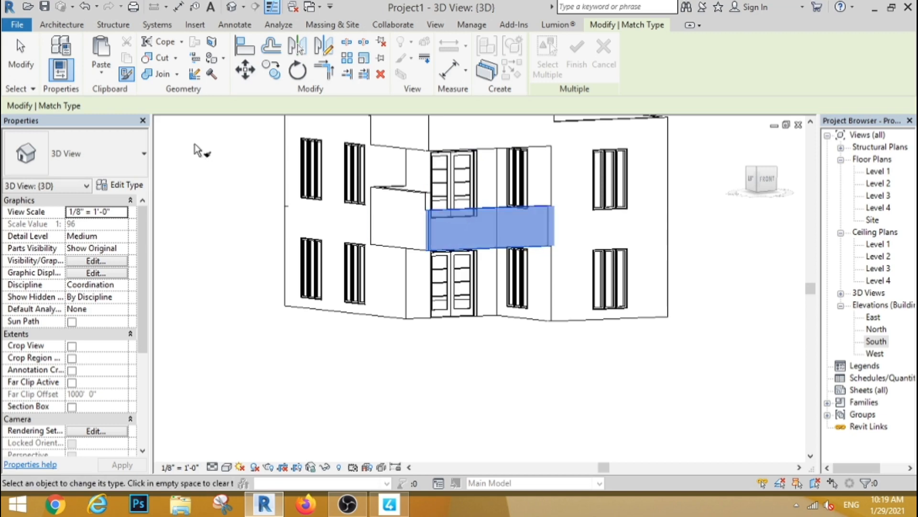
{"action": "left_click", "coordinate": [402, 194]}
{"action": "left_click", "coordinate": [469, 338]}
{"action": "scroll", "coordinate": [417, 275], "scroll_direction": "down", "scroll_amount": 4}
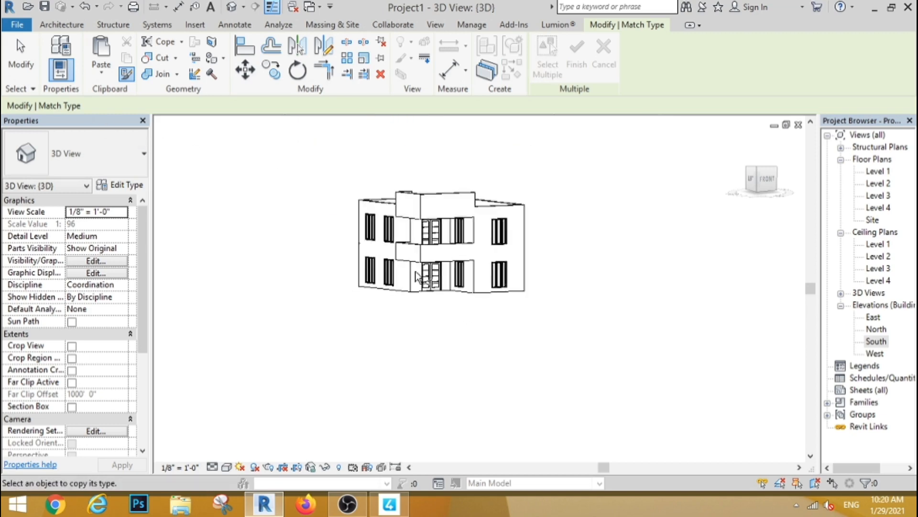
- From the front 3D view, lower the top edge of the small room's upper raised front wall while keeping it above the main wall's top
{"action": "left_click", "coordinate": [770, 179]}
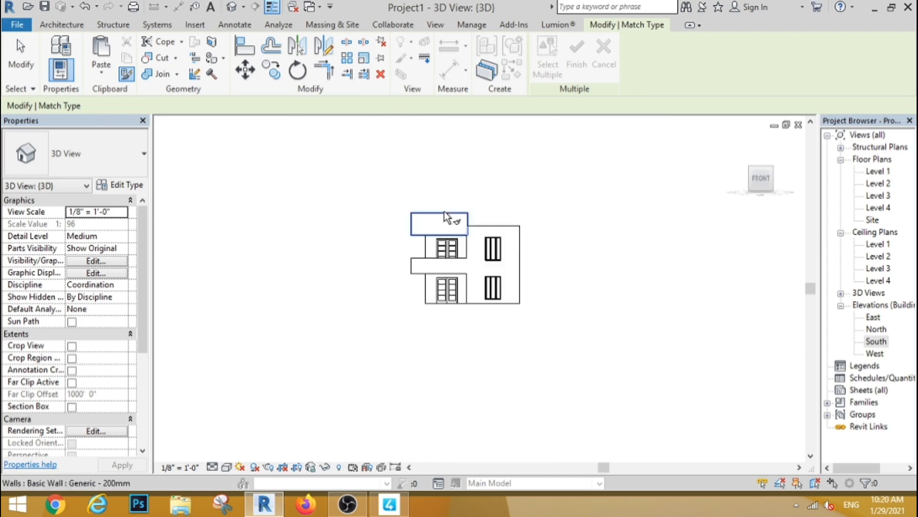
{"action": "scroll", "coordinate": [449, 220], "scroll_direction": "up", "scroll_amount": 5}
{"action": "key", "text": "Escape"}
{"action": "left_click", "coordinate": [434, 221]}
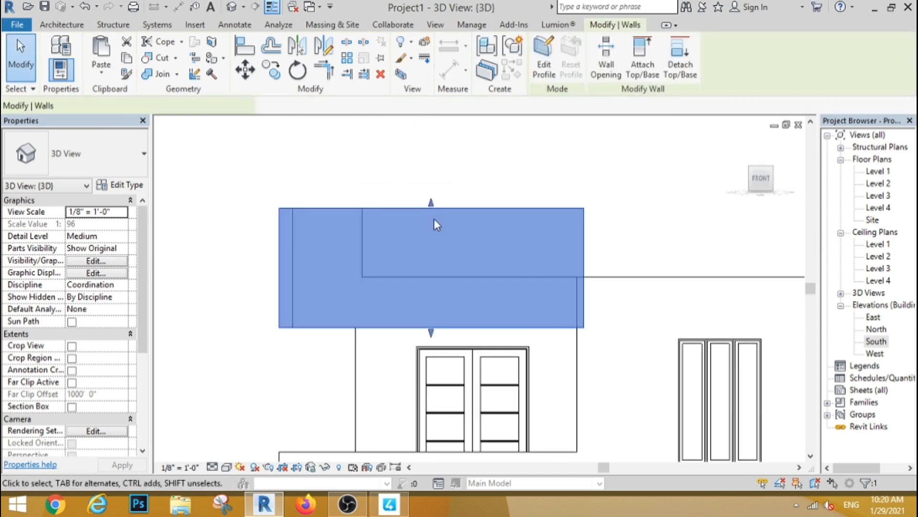
{"action": "left_click", "coordinate": [429, 194]}
{"action": "scroll", "coordinate": [428, 186], "scroll_direction": "down", "scroll_amount": 4}
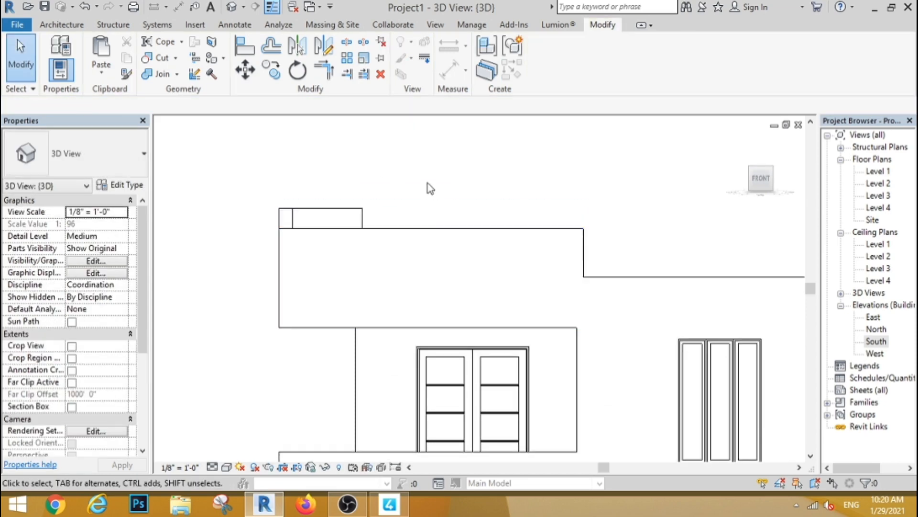
- Match the small room's upper left wall to its shortened front wall with Match Type
{"action": "scroll", "coordinate": [358, 195], "scroll_direction": "down", "scroll_amount": 3}
{"action": "middle_click_drag", "start_coordinate": [343, 199], "coordinate": [173, 93], "text": "shift"}
{"action": "left_click", "coordinate": [126, 74]}
{"action": "left_click", "coordinate": [473, 293]}
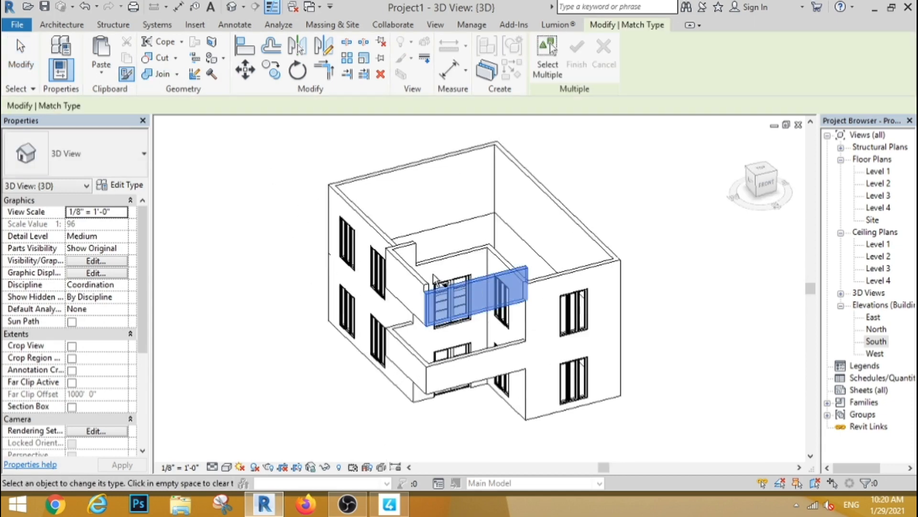
{"action": "left_click", "coordinate": [410, 252]}
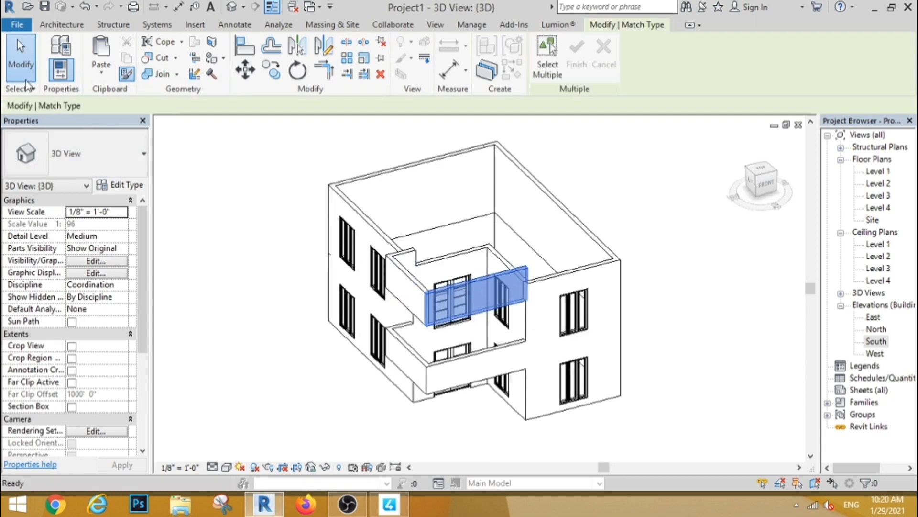
{"action": "left_click", "coordinate": [21, 58]}
- On the Level 1 plan, start a floor and sketch its rectangular boundary along the outer wall faces, enclosing the entrance area
{"action": "double_click", "coordinate": [879, 171]}
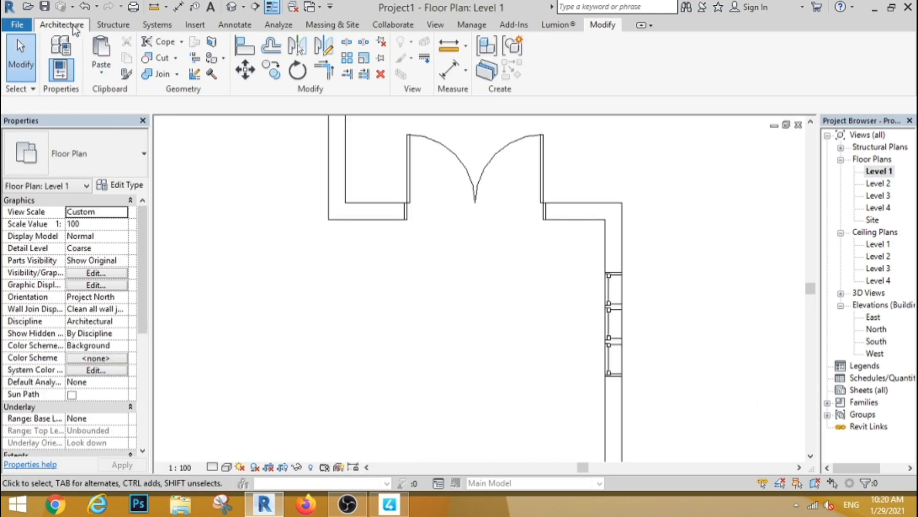
{"action": "left_click", "coordinate": [55, 25]}
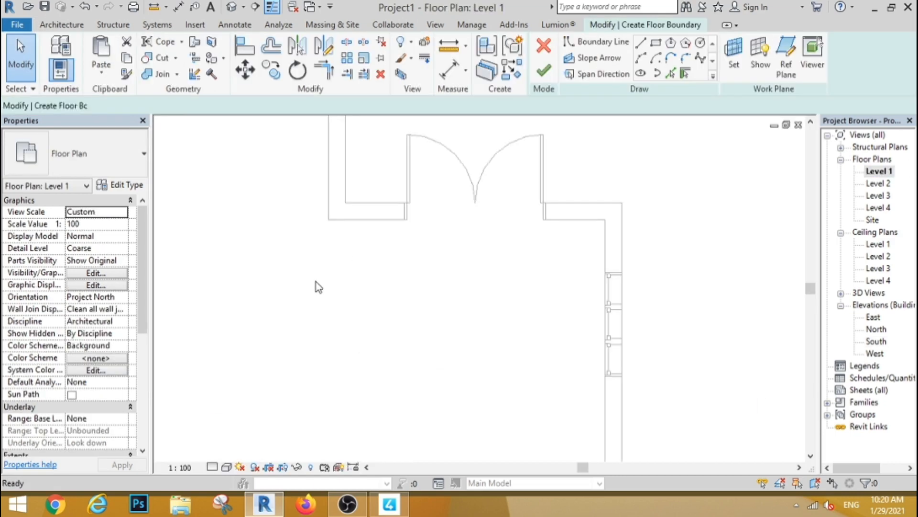
{"action": "scroll", "coordinate": [324, 282], "scroll_direction": "down", "scroll_amount": 7}
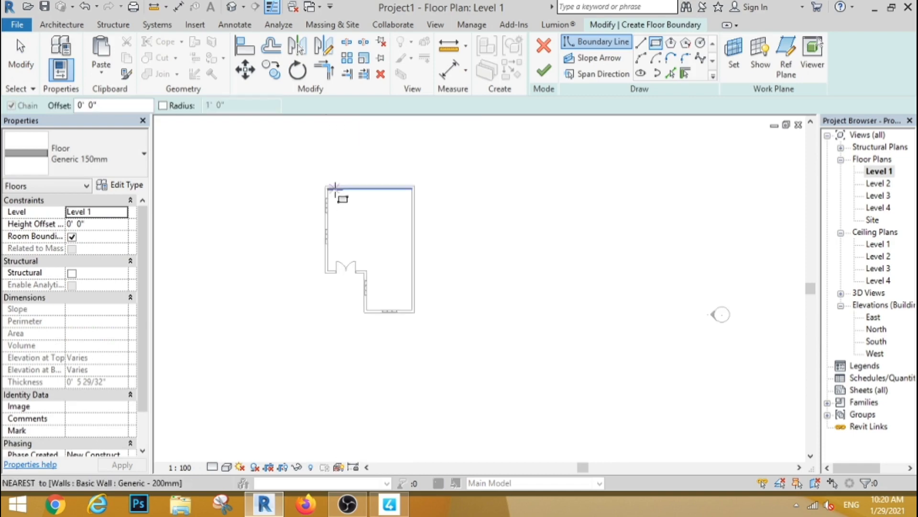
{"action": "scroll", "coordinate": [335, 189], "scroll_direction": "up", "scroll_amount": 3}
{"action": "left_click", "coordinate": [311, 181]}
{"action": "scroll", "coordinate": [354, 193], "scroll_direction": "down", "scroll_amount": 3}
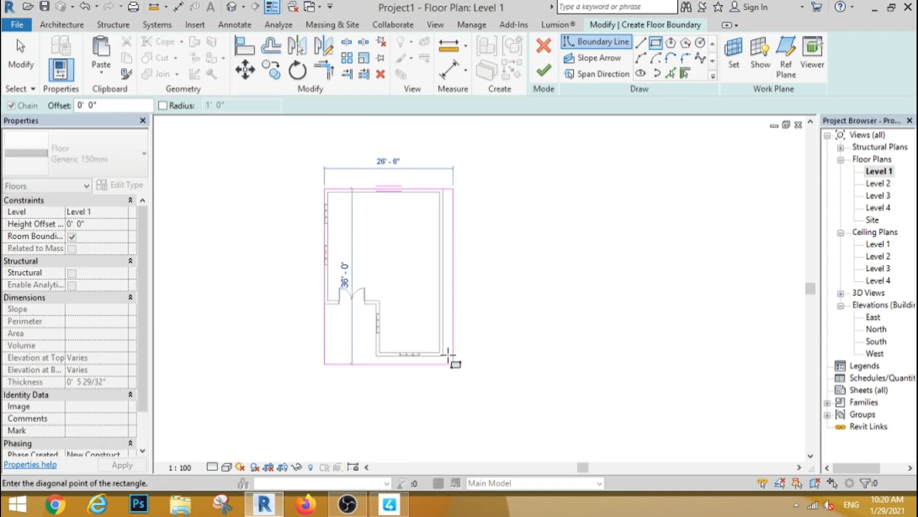
{"action": "scroll", "coordinate": [449, 362], "scroll_direction": "up", "scroll_amount": 3}
{"action": "left_click", "coordinate": [439, 357]}
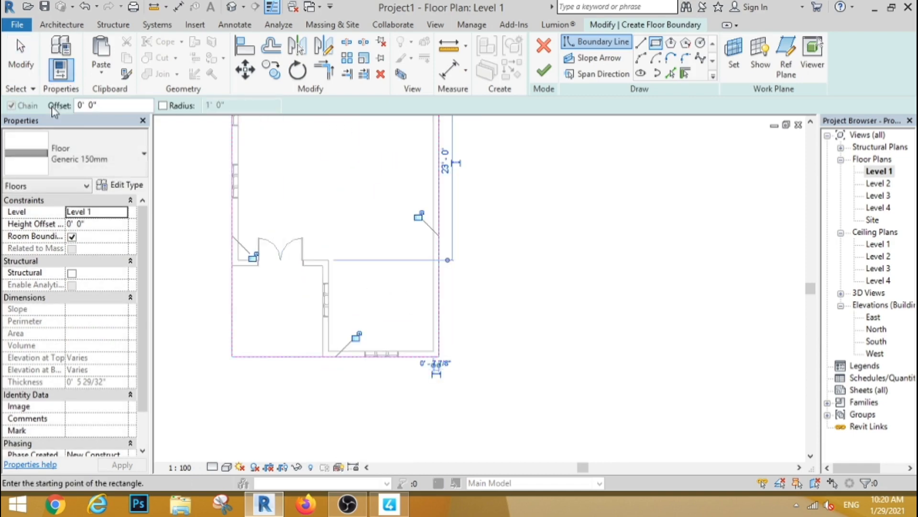
- Set the floor type to Standard Timber-Wood Finish and edit its structure to a total thickness of 1' 8 159/256"
{"action": "left_click", "coordinate": [79, 135]}
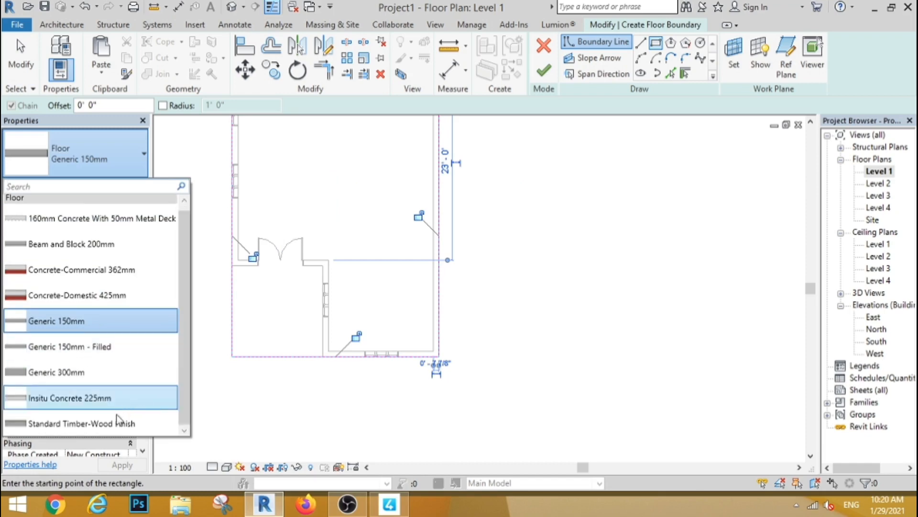
{"action": "left_click", "coordinate": [81, 425]}
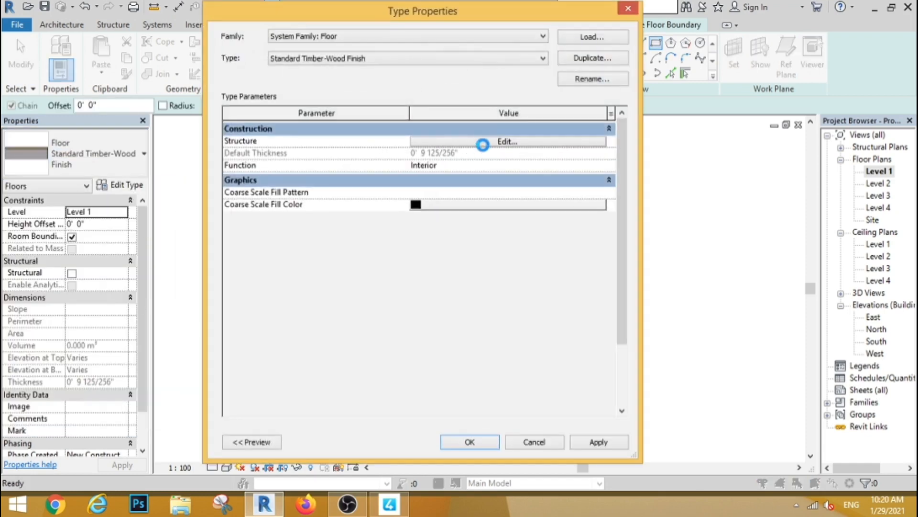
{"action": "left_click", "coordinate": [483, 142]}
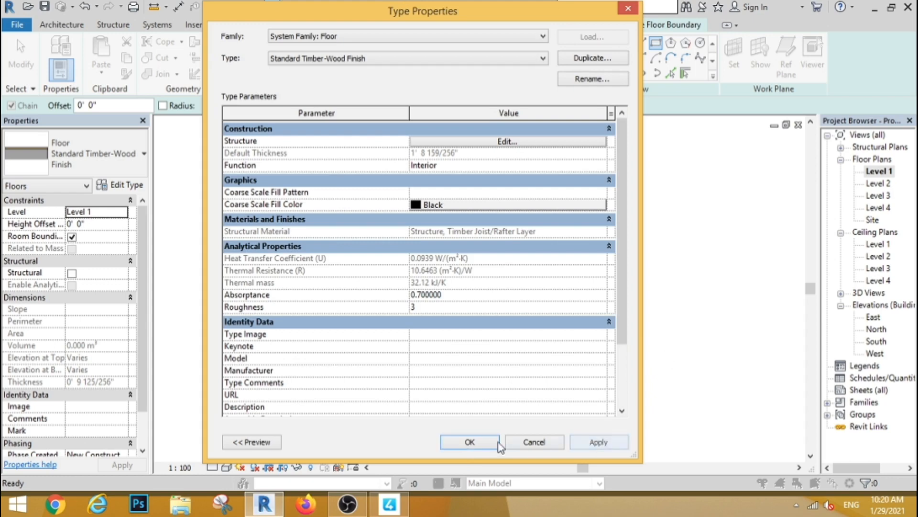
{"action": "left_click", "coordinate": [497, 444]}
- On the Level 2 plan, add a rectangle to the floor boundary over the protruding entrance area, moving its left edge onto the outer wall face
{"action": "double_click", "coordinate": [878, 184]}
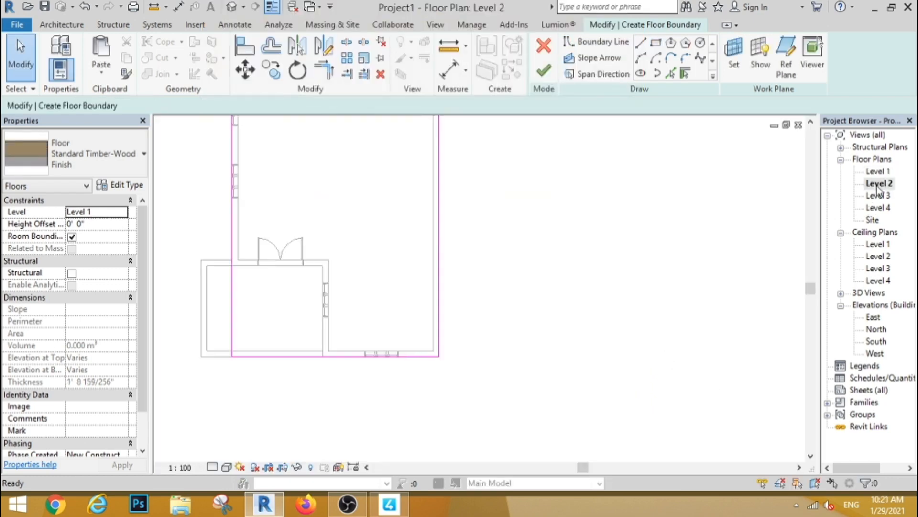
{"action": "scroll", "coordinate": [422, 264], "scroll_direction": "down", "scroll_amount": 3}
{"action": "scroll", "coordinate": [464, 278], "scroll_direction": "up", "scroll_amount": 3}
{"action": "scroll", "coordinate": [468, 219], "scroll_direction": "up", "scroll_amount": 2}
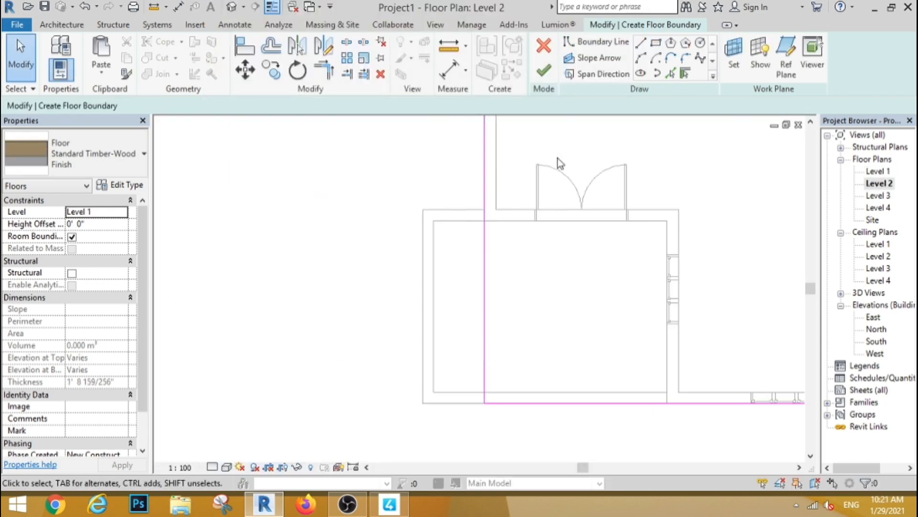
{"action": "left_click", "coordinate": [660, 47]}
{"action": "left_click", "coordinate": [532, 209]}
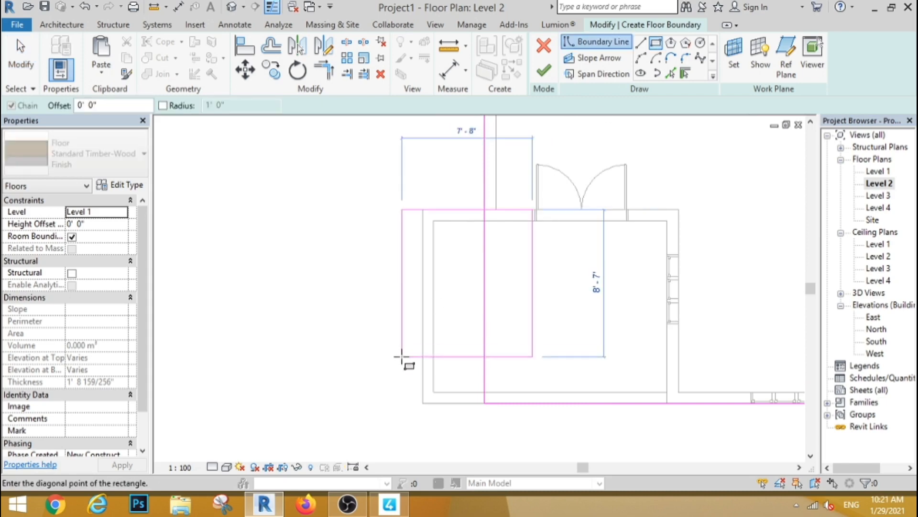
{"action": "left_click", "coordinate": [381, 403]}
{"action": "key", "text": "Escape"}
{"action": "key", "text": "Escape"}
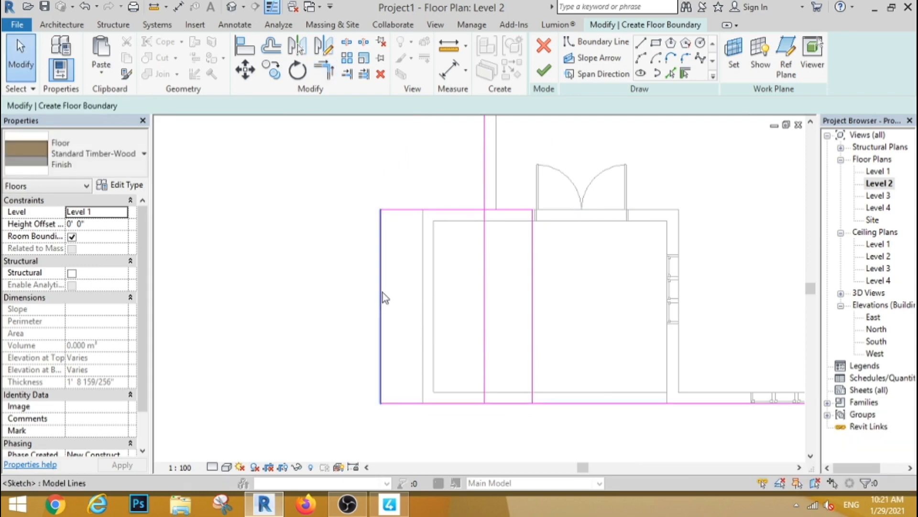
{"action": "left_click_drag", "start_coordinate": [383, 296], "coordinate": [423, 306]}
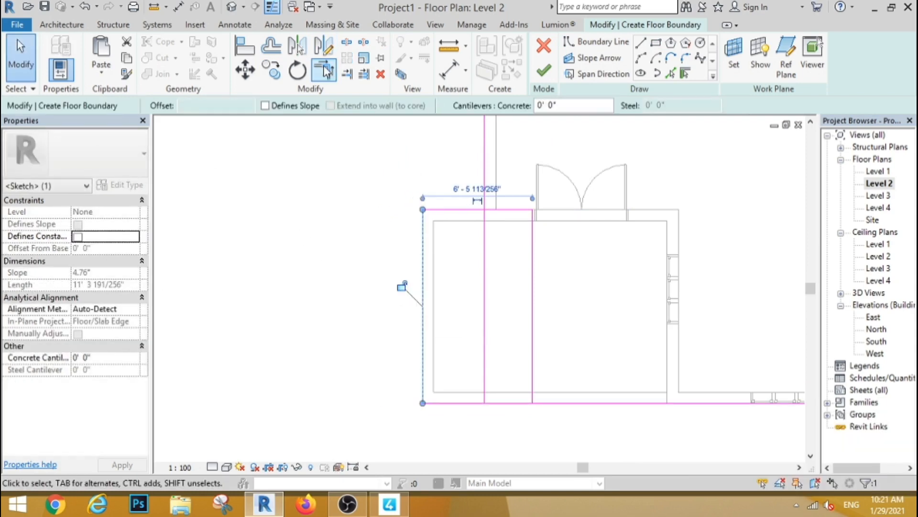
{"action": "key", "text": "Escape"}
- Trim the overlapping floor boundary lines into one continuous outline around the entrance area and delete the leftover inner line
{"action": "left_click", "coordinate": [484, 196]}
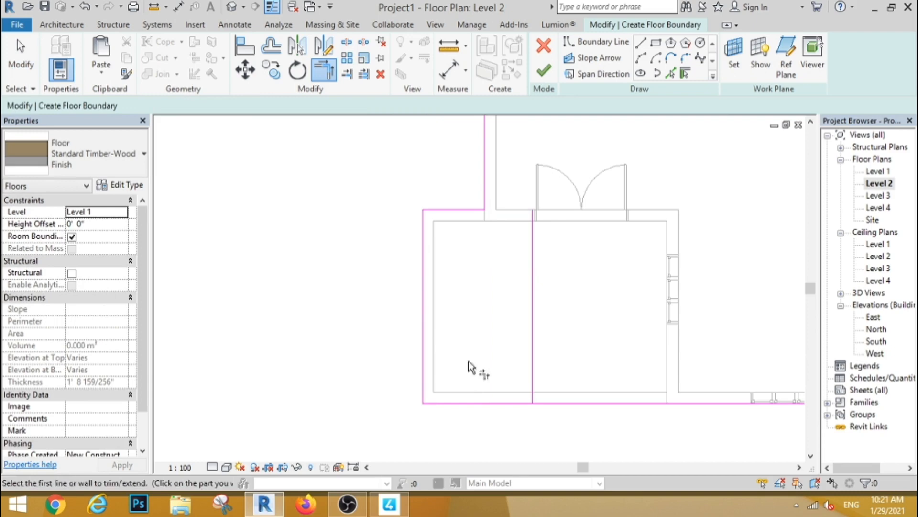
{"action": "left_click", "coordinate": [452, 407]}
{"action": "left_click", "coordinate": [579, 405]}
{"action": "key", "text": "Escape"}
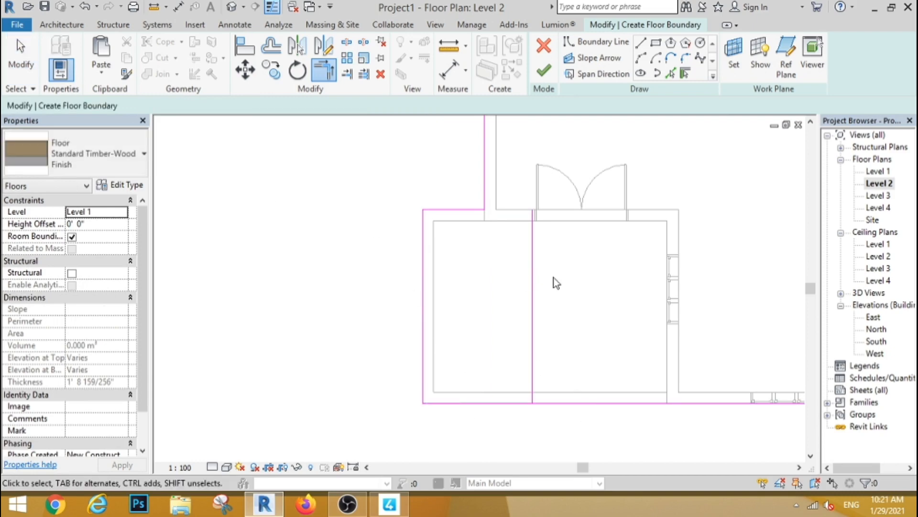
{"action": "left_click", "coordinate": [532, 200]}
{"action": "left_click", "coordinate": [381, 75]}
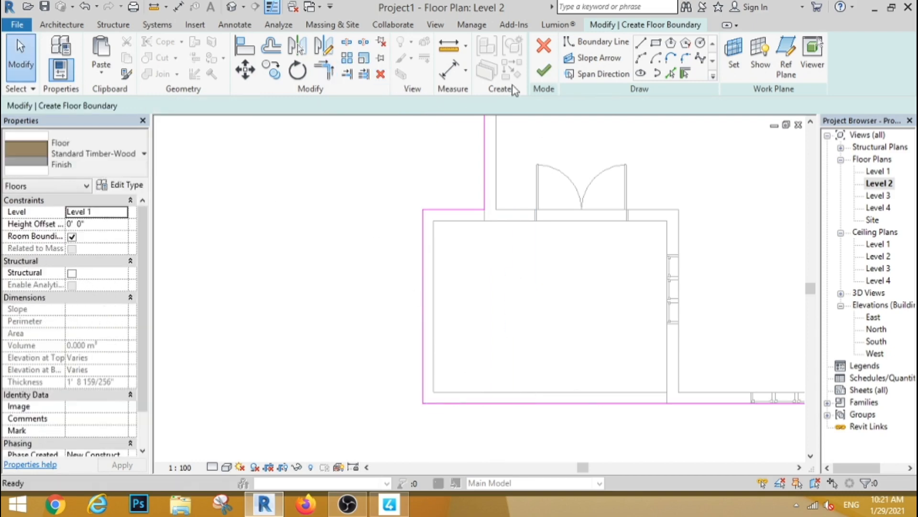
- Finish the floor sketch and inspect the building from the front corner in the 3D view
{"action": "left_click", "coordinate": [544, 71]}
{"action": "left_click", "coordinate": [316, 258]}
{"action": "scroll", "coordinate": [314, 257], "scroll_direction": "down", "scroll_amount": 5}
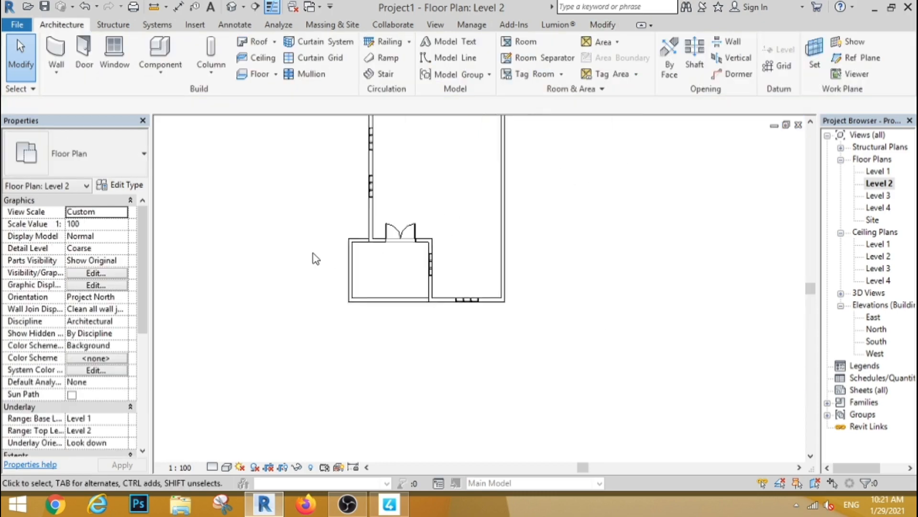
{"action": "left_click", "coordinate": [232, 6]}
{"action": "scroll", "coordinate": [451, 380], "scroll_direction": "down", "scroll_amount": 2}
{"action": "middle_click_drag", "start_coordinate": [451, 380], "coordinate": [358, 334], "text": "shift"}
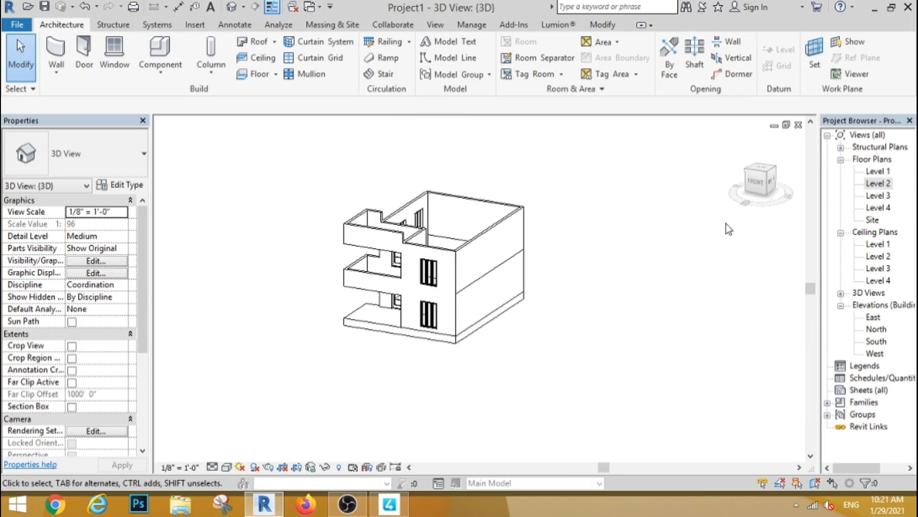
- On the Level 1 plan, start an in-place component in the Generic Models category, accepting its default name
{"action": "double_click", "coordinate": [878, 171]}
{"action": "left_click", "coordinate": [160, 72]}
{"action": "left_click", "coordinate": [168, 127]}
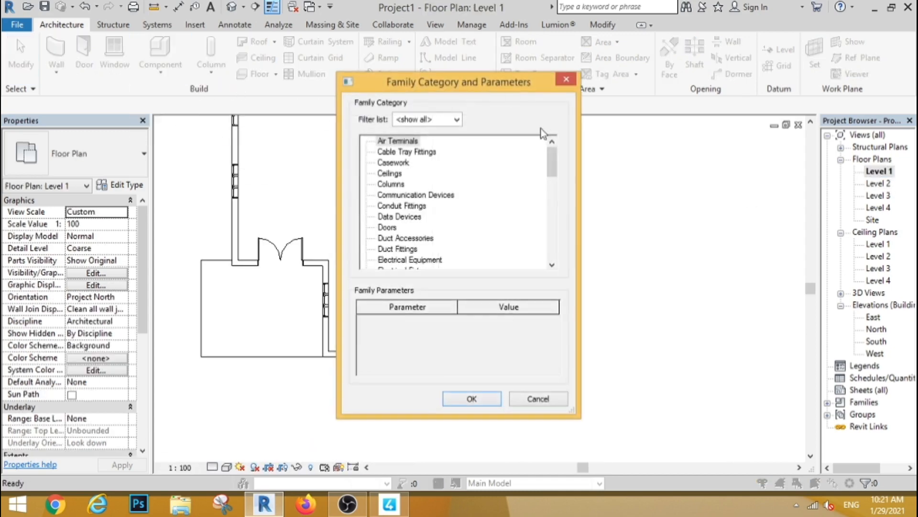
{"action": "left_click_drag", "start_coordinate": [552, 161], "coordinate": [546, 185]}
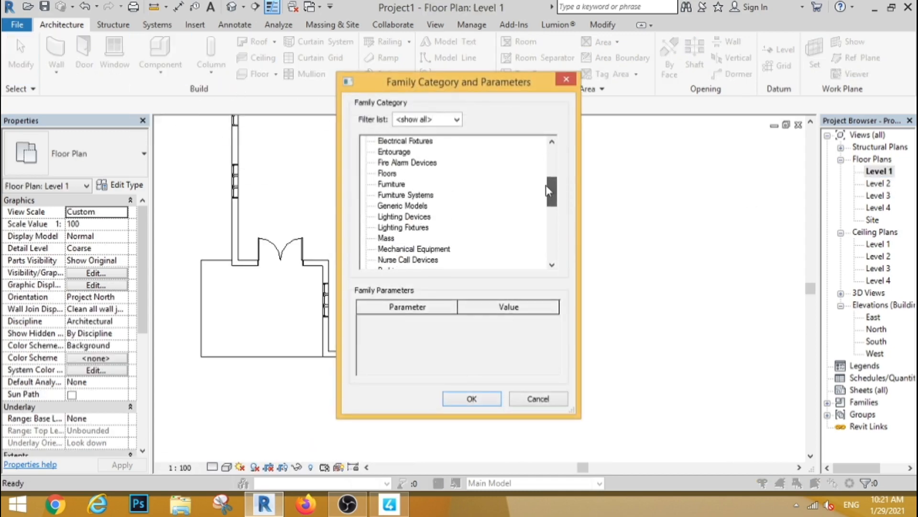
{"action": "left_click", "coordinate": [397, 205]}
{"action": "left_click", "coordinate": [471, 399]}
{"action": "left_click", "coordinate": [447, 276]}
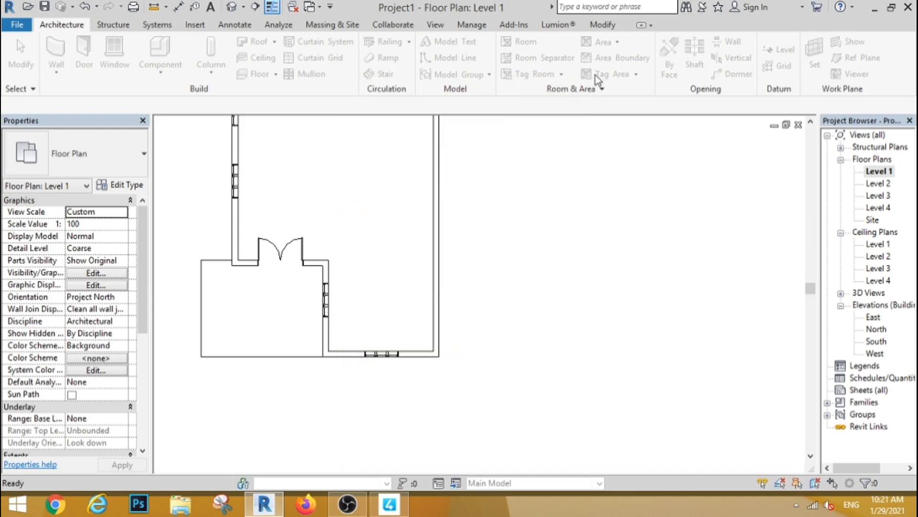
- Draw a horizontal reference plane along the building's front face, extending past the right wall, and name it fw
{"action": "left_click", "coordinate": [740, 57]}
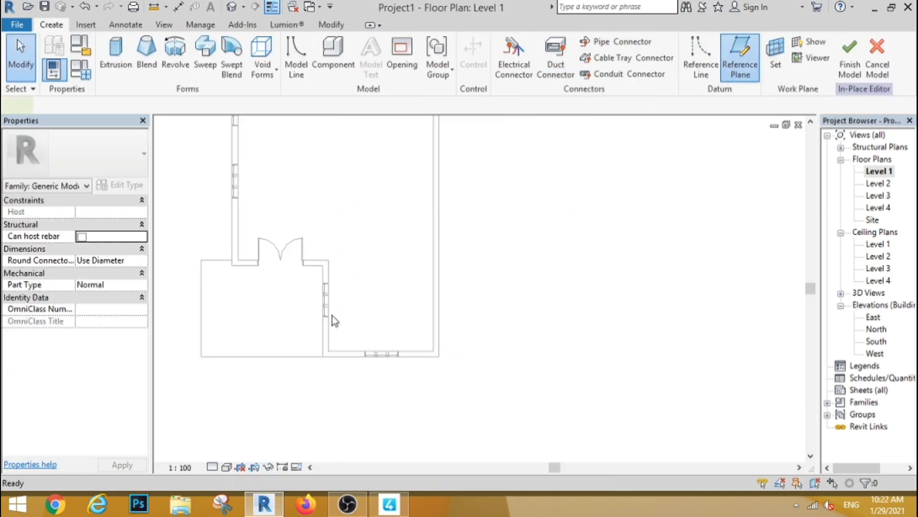
{"action": "left_click", "coordinate": [201, 357]}
{"action": "left_click", "coordinate": [581, 357]}
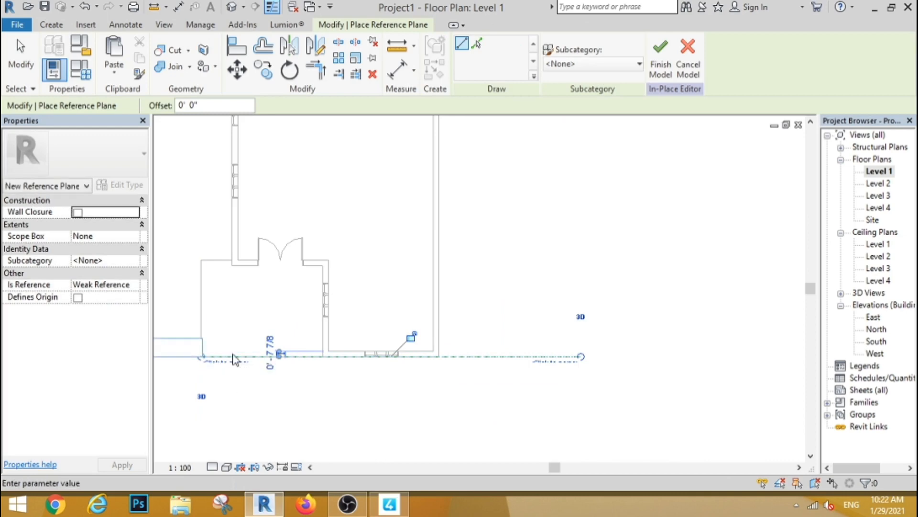
{"action": "type", "text": "fw"}
{"action": "scroll", "coordinate": [238, 376], "scroll_direction": "up", "scroll_amount": 3}
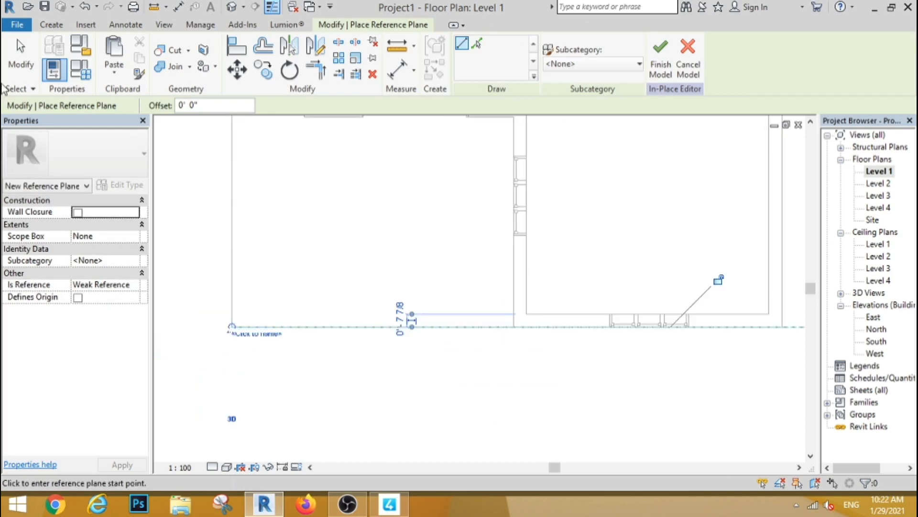
{"action": "left_click", "coordinate": [21, 62]}
- In the South elevation, start an extrusion with Reference Plane : fw as its work plane
{"action": "double_click", "coordinate": [876, 341]}
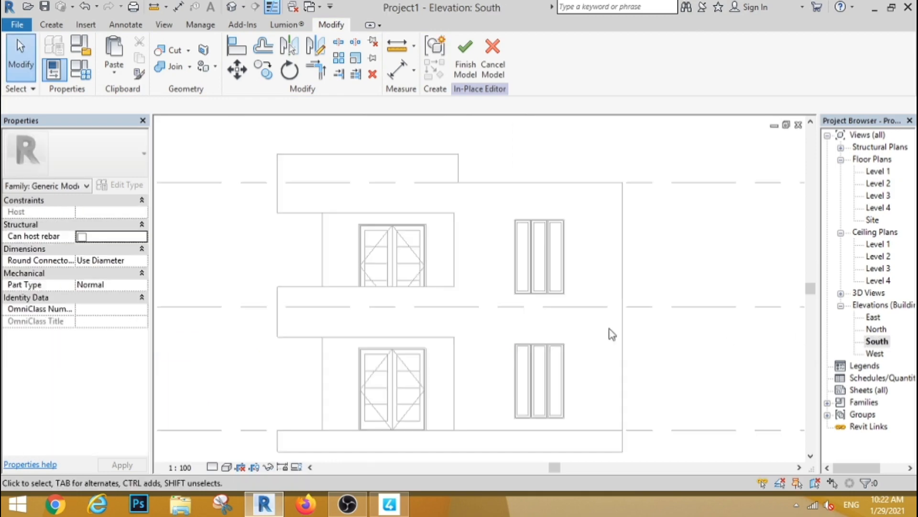
{"action": "scroll", "coordinate": [508, 246], "scroll_direction": "down", "scroll_amount": 2}
{"action": "scroll", "coordinate": [369, 280], "scroll_direction": "down", "scroll_amount": 1}
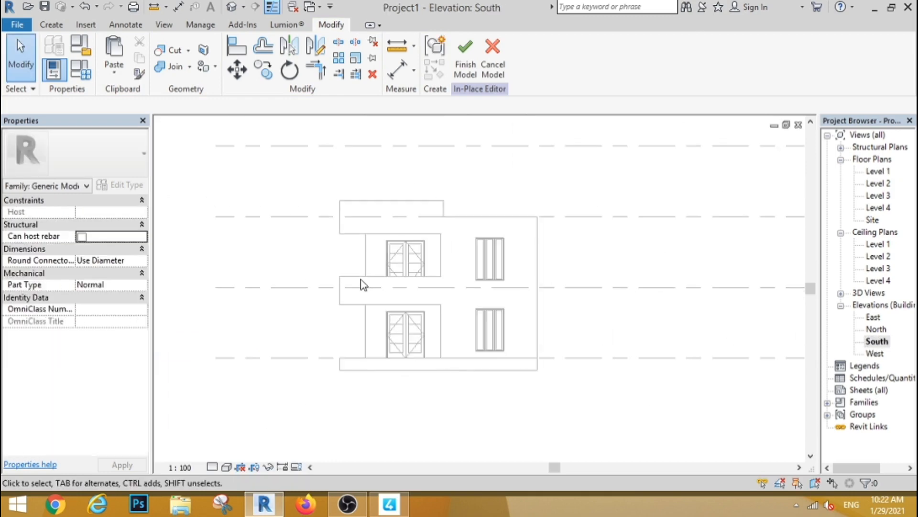
{"action": "scroll", "coordinate": [361, 280], "scroll_direction": "up", "scroll_amount": 1}
{"action": "left_click", "coordinate": [52, 25]}
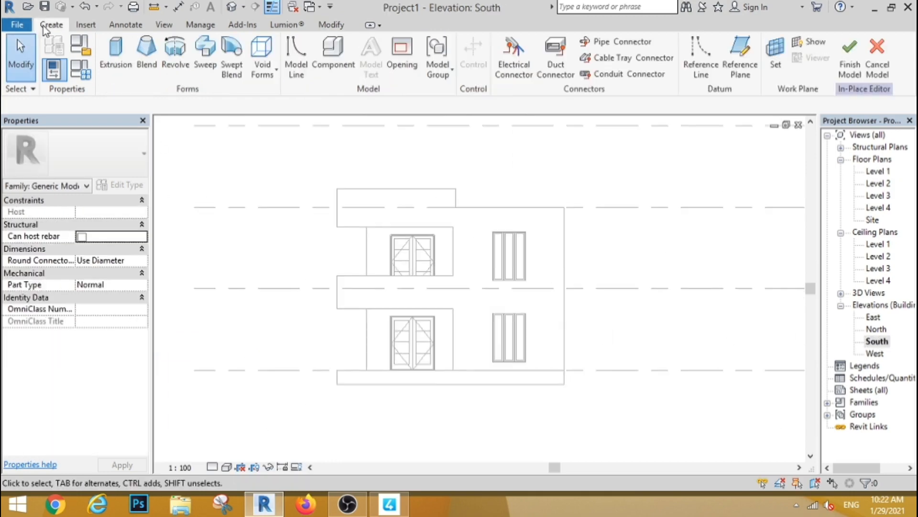
{"action": "left_click", "coordinate": [115, 57]}
{"action": "left_click", "coordinate": [447, 251]}
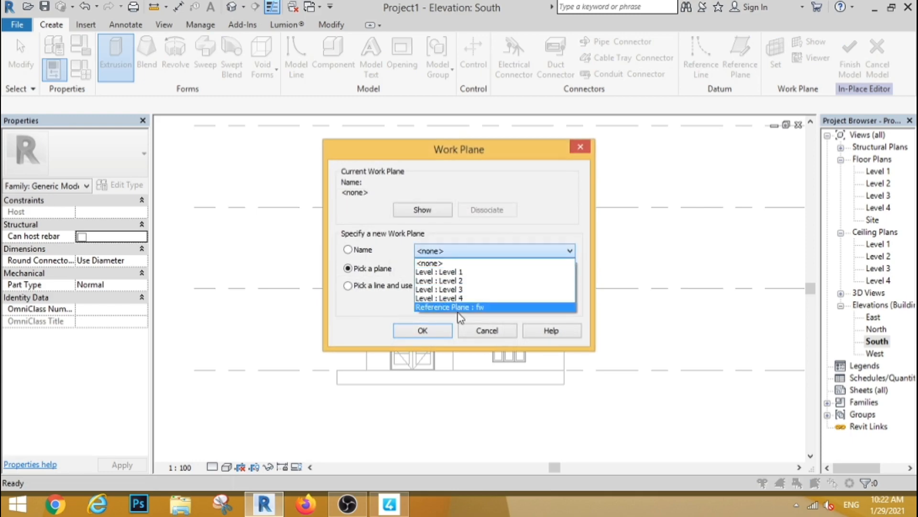
{"action": "left_click", "coordinate": [459, 310]}
{"action": "left_click", "coordinate": [423, 330]}
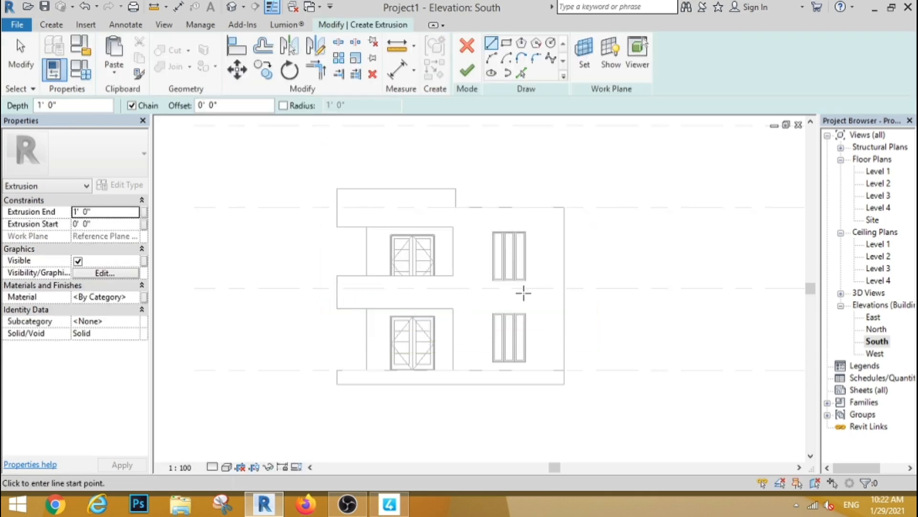
- Sketch a rectangle about 24' 6" by 8' 2" across the upper front, from right of the window to the facade's left edge at Level 2
{"action": "left_click", "coordinate": [540, 216]}
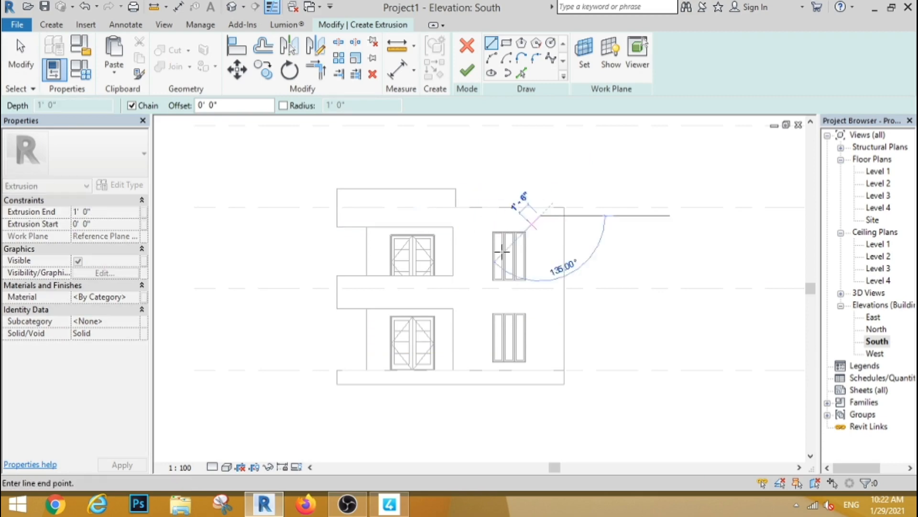
{"action": "left_click", "coordinate": [506, 43]}
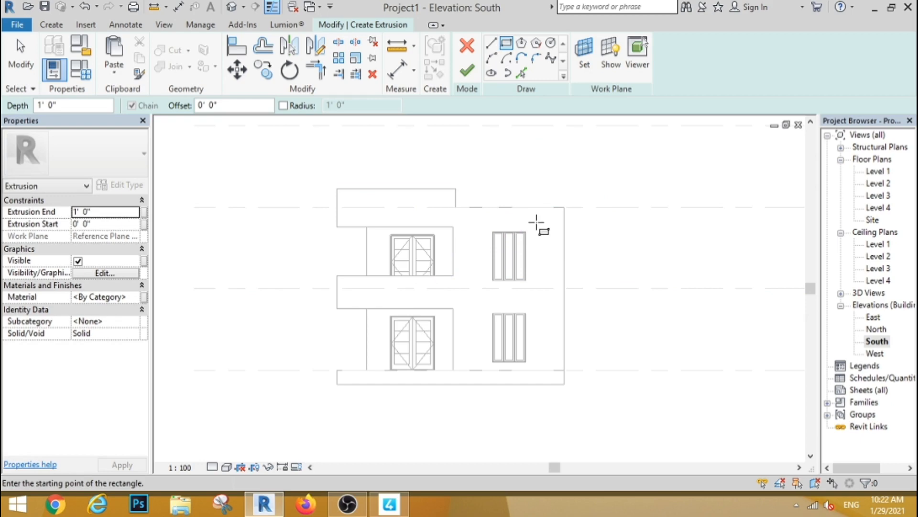
{"action": "left_click", "coordinate": [536, 222]}
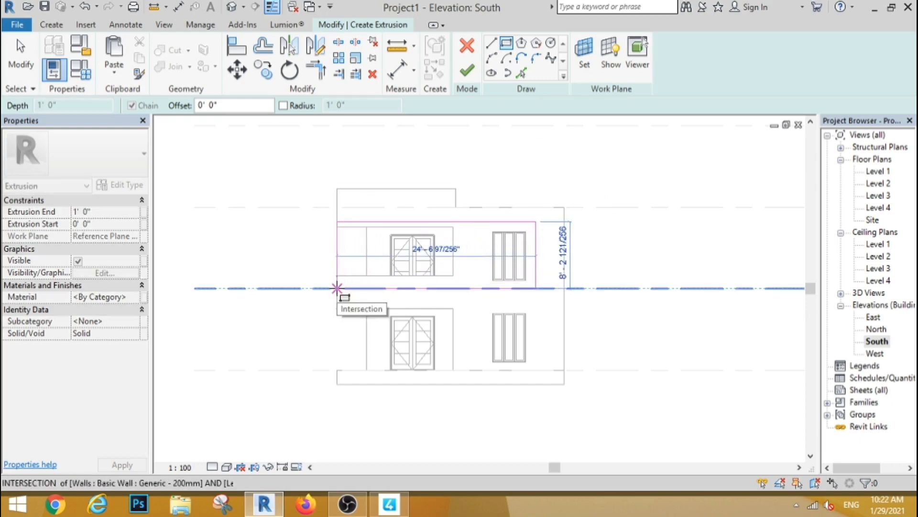
{"action": "left_click", "coordinate": [337, 288]}
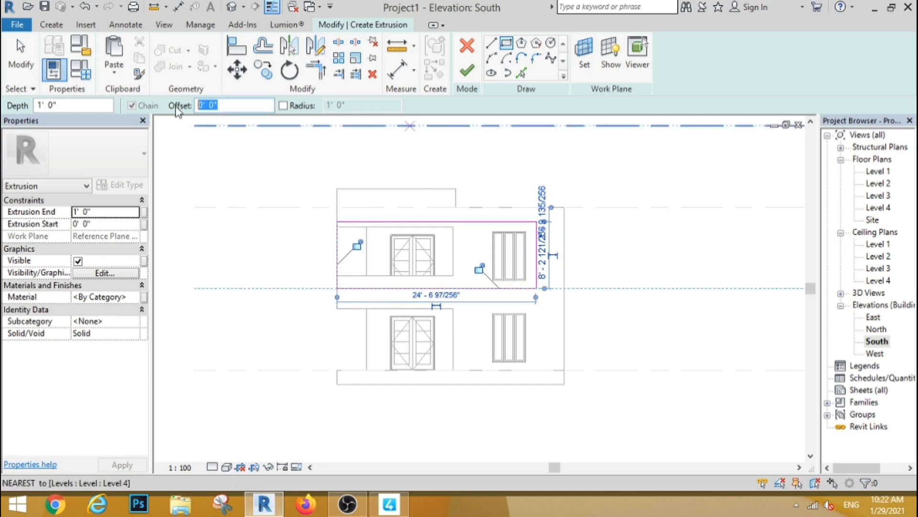
- Add an inner rectangle to the profile at a 1' 0" offset inside the first and finish the 1' 0" deep frame extrusion
{"action": "key", "text": "Return"}
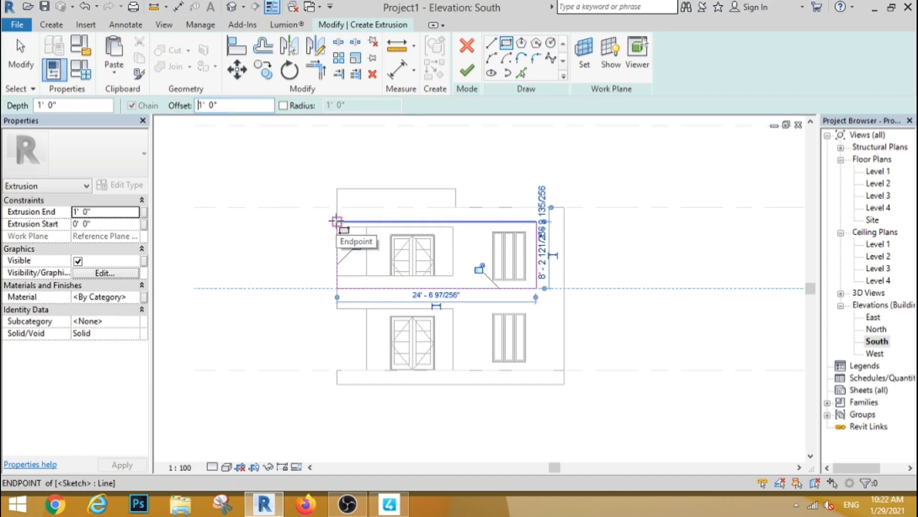
{"action": "left_click", "coordinate": [338, 221]}
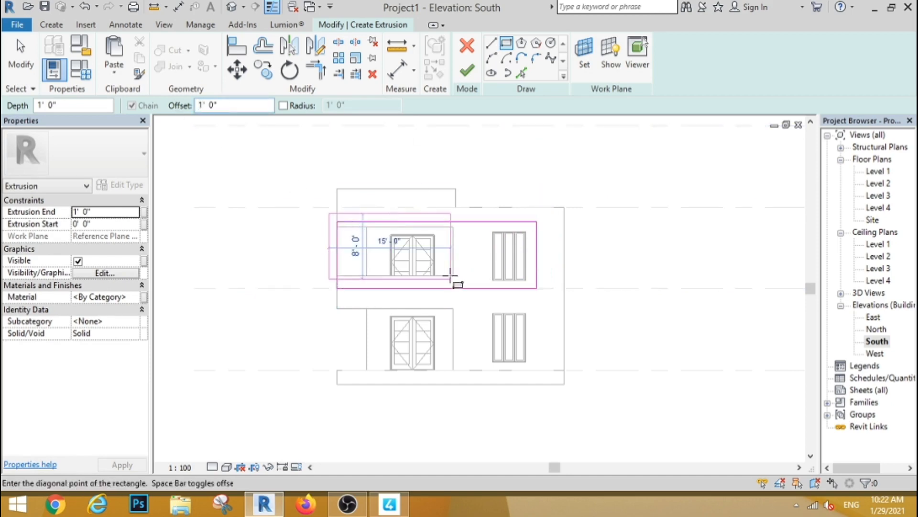
{"action": "left_click", "coordinate": [536, 288]}
{"action": "key", "text": "Escape"}
{"action": "key", "text": "Escape"}
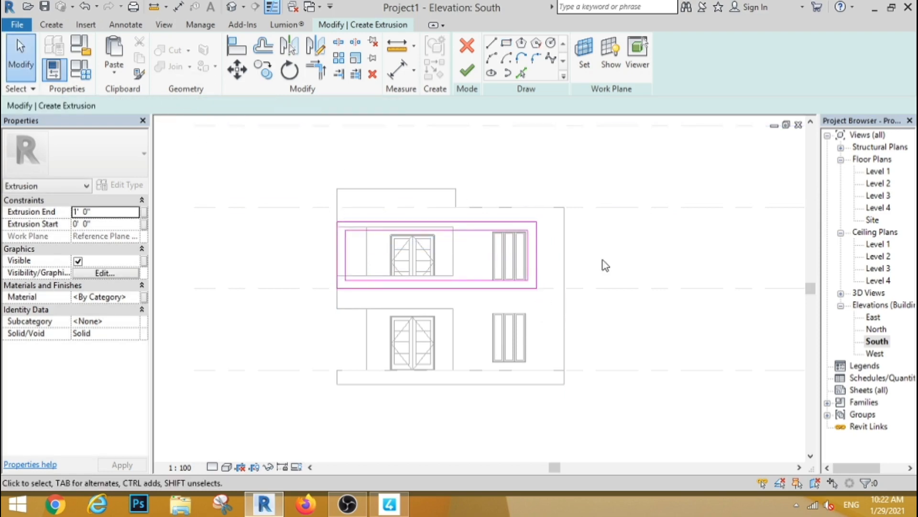
{"action": "scroll", "coordinate": [607, 267], "scroll_direction": "up", "scroll_amount": 4}
{"action": "scroll", "coordinate": [608, 268], "scroll_direction": "down", "scroll_amount": 3}
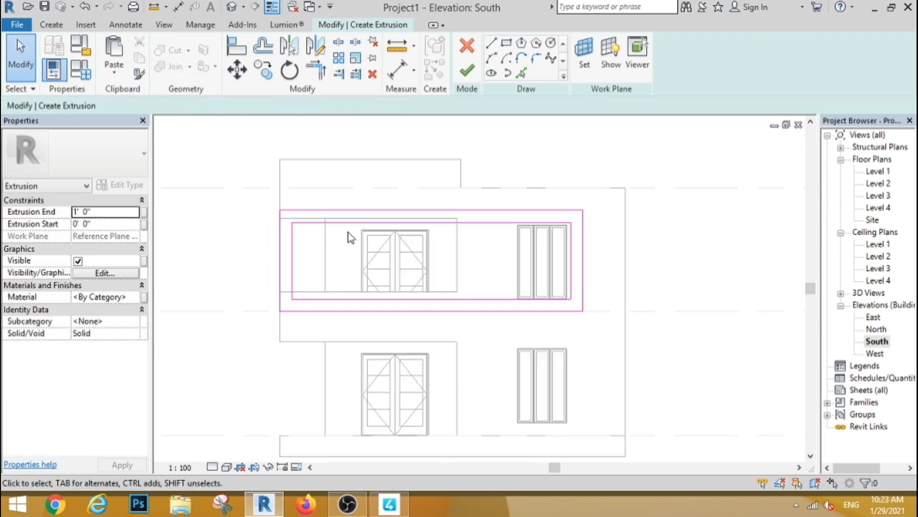
{"action": "scroll", "coordinate": [349, 238], "scroll_direction": "up", "scroll_amount": 1}
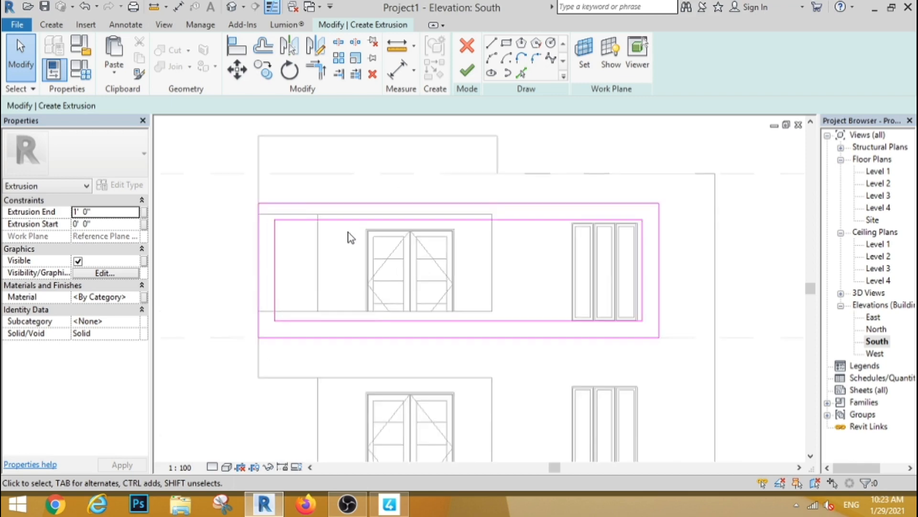
{"action": "left_click", "coordinate": [466, 72]}
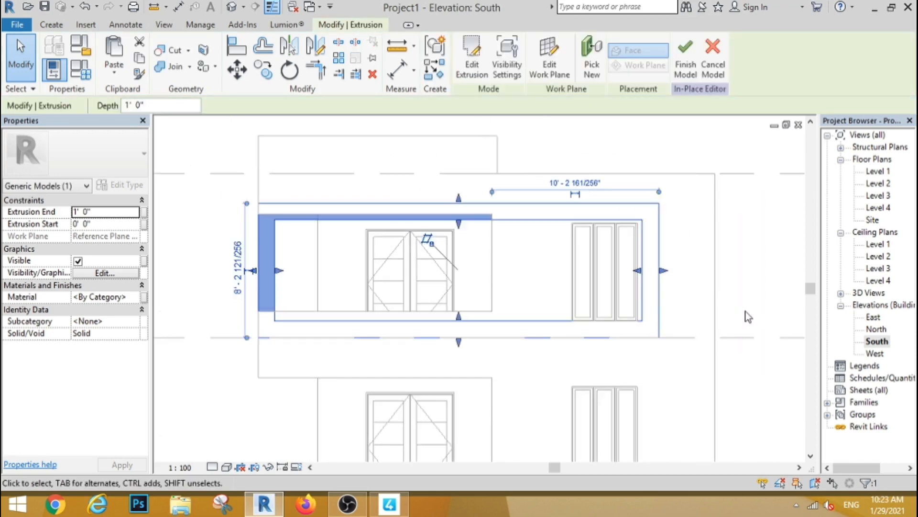
{"action": "left_click", "coordinate": [672, 299]}
- Edit the horizontal frame's profile, lowering both bottom lines until the inner one lies just below Level 2, and finish the sketch
{"action": "scroll", "coordinate": [390, 247], "scroll_direction": "down", "scroll_amount": 3}
{"action": "scroll", "coordinate": [390, 246], "scroll_direction": "up", "scroll_amount": 1}
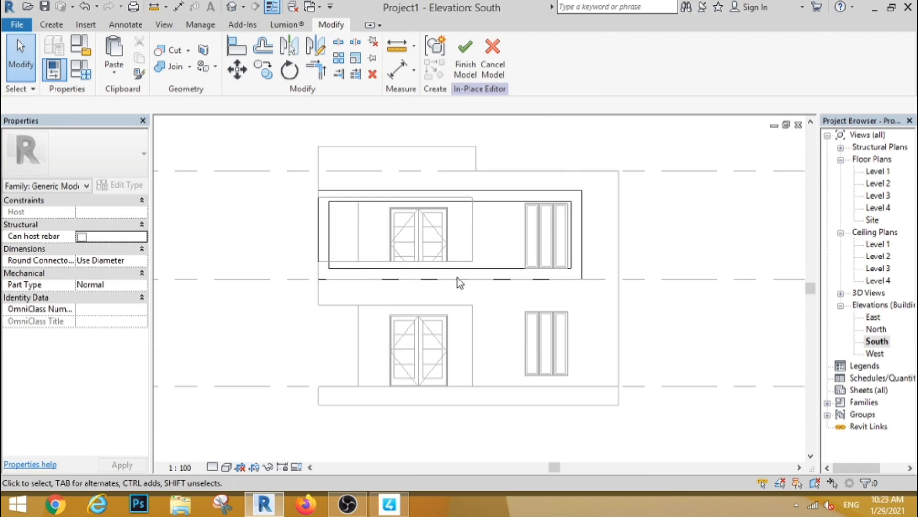
{"action": "left_click", "coordinate": [487, 269]}
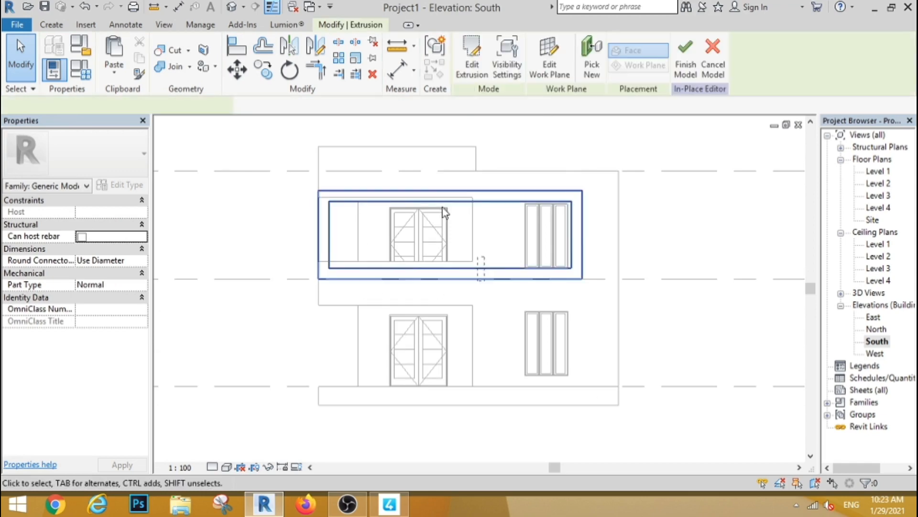
{"action": "left_click", "coordinate": [474, 70]}
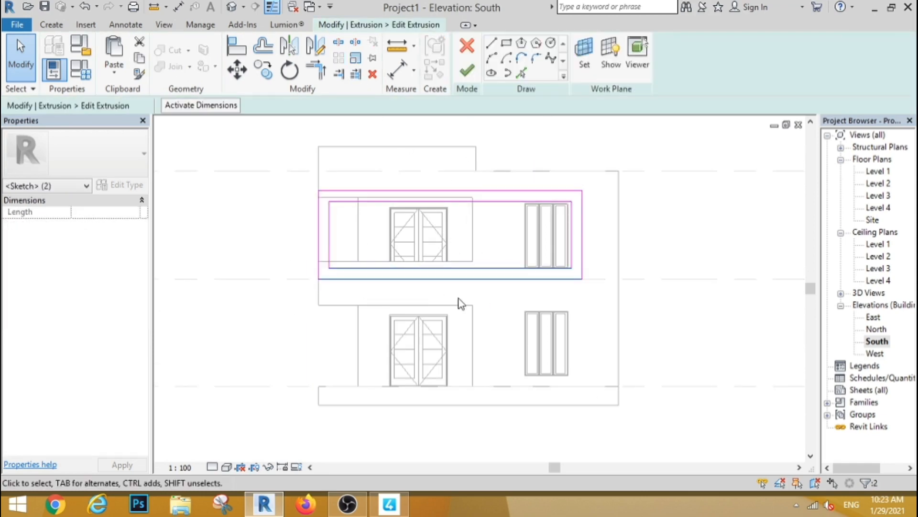
{"action": "key", "text": "Down"}
{"action": "key", "text": "Down"}
{"action": "key", "text": "Down"}
{"action": "key", "text": "Down"}
{"action": "key", "text": "Down"}
{"action": "key", "text": "Down"}
{"action": "key", "text": "Down"}
{"action": "key", "text": "Down"}
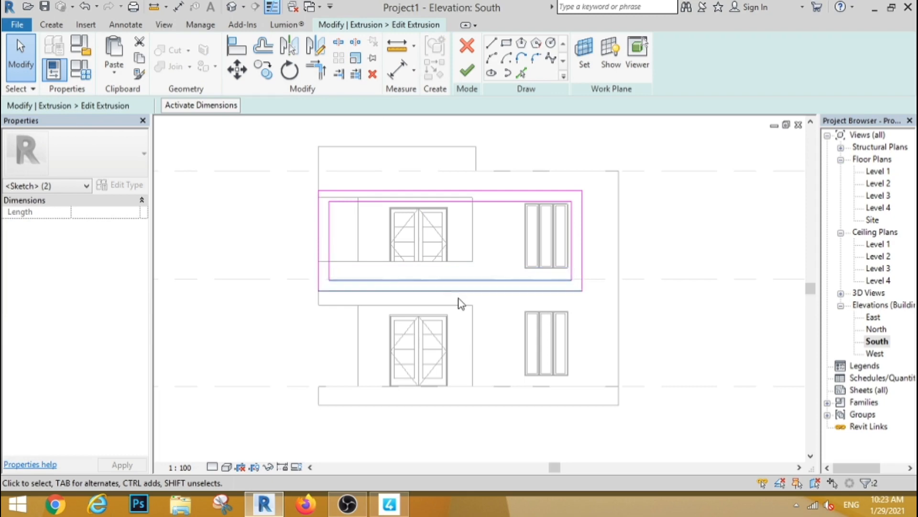
{"action": "left_click", "coordinate": [466, 70]}
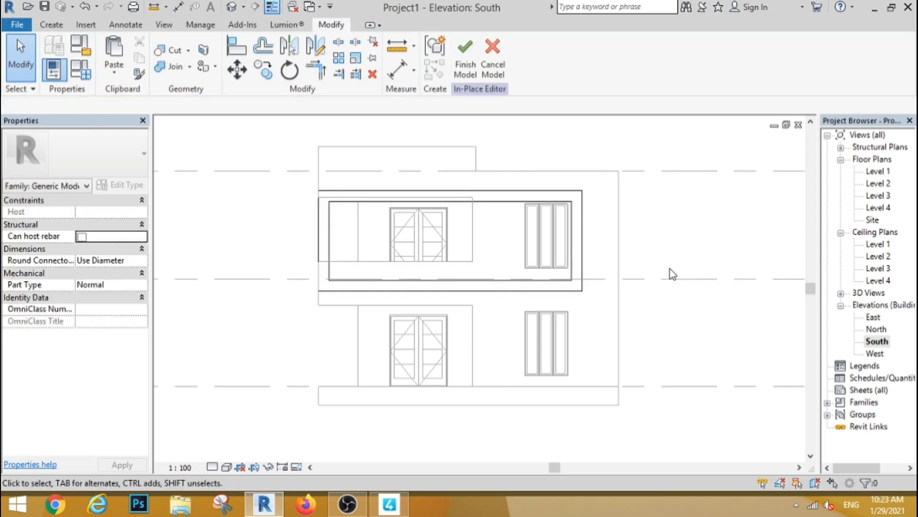
- Start an extrusion on Reference Plane : fw and sketch a rectangle about 14' 5" by 27' 2", from above the right wall's edge to the base slab's underside
{"action": "left_click", "coordinate": [60, 27]}
{"action": "left_click", "coordinate": [115, 56]}
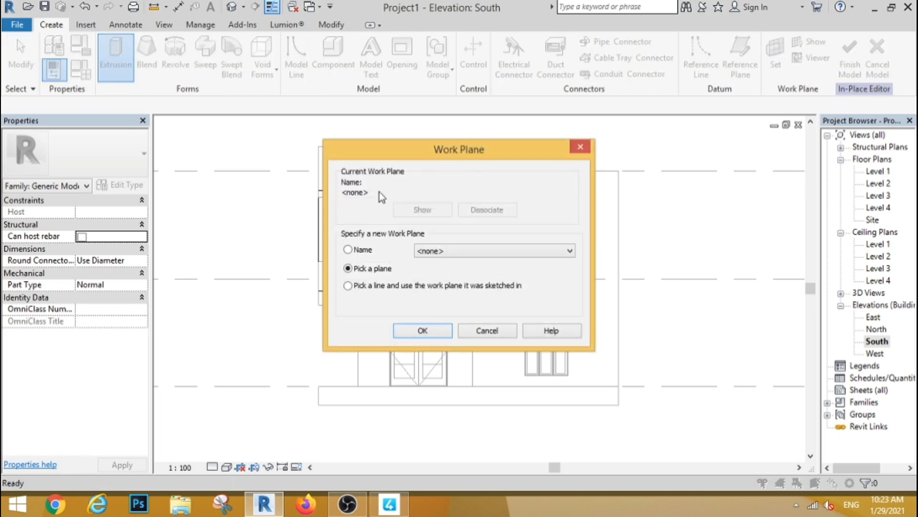
{"action": "left_click", "coordinate": [495, 250]}
{"action": "left_click", "coordinate": [449, 307]}
{"action": "left_click", "coordinate": [423, 330]}
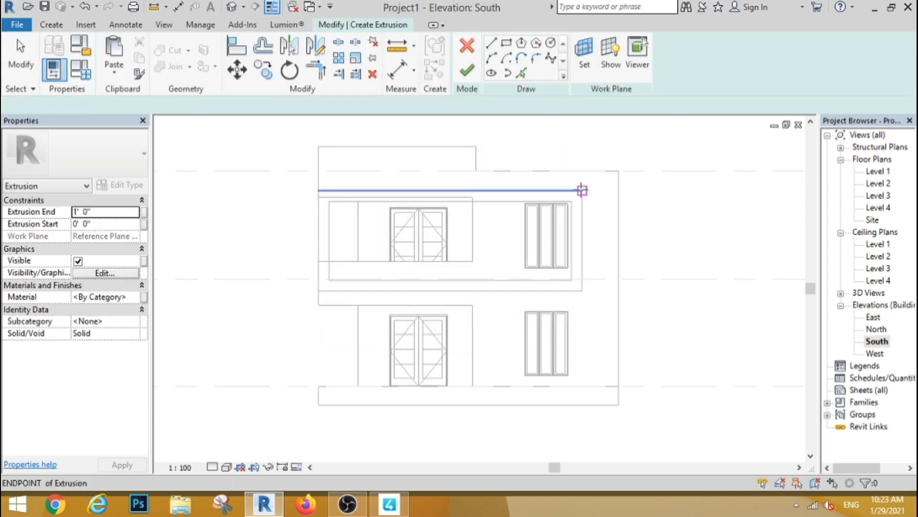
{"action": "scroll", "coordinate": [408, 244], "scroll_direction": "down", "scroll_amount": 1}
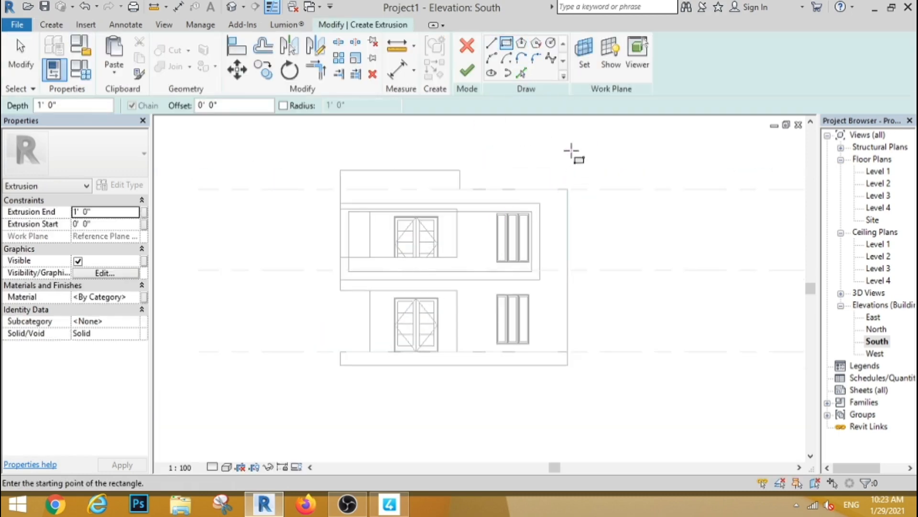
{"action": "left_click", "coordinate": [566, 144]}
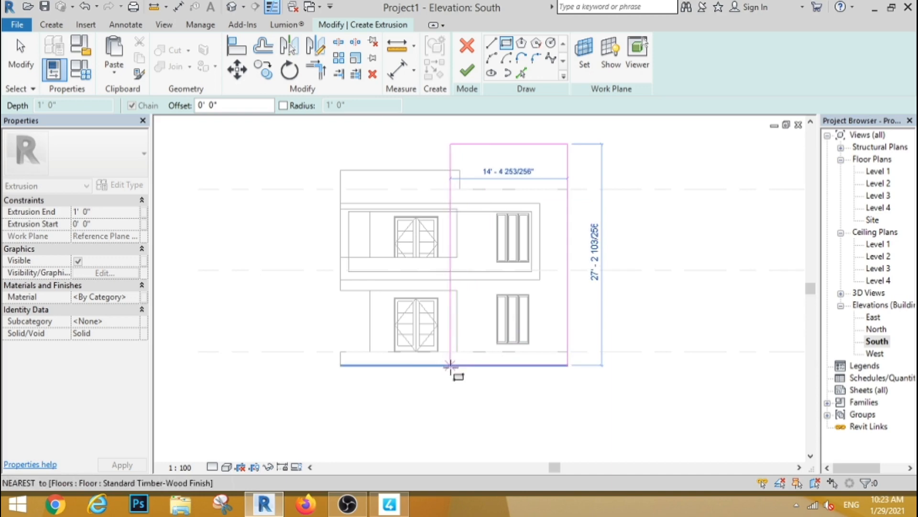
{"action": "left_click", "coordinate": [451, 364]}
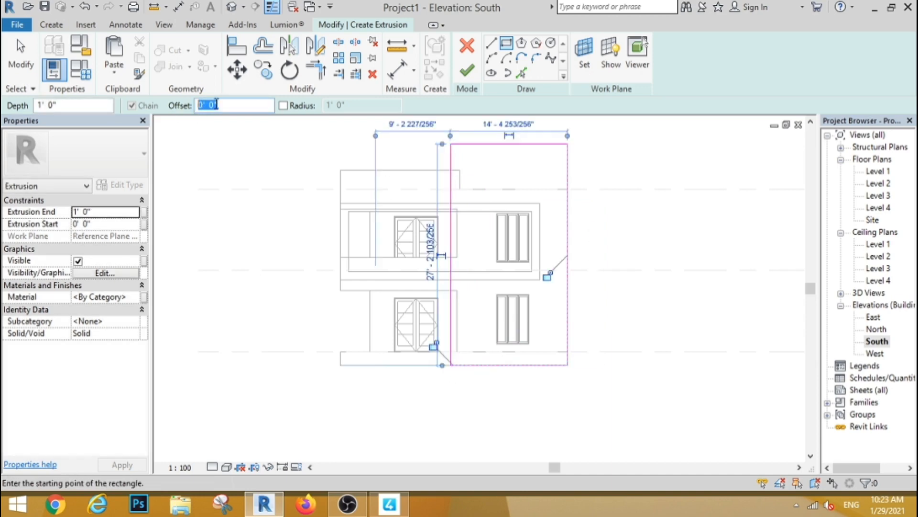
- Add an inner rectangle to the tall profile at a 1' 0" offset inside the outer one
{"action": "left_click", "coordinate": [450, 144]}
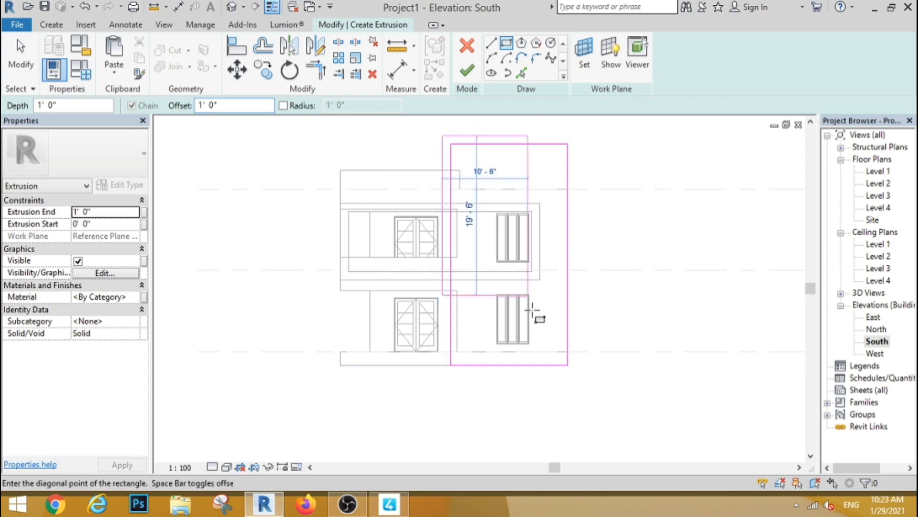
{"action": "left_click", "coordinate": [567, 365]}
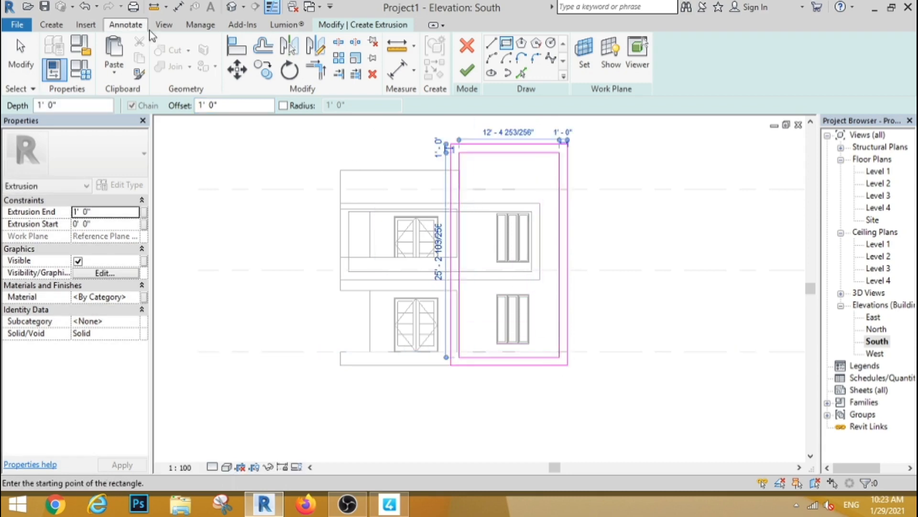
{"action": "left_click", "coordinate": [21, 61]}
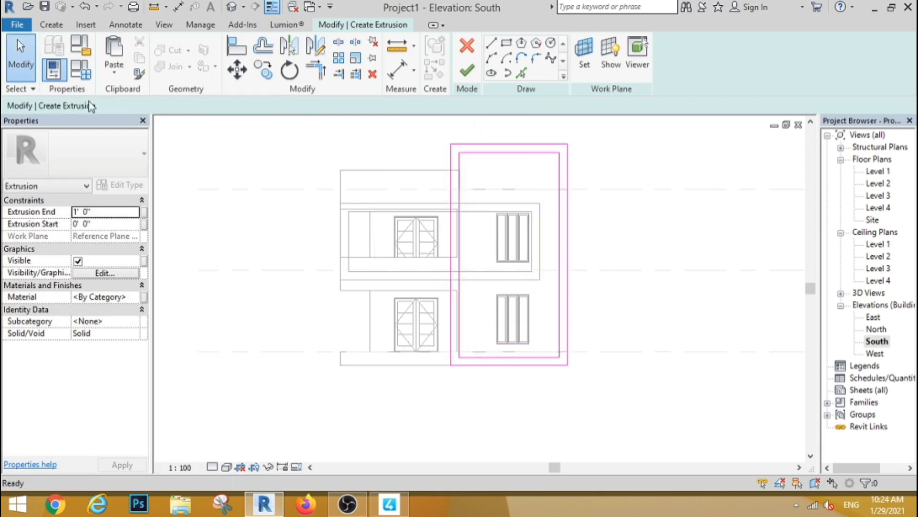
- Draw a line along the horizontal frame's inner bottom edge and trim the tall profile's left leg to end on it
{"action": "scroll", "coordinate": [457, 300], "scroll_direction": "up", "scroll_amount": 2}
{"action": "left_click", "coordinate": [491, 43]}
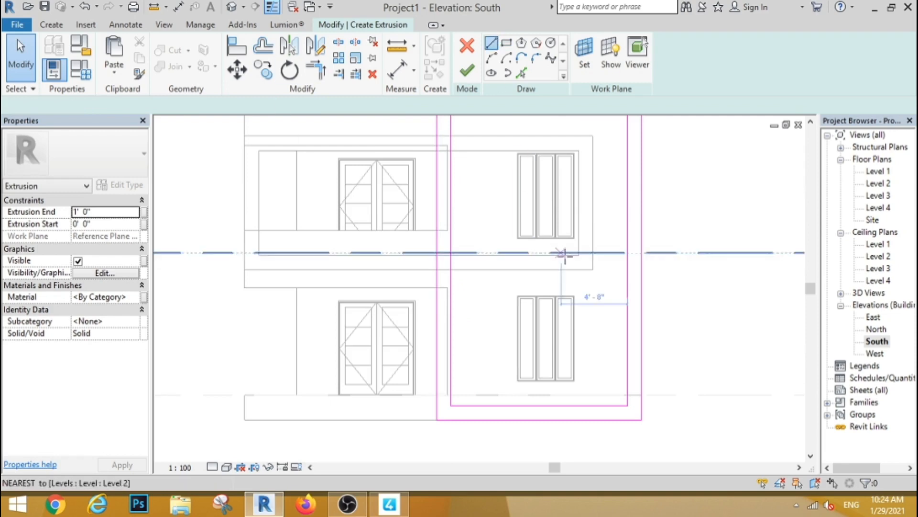
{"action": "left_click", "coordinate": [389, 255]}
{"action": "key", "text": "Escape"}
{"action": "key", "text": "Escape"}
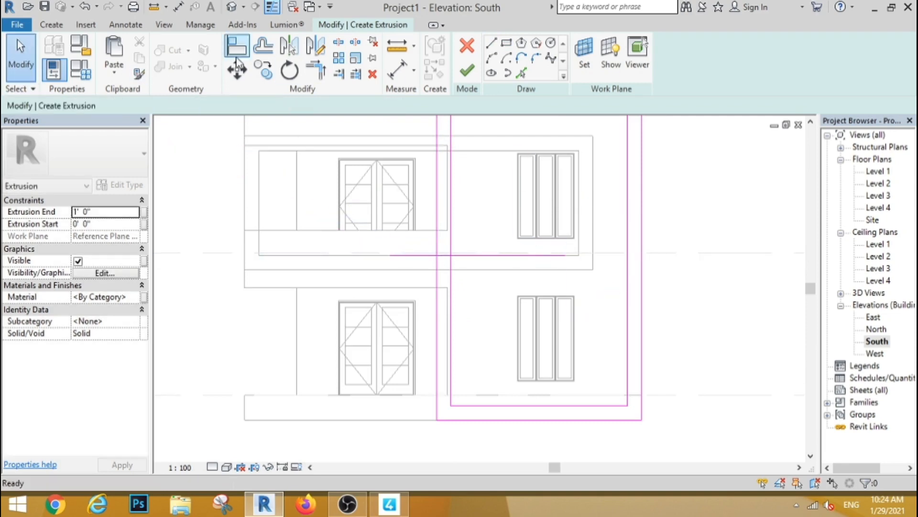
{"action": "scroll", "coordinate": [445, 252], "scroll_direction": "up", "scroll_amount": 2}
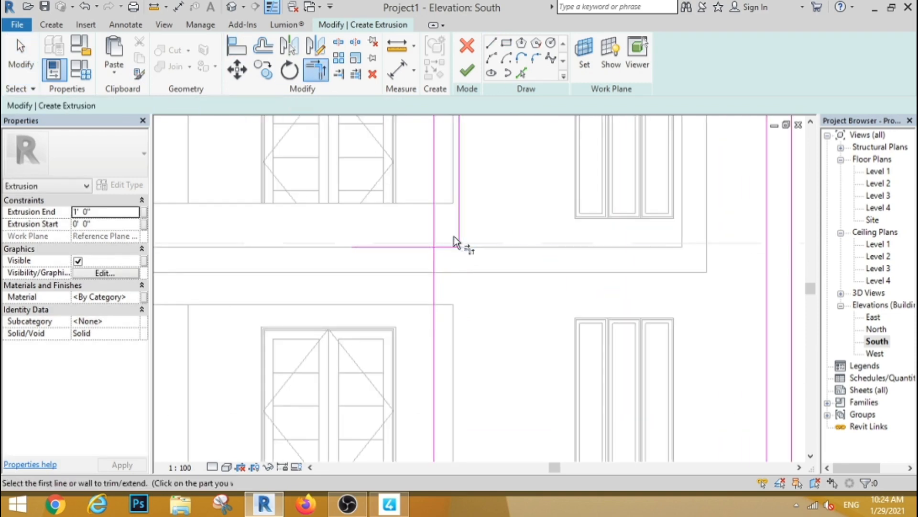
{"action": "left_click", "coordinate": [435, 231]}
- Close the right leg at the base by trimming, delete the leftover inner bottom line, and finish the 1' 0" deep extrusion
{"action": "scroll", "coordinate": [389, 197], "scroll_direction": "down", "scroll_amount": 5}
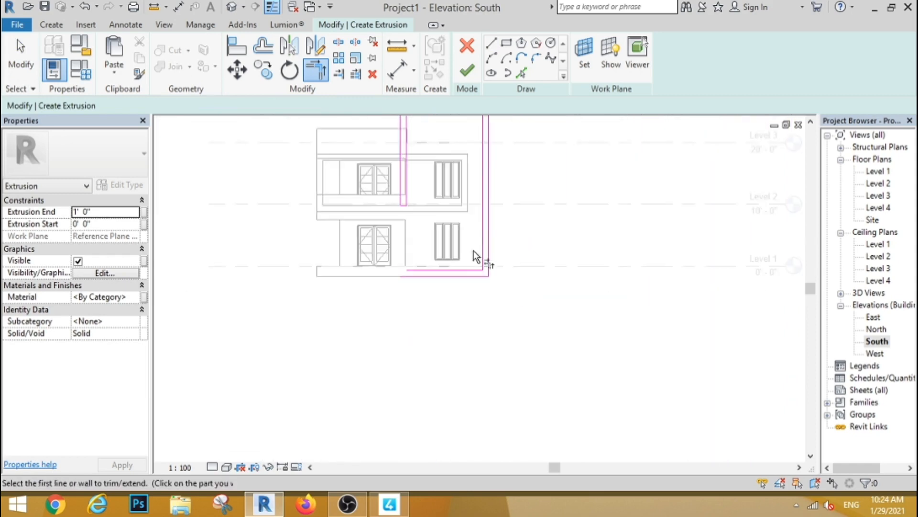
{"action": "scroll", "coordinate": [483, 287], "scroll_direction": "up", "scroll_amount": 2}
{"action": "left_click", "coordinate": [496, 291]}
{"action": "left_click", "coordinate": [490, 264]}
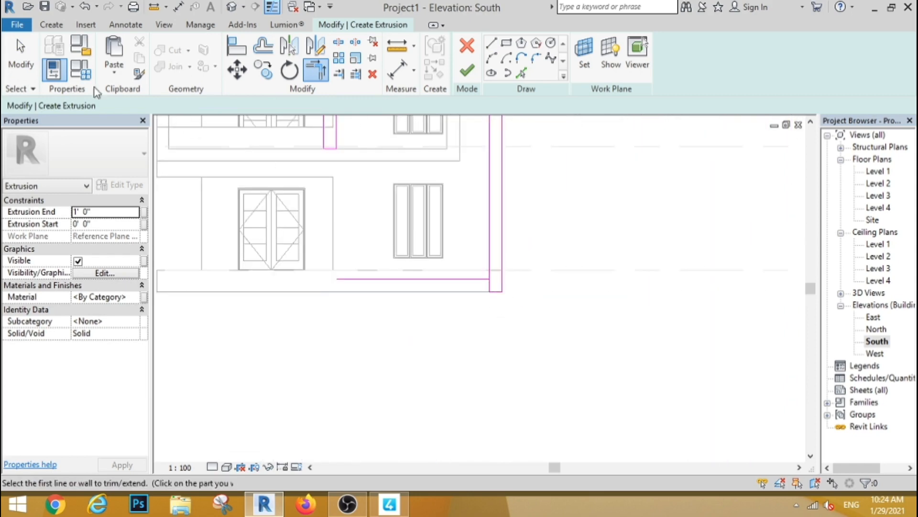
{"action": "left_click", "coordinate": [23, 61]}
{"action": "left_click_drag", "start_coordinate": [421, 235], "coordinate": [347, 309]}
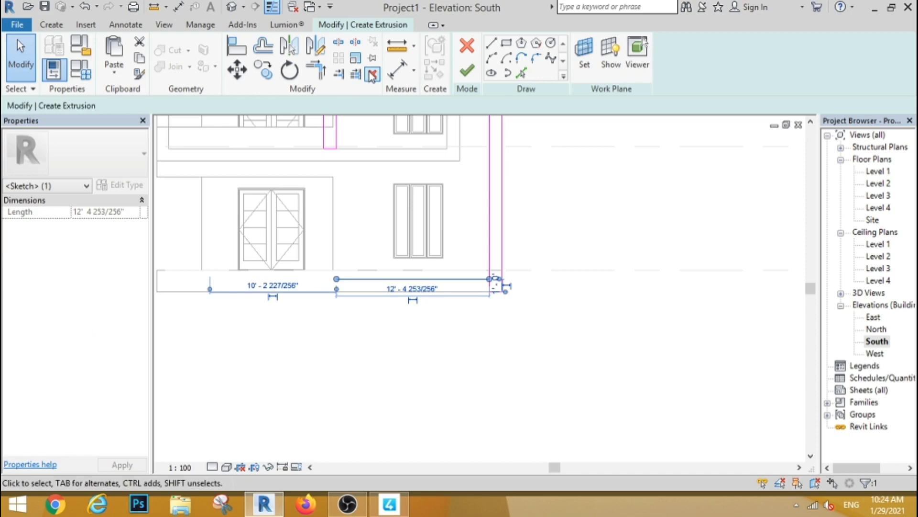
{"action": "left_click", "coordinate": [467, 71]}
- Extrude a 1' 0" deep rectangle on the fw plane inside the horizontal frame, from its inner right edge to the upper door's right leaf
{"action": "scroll", "coordinate": [578, 274], "scroll_direction": "down", "scroll_amount": 3}
{"action": "scroll", "coordinate": [474, 283], "scroll_direction": "up", "scroll_amount": 1}
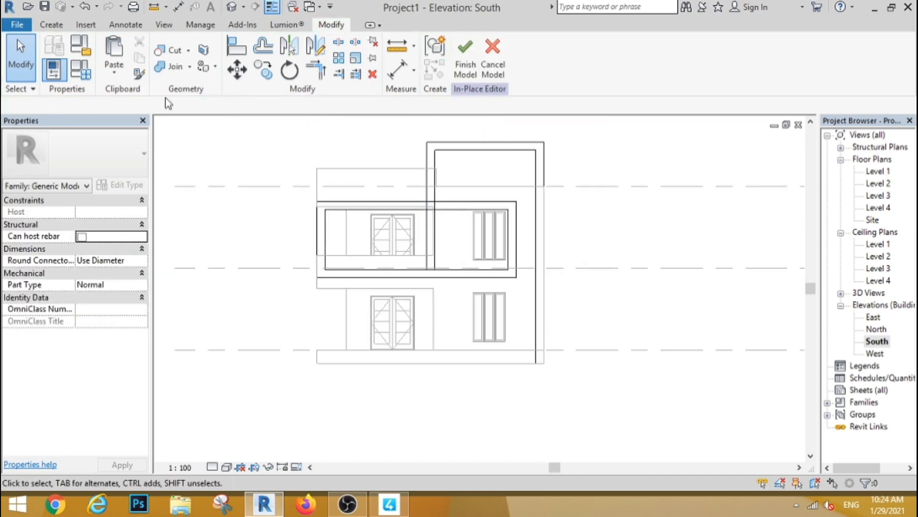
{"action": "left_click", "coordinate": [51, 25]}
{"action": "left_click", "coordinate": [116, 57]}
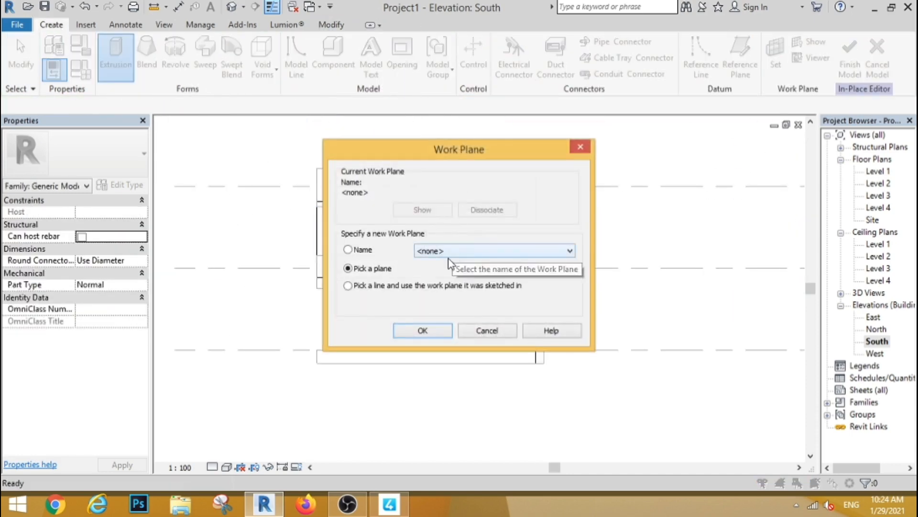
{"action": "left_click", "coordinate": [452, 251]}
{"action": "left_click", "coordinate": [423, 330]}
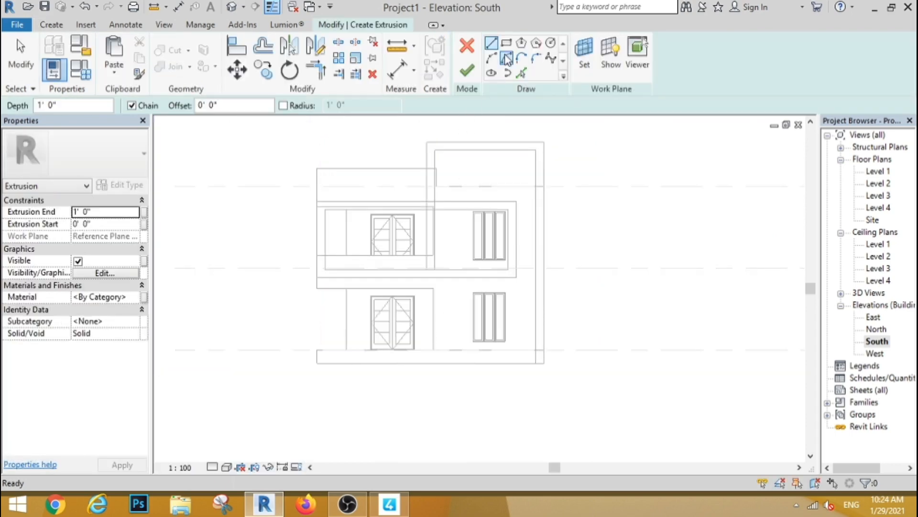
{"action": "scroll", "coordinate": [500, 211], "scroll_direction": "up", "scroll_amount": 4}
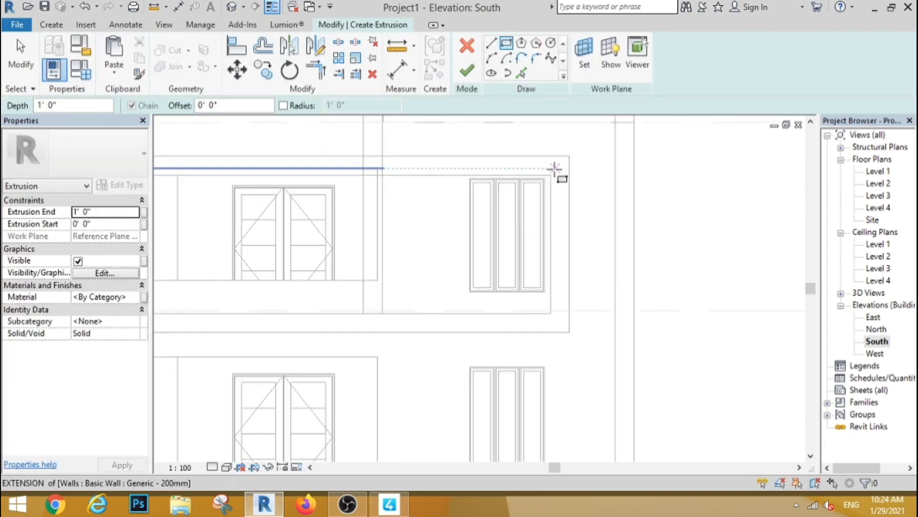
{"action": "left_click", "coordinate": [550, 176]}
{"action": "scroll", "coordinate": [430, 260], "scroll_direction": "down", "scroll_amount": 2}
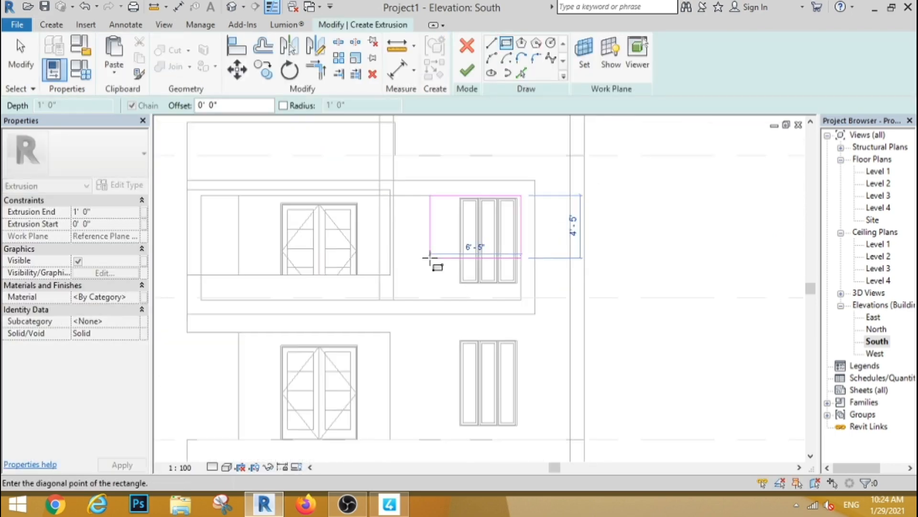
{"action": "left_click", "coordinate": [370, 283]}
{"action": "left_click", "coordinate": [466, 71]}
{"action": "left_click", "coordinate": [623, 242]}
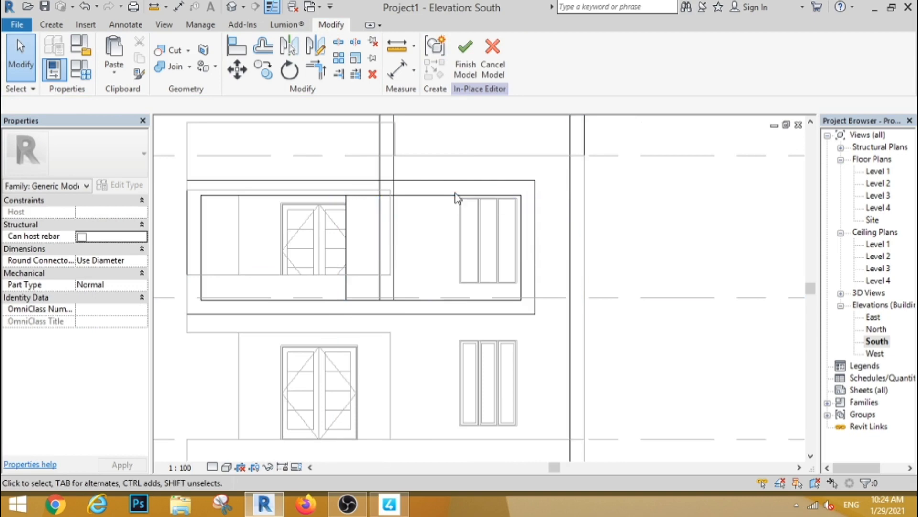
- Start another extrusion on Reference Plane : fw and sketch a slim rectangle about 5" by 4' 2" rising from Level 3 near the facade's left end
{"action": "scroll", "coordinate": [322, 219], "scroll_direction": "down", "scroll_amount": 2}
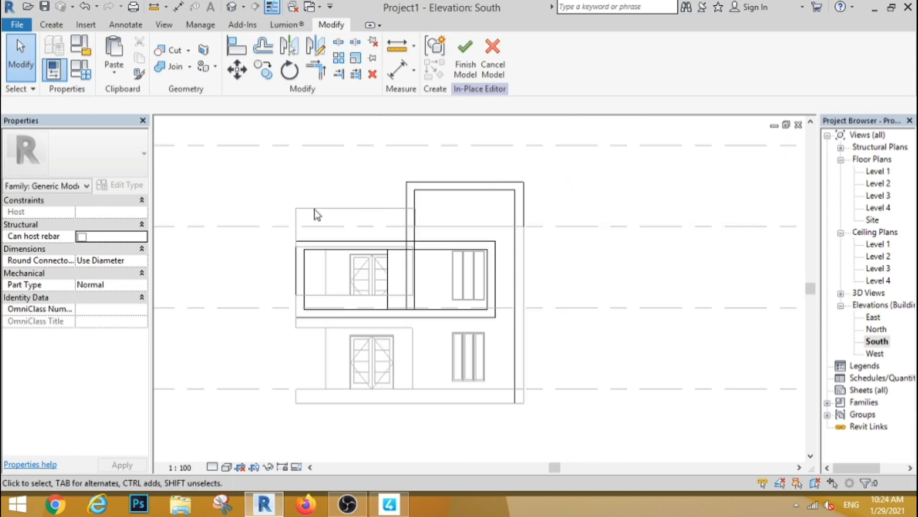
{"action": "left_click", "coordinate": [51, 25]}
{"action": "left_click", "coordinate": [116, 58]}
{"action": "left_click", "coordinate": [495, 250]}
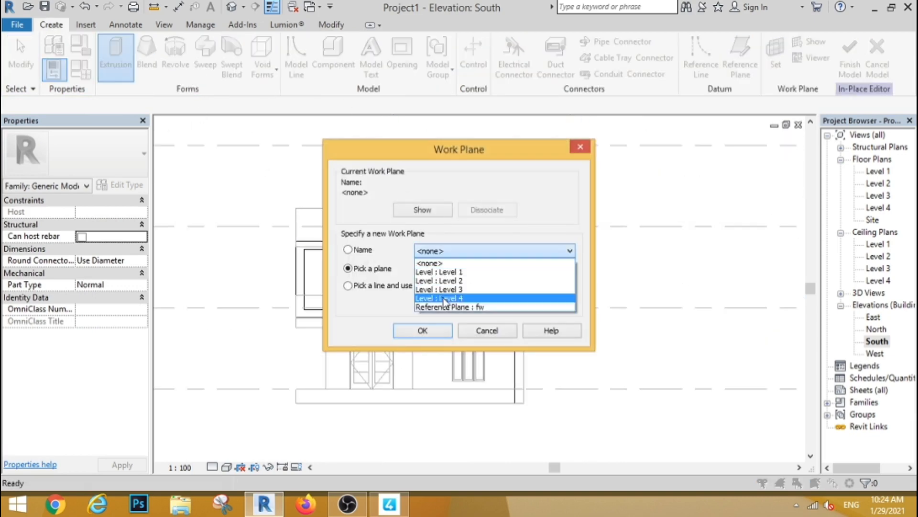
{"action": "left_click", "coordinate": [450, 316]}
{"action": "left_click", "coordinate": [420, 330]}
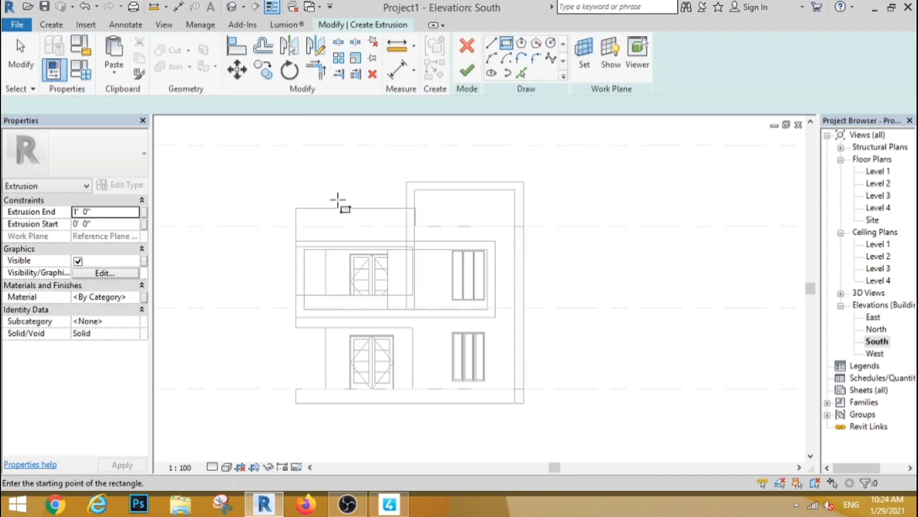
{"action": "scroll", "coordinate": [330, 211], "scroll_direction": "up", "scroll_amount": 2}
{"action": "scroll", "coordinate": [316, 219], "scroll_direction": "up", "scroll_amount": 1}
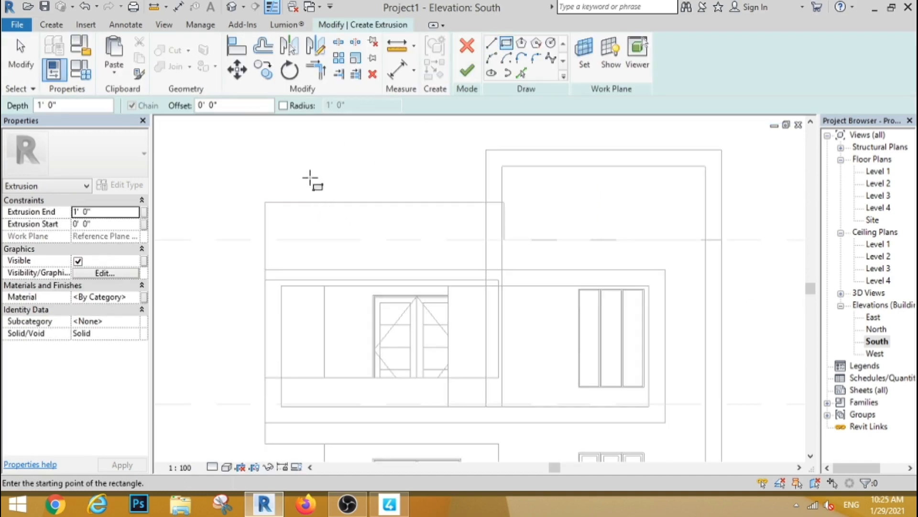
{"action": "left_click", "coordinate": [313, 171]}
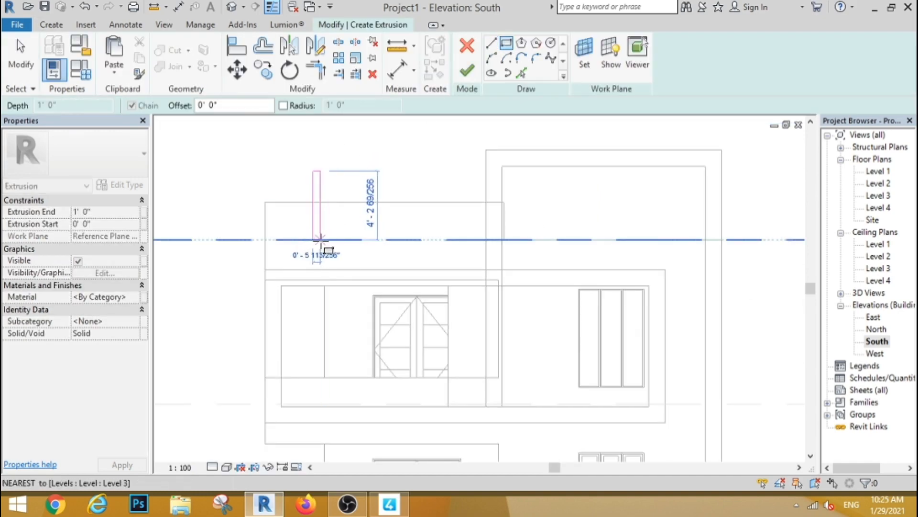
{"action": "left_click", "coordinate": [320, 239]}
{"action": "key", "text": "Escape"}
- Copy the slim rectangle twice to the right at about 1' 3" spacing and finish the 1' 0" deep extrusion
{"action": "left_click_drag", "start_coordinate": [267, 144], "coordinate": [381, 282]}
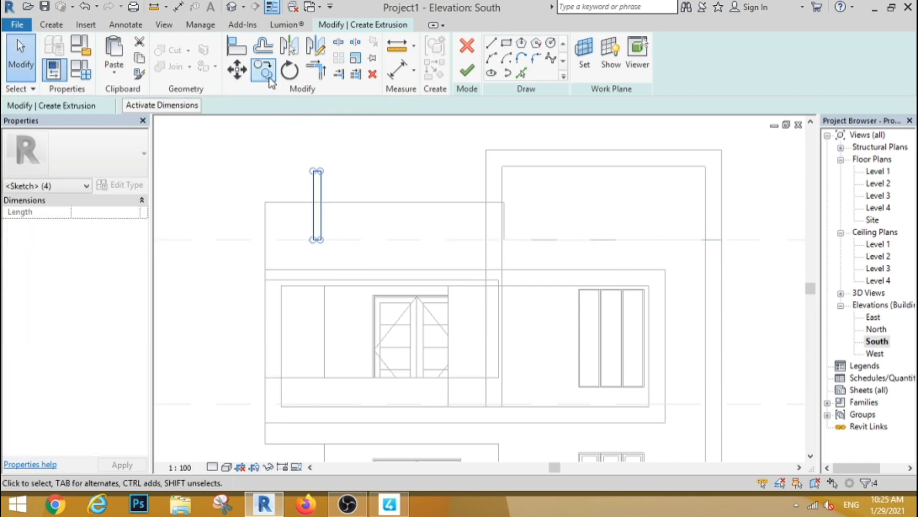
{"action": "left_click", "coordinate": [268, 76]}
{"action": "scroll", "coordinate": [322, 258], "scroll_direction": "up", "scroll_amount": 3}
{"action": "left_click", "coordinate": [322, 259]}
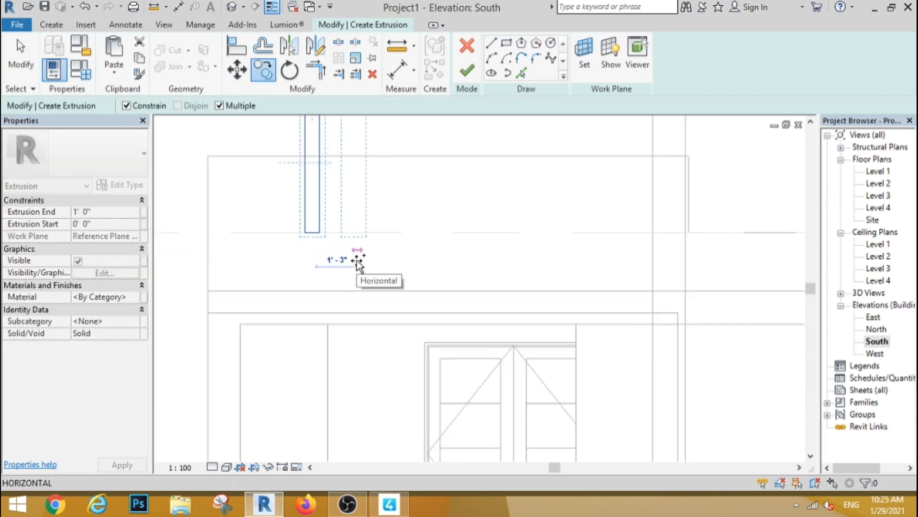
{"action": "left_click", "coordinate": [358, 261]}
{"action": "left_click", "coordinate": [401, 269]}
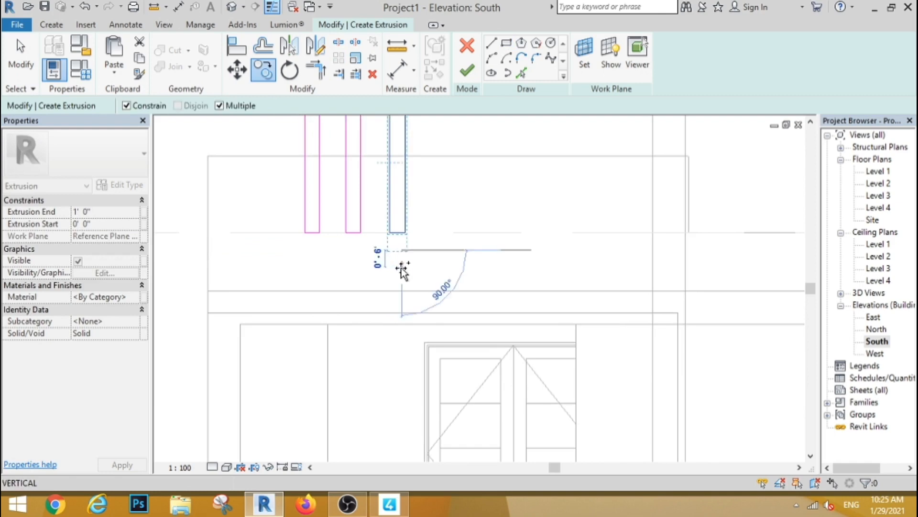
{"action": "scroll", "coordinate": [382, 263], "scroll_direction": "down", "scroll_amount": 4}
{"action": "key", "text": "Escape"}
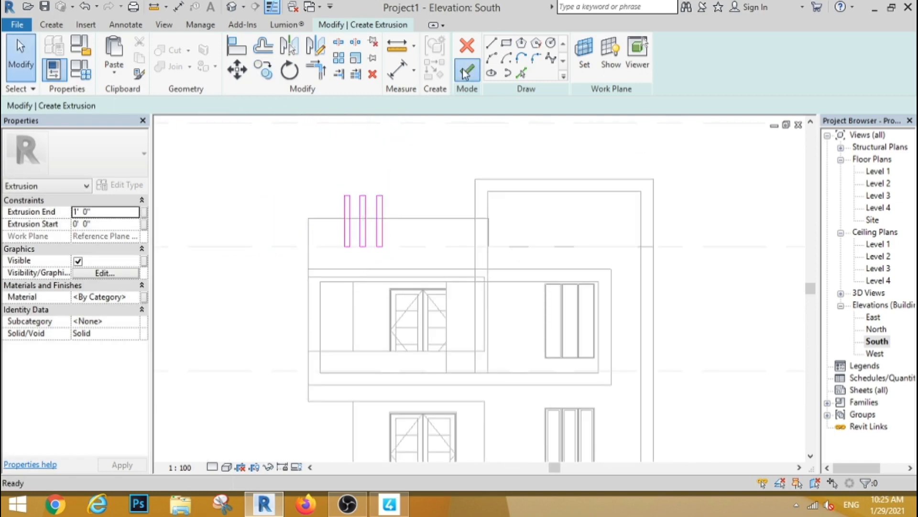
{"action": "left_click", "coordinate": [467, 71]}
{"action": "scroll", "coordinate": [398, 152], "scroll_direction": "down", "scroll_amount": 3}
{"action": "scroll", "coordinate": [334, 292], "scroll_direction": "up", "scroll_amount": 2}
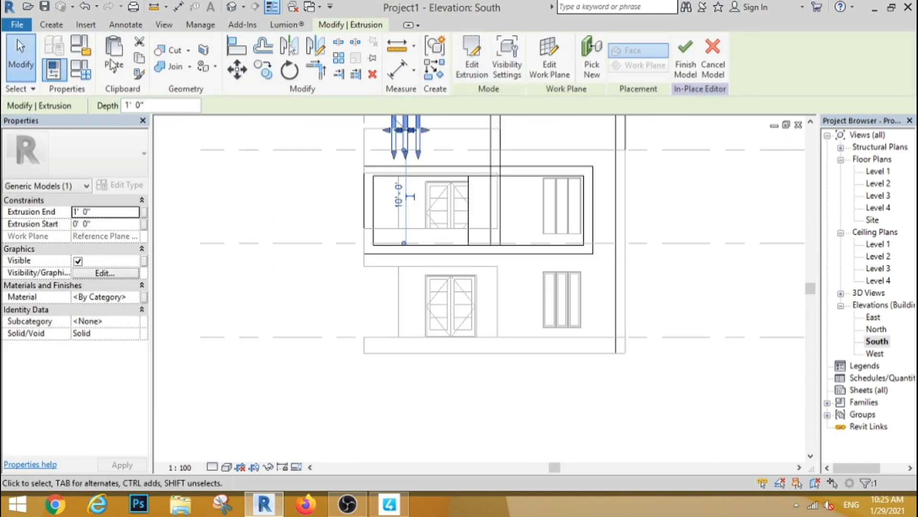
- Extrude a 1' 0" deep rectangle about 10" by 7' 8" on Reference Plane : fw, at the ground-floor opening's left edge
{"action": "left_click", "coordinate": [51, 25]}
{"action": "left_click", "coordinate": [115, 57]}
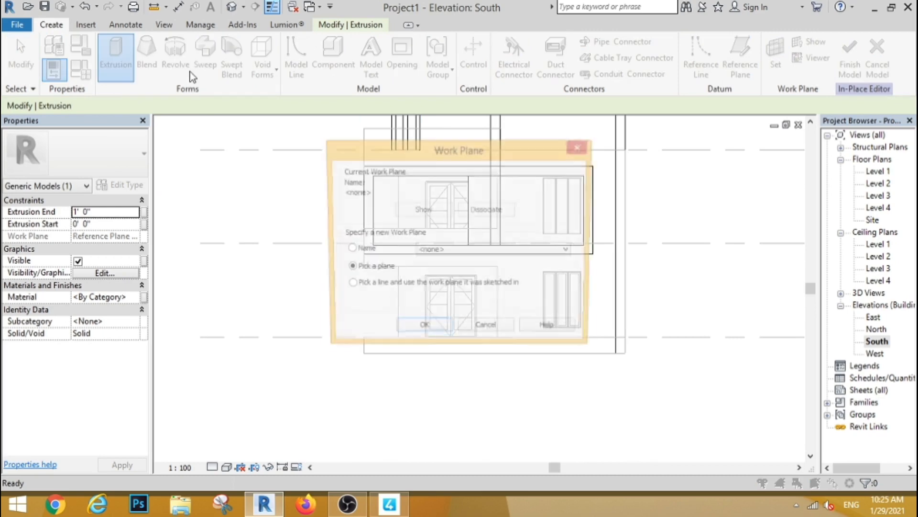
{"action": "left_click", "coordinate": [449, 251]}
{"action": "left_click", "coordinate": [450, 300]}
{"action": "left_click", "coordinate": [423, 330]}
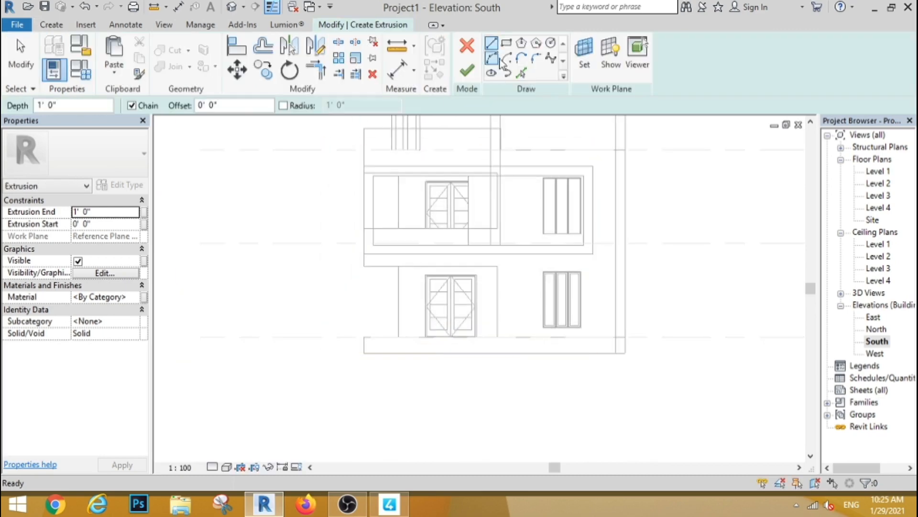
{"action": "left_click", "coordinate": [506, 43]}
{"action": "left_click", "coordinate": [365, 266]}
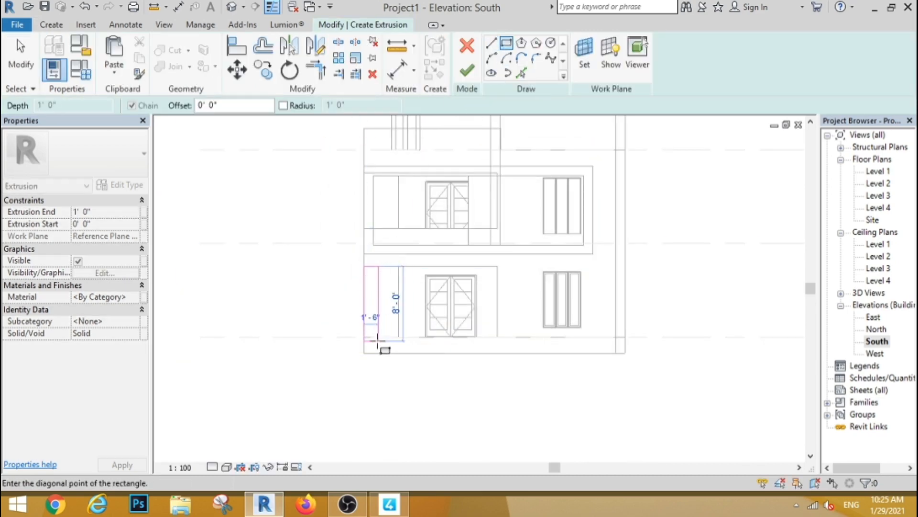
{"action": "scroll", "coordinate": [378, 340], "scroll_direction": "up", "scroll_amount": 2}
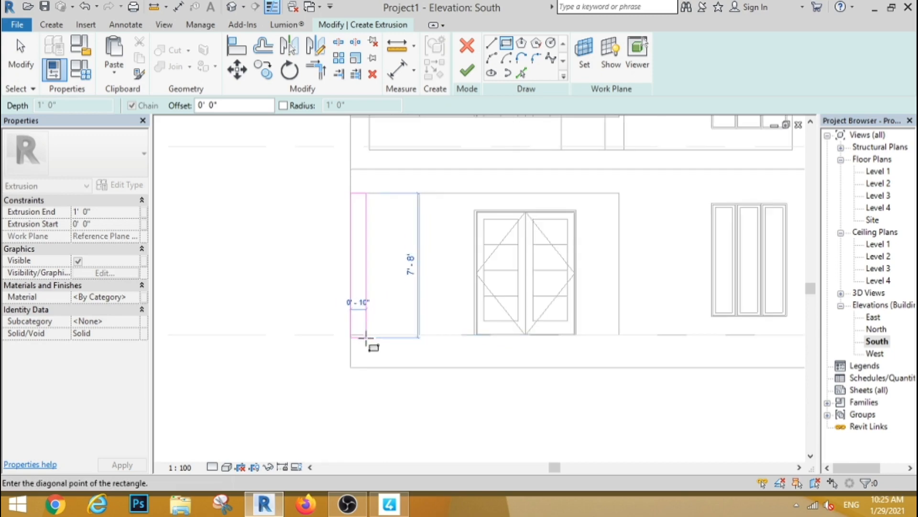
{"action": "left_click", "coordinate": [366, 337]}
{"action": "left_click", "coordinate": [466, 72]}
{"action": "left_click", "coordinate": [300, 245]}
- In the 3D view, set the tall vertical frame's Extrusion End to -1' so it projects outward from the facade
{"action": "scroll", "coordinate": [299, 246], "scroll_direction": "down", "scroll_amount": 5}
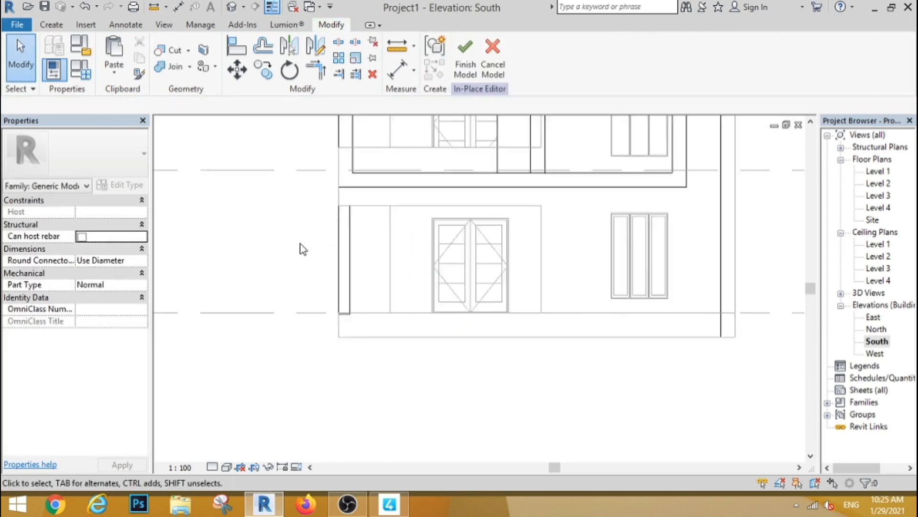
{"action": "scroll", "coordinate": [302, 248], "scroll_direction": "down", "scroll_amount": 1}
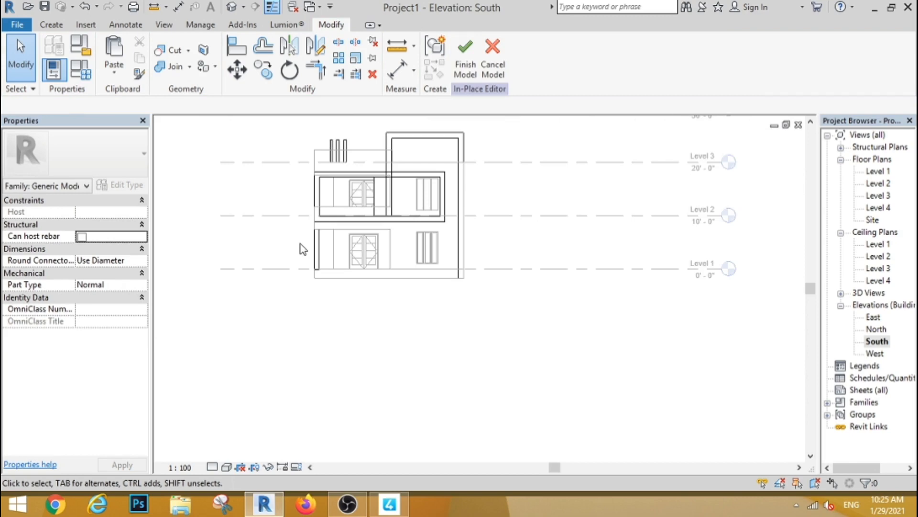
{"action": "left_click", "coordinate": [232, 8]}
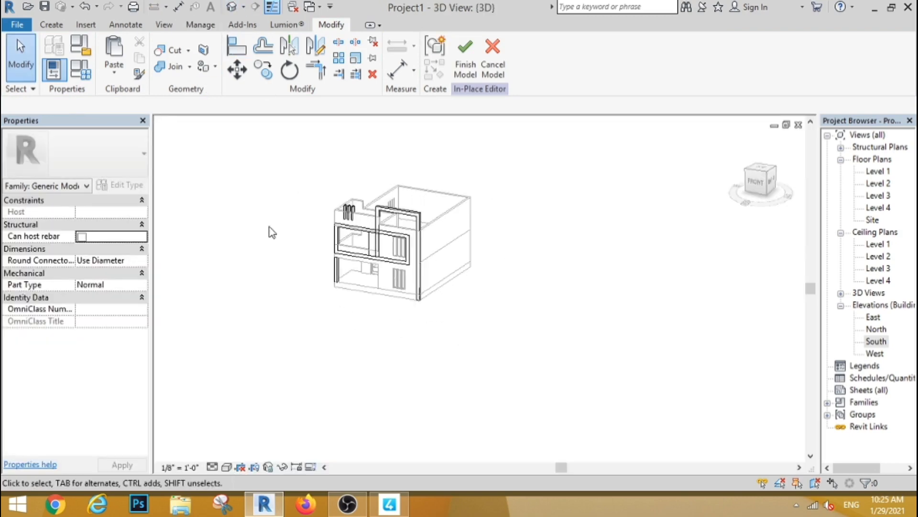
{"action": "middle_click_drag", "start_coordinate": [268, 231], "coordinate": [387, 314], "text": "shift"}
{"action": "scroll", "coordinate": [515, 221], "scroll_direction": "up", "scroll_amount": 4}
{"action": "left_click", "coordinate": [387, 206]}
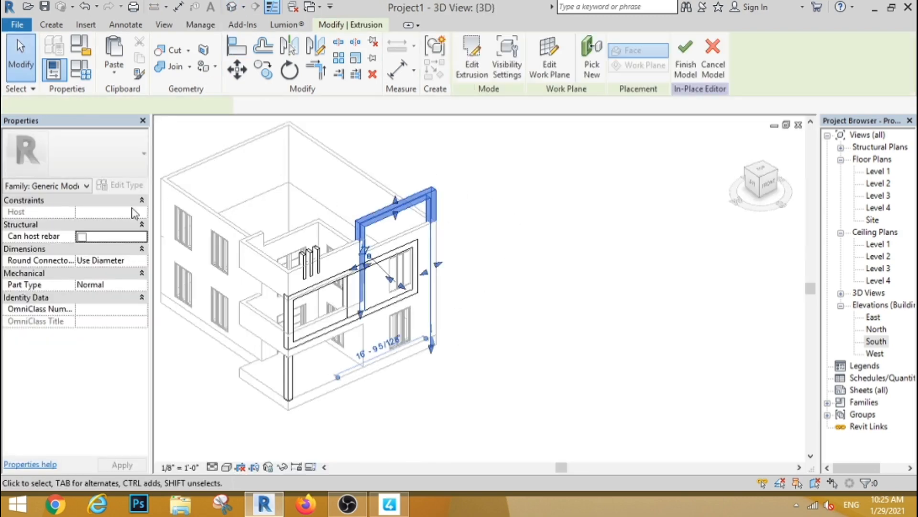
{"action": "left_click", "coordinate": [110, 213]}
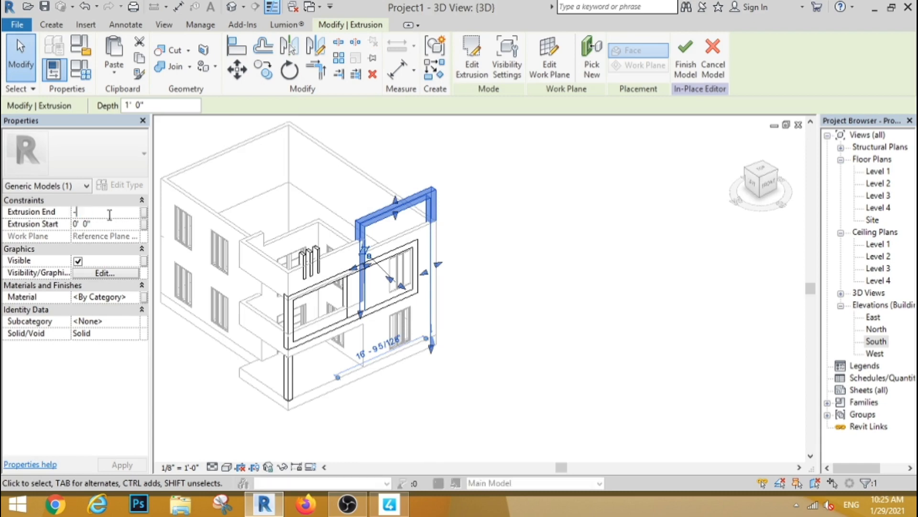
{"action": "type", "text": "-1'"}
{"action": "key", "text": "Return"}
{"action": "left_click", "coordinate": [547, 235]}
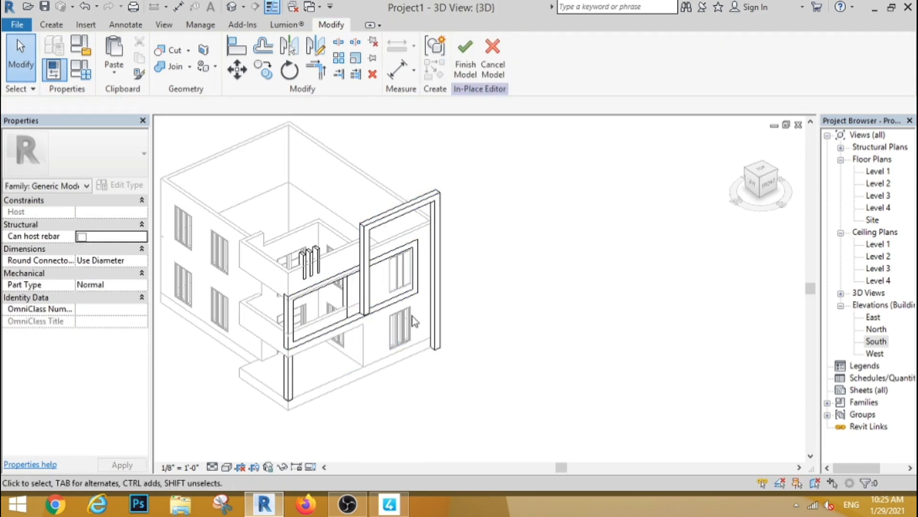
- Reverse the horizontal frame's extrusion with a negative Extrusion End so it also projects outward from the facade
{"action": "left_click", "coordinate": [391, 259]}
{"action": "left_click", "coordinate": [102, 213]}
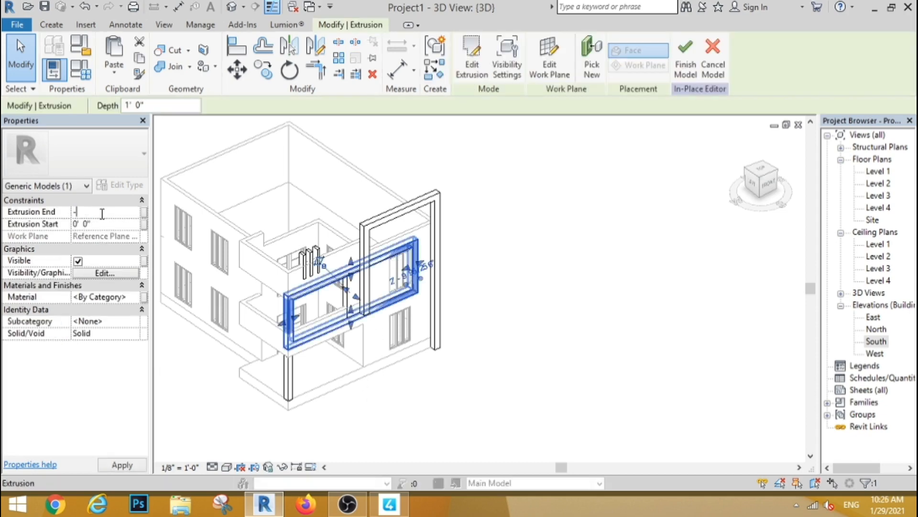
{"action": "left_click", "coordinate": [490, 304]}
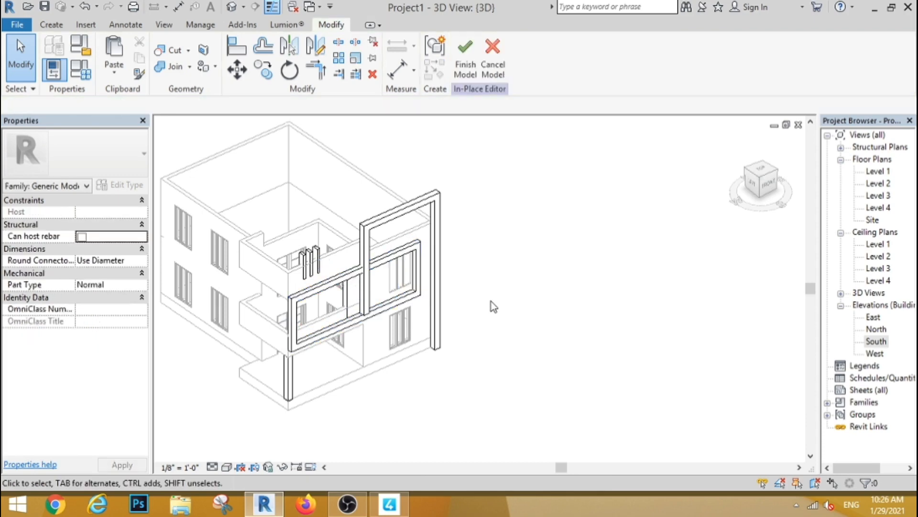
- Set the Extrusion End of the rectangular panel inside the horizontal frame to -6"
{"action": "scroll", "coordinate": [342, 287], "scroll_direction": "up", "scroll_amount": 2}
{"action": "left_click", "coordinate": [418, 277]}
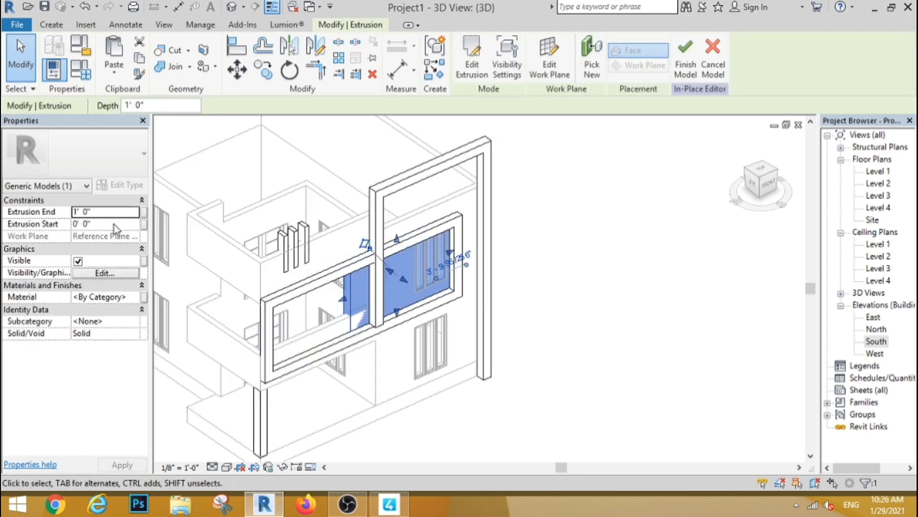
{"action": "left_click", "coordinate": [111, 212]}
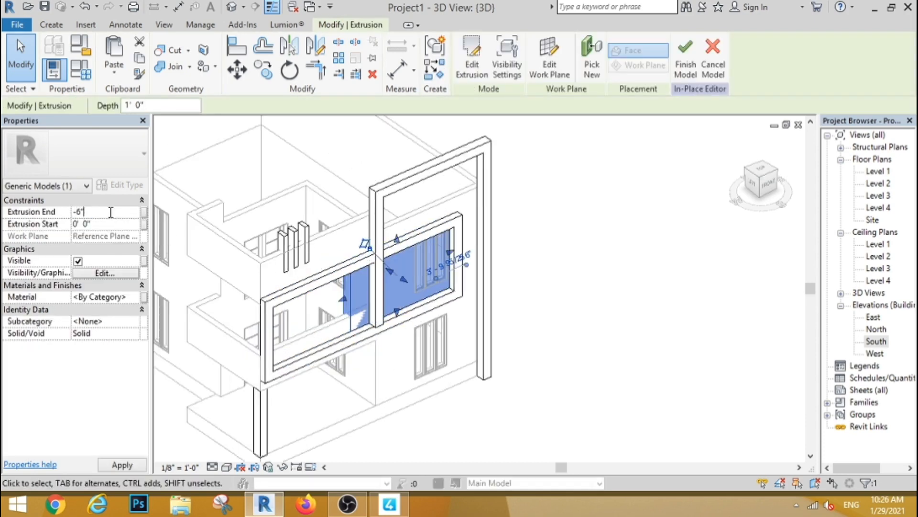
{"action": "type", "text": "-6"}
{"action": "left_click", "coordinate": [501, 289]}
{"action": "scroll", "coordinate": [546, 291], "scroll_direction": "down", "scroll_amount": 2}
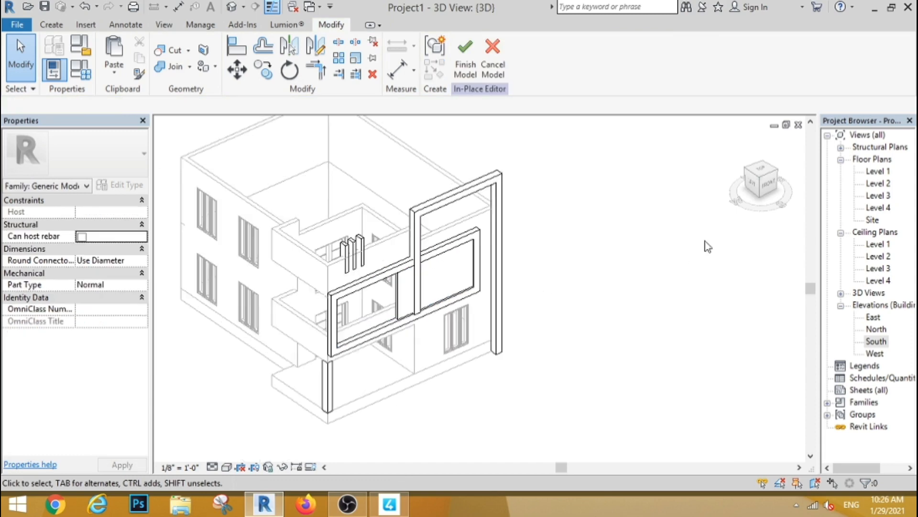
- In the South elevation, edit the panel's extrusion sketch to cut a rectangle about 3' 11" by 6' 0" around the upper window
{"action": "left_click", "coordinate": [769, 185]}
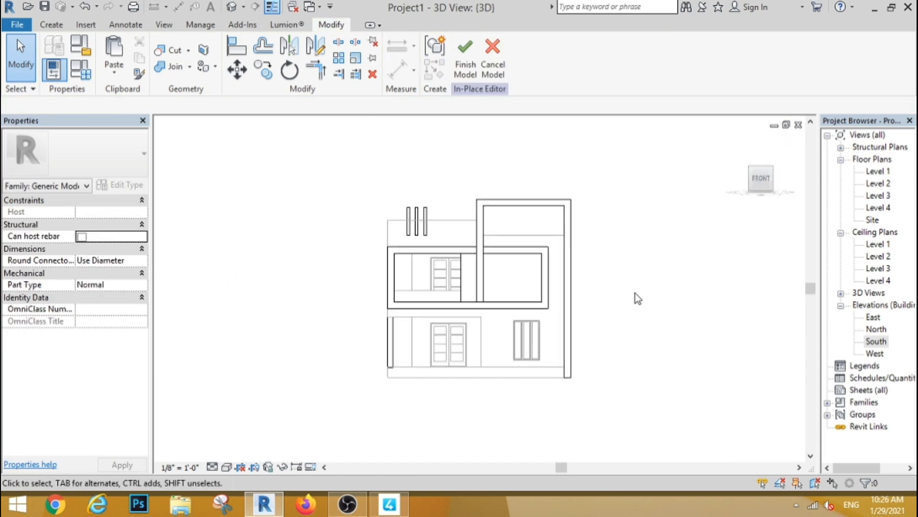
{"action": "double_click", "coordinate": [877, 341]}
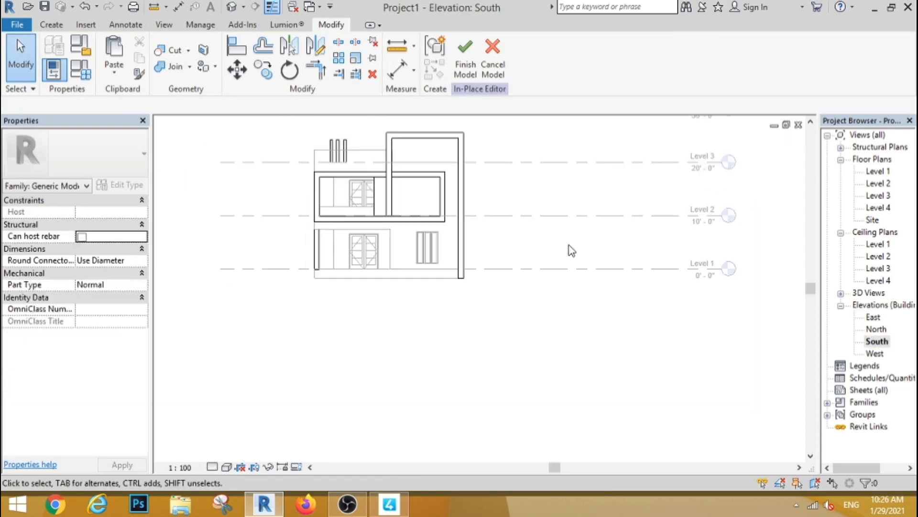
{"action": "scroll", "coordinate": [570, 250], "scroll_direction": "up", "scroll_amount": 3}
{"action": "left_click", "coordinate": [358, 202]}
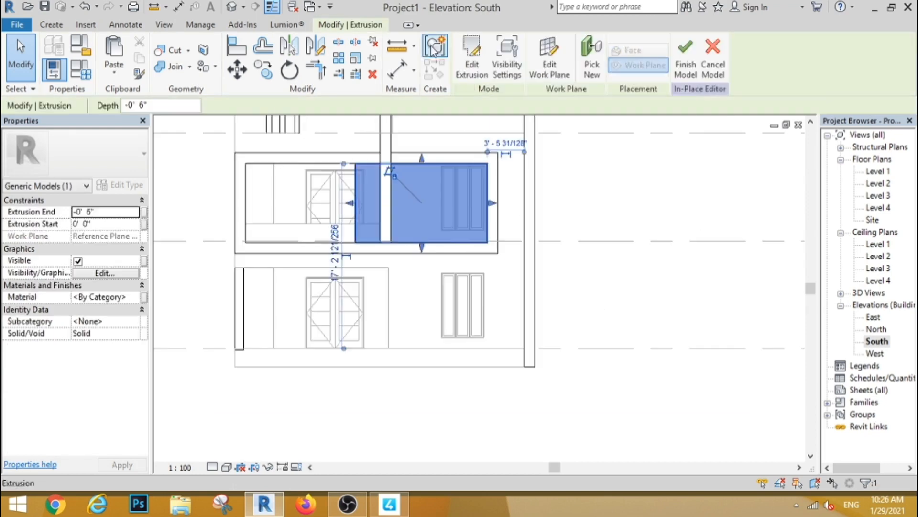
{"action": "left_click", "coordinate": [477, 64]}
{"action": "left_click", "coordinate": [507, 44]}
{"action": "scroll", "coordinate": [488, 164], "scroll_direction": "up", "scroll_amount": 5}
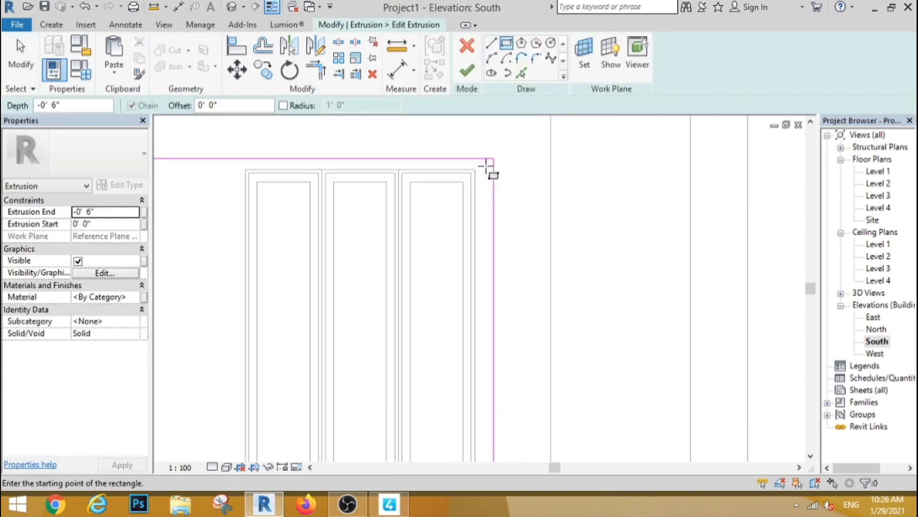
{"action": "left_click", "coordinate": [476, 170]}
{"action": "scroll", "coordinate": [412, 223], "scroll_direction": "down", "scroll_amount": 3}
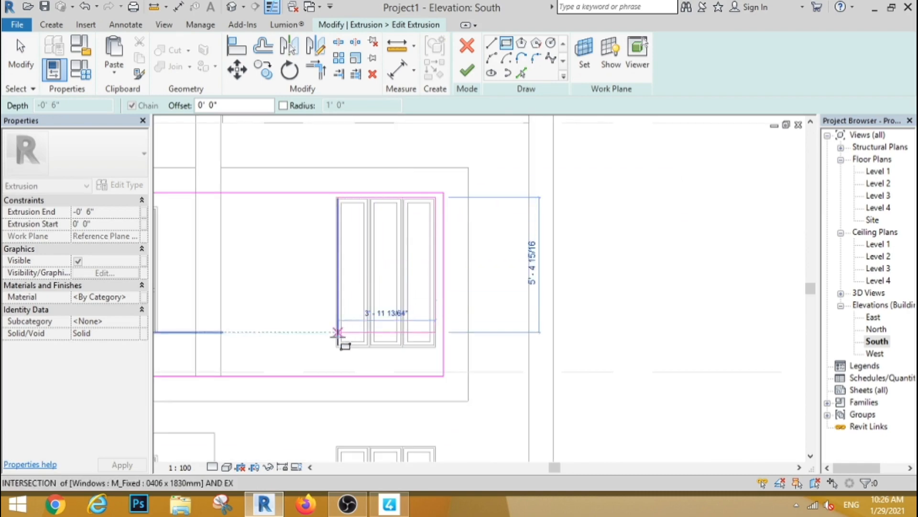
{"action": "scroll", "coordinate": [338, 349], "scroll_direction": "up", "scroll_amount": 3}
{"action": "left_click", "coordinate": [339, 350]}
{"action": "key", "text": "Escape"}
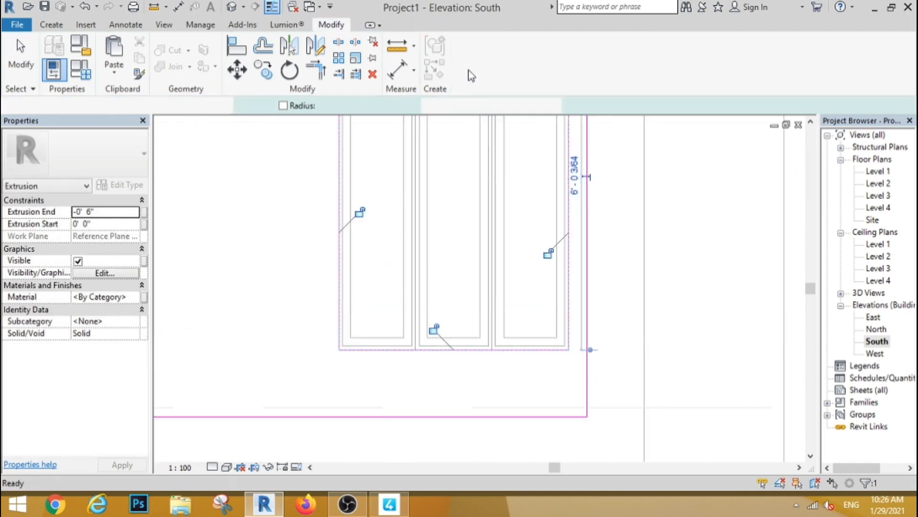
{"action": "left_click", "coordinate": [467, 71]}
{"action": "key", "text": "Escape"}
{"action": "scroll", "coordinate": [578, 244], "scroll_direction": "down", "scroll_amount": 4}
{"action": "scroll", "coordinate": [578, 244], "scroll_direction": "down", "scroll_amount": 2}
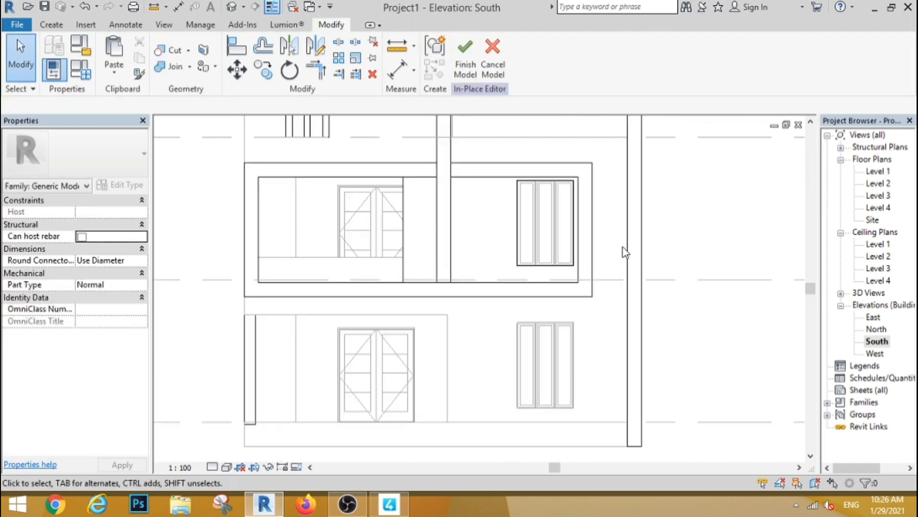
- Start another extrusion on Reference Plane : fw and begin a rectangle near the upper window's top right corner
{"action": "left_click", "coordinate": [51, 24]}
{"action": "left_click", "coordinate": [116, 56]}
{"action": "left_click", "coordinate": [547, 249]}
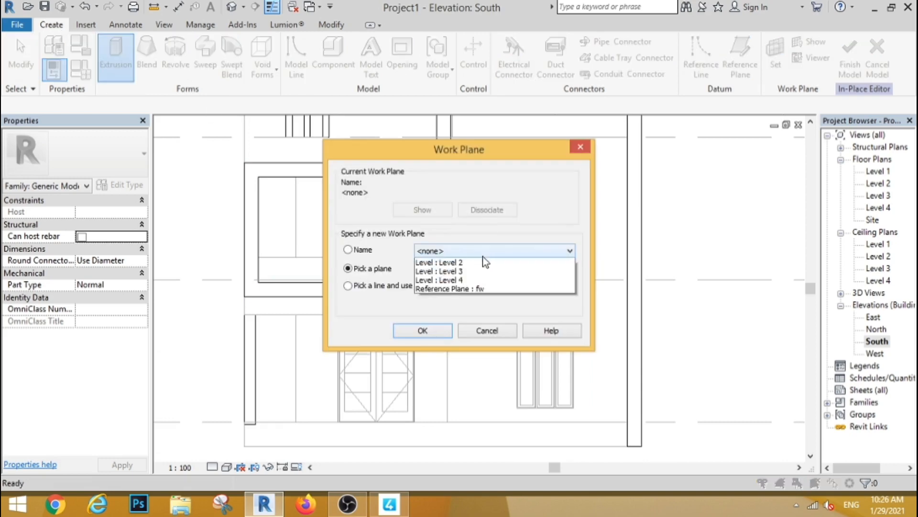
{"action": "left_click", "coordinate": [478, 309]}
{"action": "left_click", "coordinate": [423, 330]}
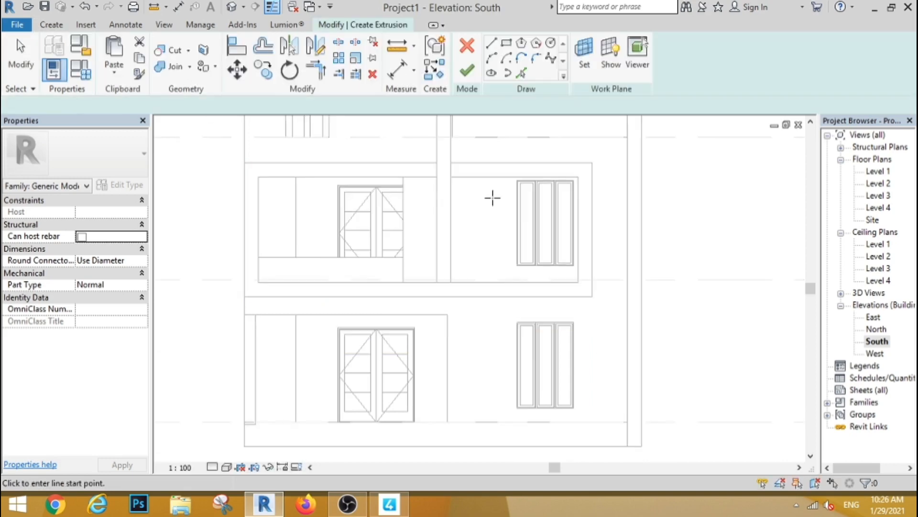
{"action": "left_click", "coordinate": [507, 43]}
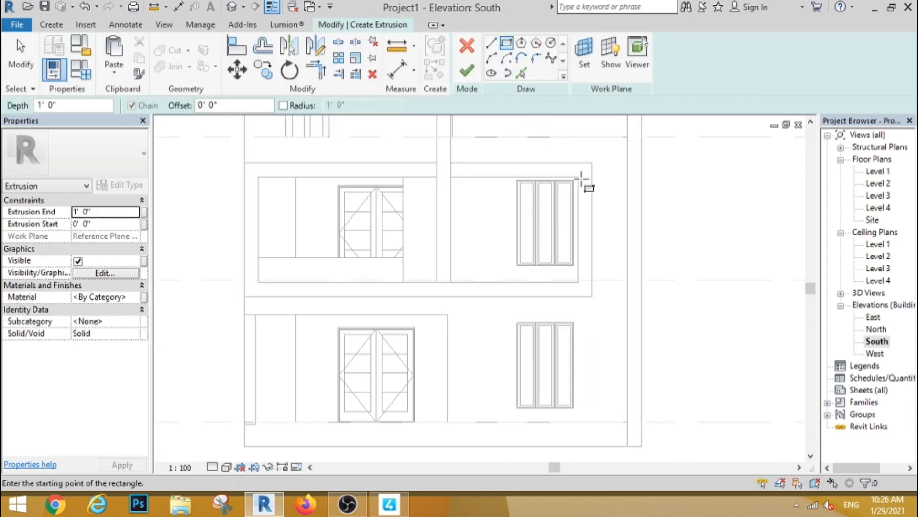
{"action": "scroll", "coordinate": [588, 189], "scroll_direction": "up", "scroll_amount": 3}
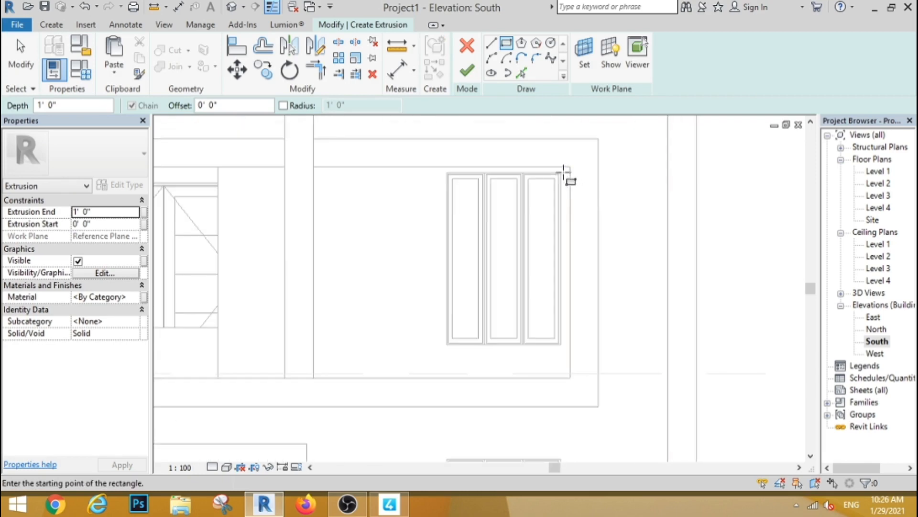
{"action": "left_click", "coordinate": [614, 173]}
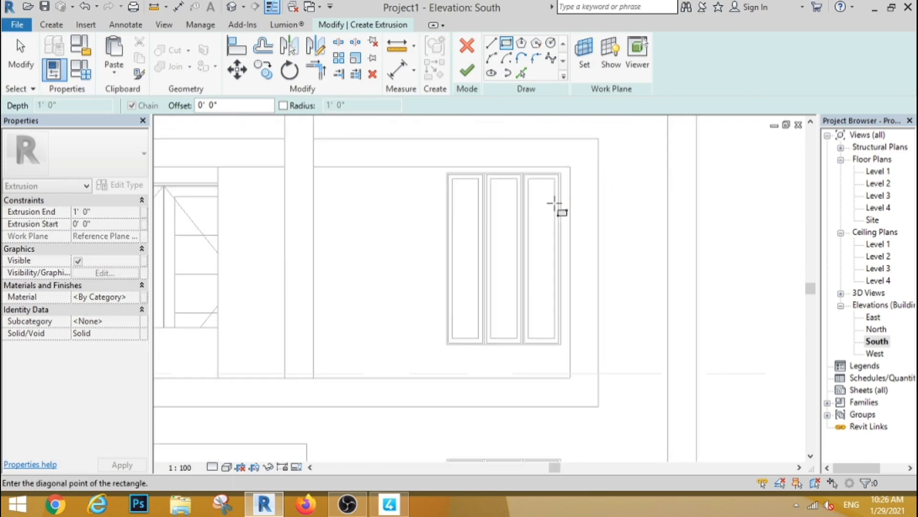
- Sketch a rectangle about 10'-5" by 9'-9" around the upper three-panel window and a second one offset 6" outside it
{"action": "scroll", "coordinate": [550, 207], "scroll_direction": "down", "scroll_amount": 2}
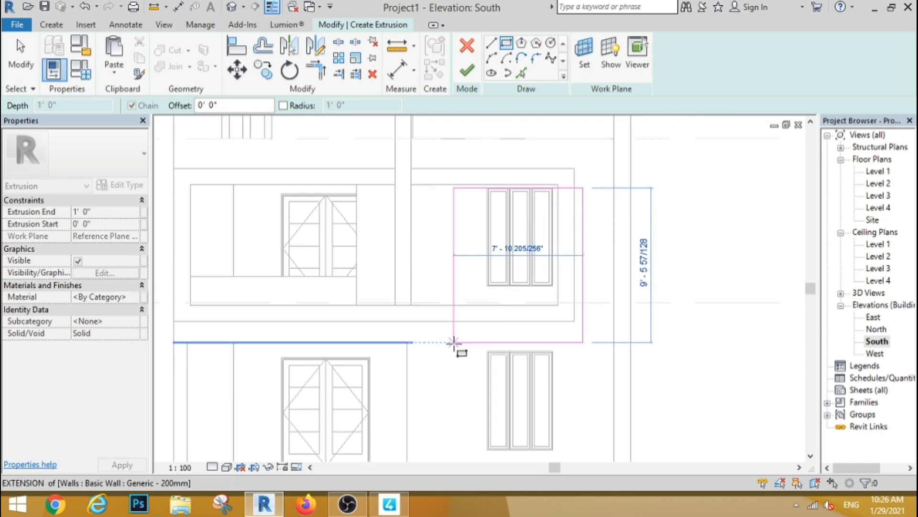
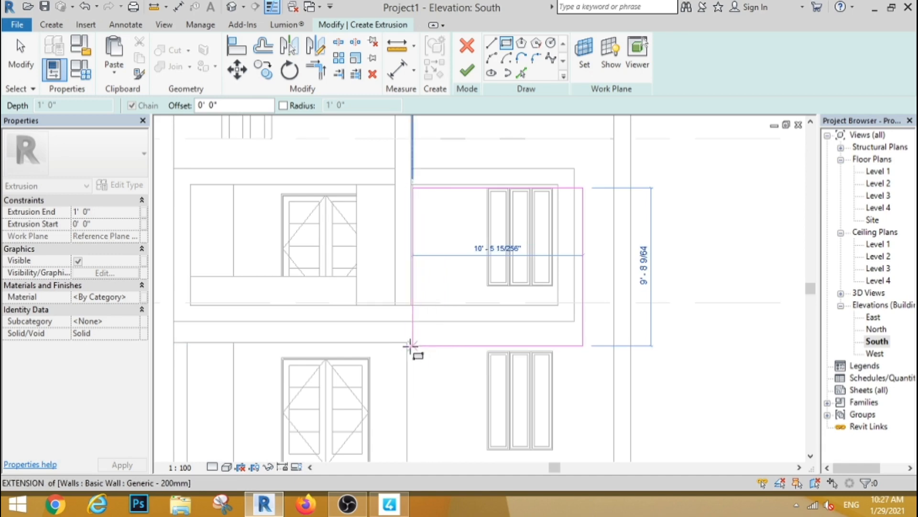
{"action": "left_click", "coordinate": [410, 347]}
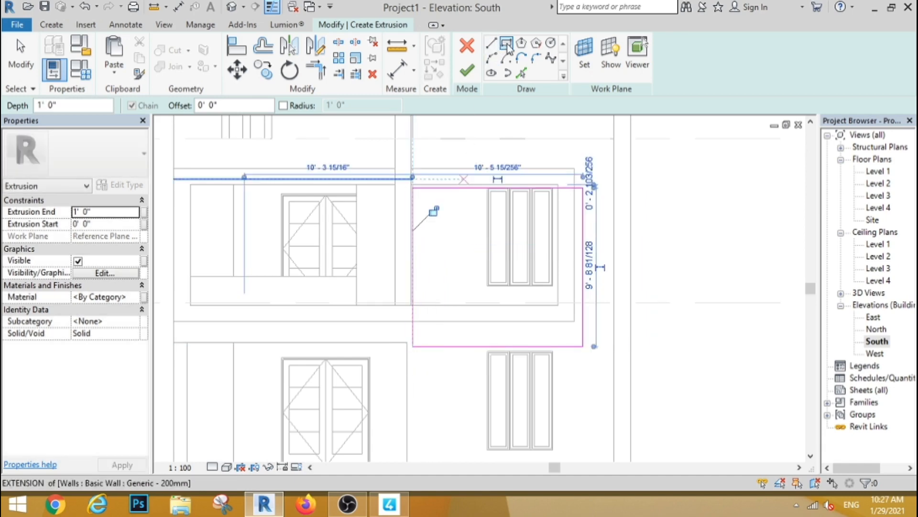
{"action": "left_click", "coordinate": [507, 45]}
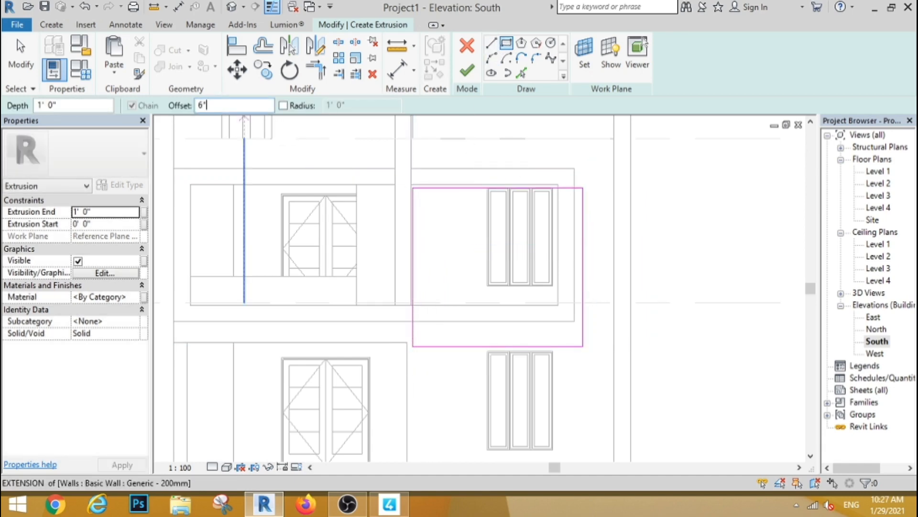
{"action": "type", "text": "6\""}
{"action": "key", "text": "Return"}
{"action": "left_click", "coordinate": [583, 187]}
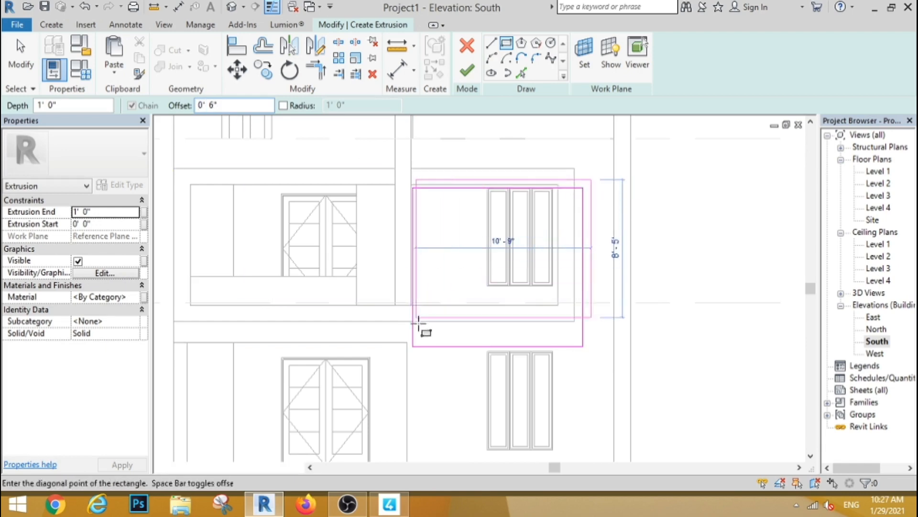
{"action": "scroll", "coordinate": [412, 348], "scroll_direction": "up", "scroll_amount": 3}
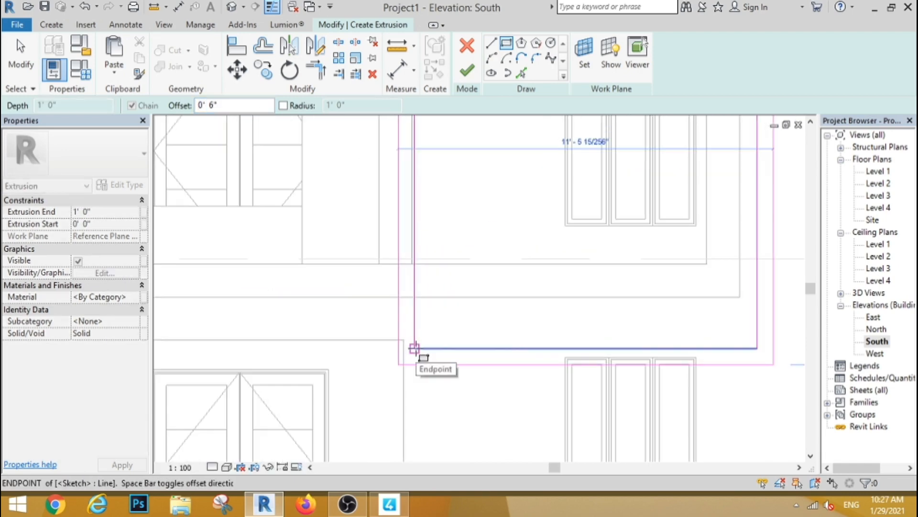
{"action": "left_click", "coordinate": [414, 348]}
{"action": "key", "text": "Escape"}
{"action": "key", "text": "Escape"}
{"action": "scroll", "coordinate": [299, 250], "scroll_direction": "down", "scroll_amount": 2}
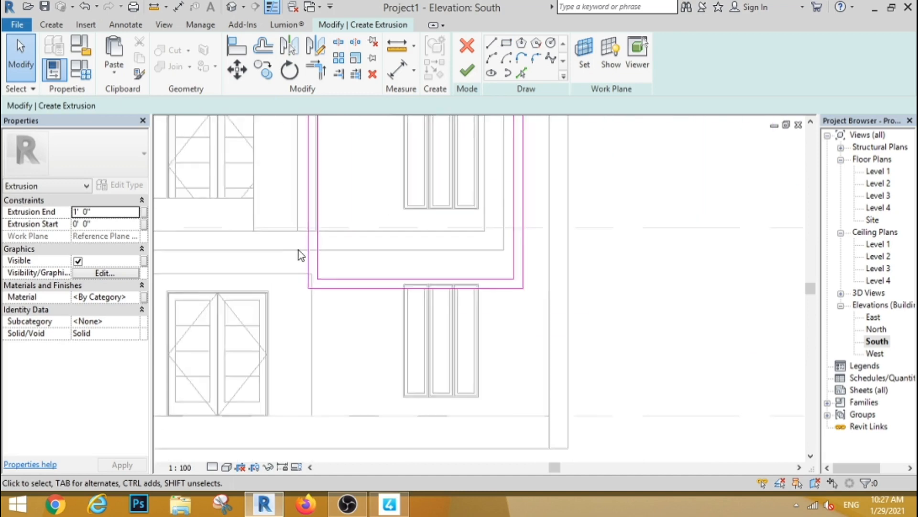
- Move the outer rectangle's left line to the wall edge and trim it with the inner bottom line to close the lower end
{"action": "scroll", "coordinate": [298, 250], "scroll_direction": "up", "scroll_amount": 3}
{"action": "left_click", "coordinate": [321, 286]}
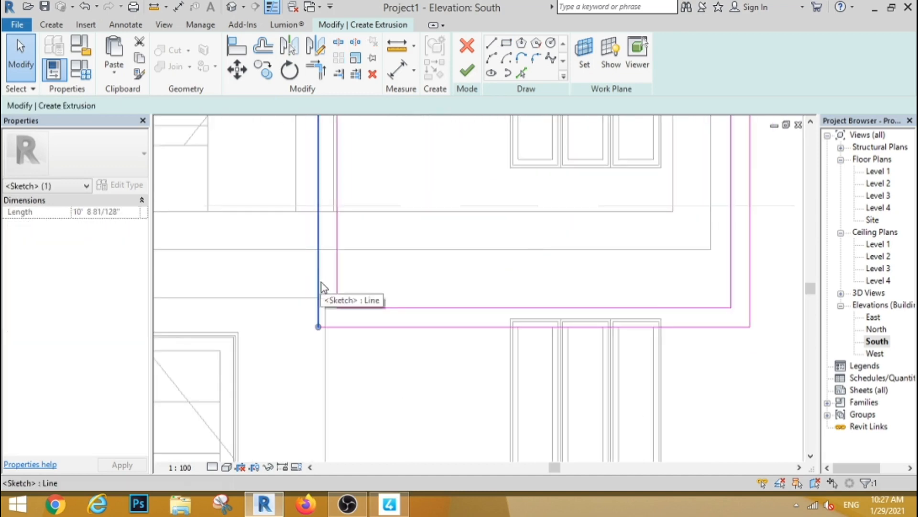
{"action": "left_click_drag", "start_coordinate": [328, 284], "coordinate": [345, 289]}
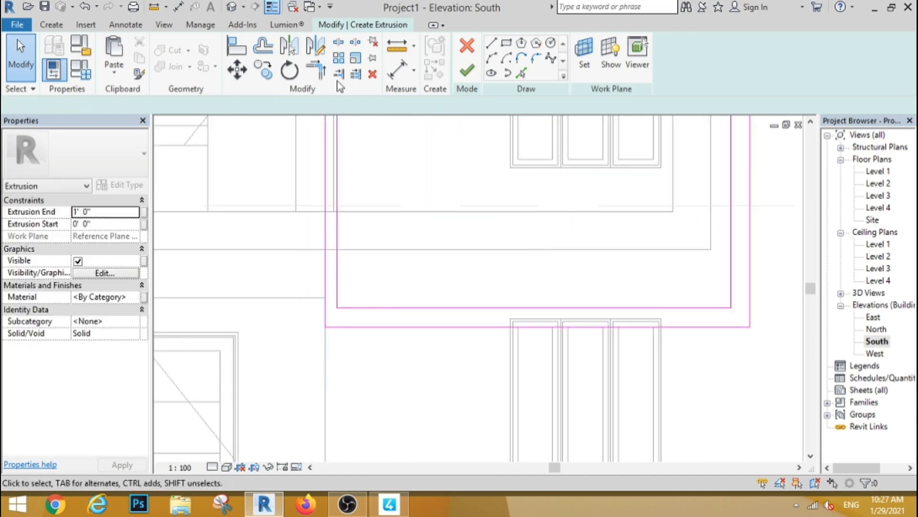
{"action": "left_click", "coordinate": [315, 69]}
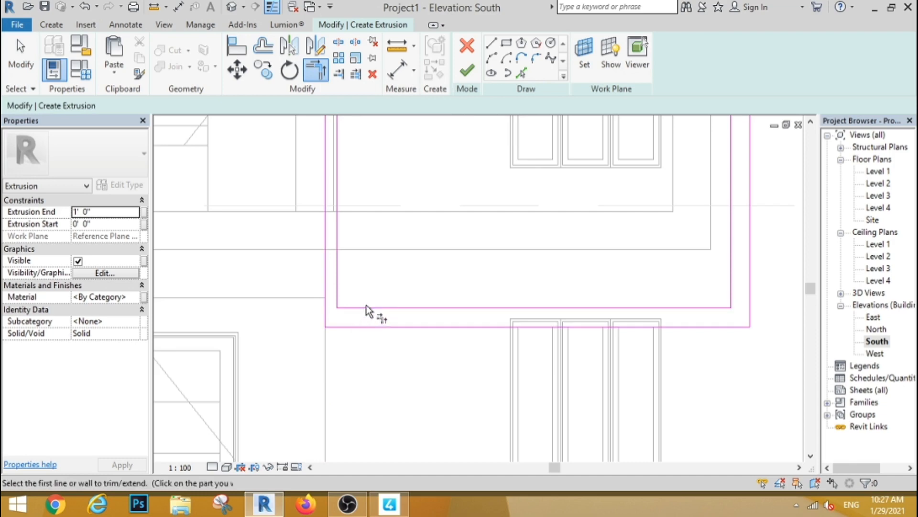
{"action": "left_click", "coordinate": [364, 310]}
{"action": "left_click", "coordinate": [328, 315]}
{"action": "scroll", "coordinate": [373, 354], "scroll_direction": "down", "scroll_amount": 5}
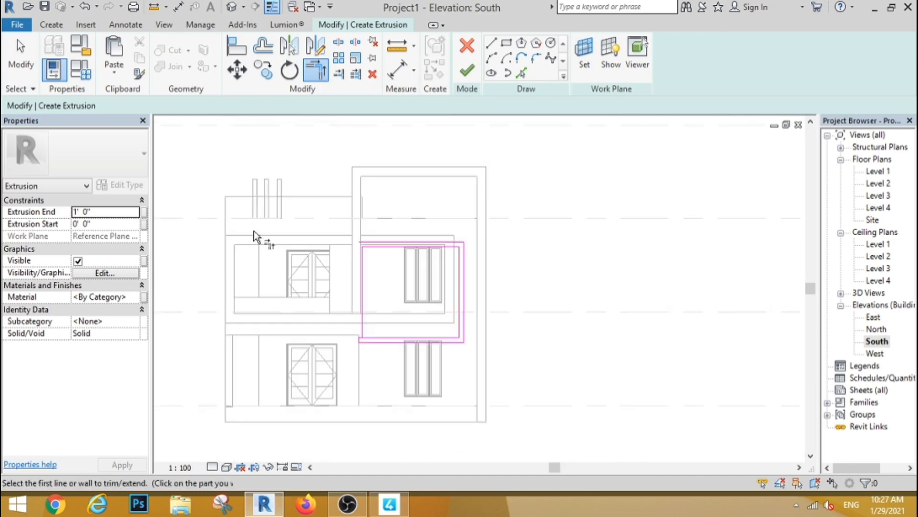
{"action": "left_click", "coordinate": [21, 57]}
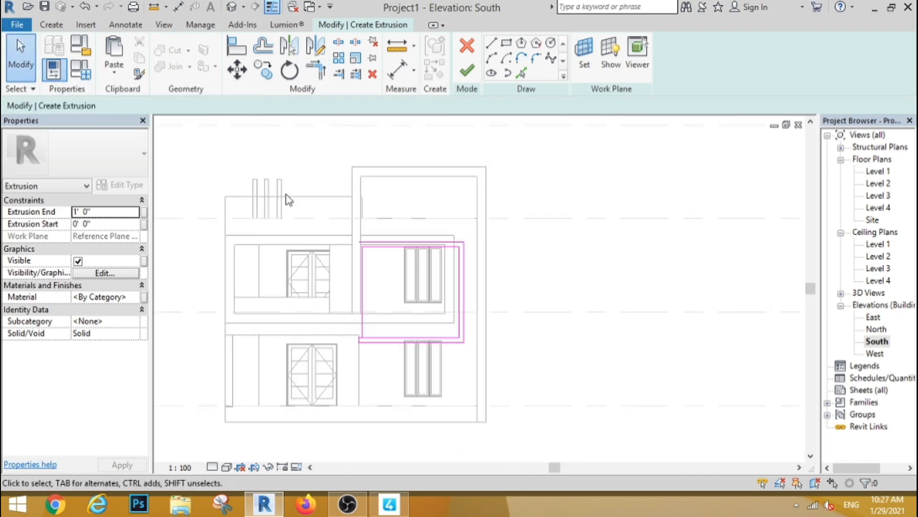
- Delete the inner rectangle's left sketch line
{"action": "scroll", "coordinate": [387, 260], "scroll_direction": "up", "scroll_amount": 4}
{"action": "scroll", "coordinate": [384, 254], "scroll_direction": "up", "scroll_amount": 1}
{"action": "left_click", "coordinate": [327, 264]}
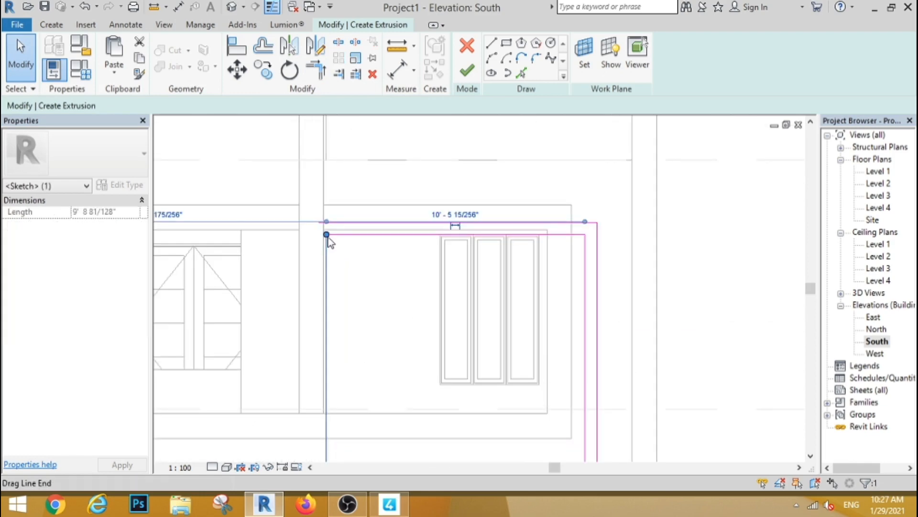
{"action": "mouse_move", "coordinate": [327, 235]}
{"action": "left_mouse_down"}
{"action": "mouse_move", "coordinate": [373, 202]}
{"action": "mouse_move", "coordinate": [333, 223]}
{"action": "mouse_move", "coordinate": [328, 270]}
{"action": "left_mouse_up"}
{"action": "scroll", "coordinate": [354, 234], "scroll_direction": "down", "scroll_amount": 2}
{"action": "left_click", "coordinate": [370, 283]}
{"action": "left_click", "coordinate": [338, 273]}
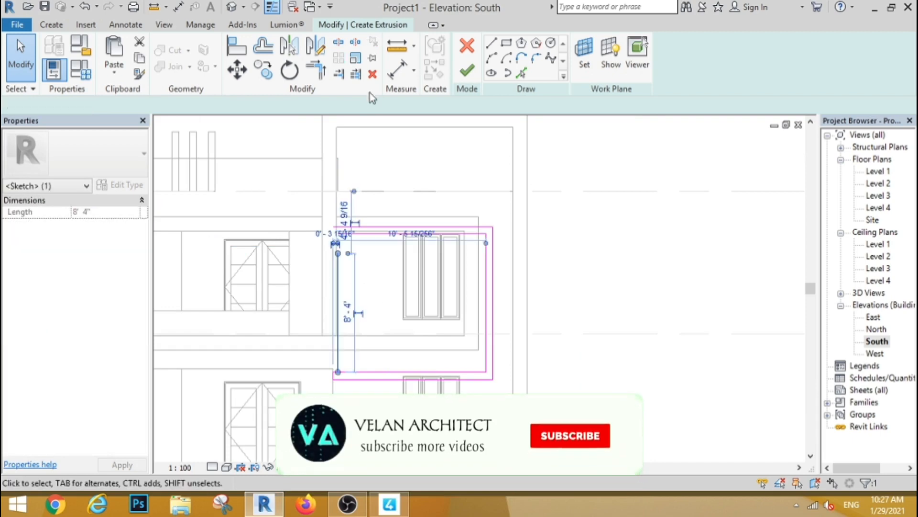
{"action": "left_click", "coordinate": [373, 74]}
- Draw a vertical line across the two upper sketch lines, a little left of the upper window
{"action": "left_click", "coordinate": [492, 43]}
{"action": "left_click", "coordinate": [372, 205]}
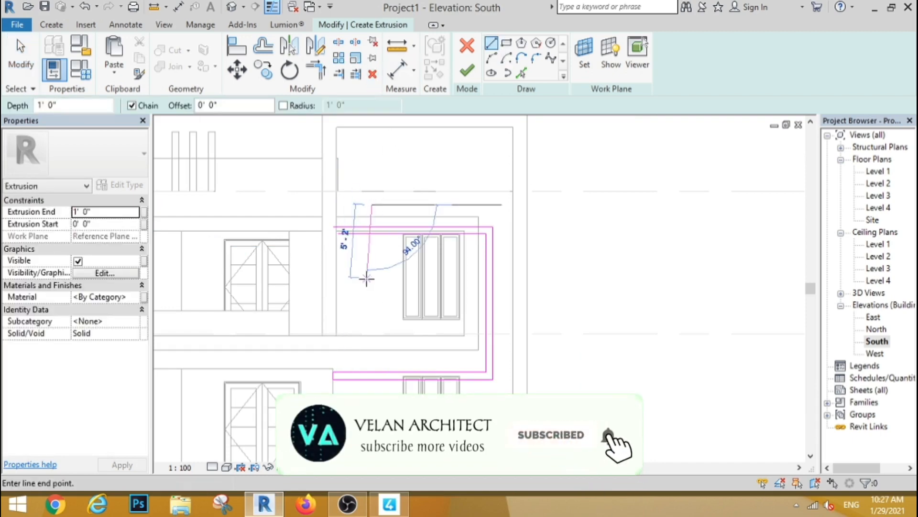
{"action": "left_click", "coordinate": [374, 283]}
{"action": "left_click", "coordinate": [21, 54]}
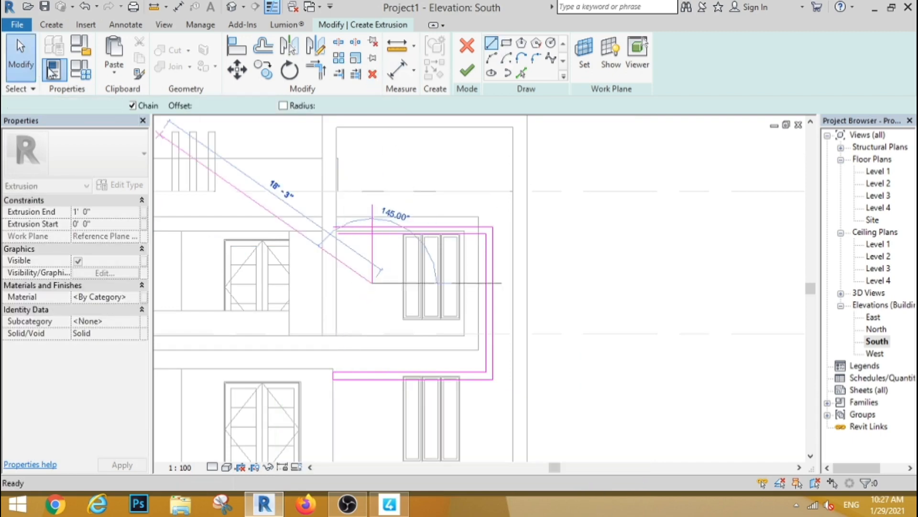
- Trim the new vertical line and the two upper sketch lines to corners, closing the upper end of the C-shaped profile
{"action": "left_click", "coordinate": [315, 70]}
{"action": "scroll", "coordinate": [402, 239], "scroll_direction": "up", "scroll_amount": 2}
{"action": "scroll", "coordinate": [403, 239], "scroll_direction": "up", "scroll_amount": 1}
{"action": "left_click", "coordinate": [307, 211]}
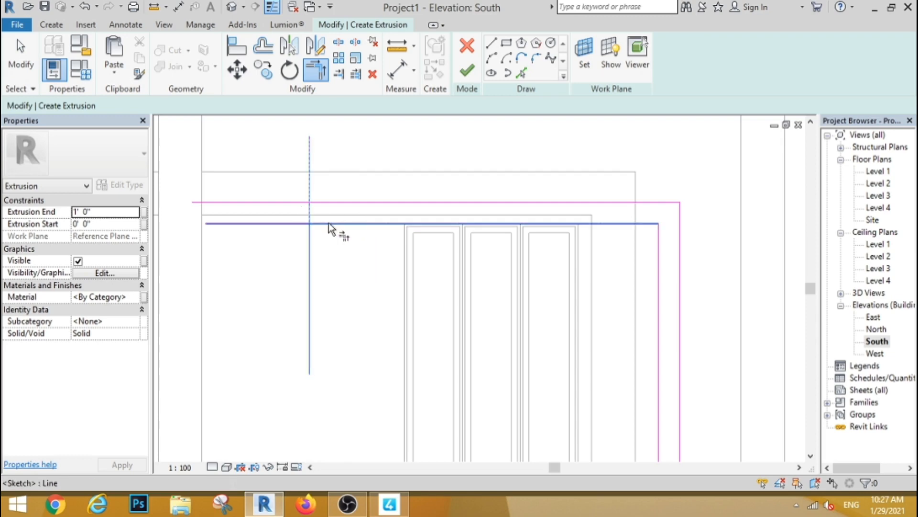
{"action": "left_click", "coordinate": [329, 223]}
{"action": "key", "text": "Escape"}
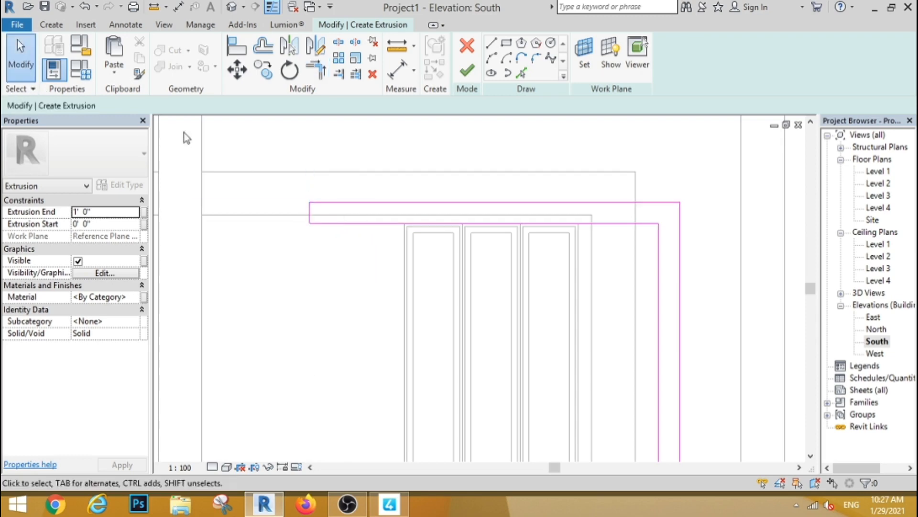
{"action": "scroll", "coordinate": [383, 233], "scroll_direction": "down", "scroll_amount": 3}
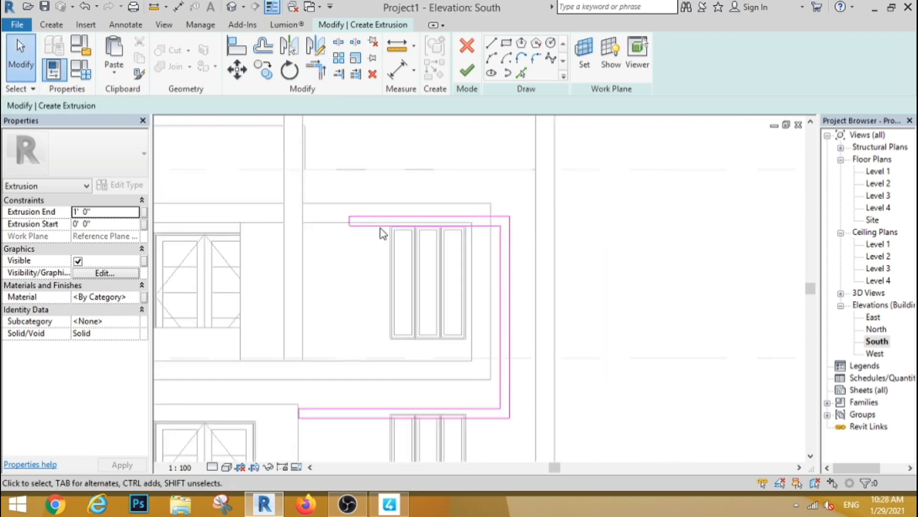
- Set the extrusion end to -9" and finish the C-shaped extrusion
{"action": "left_click", "coordinate": [115, 211]}
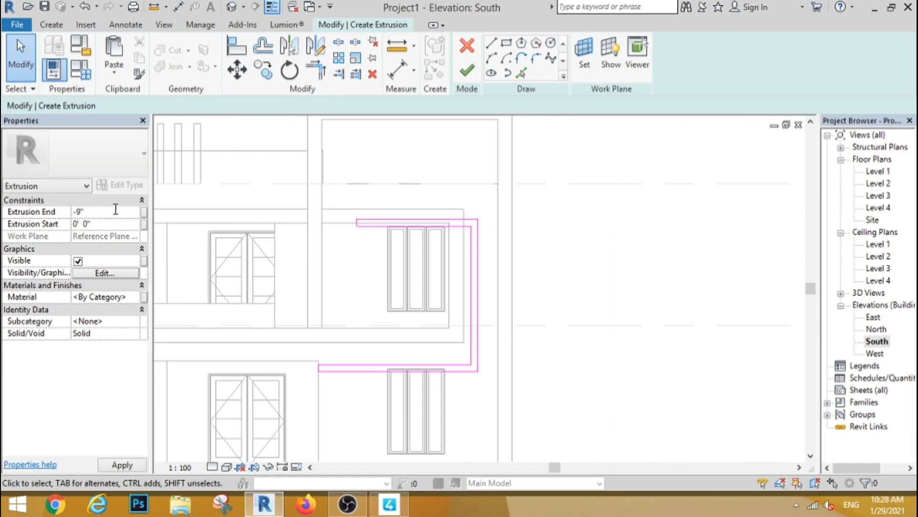
{"action": "key", "text": "Return"}
{"action": "left_click", "coordinate": [467, 71]}
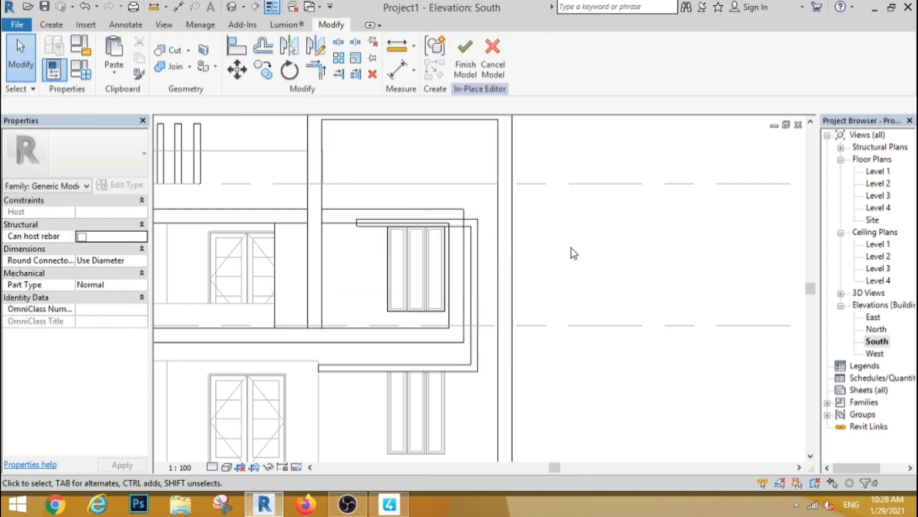
- Edit the sketch of the wide rectangular frame, nudge its two top lines upward together, and finish the edit
{"action": "left_click", "coordinate": [478, 227]}
{"action": "scroll", "coordinate": [534, 224], "scroll_direction": "up", "scroll_amount": 1}
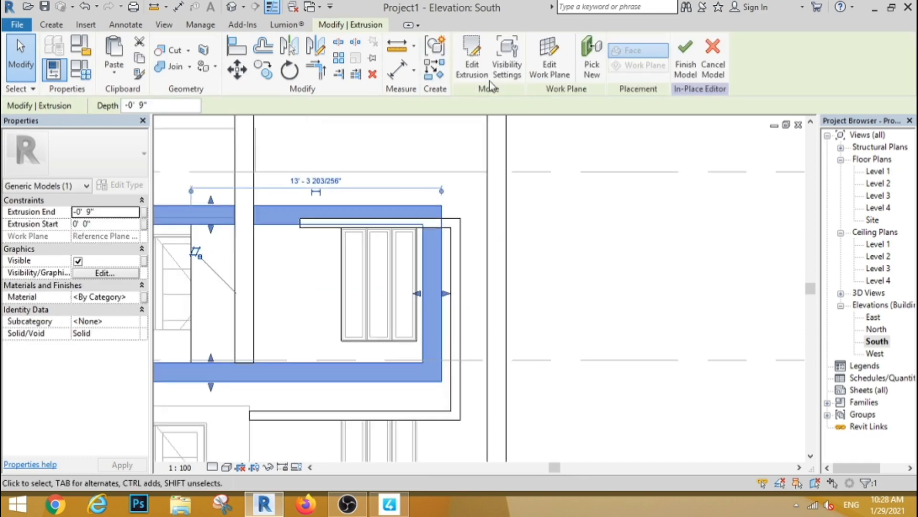
{"action": "left_click", "coordinate": [474, 60]}
{"action": "scroll", "coordinate": [599, 270], "scroll_direction": "down", "scroll_amount": 1}
{"action": "scroll", "coordinate": [461, 287], "scroll_direction": "up", "scroll_amount": 1}
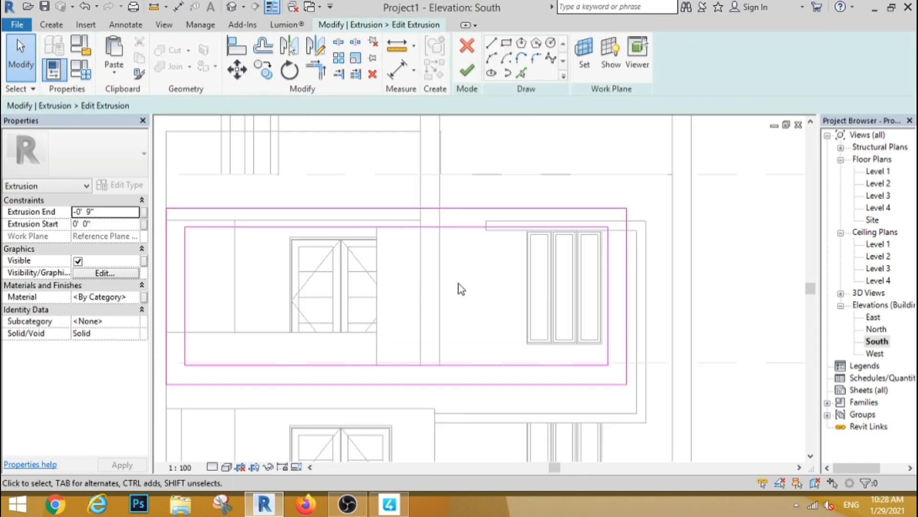
{"action": "left_click_drag", "start_coordinate": [457, 287], "coordinate": [440, 190]}
{"action": "key", "text": "Up"}
{"action": "key", "text": "Up"}
{"action": "key", "text": "Up"}
{"action": "key", "text": "Up"}
{"action": "key", "text": "Up"}
{"action": "key", "text": "Up"}
{"action": "key", "text": "Up"}
{"action": "key", "text": "Up"}
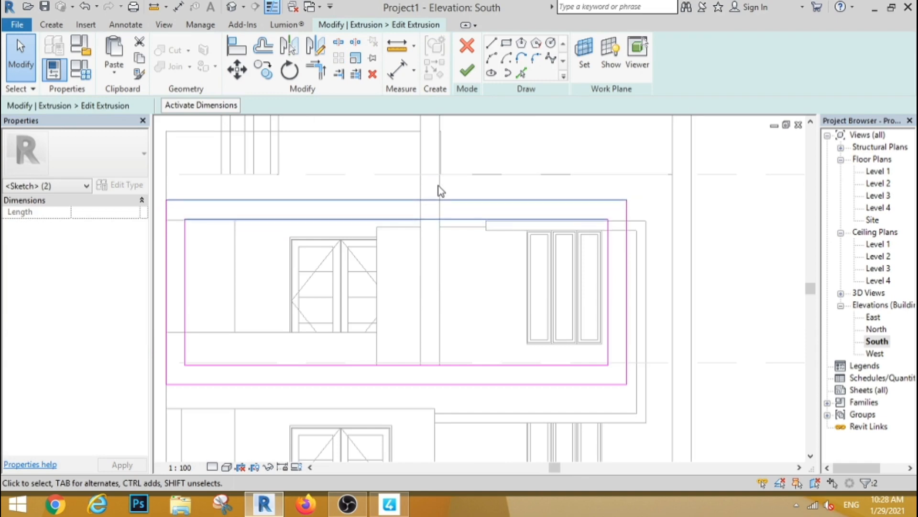
{"action": "key", "text": "Up"}
{"action": "key", "text": "Up"}
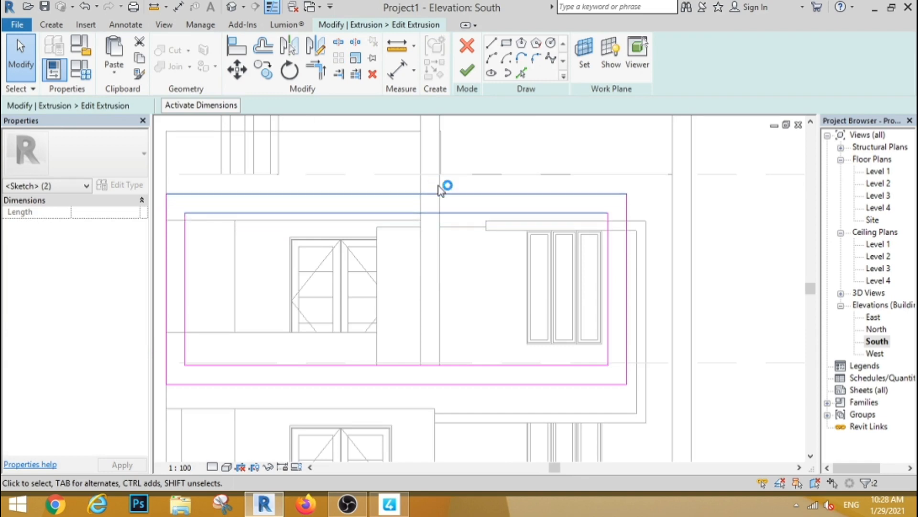
{"action": "key", "text": "Up"}
{"action": "key", "text": "Up"}
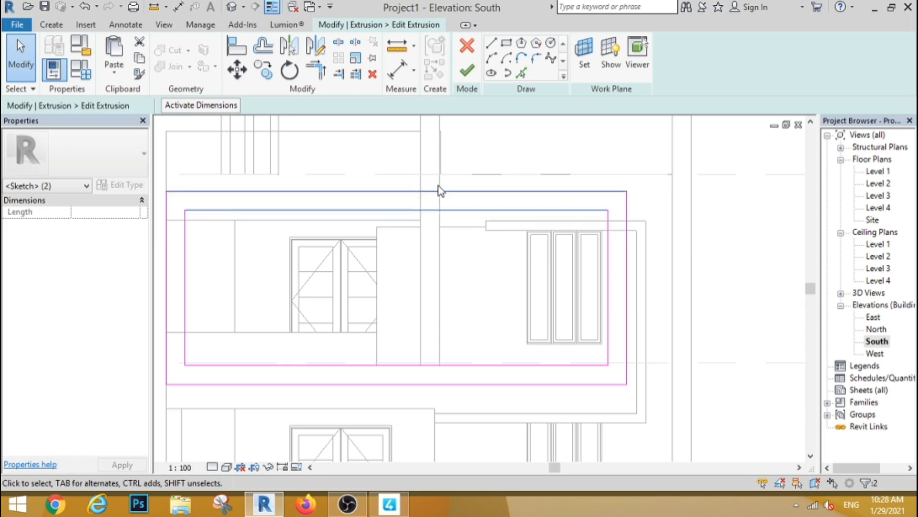
{"action": "scroll", "coordinate": [440, 191], "scroll_direction": "down", "scroll_amount": 2}
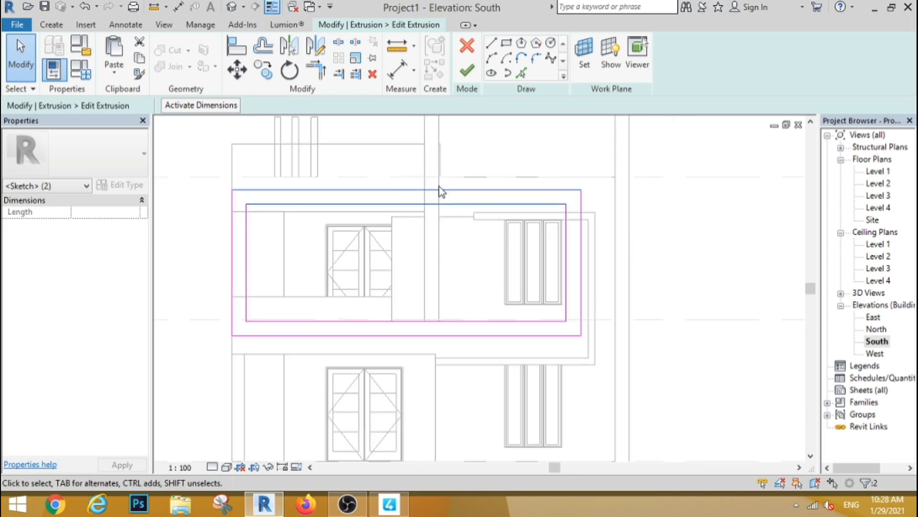
{"action": "left_click", "coordinate": [467, 71]}
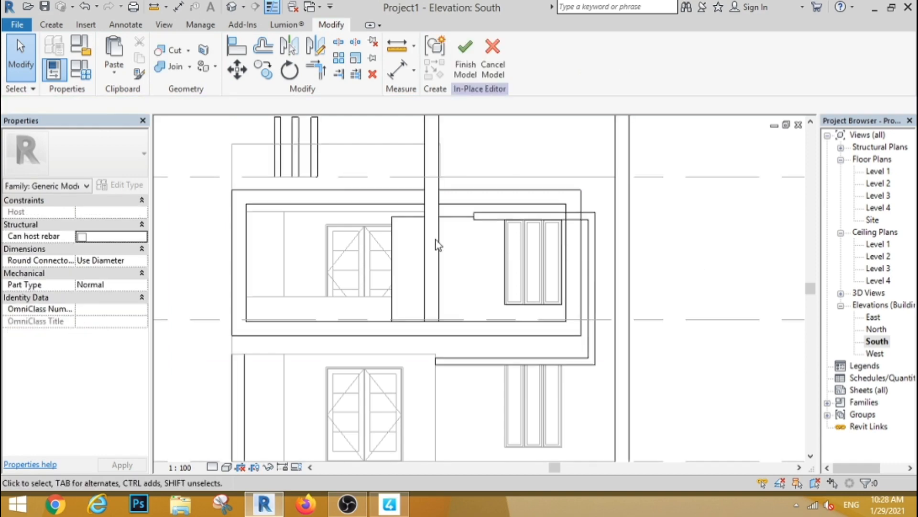
- Open the 3D view and orient it to the building's Left side
{"action": "scroll", "coordinate": [433, 245], "scroll_direction": "down", "scroll_amount": 3}
{"action": "left_click", "coordinate": [232, 6]}
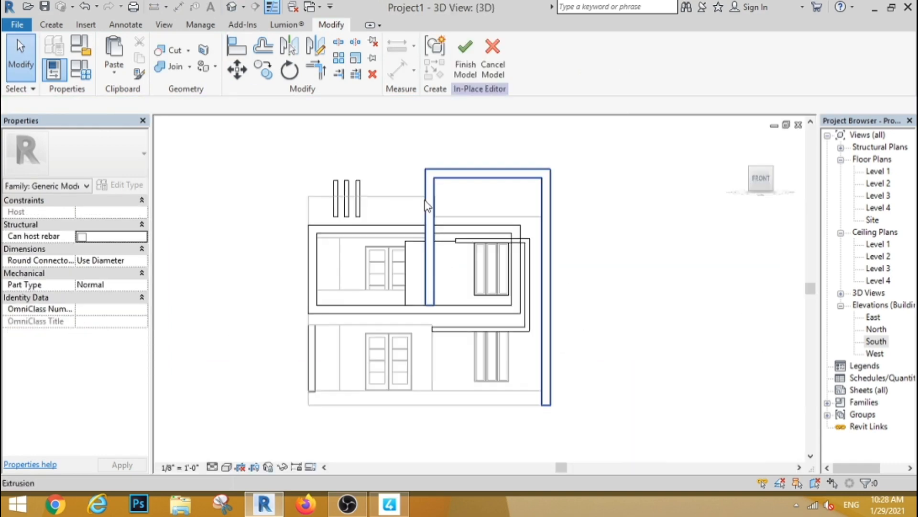
{"action": "middle_click_drag", "start_coordinate": [426, 201], "coordinate": [457, 259], "text": "shift"}
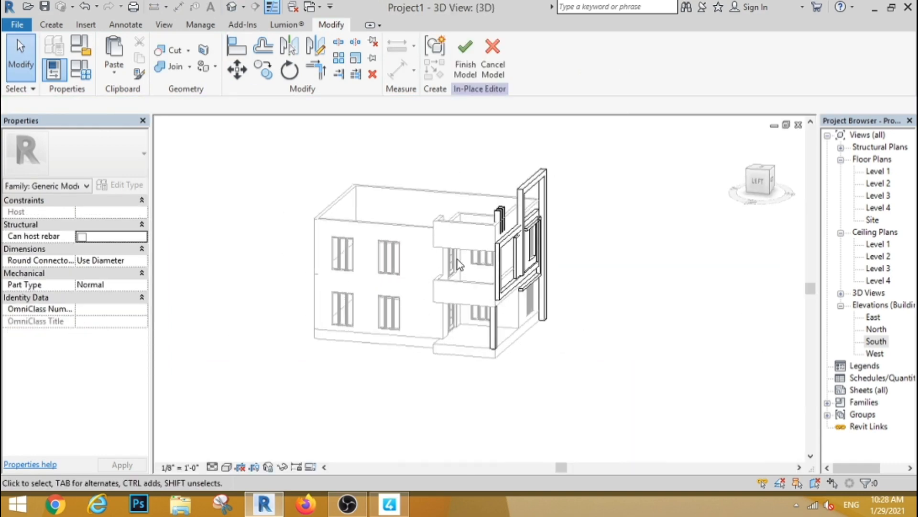
{"action": "scroll", "coordinate": [457, 259], "scroll_direction": "up", "scroll_amount": 3}
{"action": "scroll", "coordinate": [457, 260], "scroll_direction": "down", "scroll_amount": 2}
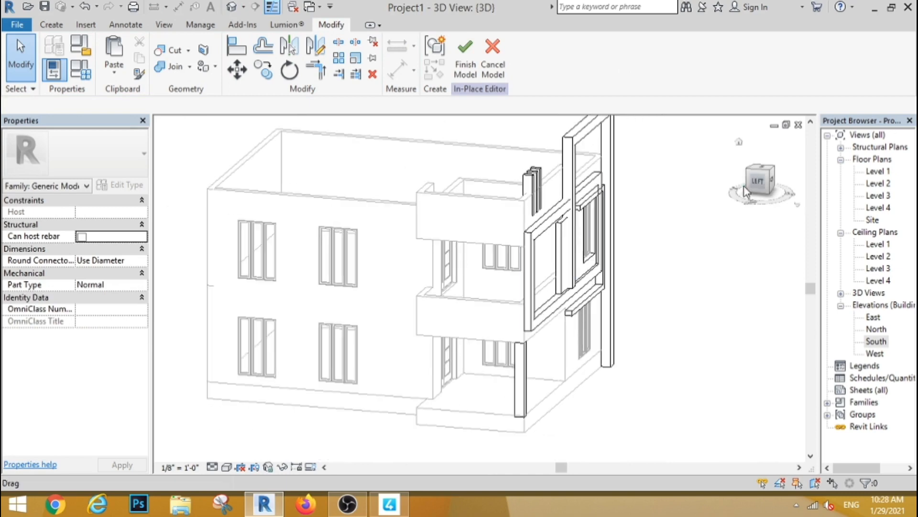
{"action": "left_click", "coordinate": [759, 184]}
- Start a new extrusion and pick the upper balcony parapet wall face as its work plane
{"action": "left_click", "coordinate": [52, 25]}
{"action": "left_click", "coordinate": [101, 51]}
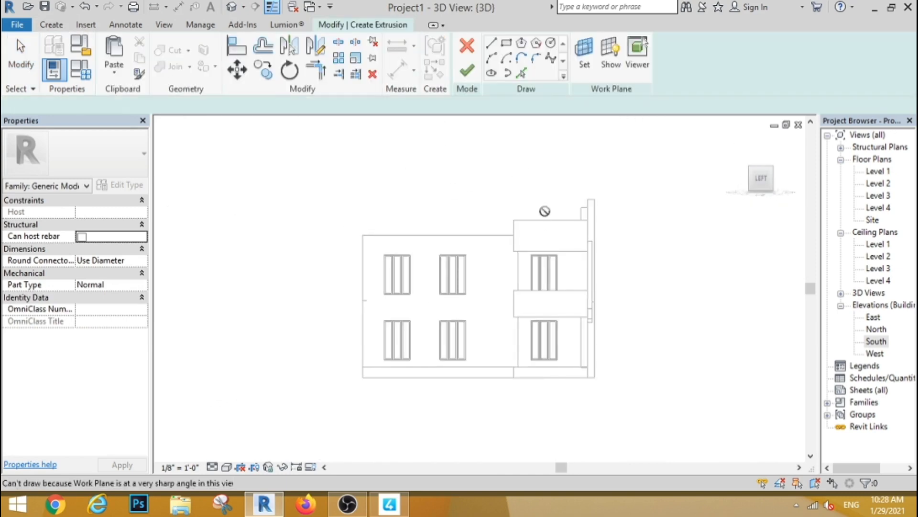
{"action": "scroll", "coordinate": [582, 220], "scroll_direction": "up", "scroll_amount": 2}
{"action": "left_click", "coordinate": [584, 48]}
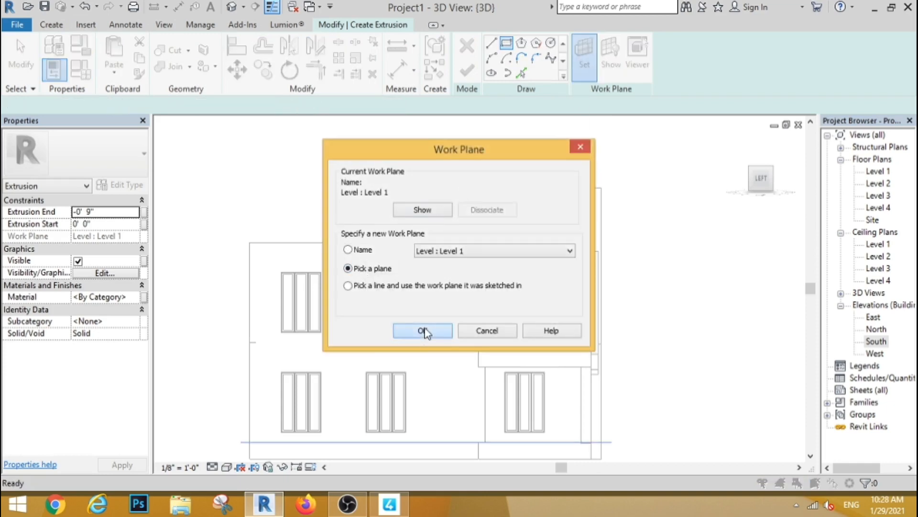
{"action": "left_click", "coordinate": [424, 331]}
{"action": "left_click", "coordinate": [519, 206]}
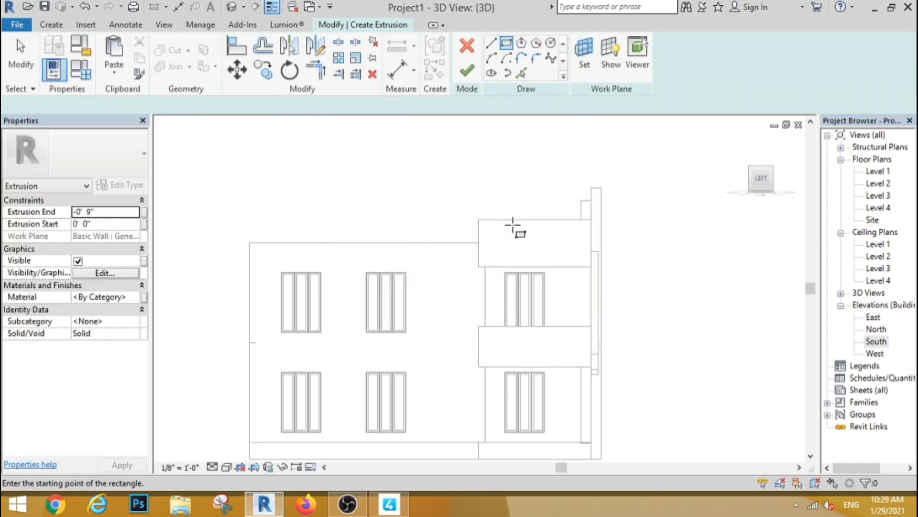
- Sketch a narrow vertical rectangle about 3' tall and 5" wide straddling the top edge of the upper balcony's side parapet
{"action": "scroll", "coordinate": [514, 218], "scroll_direction": "up", "scroll_amount": 2}
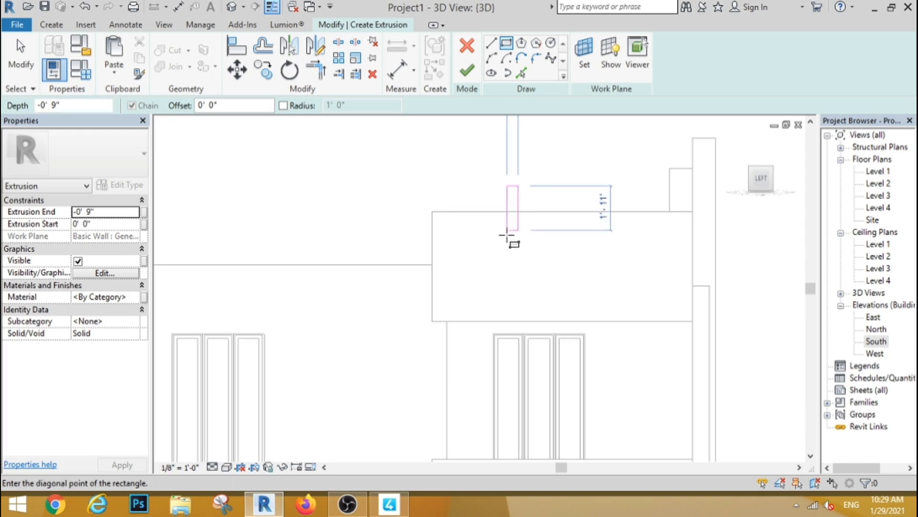
{"action": "left_click", "coordinate": [516, 255]}
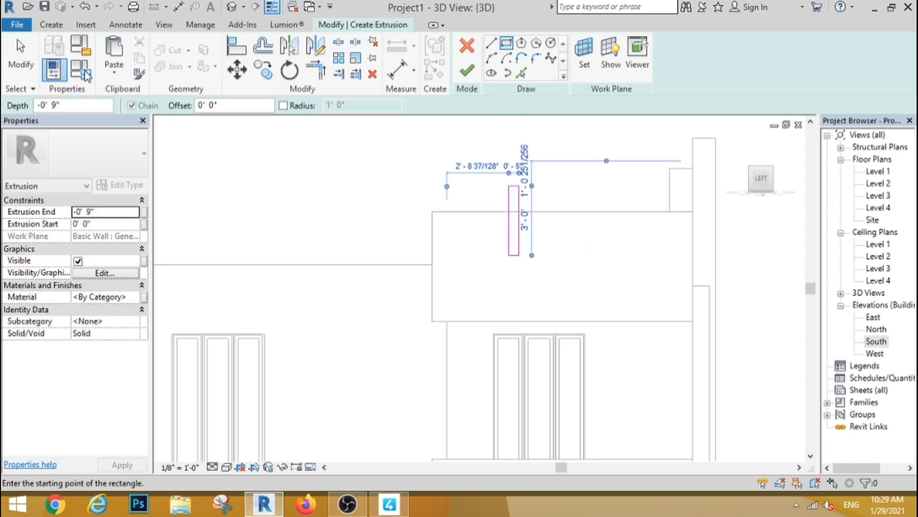
{"action": "key", "text": "Escape"}
{"action": "key", "text": "Escape"}
- Copy the vertical rectangle twice towards the front of the house, about 1'-3" apart, and finish the extrusion
{"action": "scroll", "coordinate": [495, 184], "scroll_direction": "down", "scroll_amount": 2}
{"action": "left_click", "coordinate": [516, 225]}
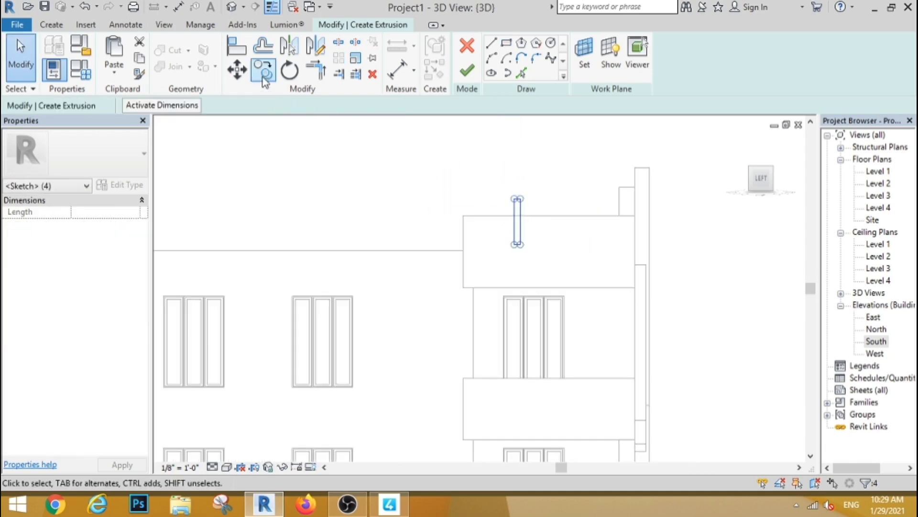
{"action": "left_click", "coordinate": [262, 69]}
{"action": "scroll", "coordinate": [553, 245], "scroll_direction": "up", "scroll_amount": 2}
{"action": "left_click", "coordinate": [482, 281]}
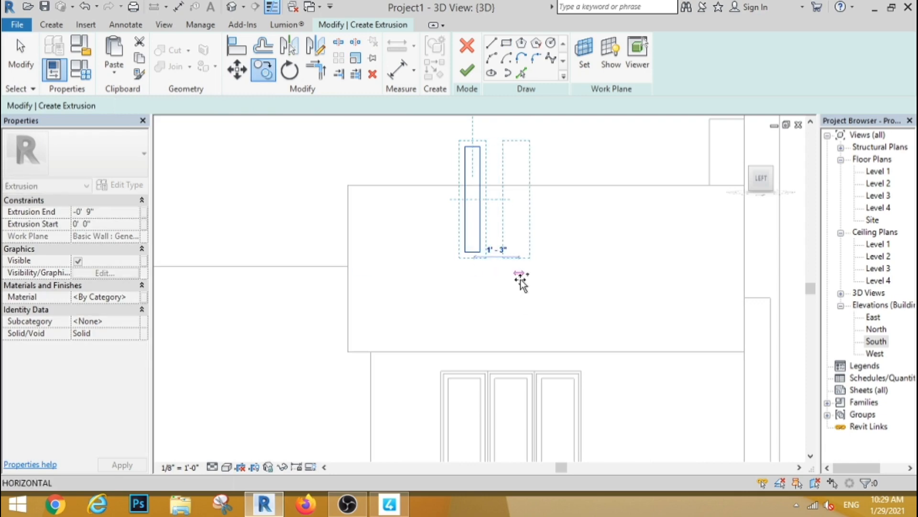
{"action": "left_click", "coordinate": [526, 283]}
{"action": "left_click", "coordinate": [561, 284]}
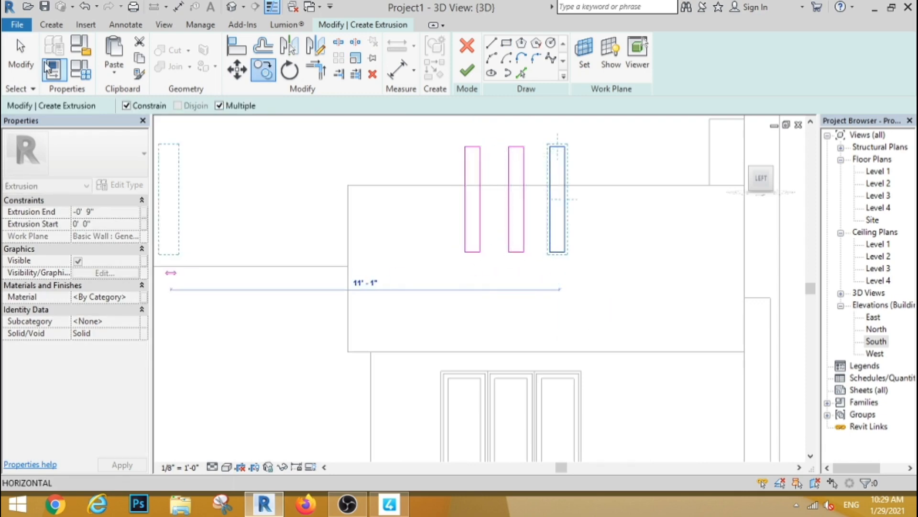
{"action": "key", "text": "Escape"}
{"action": "left_click", "coordinate": [467, 70]}
{"action": "key", "text": "Escape"}
- Stretch the three front parapet fins outward past the wall and pull their inner ends to the wall's inner face
{"action": "scroll", "coordinate": [318, 180], "scroll_direction": "down", "scroll_amount": 5}
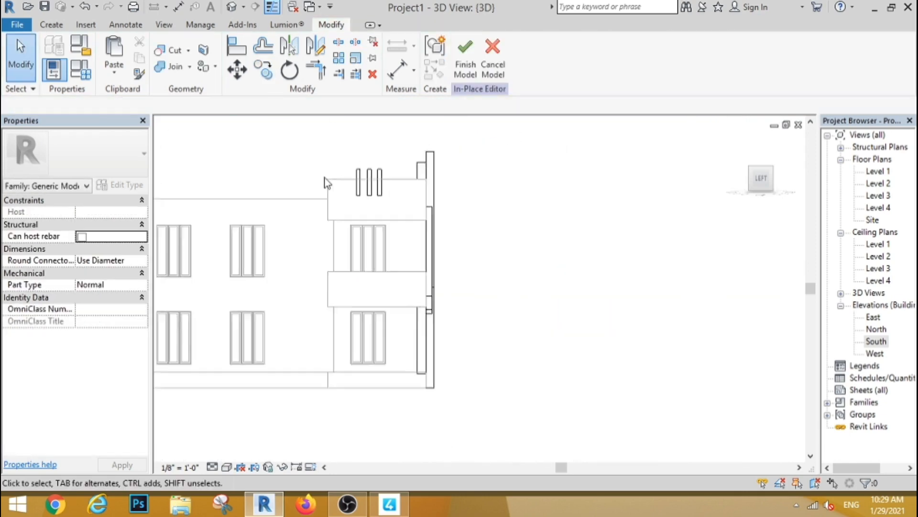
{"action": "mouse_move", "coordinate": [596, 222]}
{"action": "middle_mouse_down", "text": "shift"}
{"action": "mouse_move", "coordinate": [507, 339]}
{"action": "mouse_move", "coordinate": [539, 351]}
{"action": "mouse_move", "coordinate": [558, 344]}
{"action": "middle_mouse_up", "text": "shift"}
{"action": "left_click", "coordinate": [760, 169]}
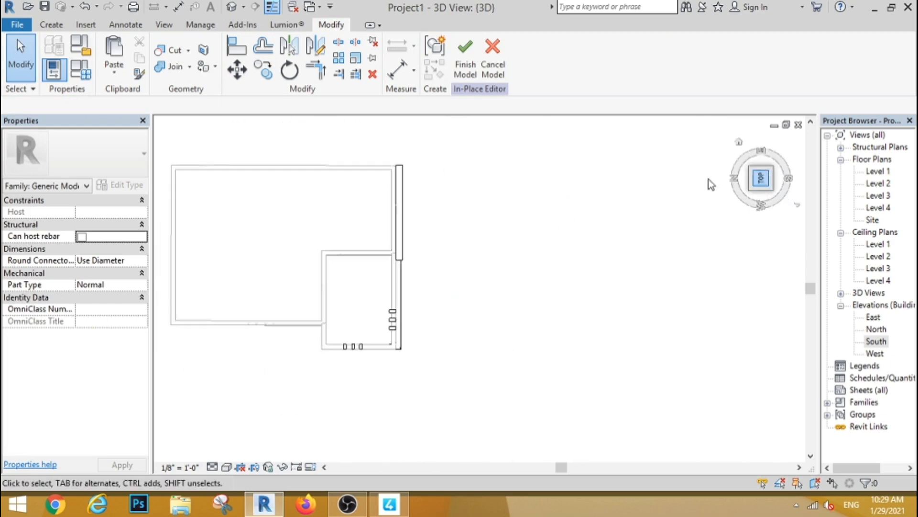
{"action": "scroll", "coordinate": [652, 386], "scroll_direction": "up", "scroll_amount": 3}
{"action": "scroll", "coordinate": [570, 353], "scroll_direction": "up", "scroll_amount": 4}
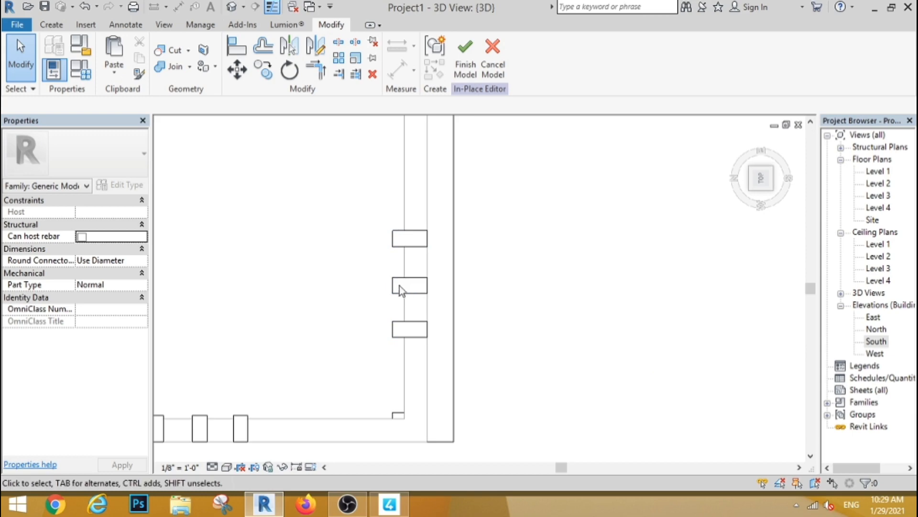
{"action": "left_click", "coordinate": [401, 290]}
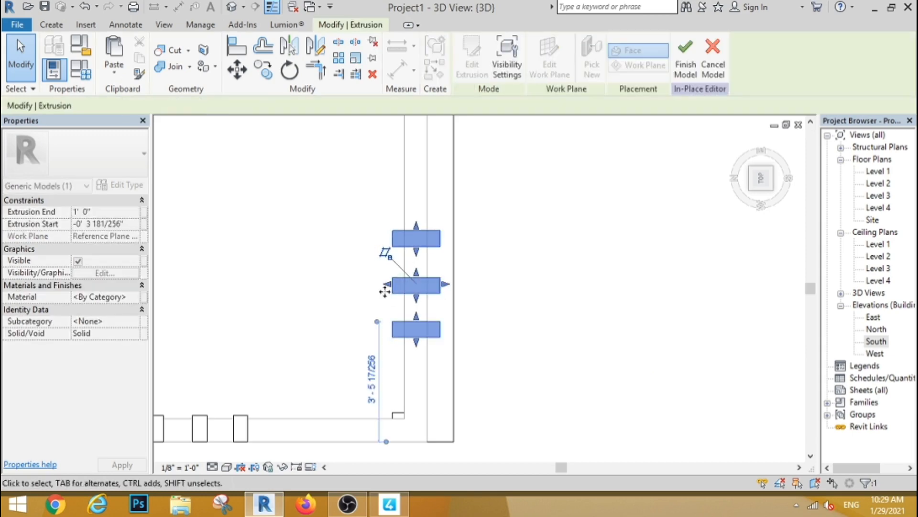
{"action": "left_click_drag", "start_coordinate": [385, 292], "coordinate": [402, 289]}
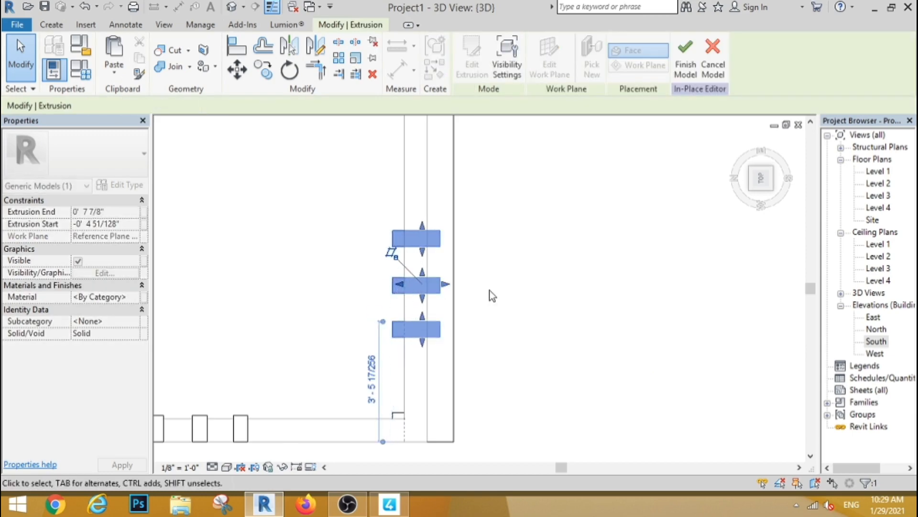
{"action": "left_click", "coordinate": [490, 292]}
- Stretch the three side parapet fins outward about 5 1/2" past the parapet's outer face
{"action": "scroll", "coordinate": [497, 256], "scroll_direction": "down", "scroll_amount": 2}
{"action": "scroll", "coordinate": [289, 388], "scroll_direction": "up", "scroll_amount": 1}
{"action": "middle_click_drag", "start_coordinate": [286, 397], "coordinate": [309, 358]}
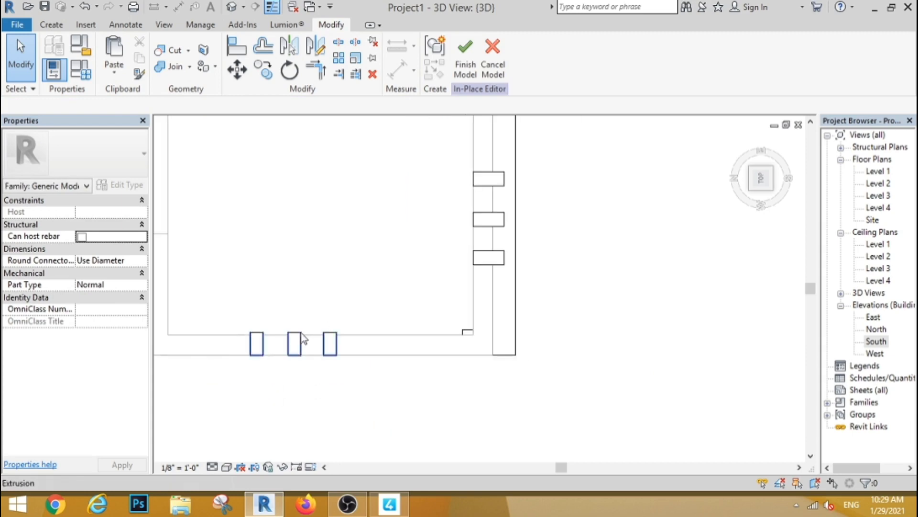
{"action": "left_click", "coordinate": [302, 340]}
{"action": "left_click_drag", "start_coordinate": [295, 375], "coordinate": [299, 371]}
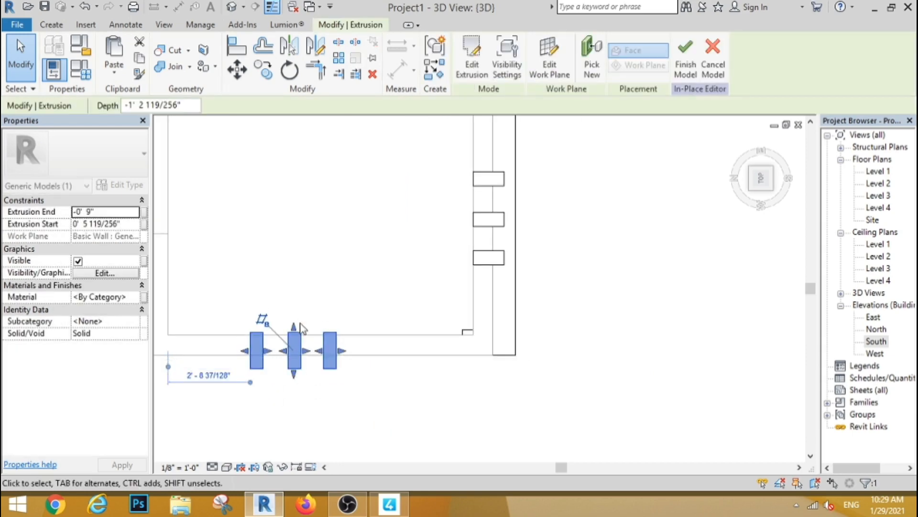
{"action": "left_click", "coordinate": [412, 251]}
{"action": "scroll", "coordinate": [405, 249], "scroll_direction": "down", "scroll_amount": 3}
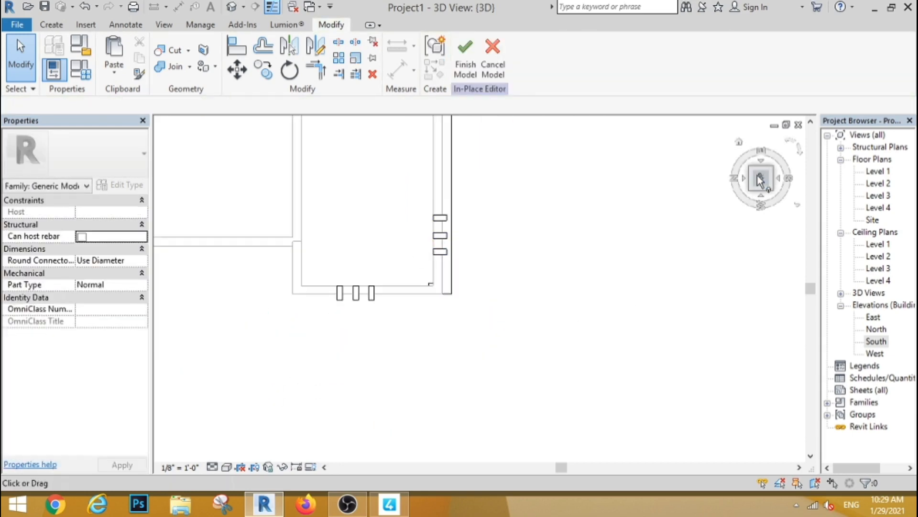
- Start a new extrusion from the building's Left side and pick the long side wall face as its work plane
{"action": "left_click", "coordinate": [739, 142]}
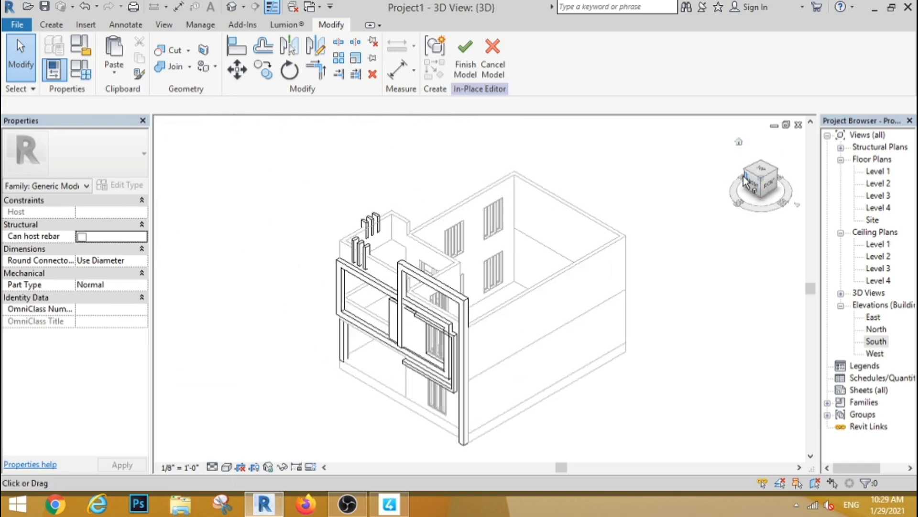
{"action": "left_click", "coordinate": [745, 181]}
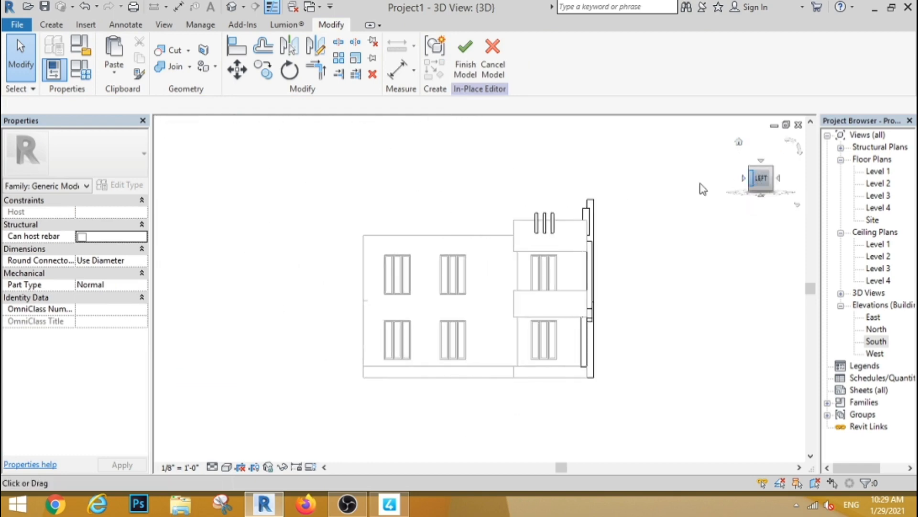
{"action": "left_click", "coordinate": [51, 25]}
{"action": "left_click", "coordinate": [117, 55]}
{"action": "left_click", "coordinate": [584, 52]}
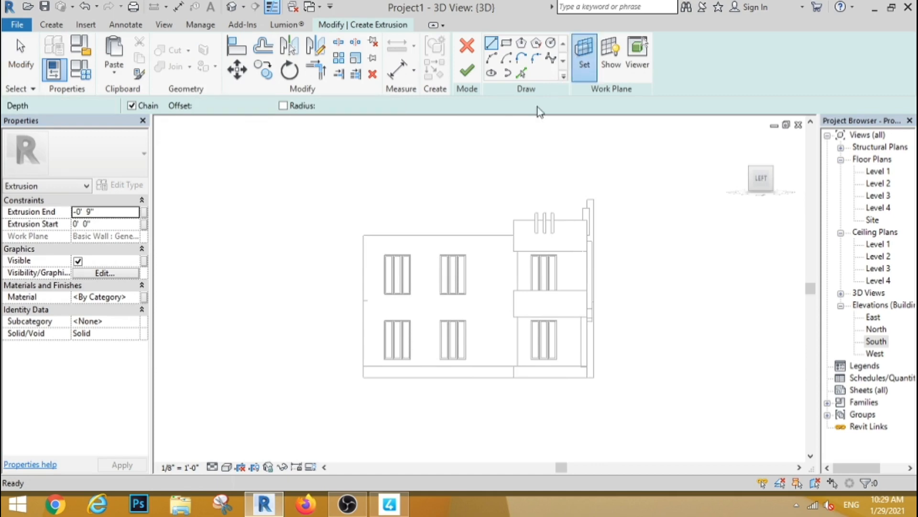
{"action": "left_click", "coordinate": [368, 271]}
{"action": "left_click", "coordinate": [422, 330]}
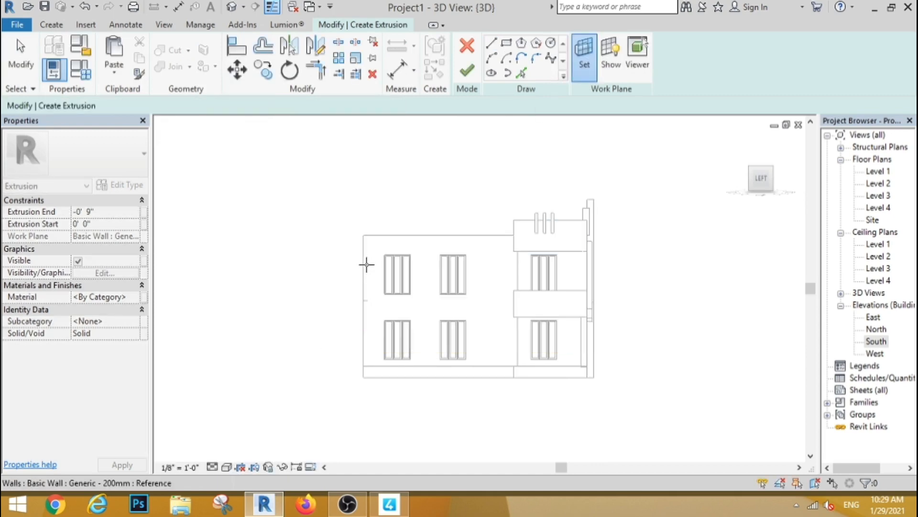
{"action": "left_click", "coordinate": [371, 252]}
- Sketch a horizontal rectangle about 14'-7" long and 4" high directly above the two ground-floor windows of the side wall
{"action": "left_click", "coordinate": [507, 42]}
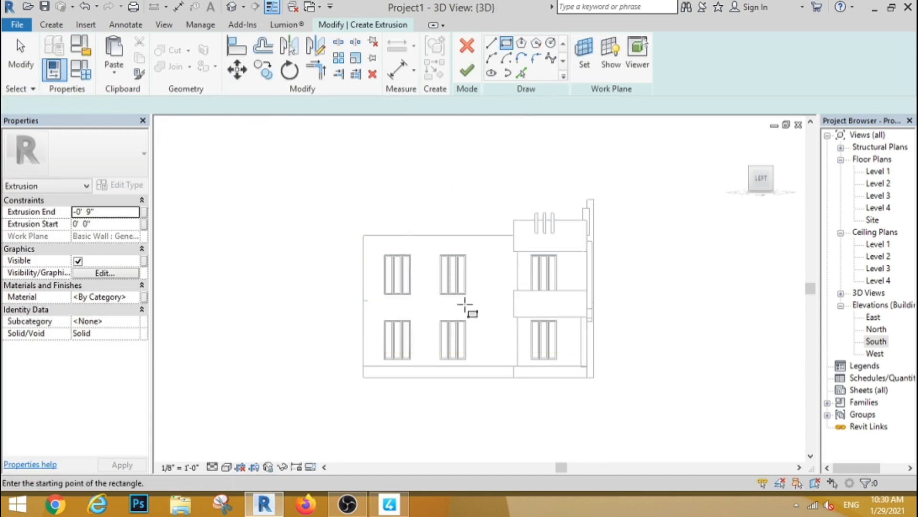
{"action": "scroll", "coordinate": [467, 330], "scroll_direction": "up", "scroll_amount": 3}
{"action": "scroll", "coordinate": [465, 329], "scroll_direction": "up", "scroll_amount": 2}
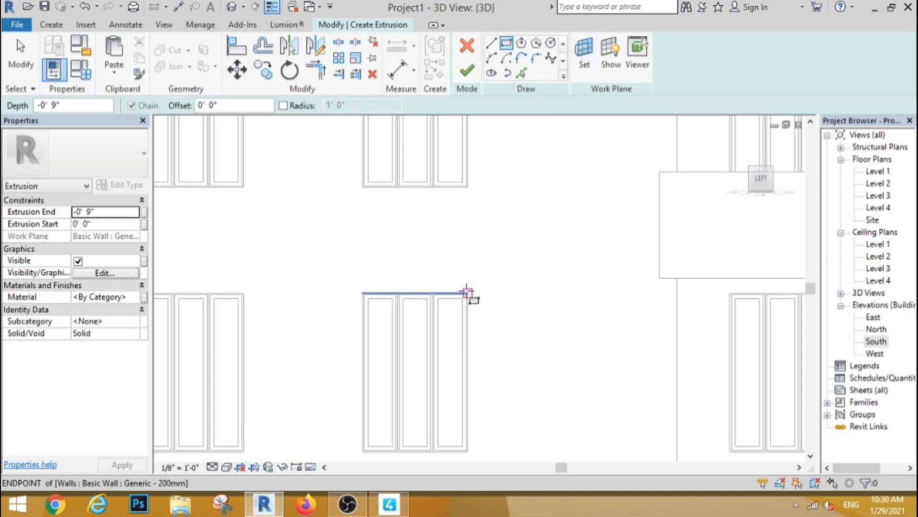
{"action": "left_click", "coordinate": [492, 291]}
{"action": "scroll", "coordinate": [430, 277], "scroll_direction": "down", "scroll_amount": 4}
{"action": "scroll", "coordinate": [241, 285], "scroll_direction": "up", "scroll_amount": 5}
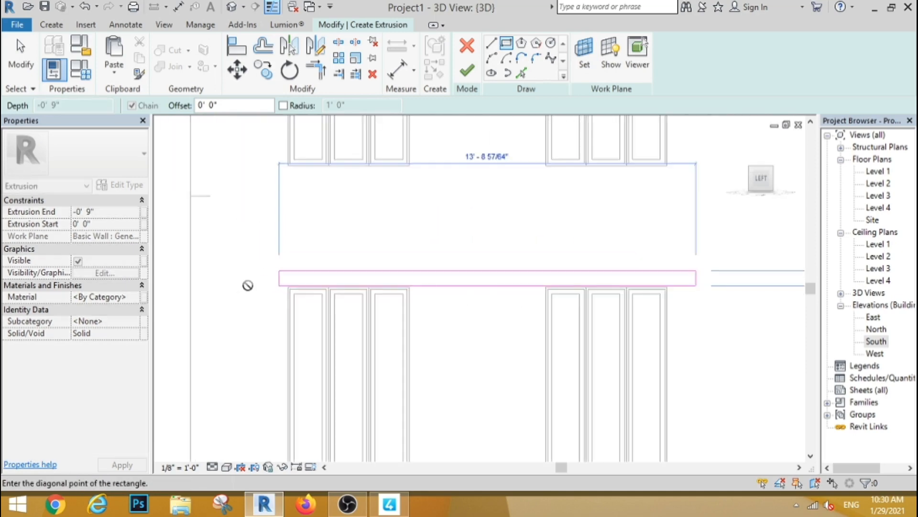
{"action": "left_click", "coordinate": [254, 276]}
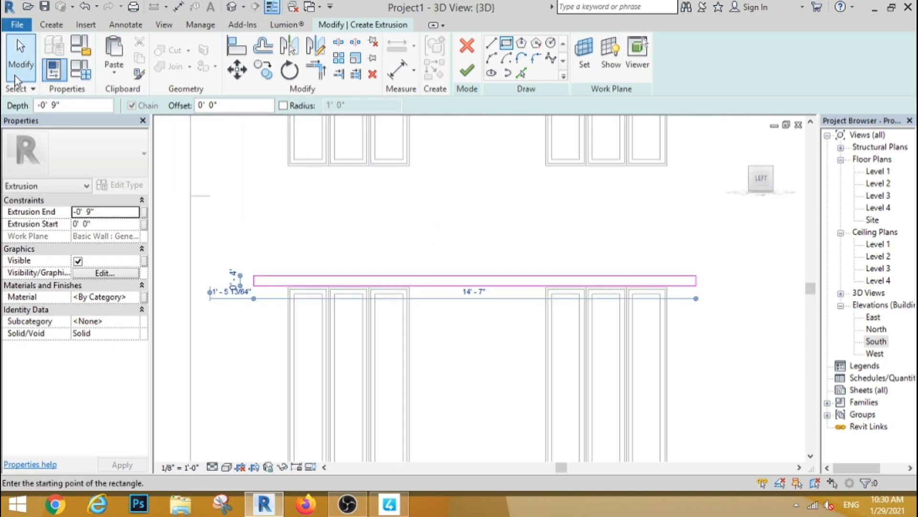
{"action": "left_click", "coordinate": [16, 76]}
- Copy the horizontal rectangle 10'-0" straight up so it sits above the two upper-floor windows
{"action": "scroll", "coordinate": [204, 148], "scroll_direction": "down", "scroll_amount": 2}
{"action": "left_click_drag", "start_coordinate": [201, 185], "coordinate": [501, 261]}
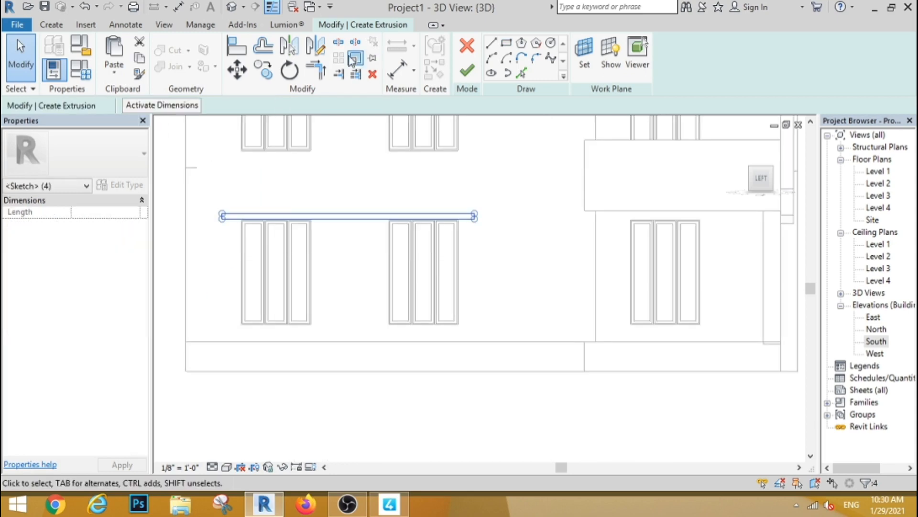
{"action": "left_click", "coordinate": [265, 71]}
{"action": "left_click", "coordinate": [462, 327]}
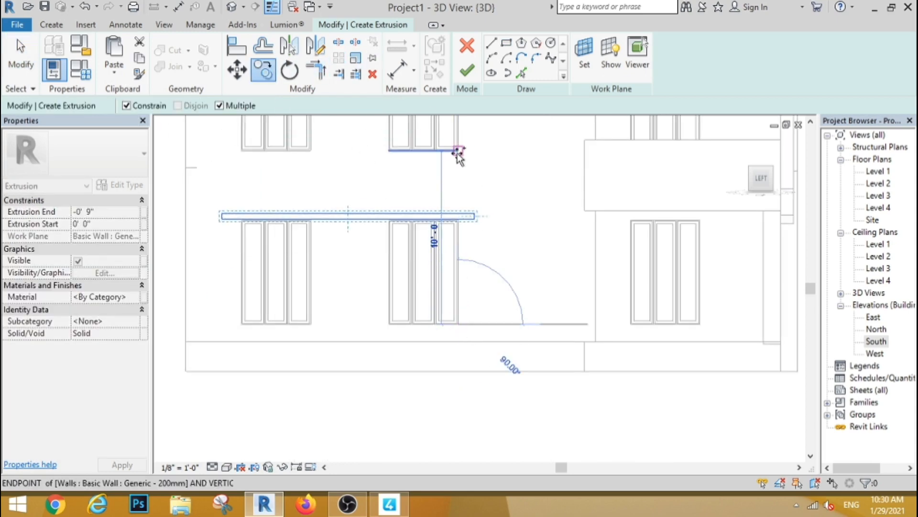
{"action": "left_click", "coordinate": [457, 153]}
{"action": "left_click", "coordinate": [20, 57]}
- Set the extrusion end to 2' and finish the window sunshade extrusion
{"action": "left_click", "coordinate": [106, 212]}
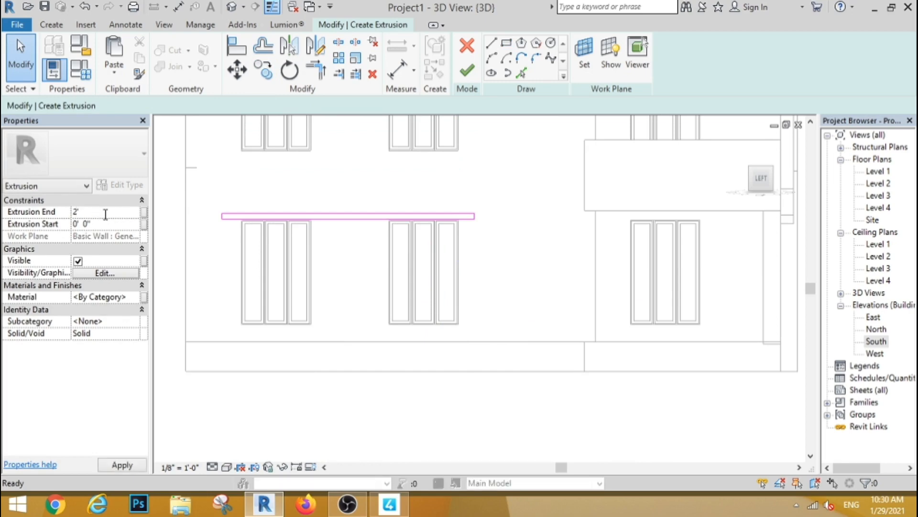
{"action": "key", "text": "Return"}
{"action": "left_click", "coordinate": [467, 71]}
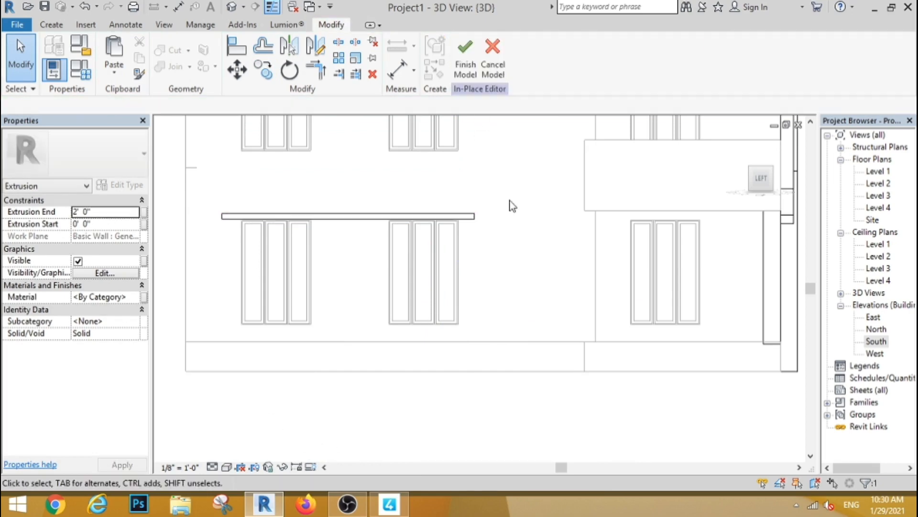
- Examine the new side sunshades and parapet fins together with the front frames in 3D
{"action": "scroll", "coordinate": [511, 204], "scroll_direction": "down", "scroll_amount": 2}
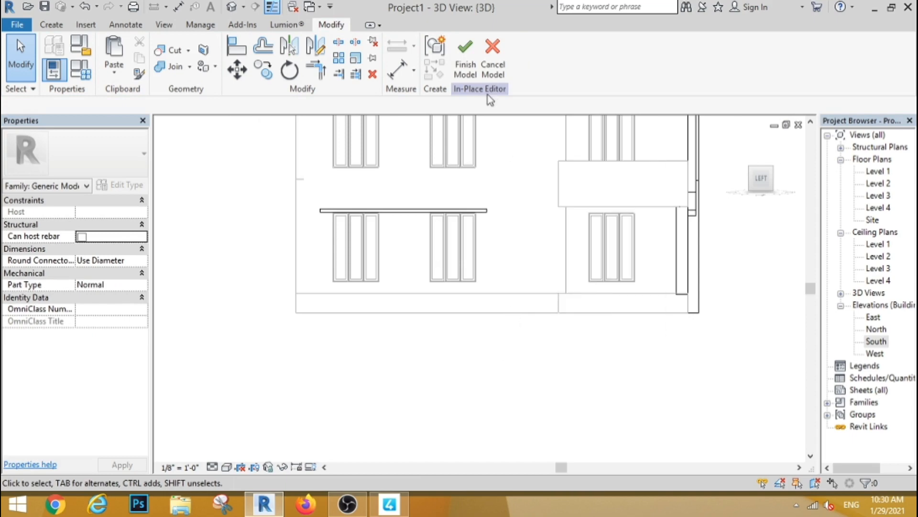
{"action": "scroll", "coordinate": [567, 341], "scroll_direction": "down", "scroll_amount": 3}
{"action": "middle_click_drag", "start_coordinate": [566, 340], "coordinate": [503, 369], "text": "shift"}
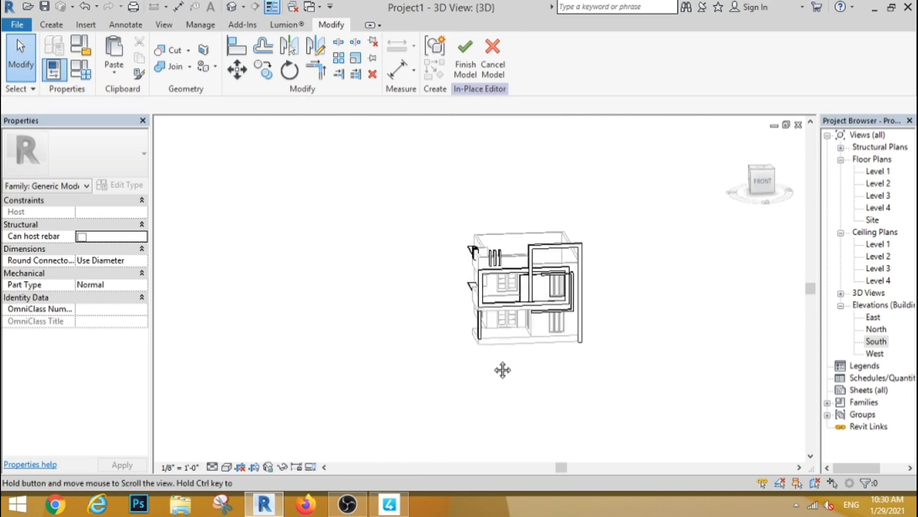
{"action": "scroll", "coordinate": [493, 335], "scroll_direction": "up", "scroll_amount": 2}
{"action": "scroll", "coordinate": [483, 320], "scroll_direction": "down", "scroll_amount": 2}
{"action": "scroll", "coordinate": [479, 312], "scroll_direction": "up", "scroll_amount": 5}
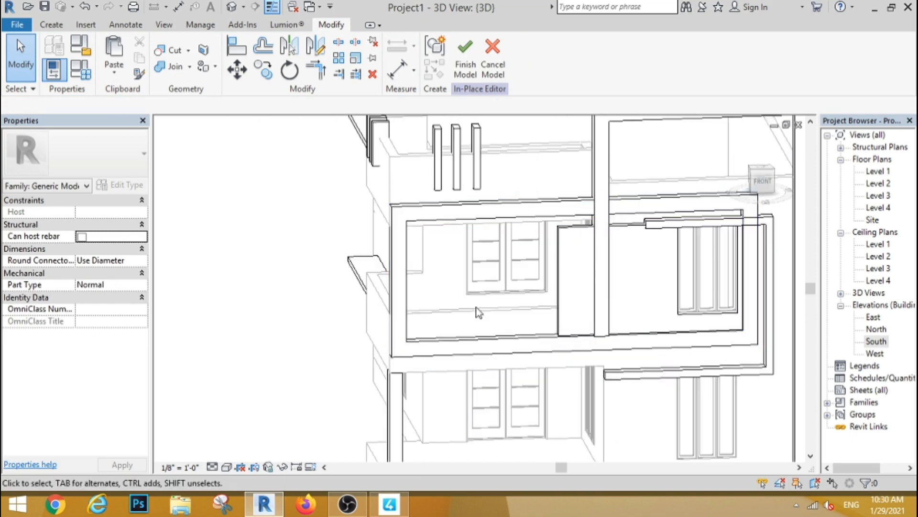
{"action": "scroll", "coordinate": [479, 312], "scroll_direction": "down", "scroll_amount": 3}
{"action": "scroll", "coordinate": [622, 229], "scroll_direction": "up", "scroll_amount": 4}
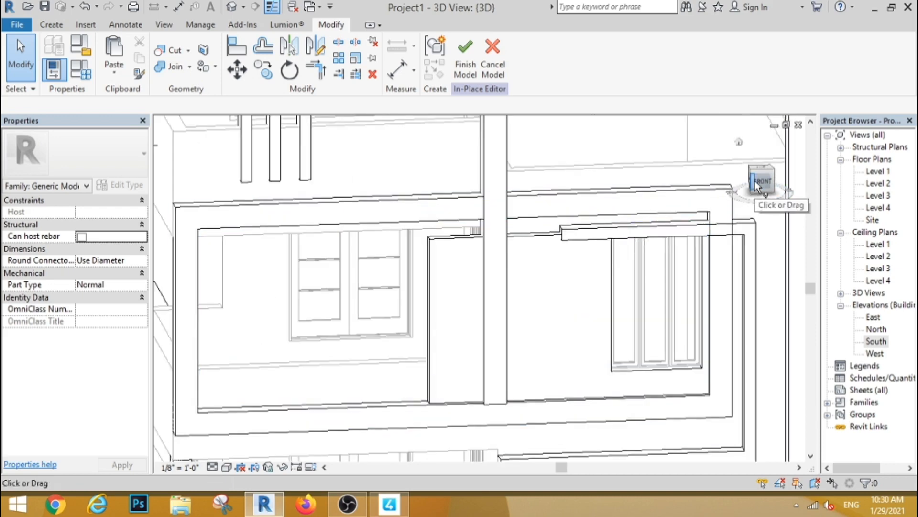
- Stretch the top of the front window's surround panel up to the wide frame's inner top edge and finish the in-place model
{"action": "left_click", "coordinate": [756, 184]}
{"action": "scroll", "coordinate": [574, 250], "scroll_direction": "up", "scroll_amount": 5}
{"action": "left_click", "coordinate": [566, 268]}
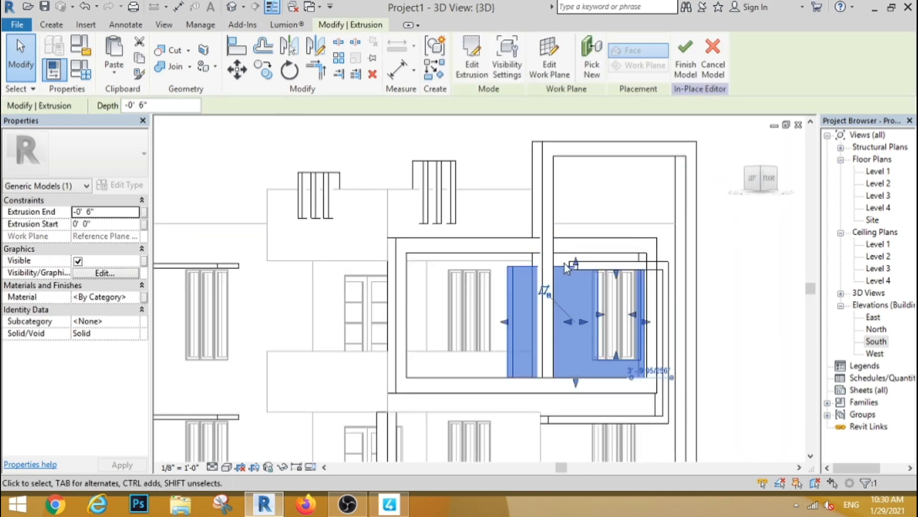
{"action": "scroll", "coordinate": [569, 269], "scroll_direction": "up", "scroll_amount": 3}
{"action": "left_click_drag", "start_coordinate": [597, 271], "coordinate": [595, 235]}
{"action": "key", "text": "Escape"}
{"action": "scroll", "coordinate": [447, 244], "scroll_direction": "down", "scroll_amount": 6}
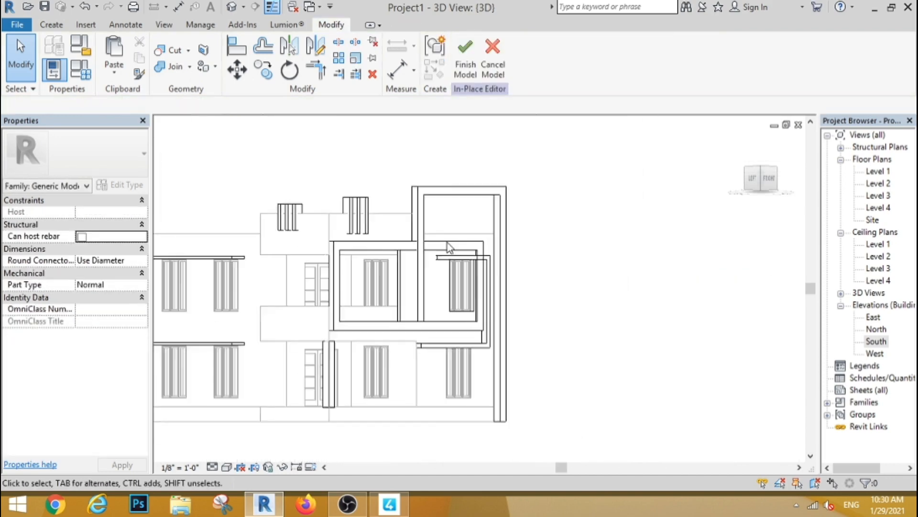
{"action": "left_click", "coordinate": [467, 65]}
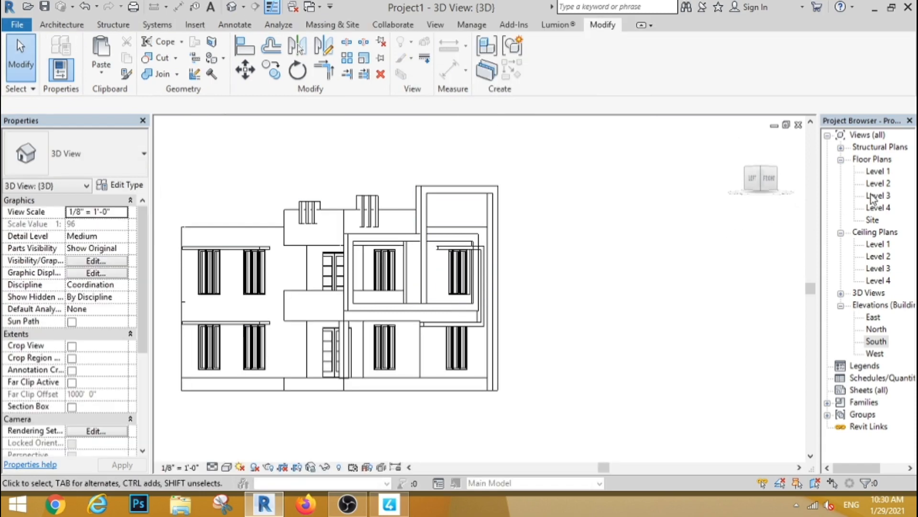
- On Level 3, draw a 900mm Pipe railing between the two square posts of the tall front frame, finish it and check it in 3D
{"action": "double_click", "coordinate": [878, 196]}
{"action": "scroll", "coordinate": [469, 283], "scroll_direction": "up", "scroll_amount": 5}
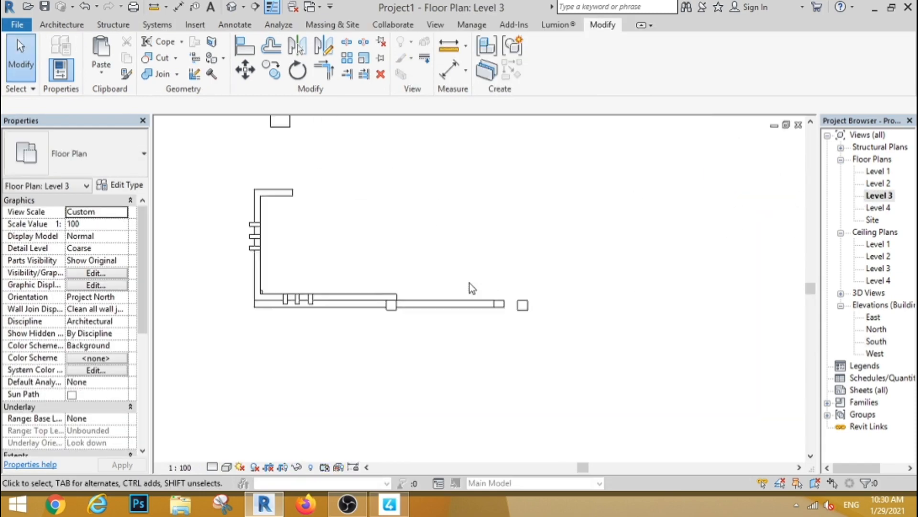
{"action": "left_click", "coordinate": [62, 24]}
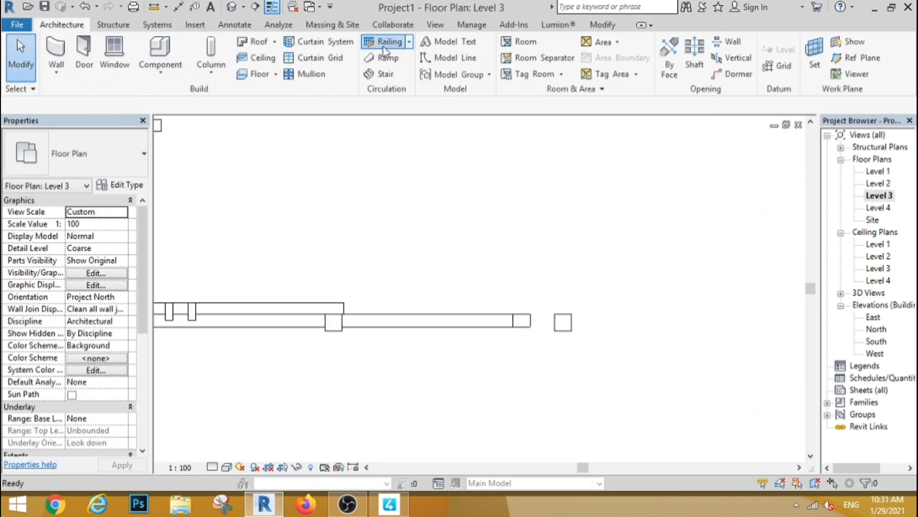
{"action": "left_click", "coordinate": [73, 161]}
{"action": "left_click", "coordinate": [39, 231]}
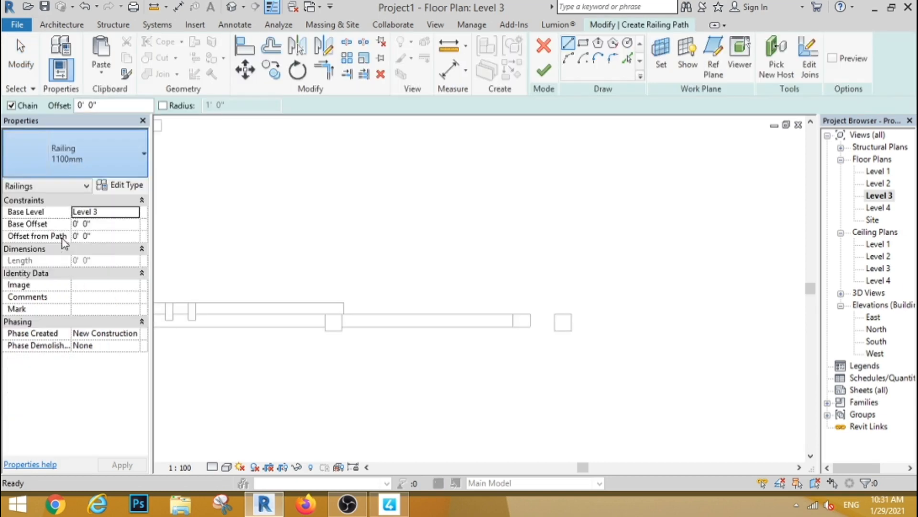
{"action": "scroll", "coordinate": [352, 326], "scroll_direction": "up", "scroll_amount": 4}
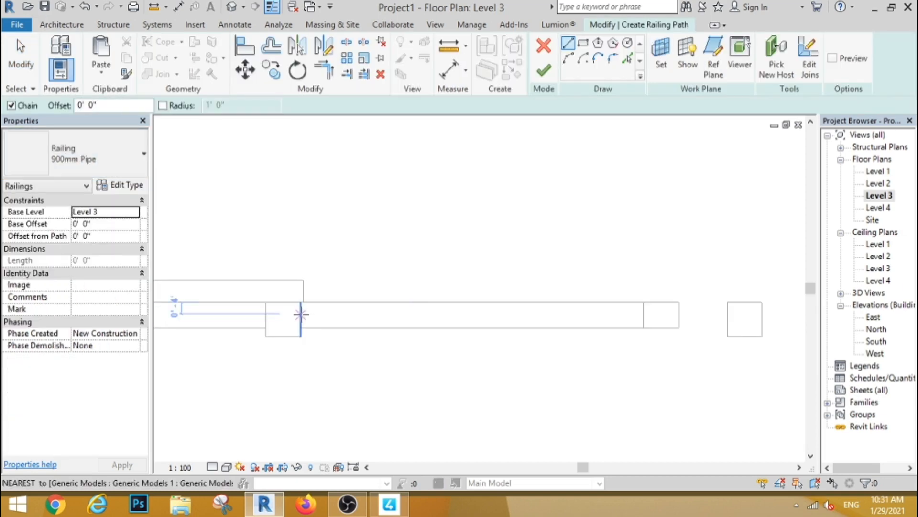
{"action": "left_click", "coordinate": [300, 314]}
{"action": "left_click", "coordinate": [726, 314]}
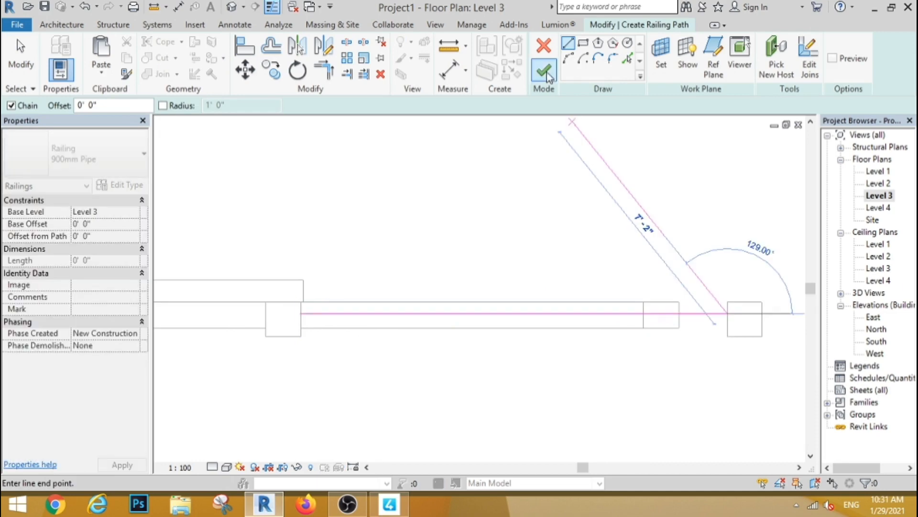
{"action": "left_click", "coordinate": [234, 9]}
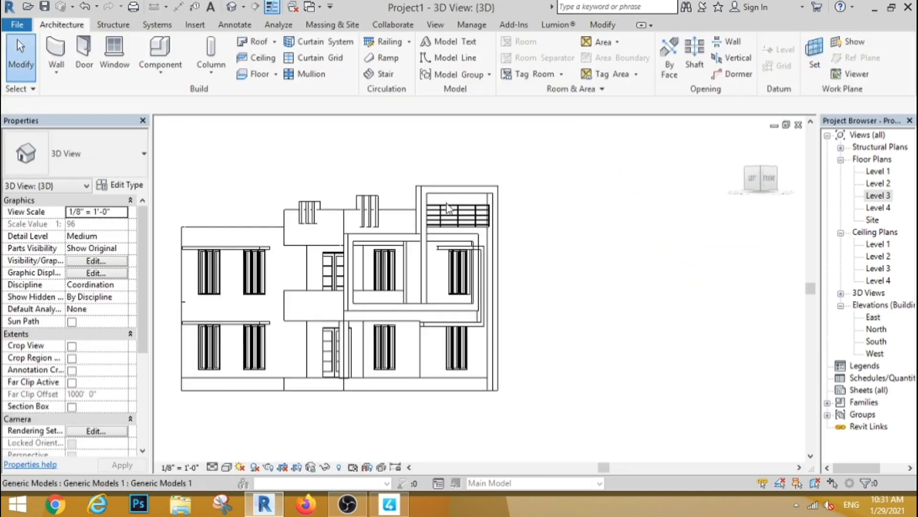
{"action": "scroll", "coordinate": [451, 186], "scroll_direction": "up", "scroll_amount": 5}
{"action": "scroll", "coordinate": [469, 179], "scroll_direction": "down", "scroll_amount": 5}
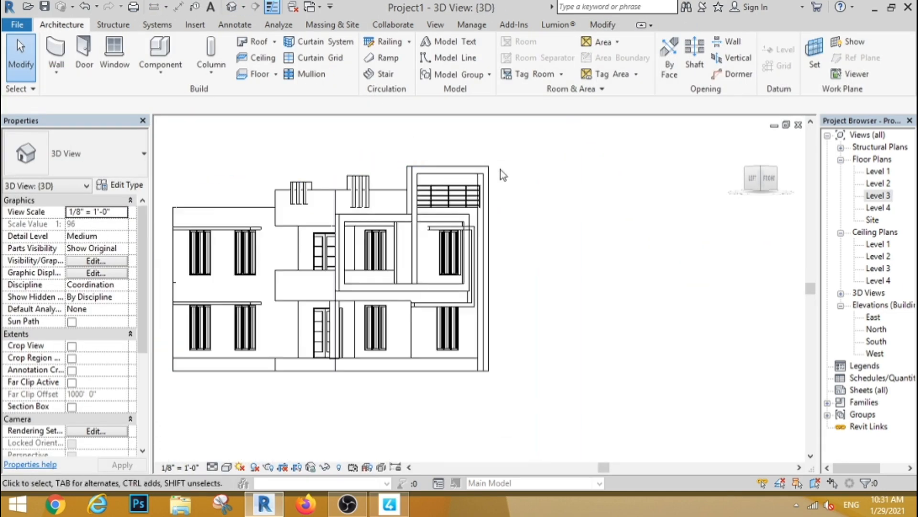
{"action": "scroll", "coordinate": [500, 172], "scroll_direction": "down", "scroll_amount": 1}
{"action": "middle_click_drag", "start_coordinate": [547, 262], "coordinate": [478, 363], "text": "shift"}
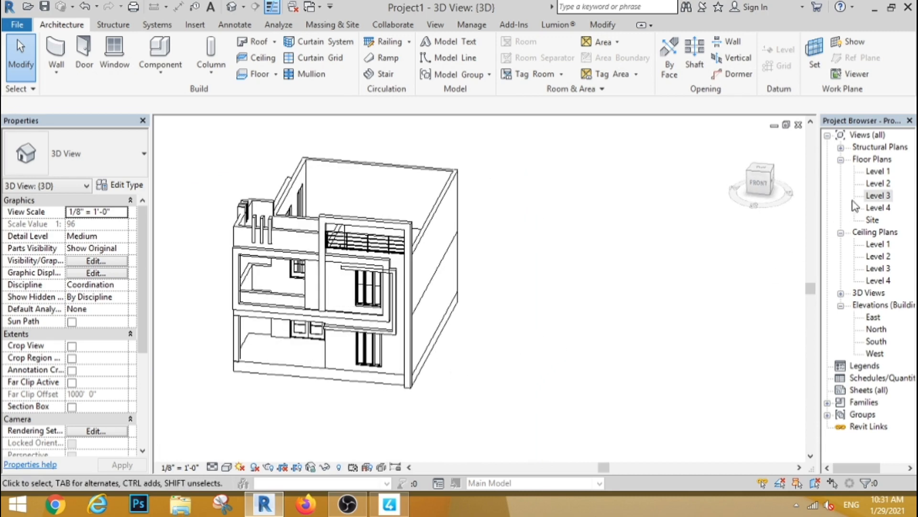
- Set the Level 3 floor plan's underlay base level to Level 2
{"action": "double_click", "coordinate": [878, 195]}
{"action": "scroll", "coordinate": [618, 220], "scroll_direction": "down", "scroll_amount": 3}
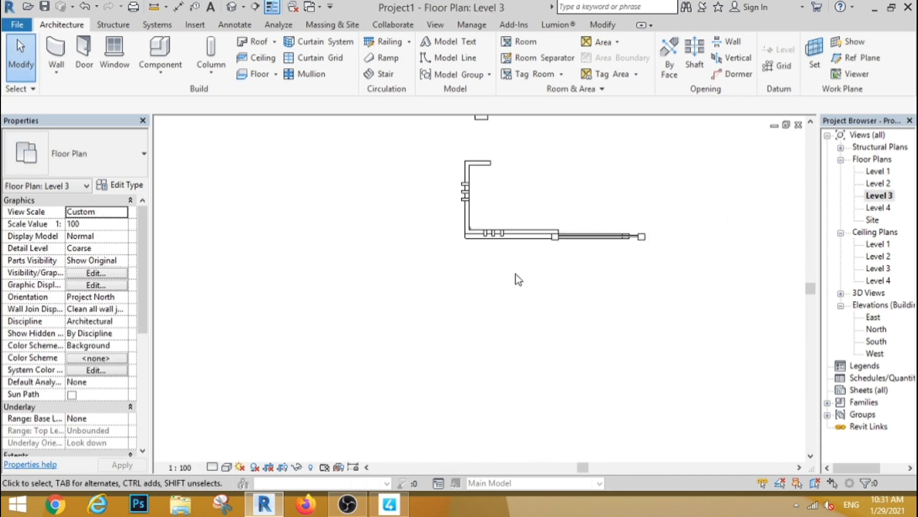
{"action": "scroll", "coordinate": [521, 210], "scroll_direction": "up", "scroll_amount": 3}
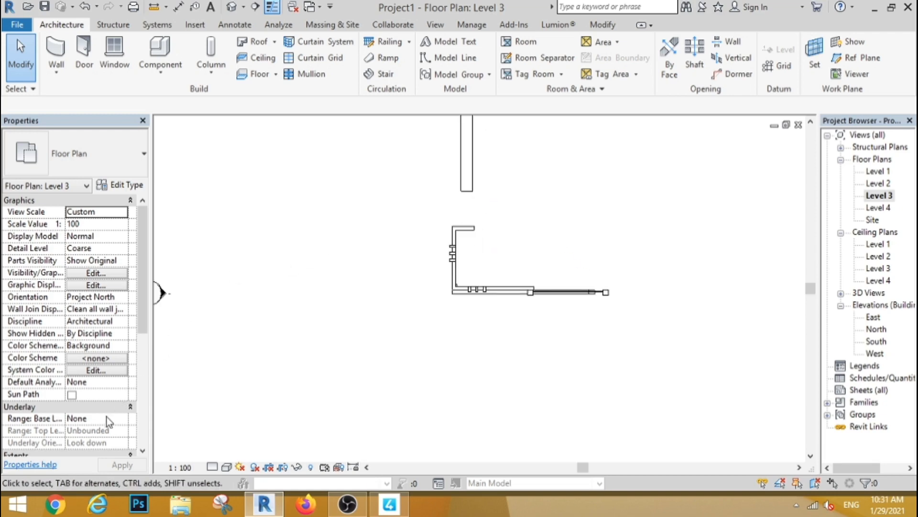
{"action": "left_click_drag", "start_coordinate": [146, 328], "coordinate": [136, 378]}
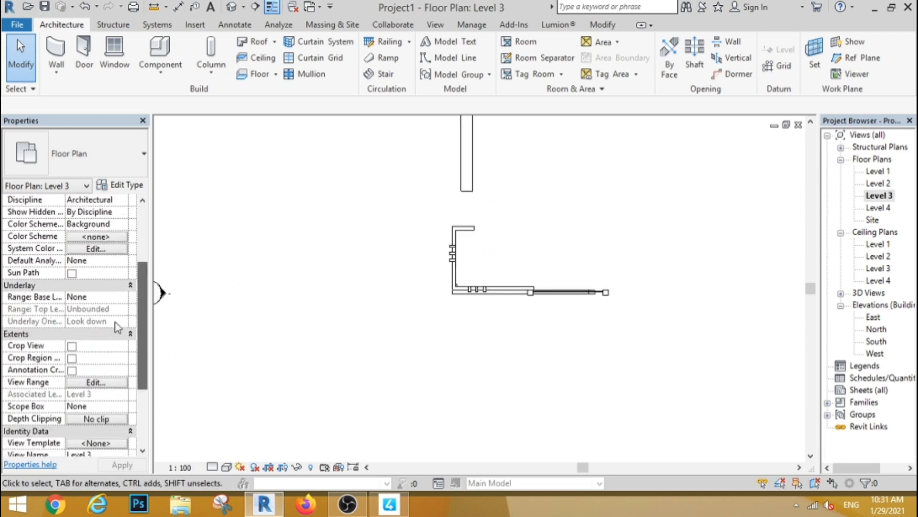
{"action": "left_click", "coordinate": [123, 297]}
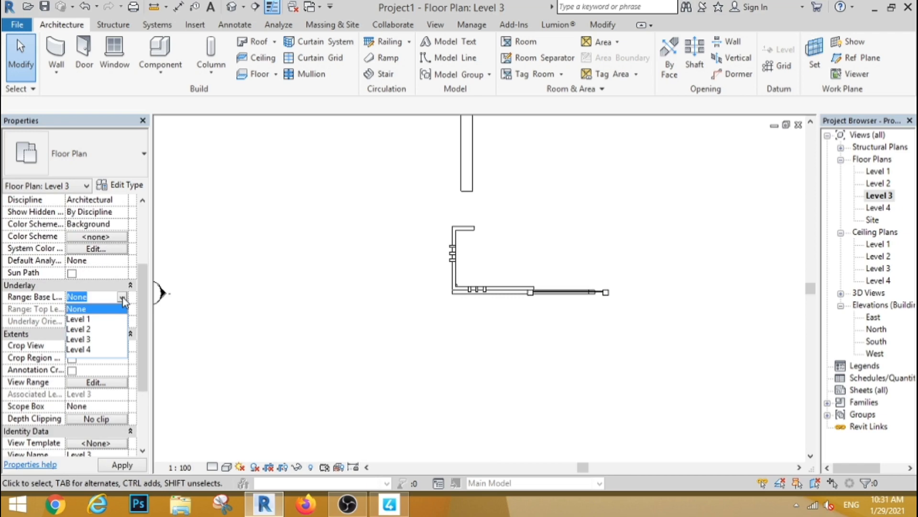
{"action": "left_click", "coordinate": [81, 329]}
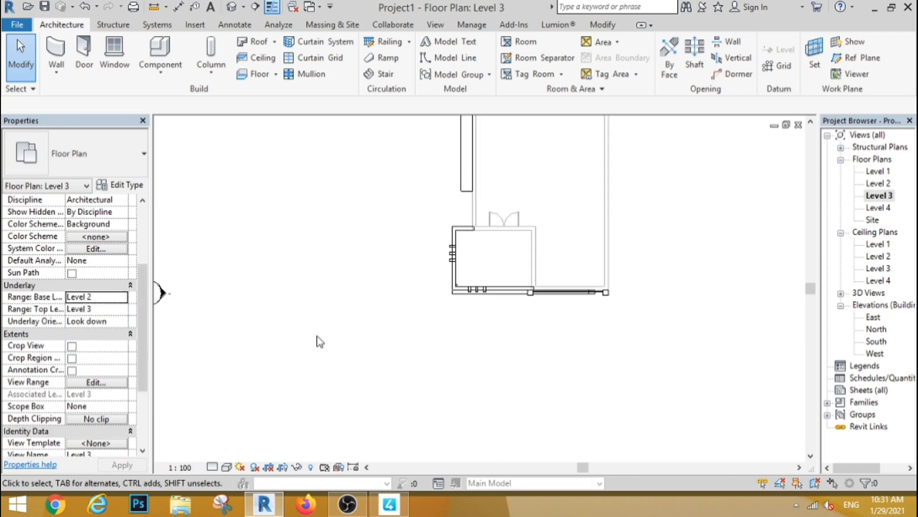
{"action": "middle_click_drag", "start_coordinate": [565, 188], "coordinate": [441, 263]}
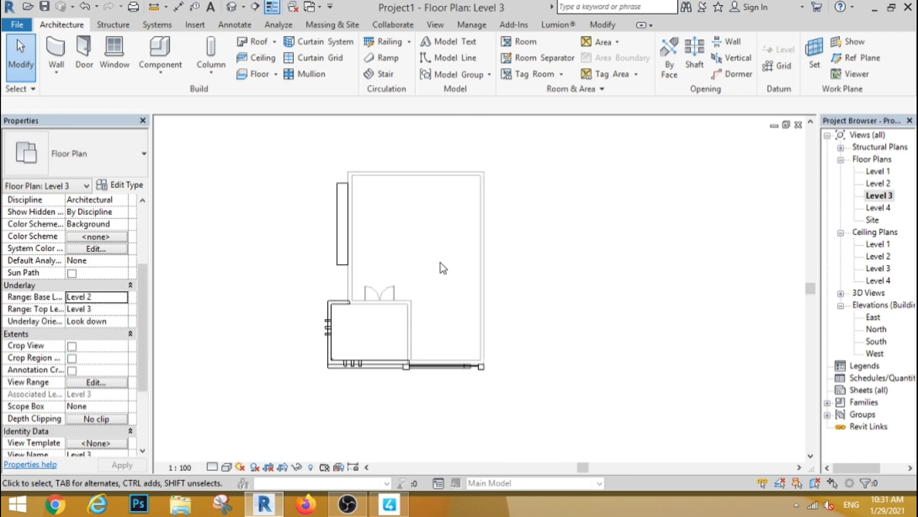
{"action": "left_click", "coordinate": [344, 310]}
{"action": "scroll", "coordinate": [361, 305], "scroll_direction": "up", "scroll_amount": 3}
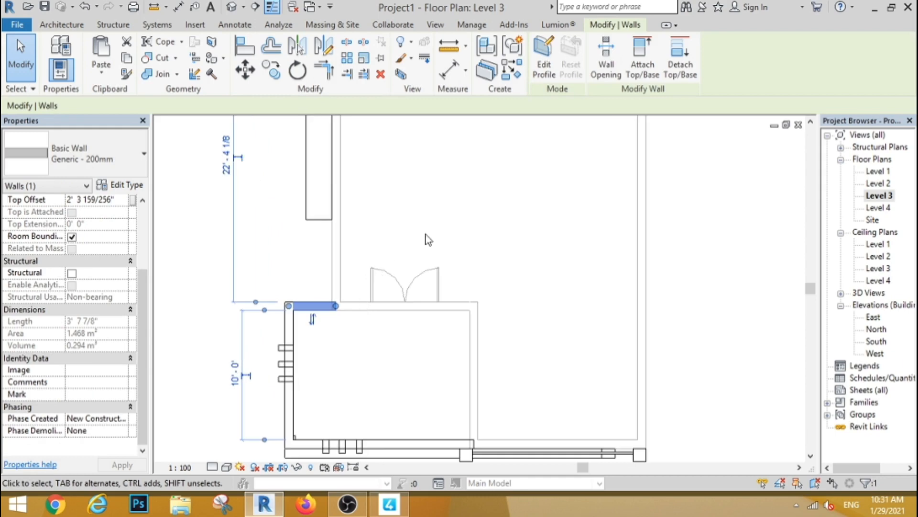
{"action": "key", "text": "w"}
{"action": "key", "text": "a"}
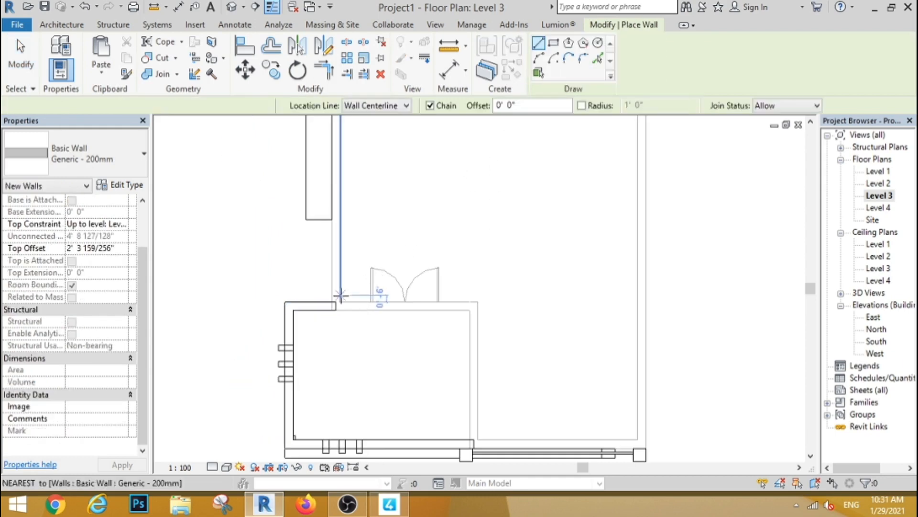
{"action": "left_click", "coordinate": [553, 43]}
{"action": "scroll", "coordinate": [414, 292], "scroll_direction": "down", "scroll_amount": 3}
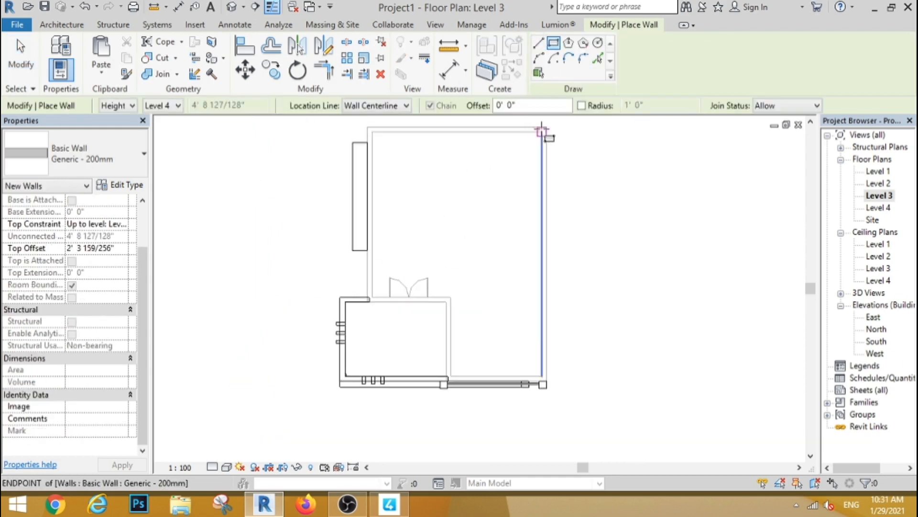
{"action": "scroll", "coordinate": [542, 127], "scroll_direction": "up", "scroll_amount": 2}
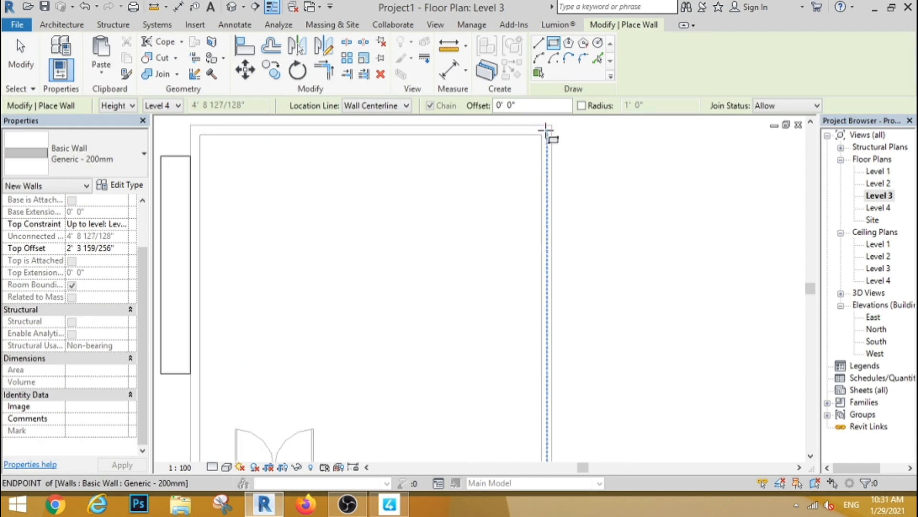
{"action": "left_click", "coordinate": [548, 130]}
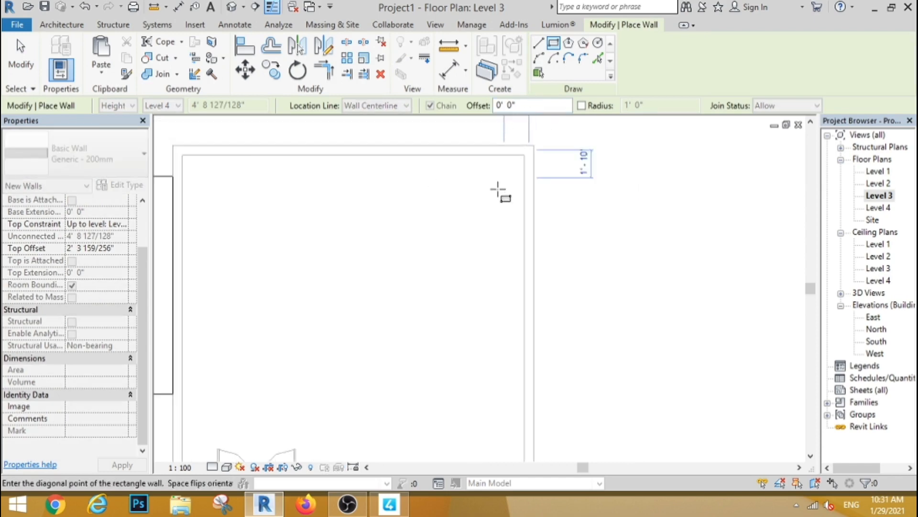
{"action": "scroll", "coordinate": [498, 190], "scroll_direction": "down", "scroll_amount": 2}
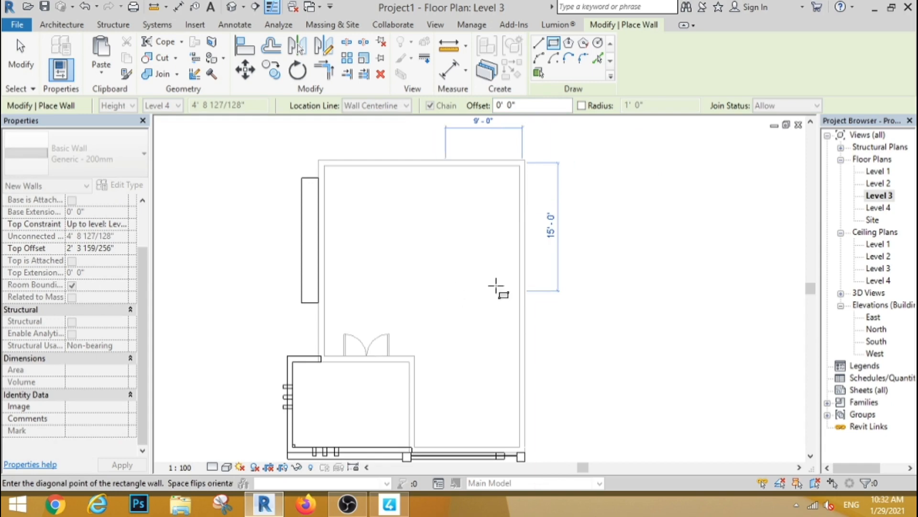
{"action": "double_click", "coordinate": [880, 208]}
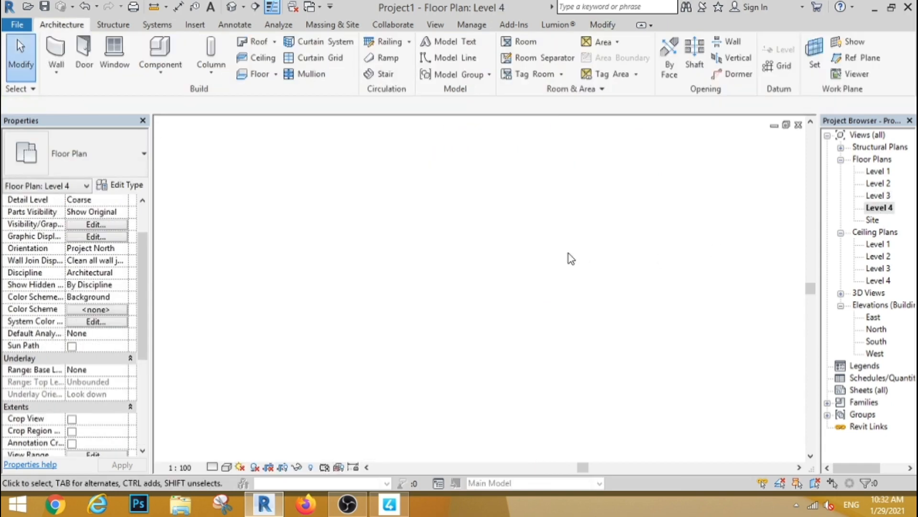
{"action": "double_click", "coordinate": [879, 195]}
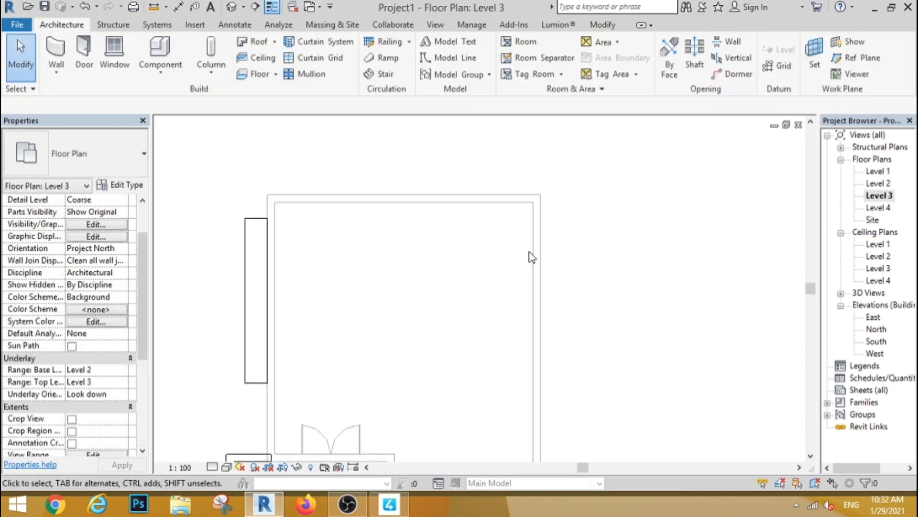
- Draw a rectangle of Generic - 200mm walls on Level 3, from the underlay's rear outer corner to the front parapet wall, about 33'-8" long
{"action": "scroll", "coordinate": [528, 258], "scroll_direction": "down", "scroll_amount": 4}
{"action": "scroll", "coordinate": [464, 322], "scroll_direction": "up", "scroll_amount": 5}
{"action": "left_click", "coordinate": [389, 263]}
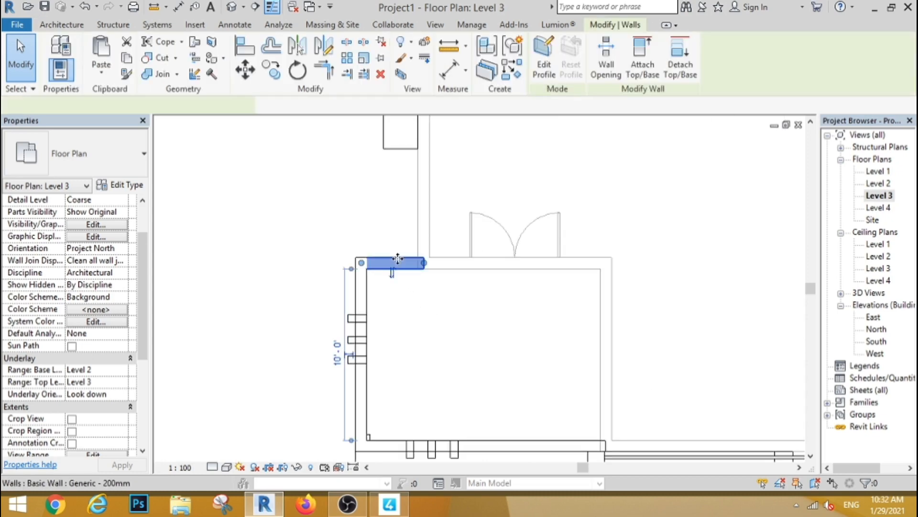
{"action": "key", "text": "w"}
{"action": "key", "text": "a"}
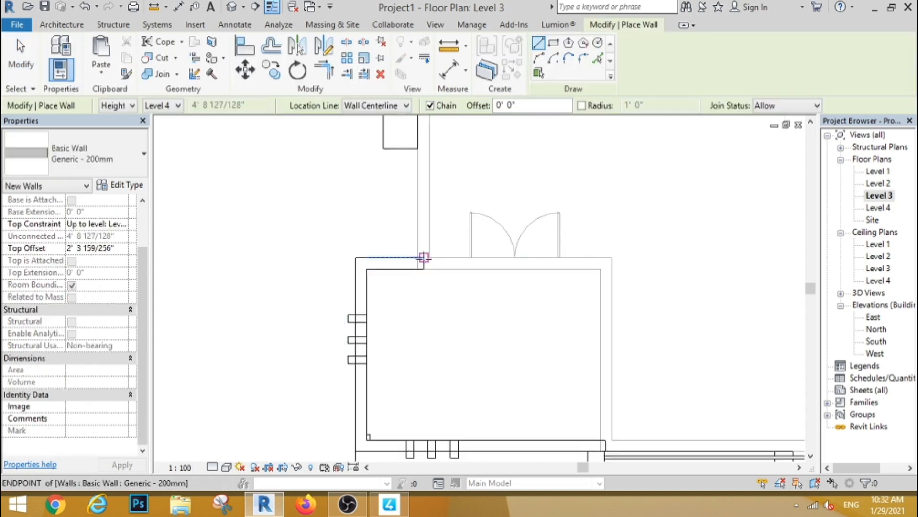
{"action": "scroll", "coordinate": [424, 258], "scroll_direction": "down", "scroll_amount": 2}
{"action": "left_click", "coordinate": [553, 43]}
{"action": "scroll", "coordinate": [575, 223], "scroll_direction": "down", "scroll_amount": 3}
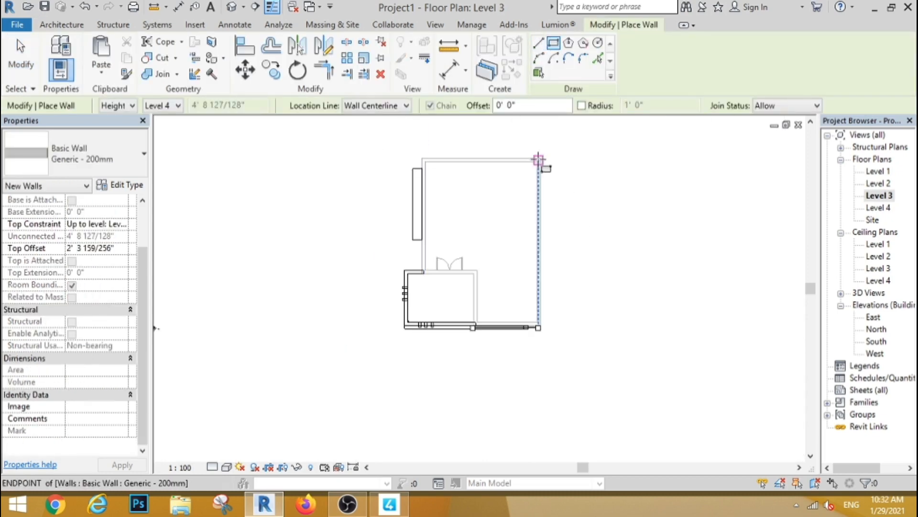
{"action": "left_click", "coordinate": [538, 160]}
{"action": "scroll", "coordinate": [435, 271], "scroll_direction": "up", "scroll_amount": 2}
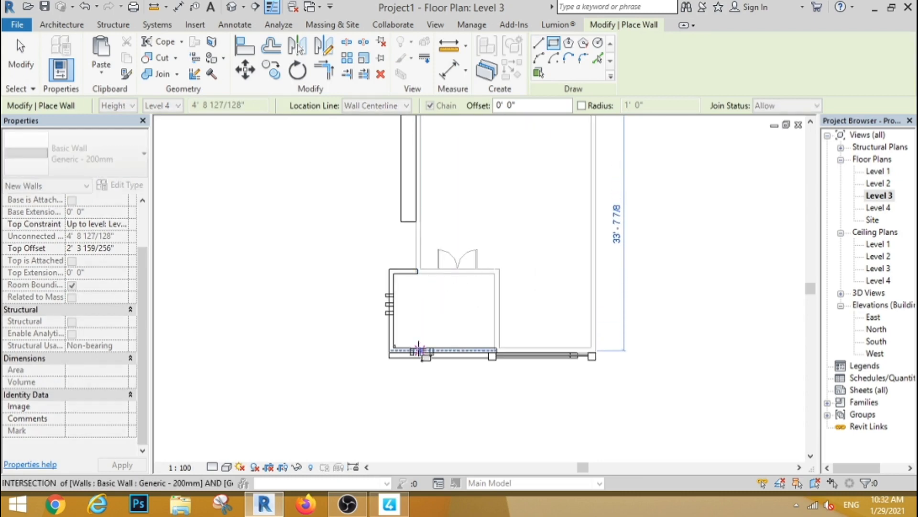
{"action": "left_click", "coordinate": [419, 351]}
{"action": "left_click", "coordinate": [21, 54]}
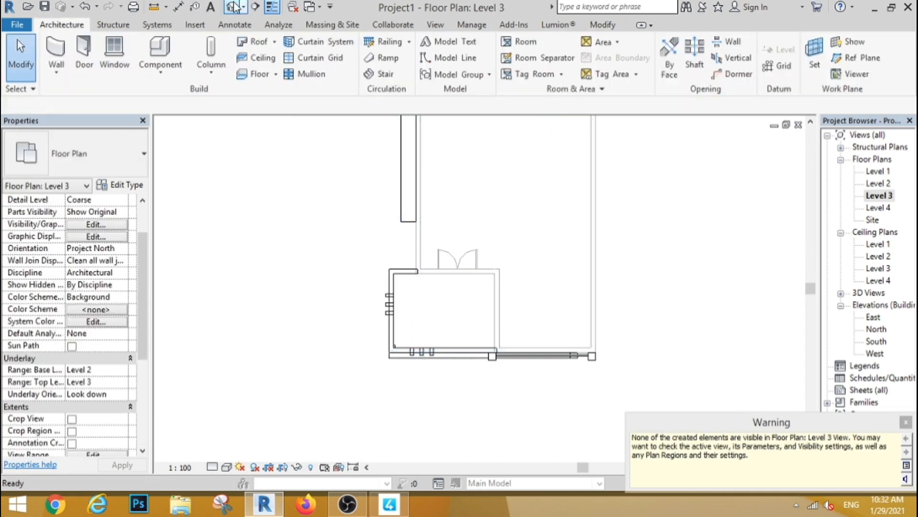
- Examine the height of the new rectangular walls relative to the house in 3D and in the South elevation
{"action": "left_click", "coordinate": [231, 7]}
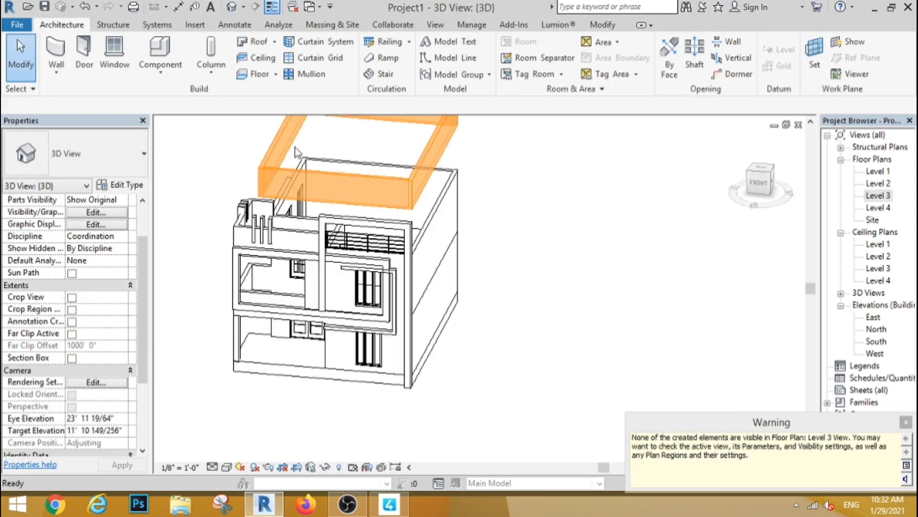
{"action": "right_click", "coordinate": [335, 300]}
{"action": "left_click", "coordinate": [204, 277]}
{"action": "middle_click_drag", "start_coordinate": [200, 271], "coordinate": [445, 229], "text": "shift"}
{"action": "scroll", "coordinate": [526, 239], "scroll_direction": "down", "scroll_amount": 3}
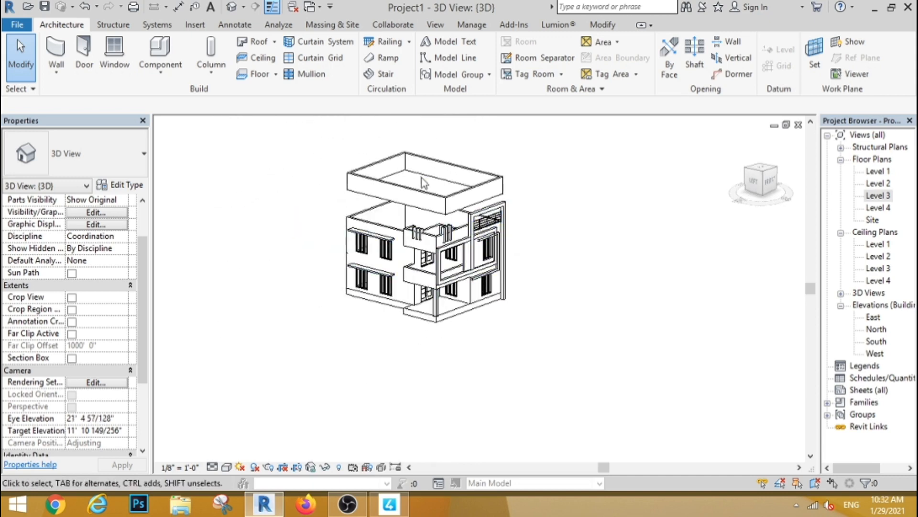
{"action": "right_click", "coordinate": [752, 185]}
{"action": "left_click", "coordinate": [660, 291]}
{"action": "double_click", "coordinate": [877, 341]}
{"action": "scroll", "coordinate": [601, 279], "scroll_direction": "up", "scroll_amount": 5}
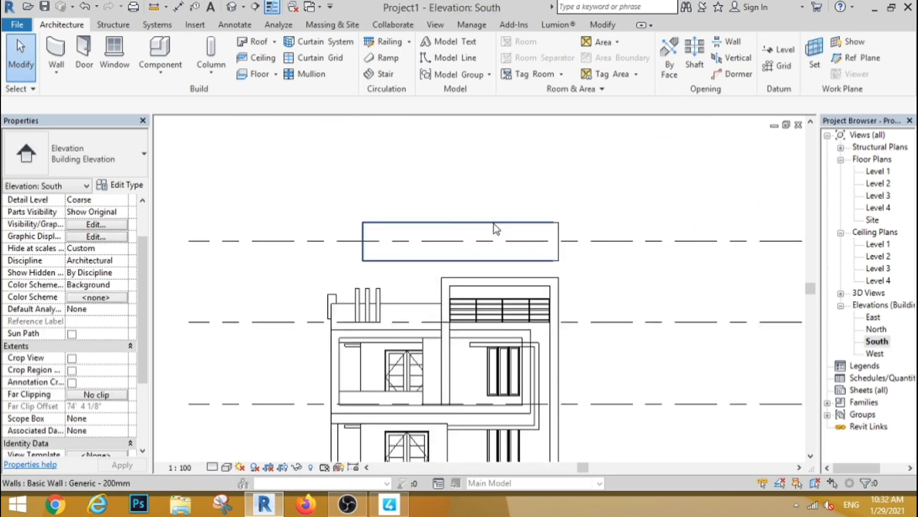
- Try to move the four new walls from their lower corner down towards the house in the South elevation
{"action": "left_click_drag", "start_coordinate": [601, 279], "coordinate": [249, 211]}
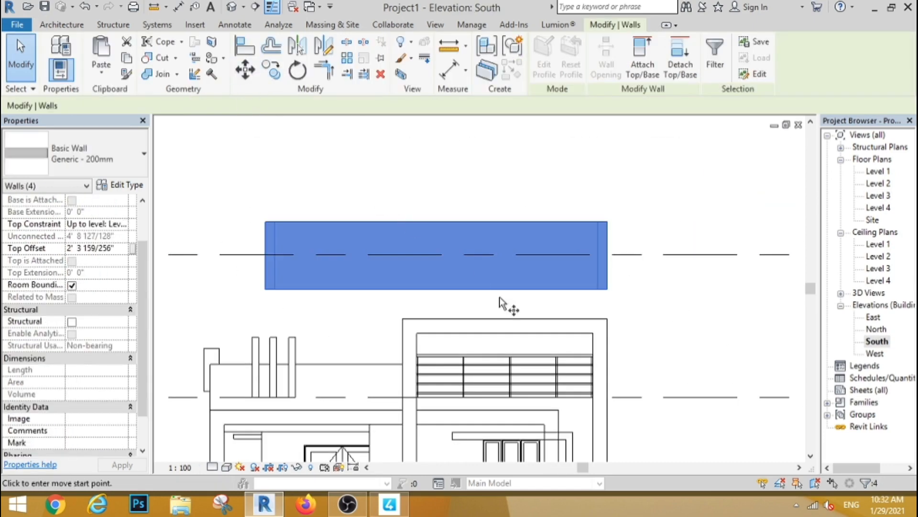
{"action": "scroll", "coordinate": [588, 321], "scroll_direction": "down", "scroll_amount": 2}
{"action": "scroll", "coordinate": [588, 321], "scroll_direction": "up", "scroll_amount": 1}
{"action": "key", "text": "m"}
{"action": "key", "text": "v"}
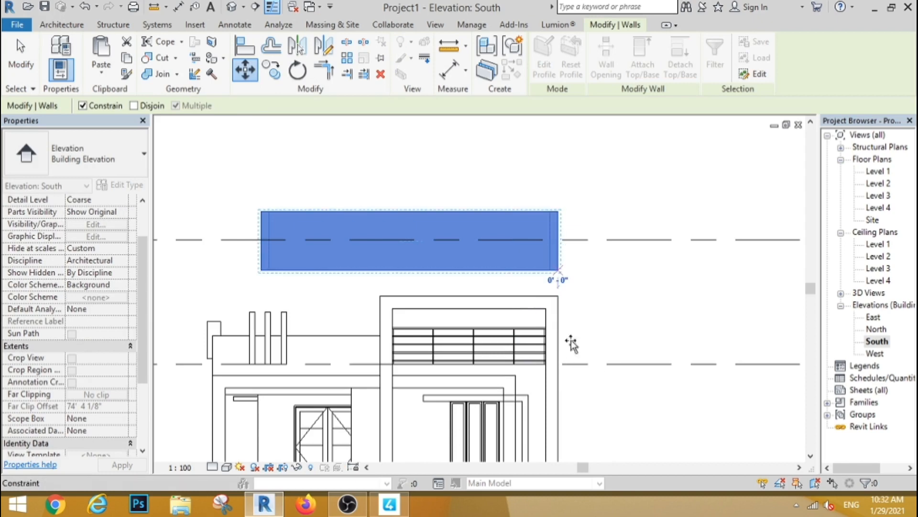
{"action": "left_click", "coordinate": [20, 59]}
{"action": "left_click_drag", "start_coordinate": [582, 254], "coordinate": [210, 258]}
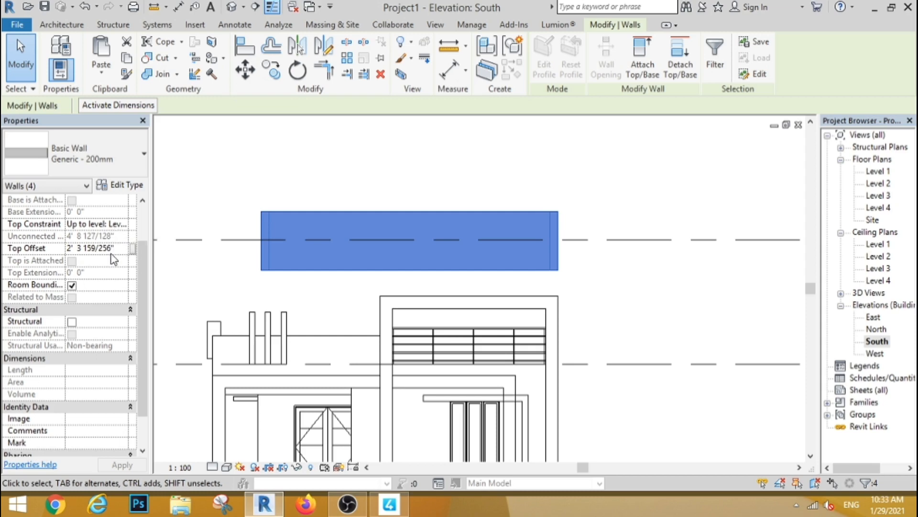
{"action": "left_click", "coordinate": [124, 226]}
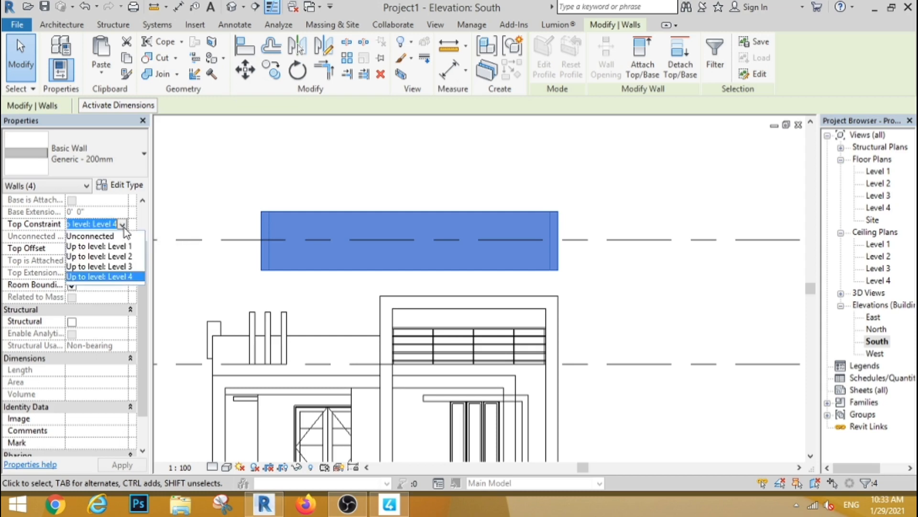
{"action": "left_click", "coordinate": [124, 227]}
{"action": "left_click", "coordinate": [371, 176]}
{"action": "left_click_drag", "start_coordinate": [592, 256], "coordinate": [352, 263]}
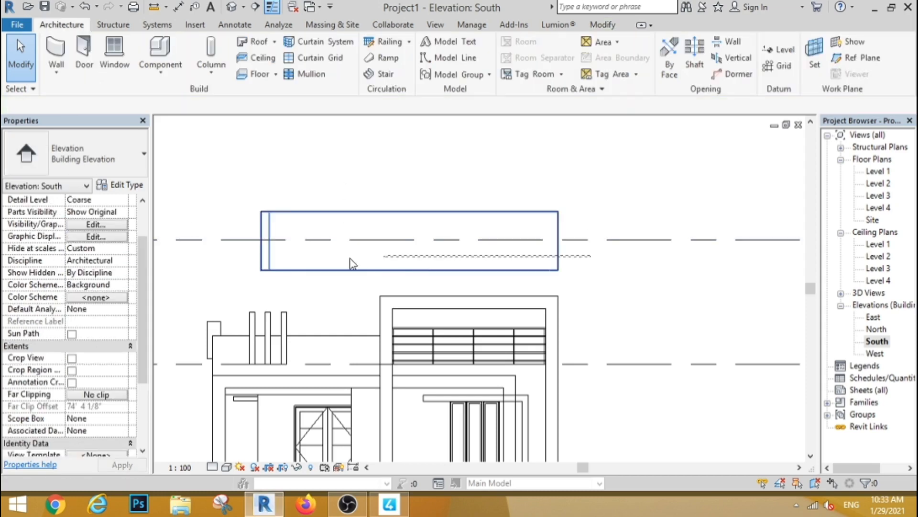
{"action": "left_click_drag", "start_coordinate": [251, 259], "coordinate": [252, 259]}
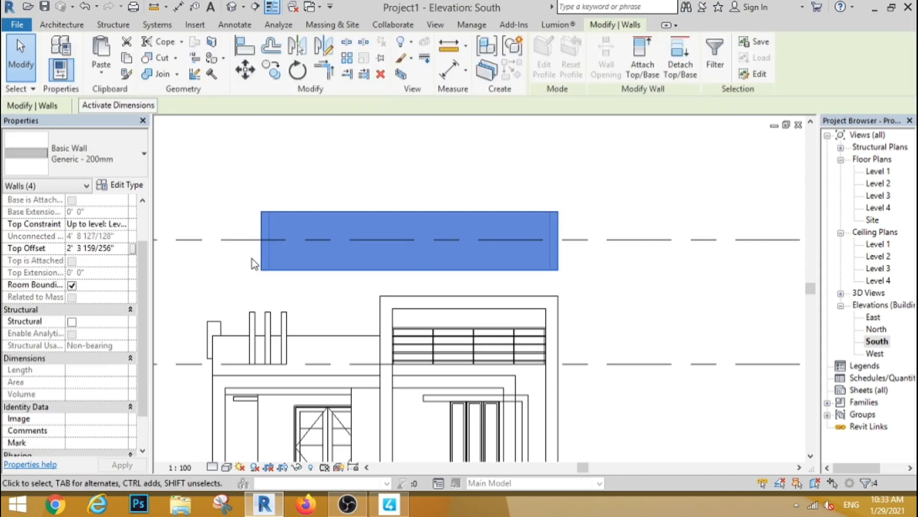
{"action": "left_click", "coordinate": [503, 293]}
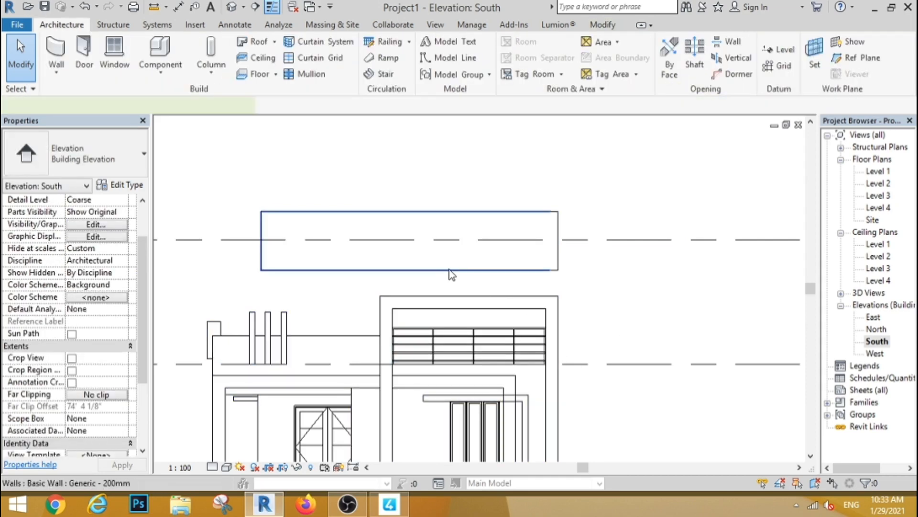
- Stretch the base of the new rectangle's front wall down to Level 3 in the South elevation and check it in 3D
{"action": "left_click", "coordinate": [422, 270]}
{"action": "left_click_drag", "start_coordinate": [407, 271], "coordinate": [406, 368]}
{"action": "left_click", "coordinate": [605, 292]}
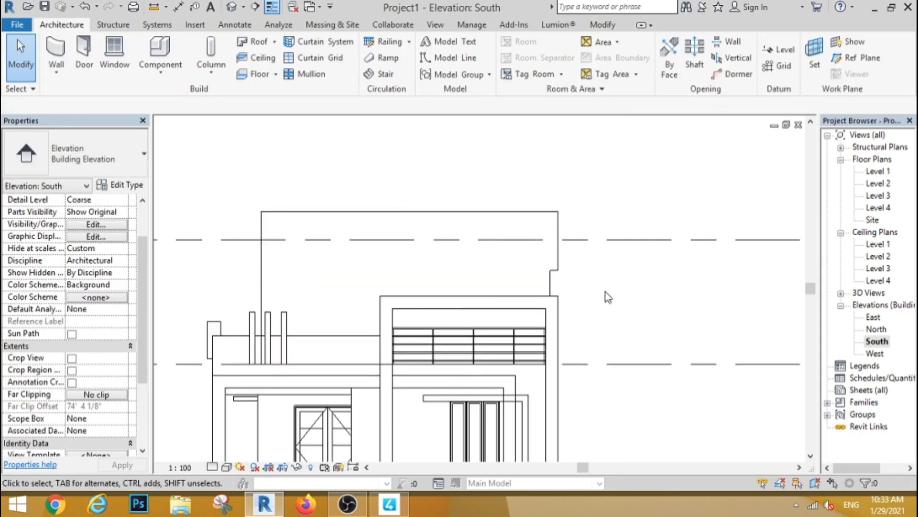
{"action": "scroll", "coordinate": [505, 287], "scroll_direction": "down", "scroll_amount": 3}
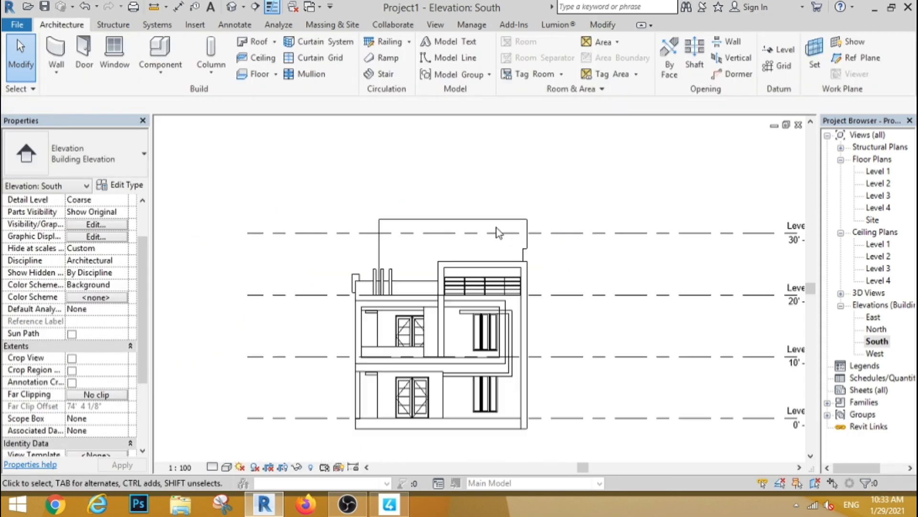
{"action": "left_click", "coordinate": [232, 6]}
{"action": "middle_click_drag", "start_coordinate": [363, 321], "coordinate": [449, 260], "text": "shift"}
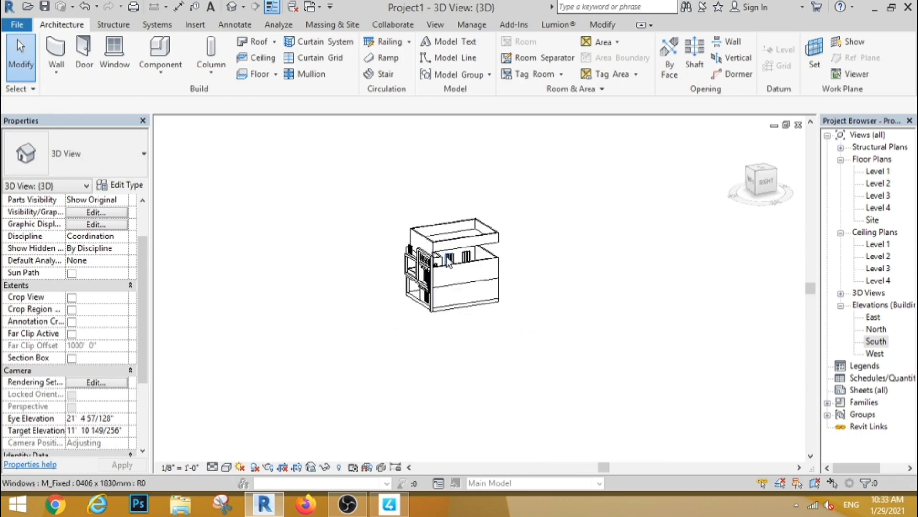
{"action": "scroll", "coordinate": [448, 261], "scroll_direction": "up", "scroll_amount": 6}
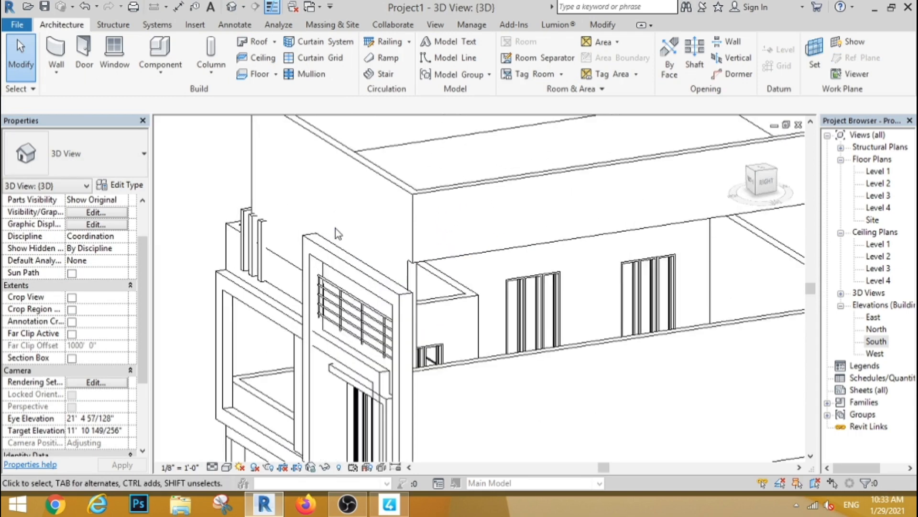
{"action": "scroll", "coordinate": [335, 229], "scroll_direction": "down", "scroll_amount": 4}
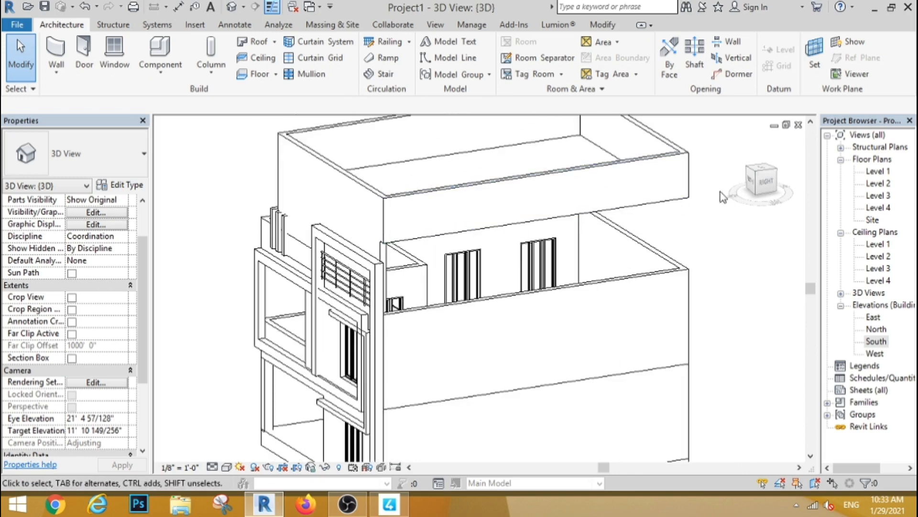
- Delete the four rectangular walls above the house, working from the right side view of the 3D model
{"action": "left_click", "coordinate": [763, 182]}
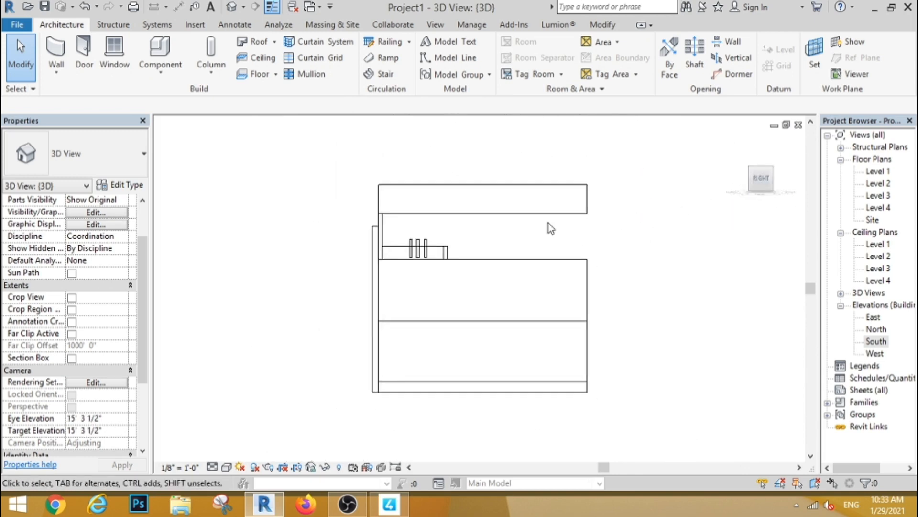
{"action": "left_click", "coordinate": [410, 184]}
{"action": "left_click", "coordinate": [382, 77]}
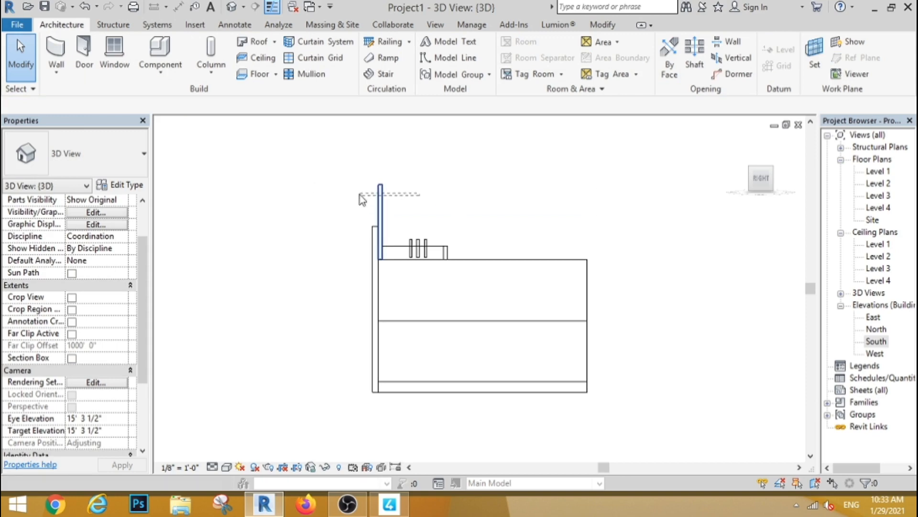
{"action": "left_click", "coordinate": [380, 201]}
{"action": "left_click", "coordinate": [382, 76]}
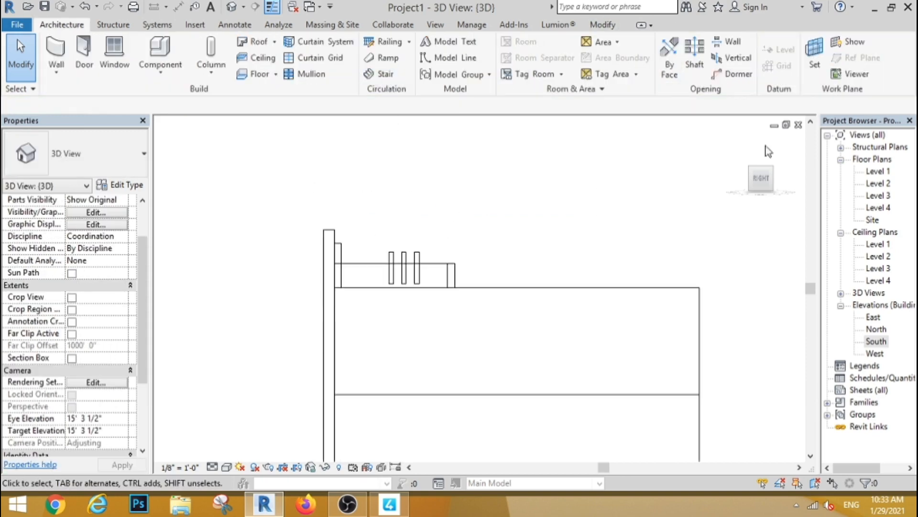
- Align the top of the long left roof wall with the top of the front balcony parapet
{"action": "left_click", "coordinate": [749, 139]}
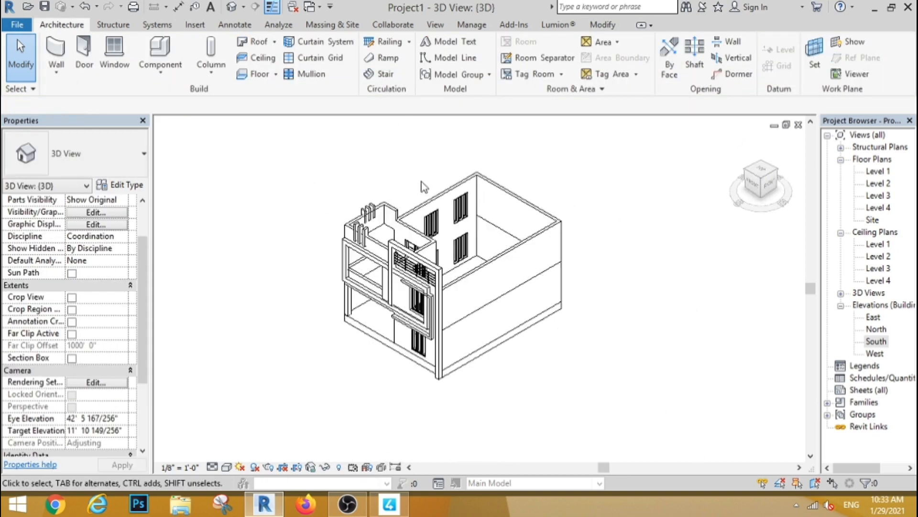
{"action": "scroll", "coordinate": [414, 178], "scroll_direction": "up", "scroll_amount": 3}
{"action": "scroll", "coordinate": [359, 232], "scroll_direction": "up", "scroll_amount": 1}
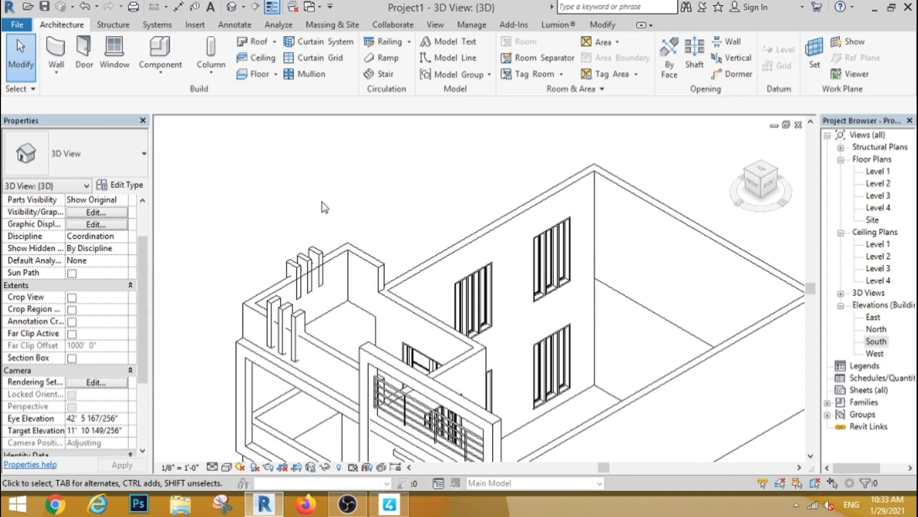
{"action": "left_click", "coordinate": [603, 24]}
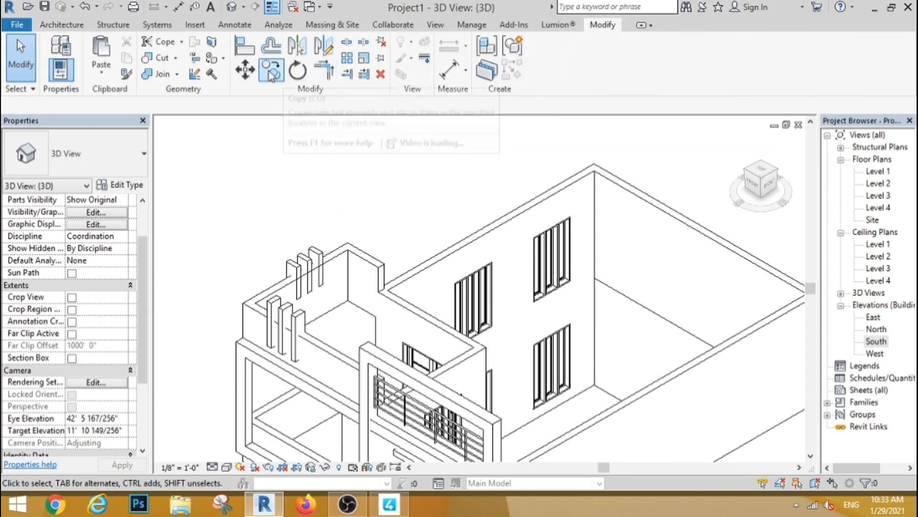
{"action": "left_click", "coordinate": [362, 255]}
{"action": "left_click", "coordinate": [421, 265]}
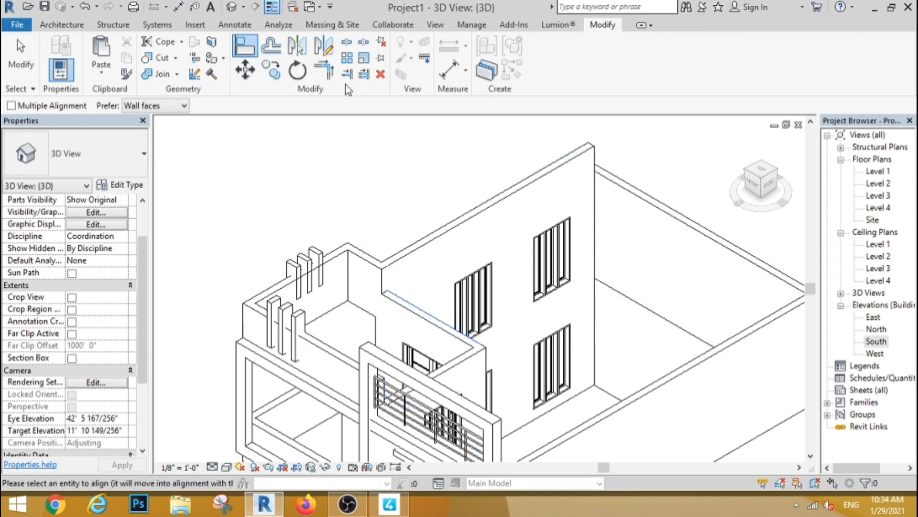
- Align the tops of the rear, right and front roof walls with the raised left wall using multiple alignment
{"action": "left_click", "coordinate": [10, 106]}
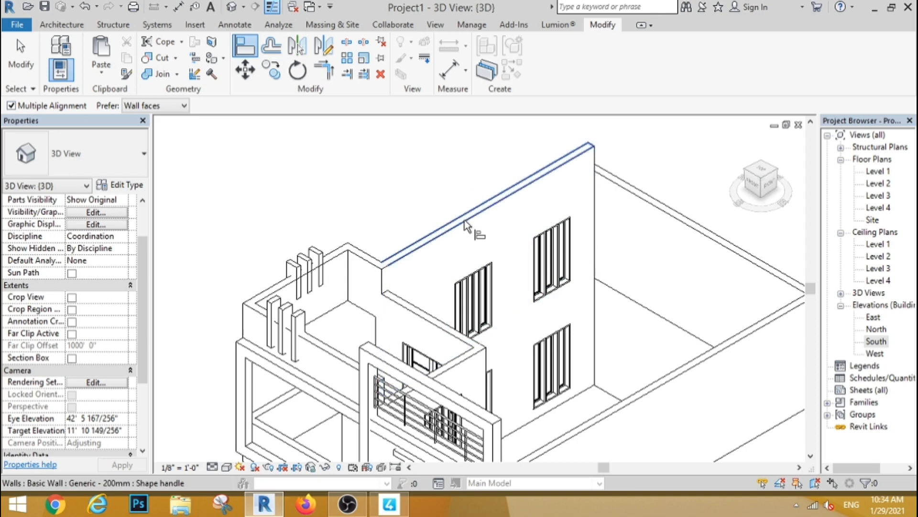
{"action": "left_click", "coordinate": [471, 214]}
{"action": "left_click", "coordinate": [632, 192]}
{"action": "scroll", "coordinate": [573, 174], "scroll_direction": "down", "scroll_amount": 3}
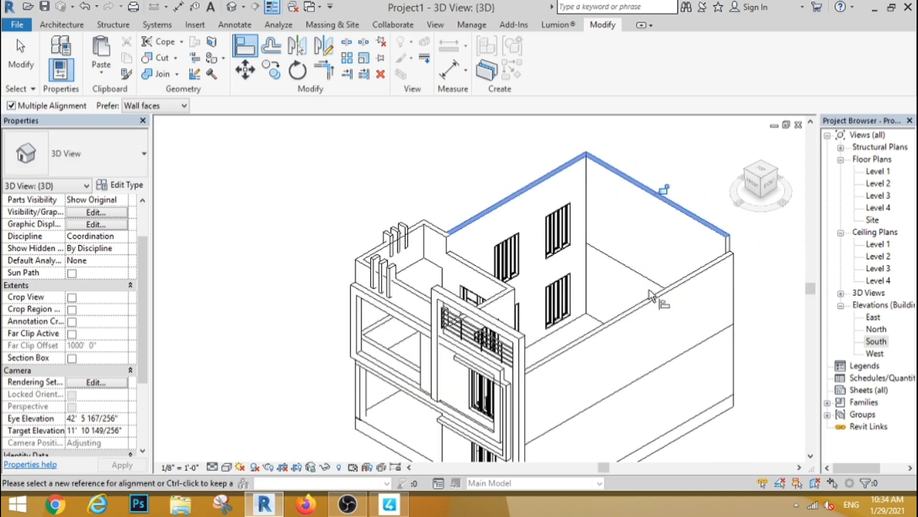
{"action": "scroll", "coordinate": [474, 270], "scroll_direction": "up", "scroll_amount": 2}
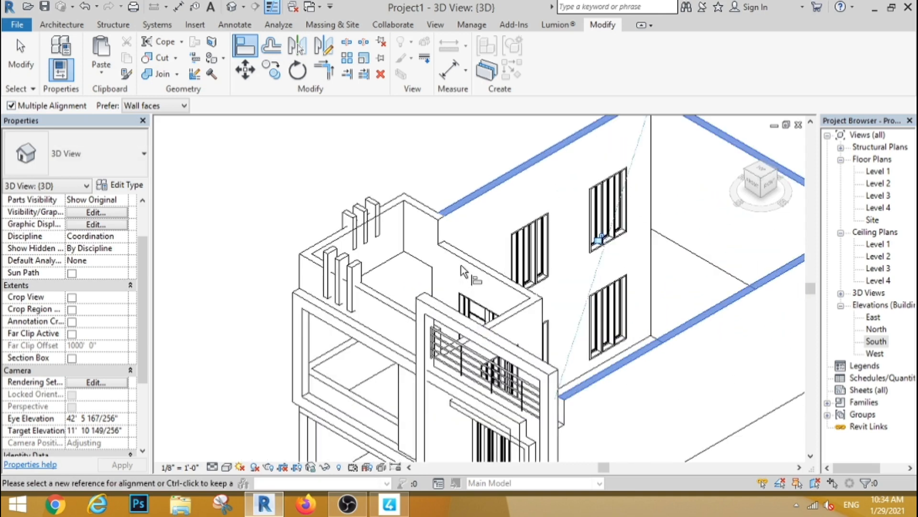
{"action": "left_click", "coordinate": [471, 265]}
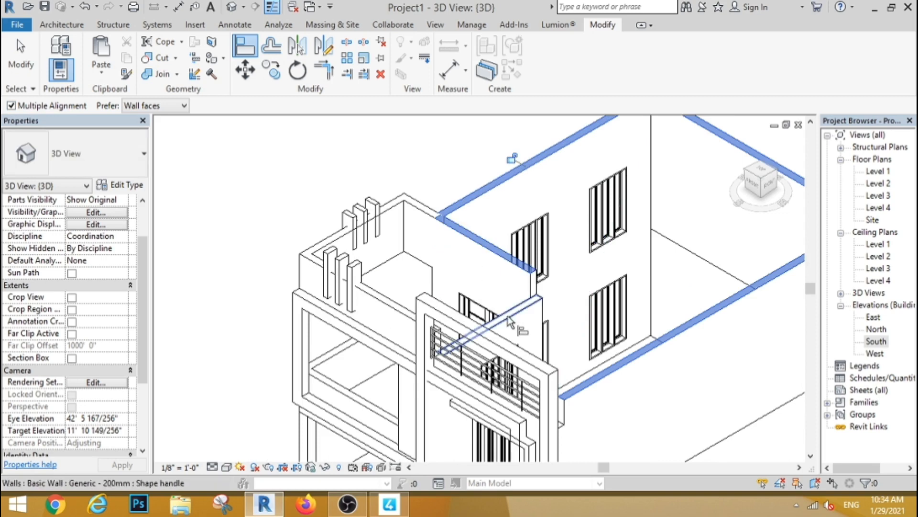
{"action": "scroll", "coordinate": [511, 322], "scroll_direction": "down", "scroll_amount": 5}
{"action": "key", "text": "Escape"}
{"action": "key", "text": "Escape"}
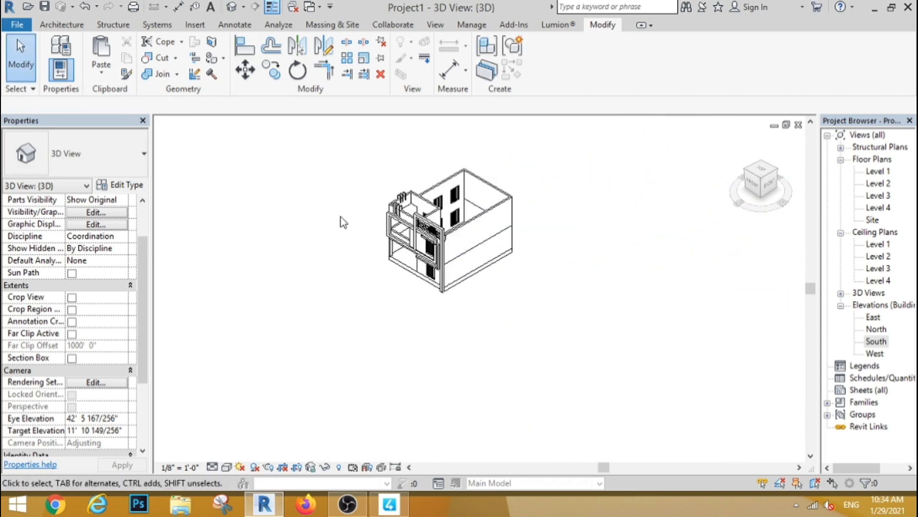
- Switch the 3D view of the house's front and left sides to the Realistic visual style
{"action": "middle_click_drag", "start_coordinate": [443, 300], "coordinate": [407, 308]}
{"action": "middle_click_drag", "start_coordinate": [359, 365], "coordinate": [446, 277], "text": "shift"}
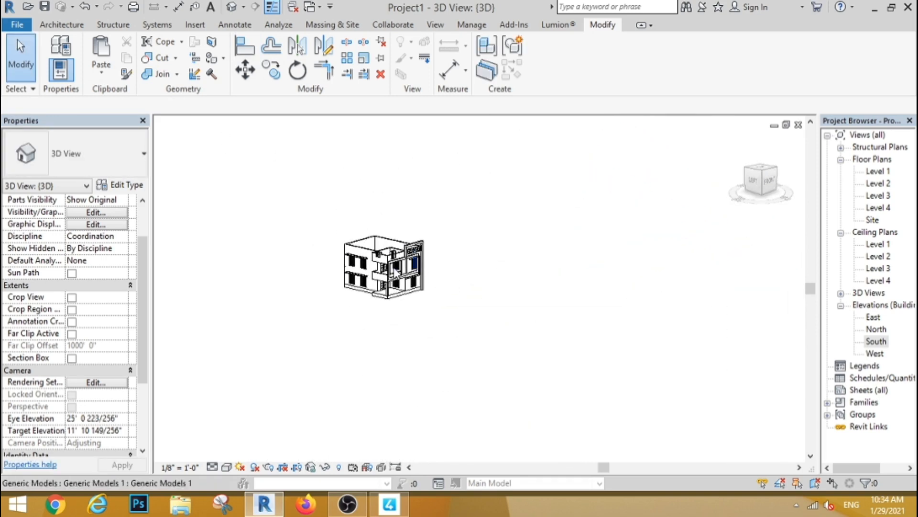
{"action": "scroll", "coordinate": [388, 263], "scroll_direction": "up", "scroll_amount": 4}
{"action": "scroll", "coordinate": [343, 246], "scroll_direction": "up", "scroll_amount": 4}
{"action": "scroll", "coordinate": [375, 151], "scroll_direction": "down", "scroll_amount": 3}
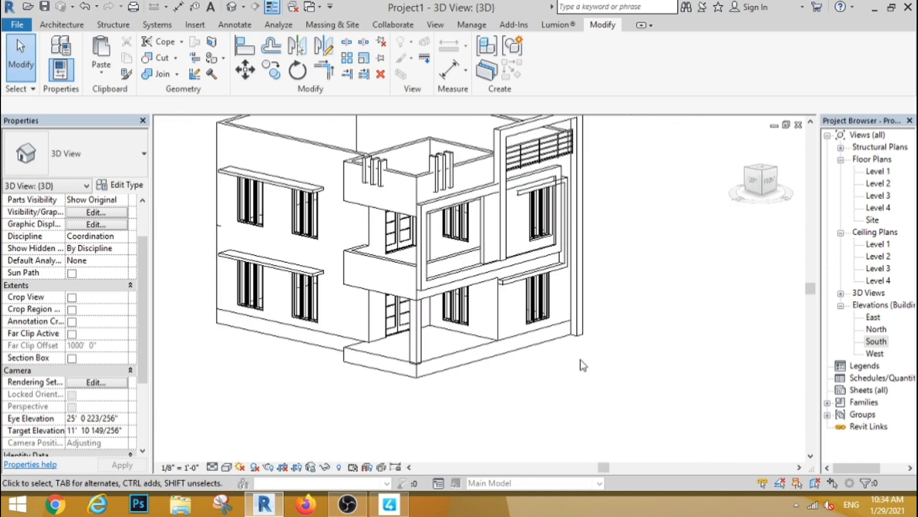
{"action": "right_click", "coordinate": [505, 364]}
{"action": "middle_click_drag", "start_coordinate": [686, 359], "coordinate": [694, 341], "text": "shift"}
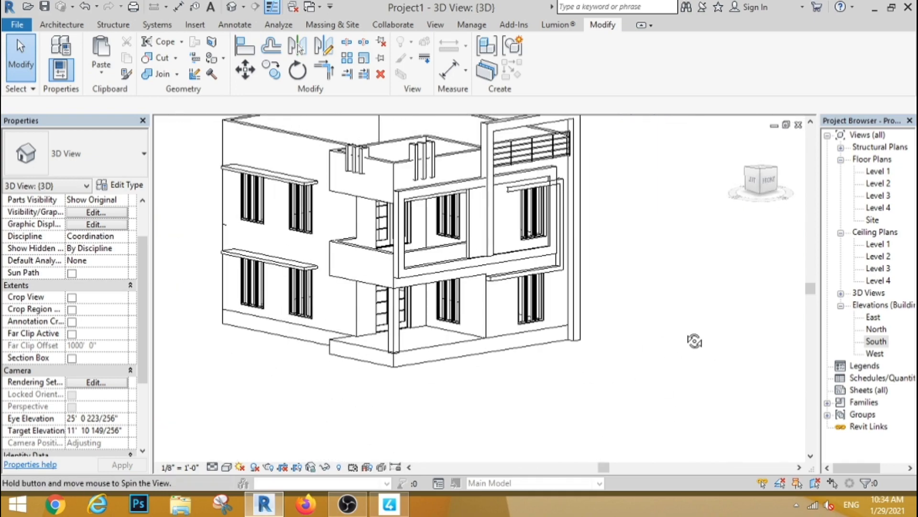
{"action": "left_click", "coordinate": [227, 467]}
{"action": "left_click", "coordinate": [242, 439]}
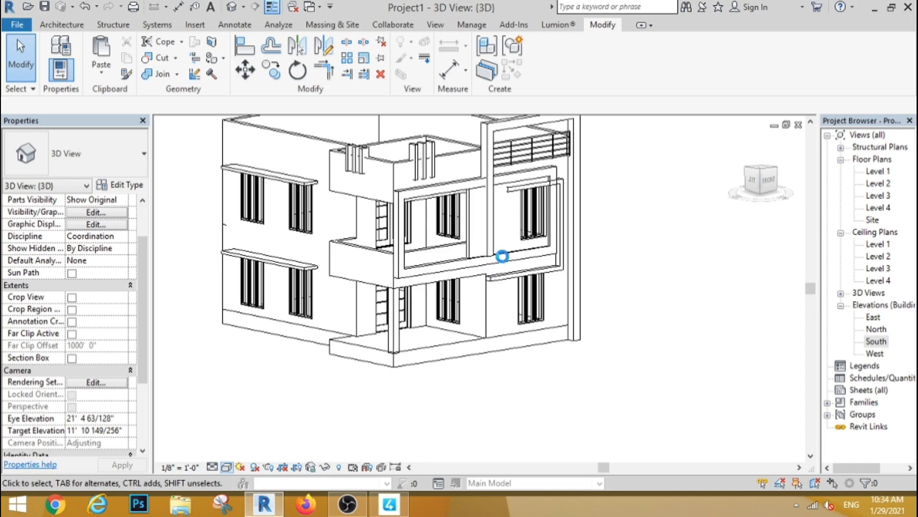
{"action": "scroll", "coordinate": [541, 360], "scroll_direction": "down", "scroll_amount": 1}
{"action": "scroll", "coordinate": [380, 208], "scroll_direction": "up", "scroll_amount": 2}
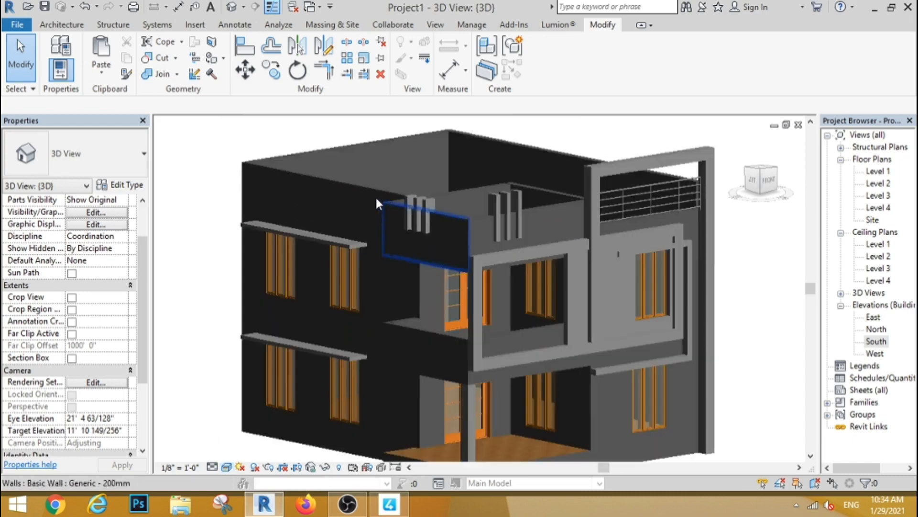
- Create a new material for the structure layer of the Generic - 200mm wall type
{"action": "left_click", "coordinate": [375, 197]}
{"action": "left_click", "coordinate": [120, 184]}
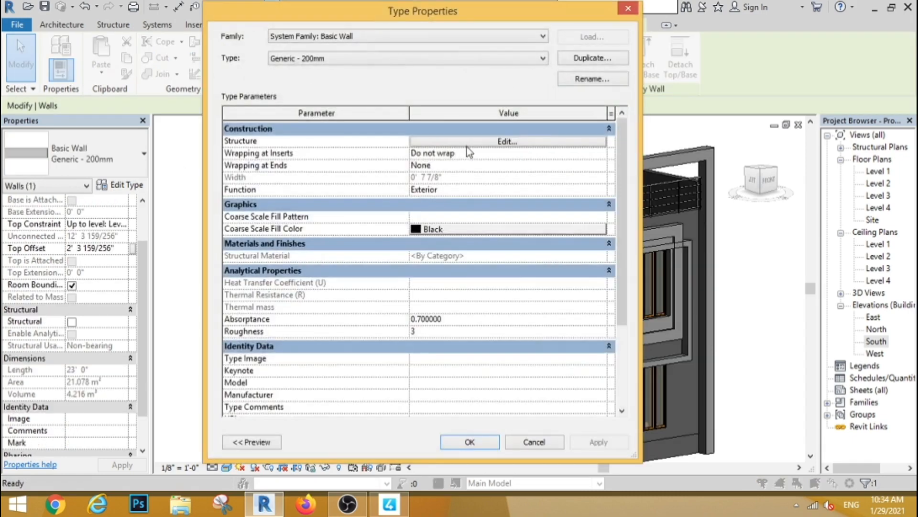
{"action": "left_click", "coordinate": [471, 139]}
{"action": "left_click", "coordinate": [406, 150]}
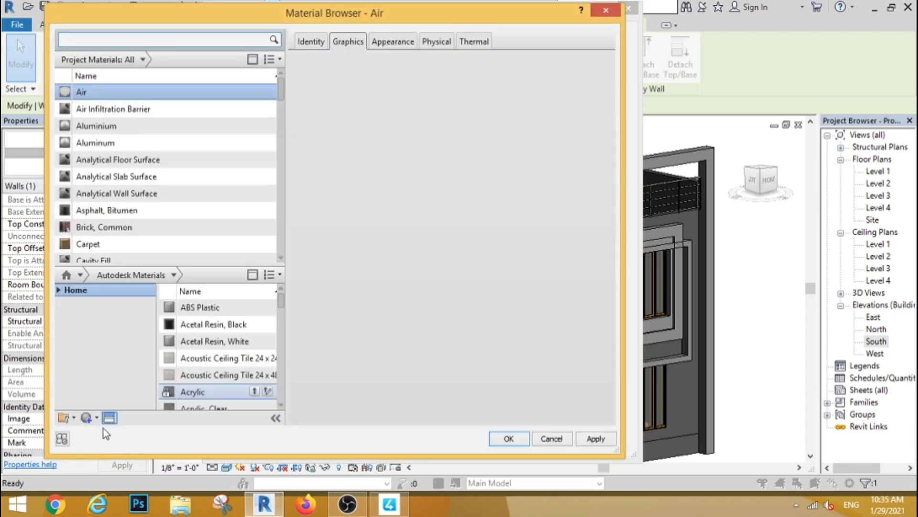
{"action": "left_click", "coordinate": [86, 418]}
{"action": "left_click", "coordinate": [96, 486]}
- Set the new material's appearance colour to pale yellow, RGB 255-255-198, and assign it to the wall type's structure layer
{"action": "left_click", "coordinate": [391, 44]}
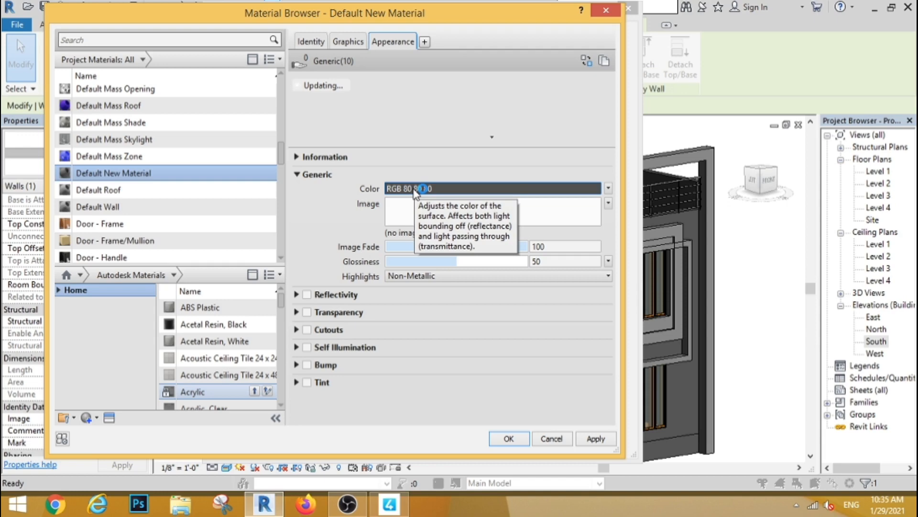
{"action": "left_click", "coordinate": [415, 189]}
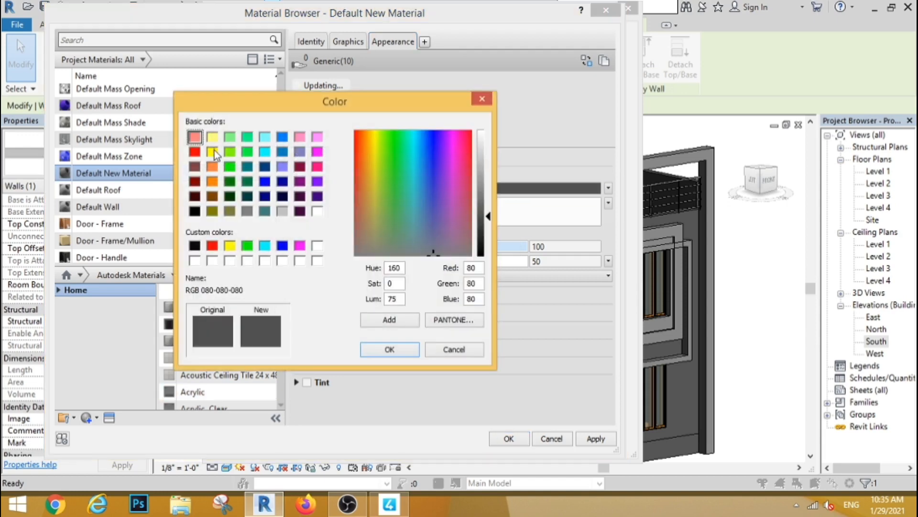
{"action": "left_click", "coordinate": [213, 139]}
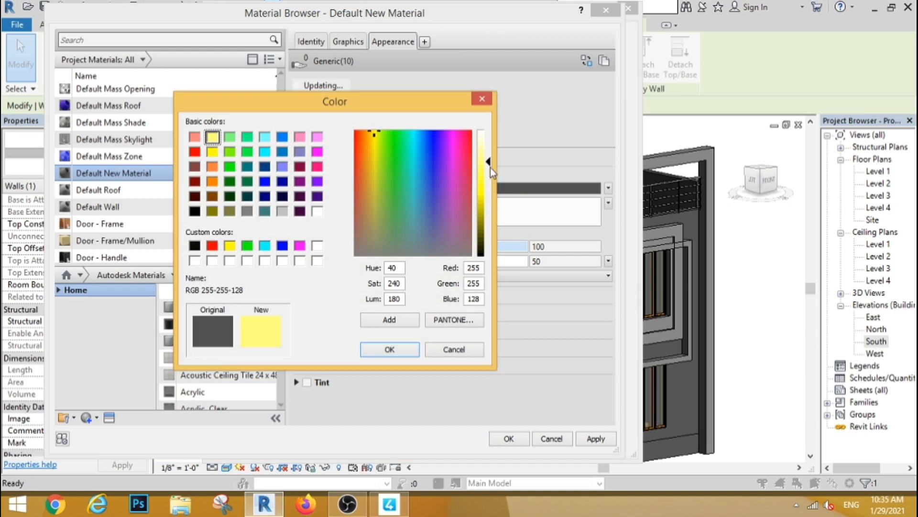
{"action": "left_click_drag", "start_coordinate": [489, 167], "coordinate": [489, 144]}
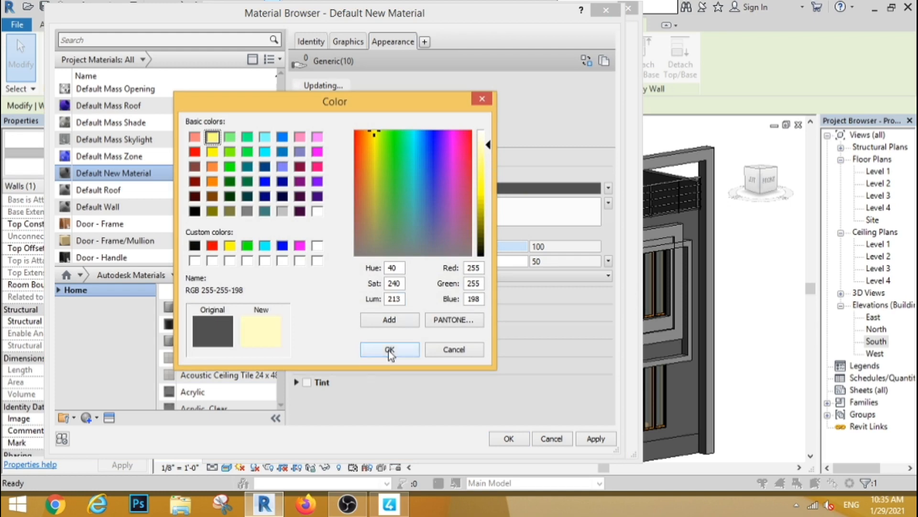
{"action": "left_click", "coordinate": [390, 349]}
{"action": "left_click", "coordinate": [512, 438]}
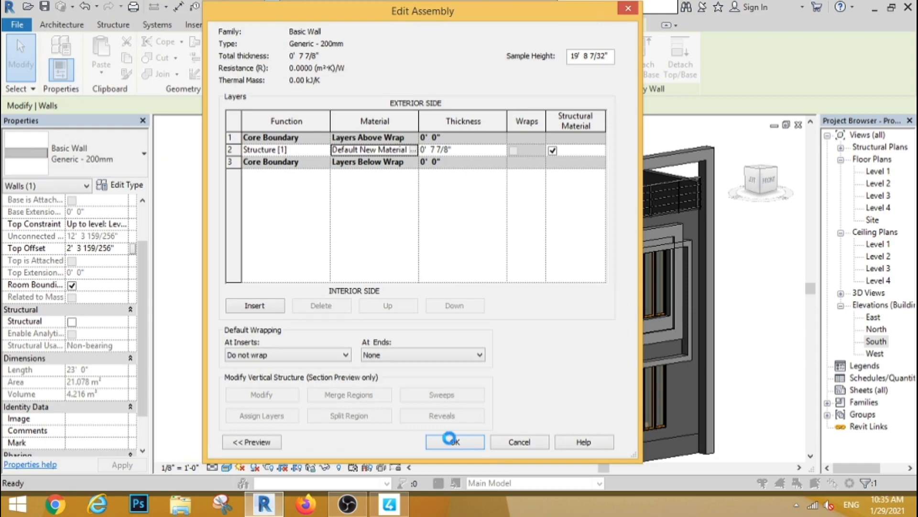
{"action": "left_click", "coordinate": [449, 438]}
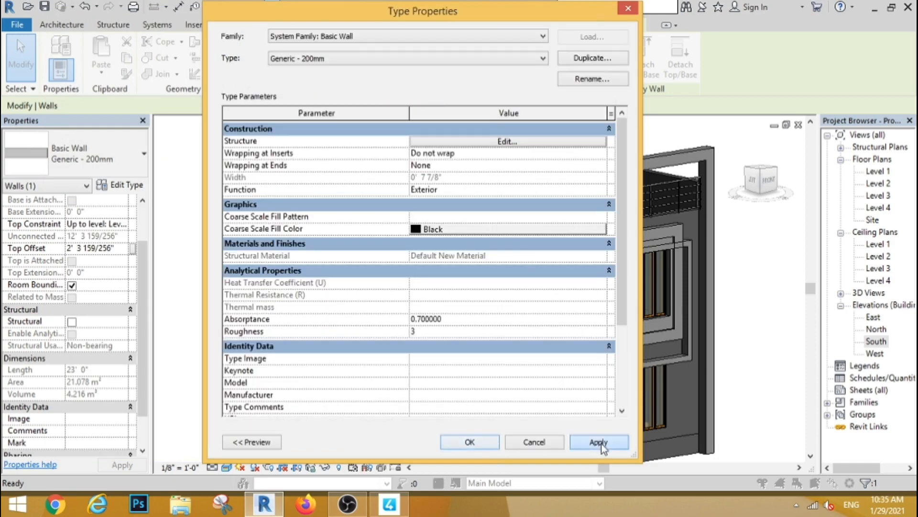
- Accept the wall type changes and open the in-place generic model of the decorative frames for editing
{"action": "left_click", "coordinate": [470, 442]}
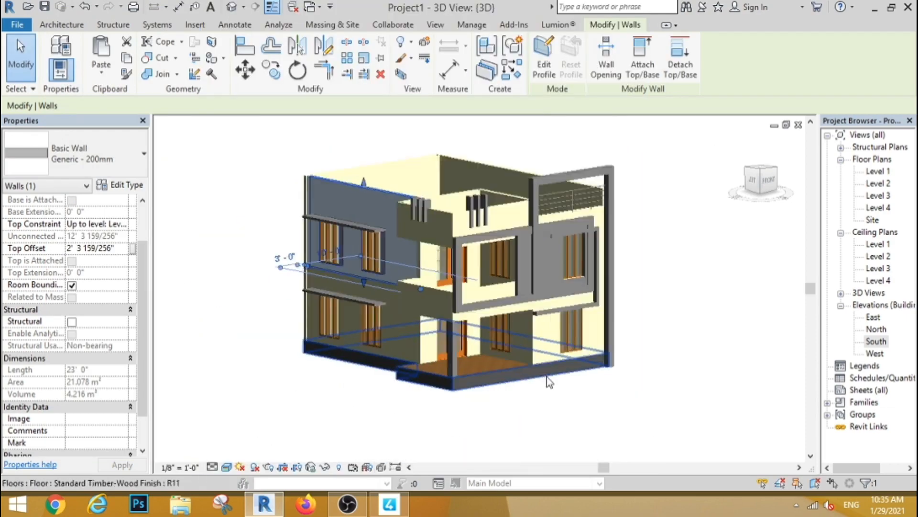
{"action": "scroll", "coordinate": [550, 375], "scroll_direction": "up", "scroll_amount": 4}
{"action": "left_click", "coordinate": [612, 275]}
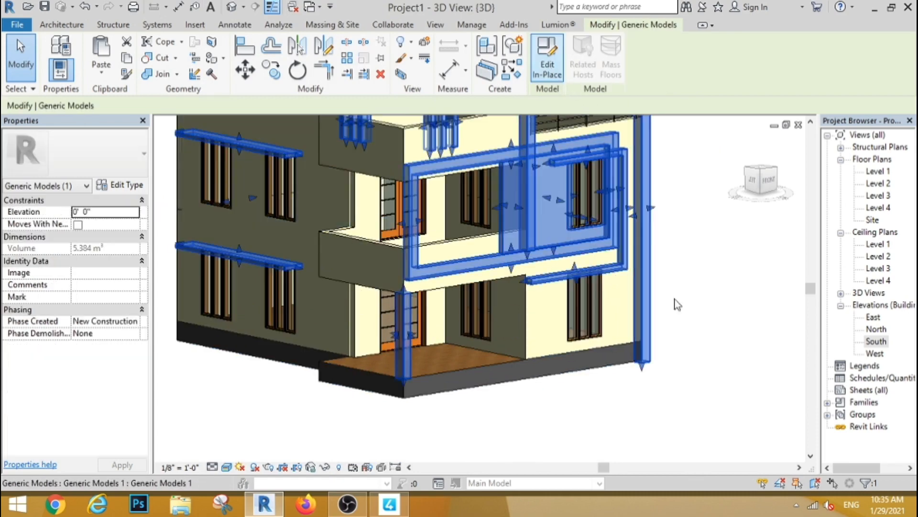
{"action": "double_click", "coordinate": [602, 282]}
- Create a new material for the C-shaped frame extrusion around the front upper window
{"action": "left_click", "coordinate": [593, 269]}
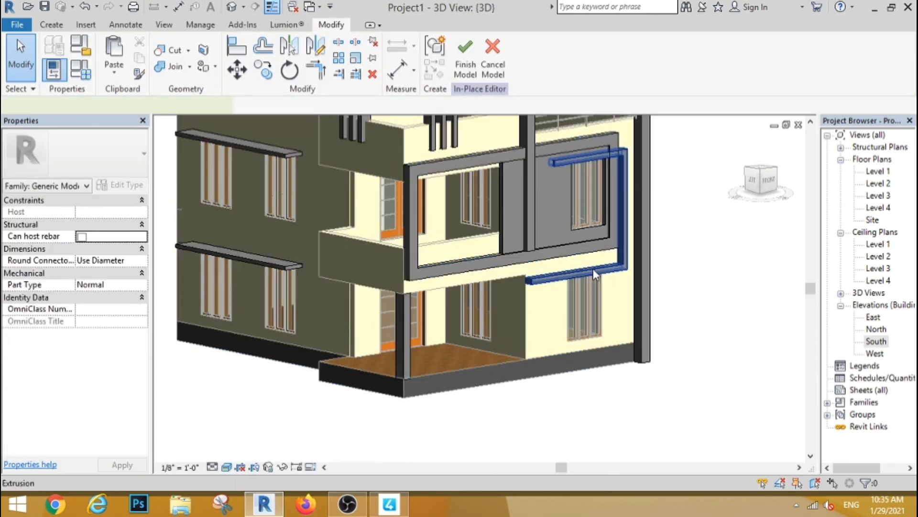
{"action": "left_click", "coordinate": [135, 299]}
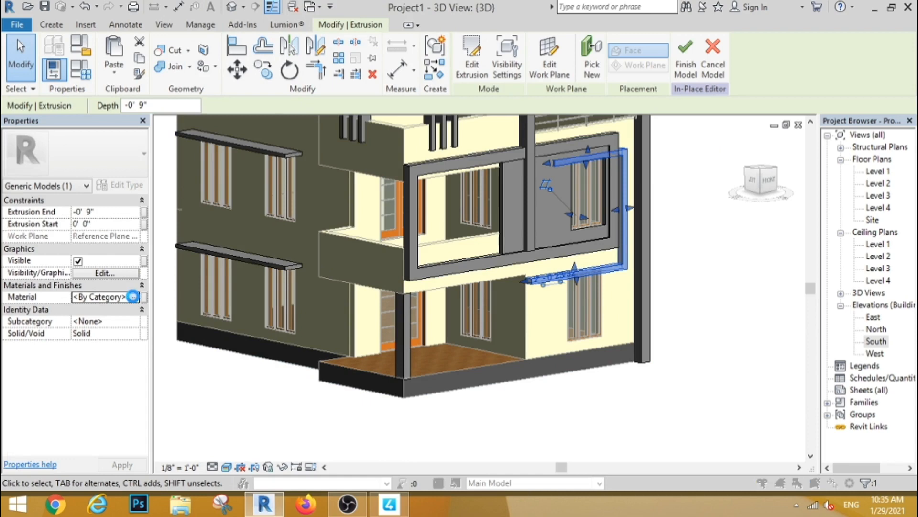
{"action": "left_click", "coordinate": [132, 296]}
{"action": "left_click", "coordinate": [84, 419]}
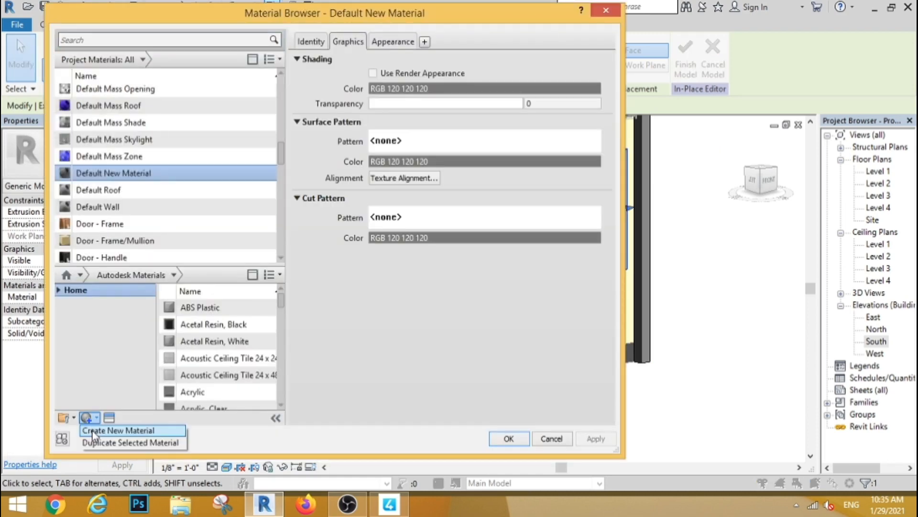
{"action": "left_click", "coordinate": [93, 430]}
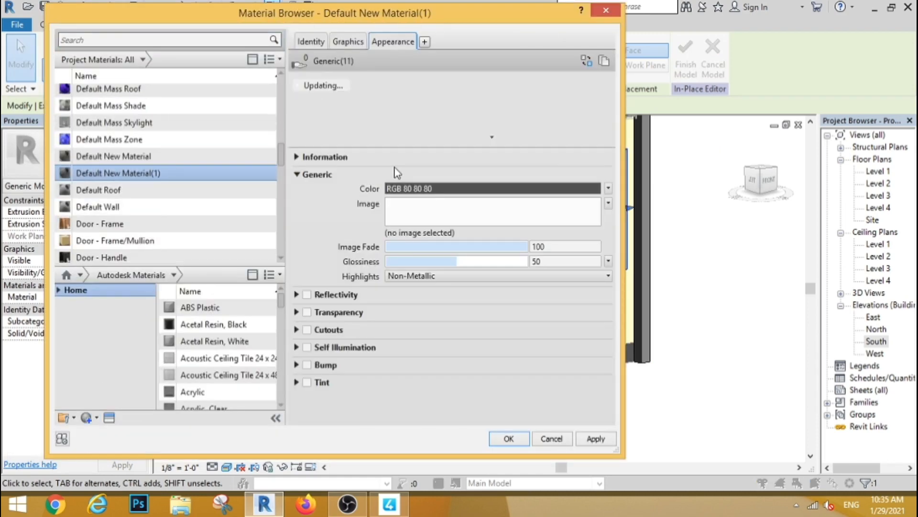
- Set the new material's appearance colour to a strong yellow and assign it to the C-shaped frame
{"action": "left_click", "coordinate": [478, 188]}
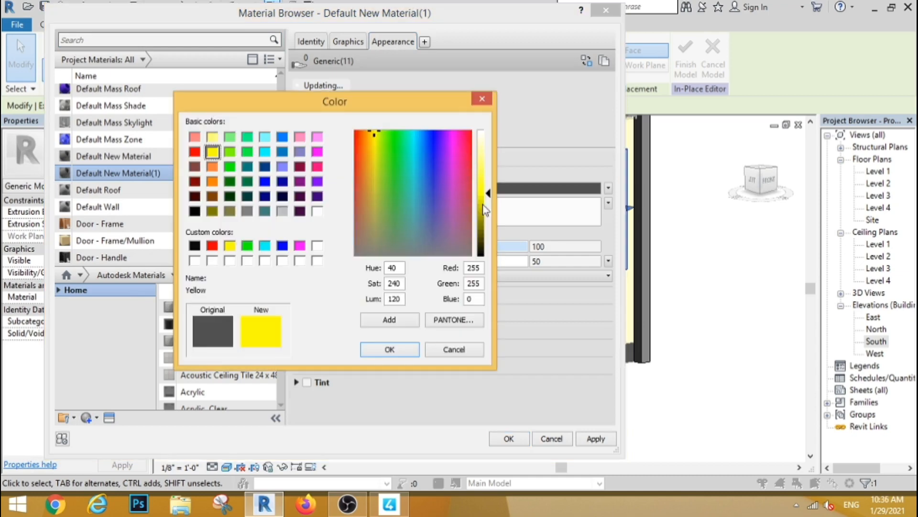
{"action": "left_click_drag", "start_coordinate": [492, 206], "coordinate": [487, 213]}
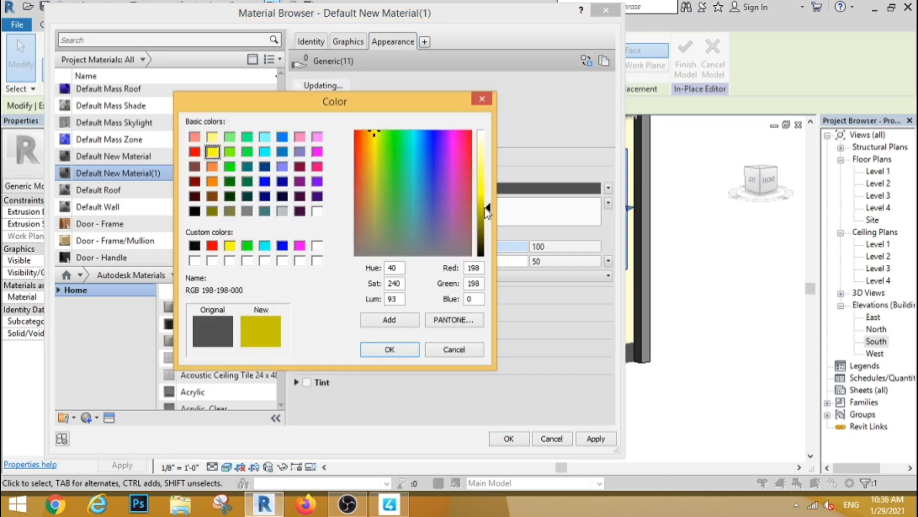
{"action": "left_click", "coordinate": [214, 138]}
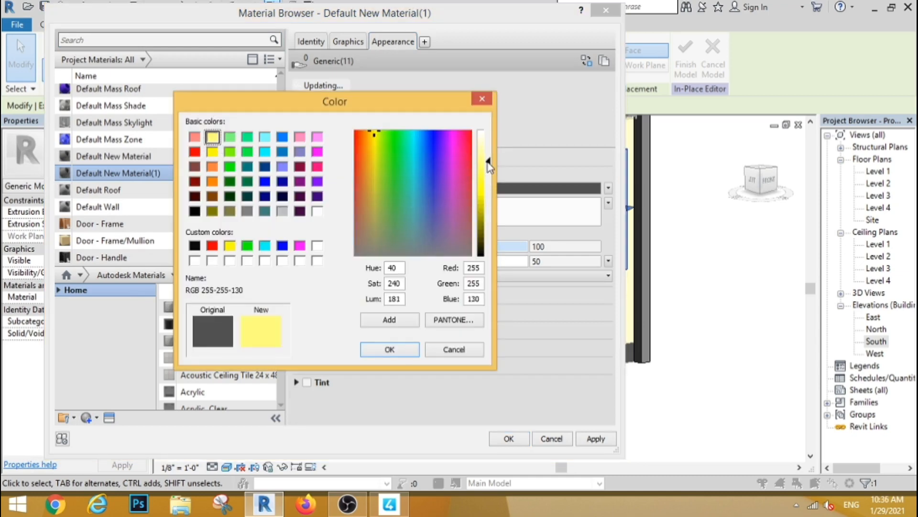
{"action": "left_click_drag", "start_coordinate": [488, 162], "coordinate": [489, 206]}
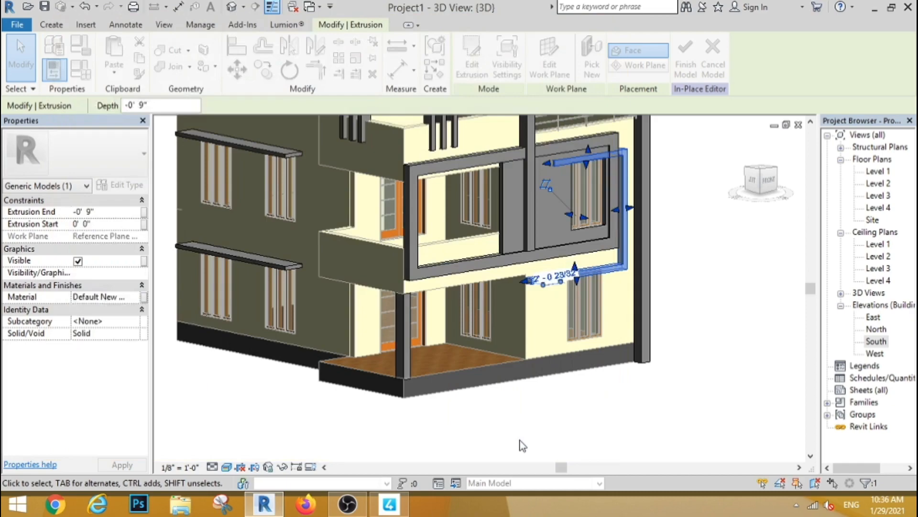
{"action": "left_click", "coordinate": [509, 438]}
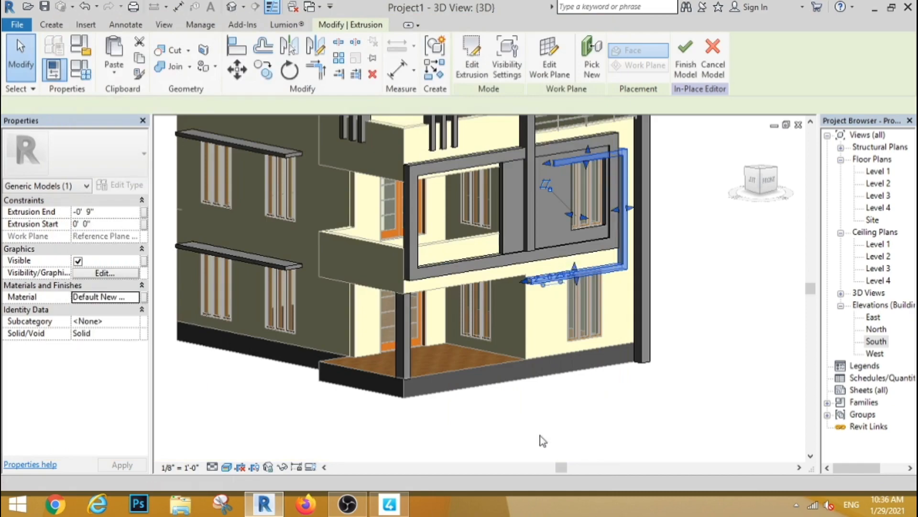
{"action": "left_click", "coordinate": [540, 435]}
- Assign the yellow Default New Material(1) to the vertical fins on the front and left sides of the balcony parapet
{"action": "scroll", "coordinate": [557, 257], "scroll_direction": "down", "scroll_amount": 5}
{"action": "scroll", "coordinate": [557, 257], "scroll_direction": "up", "scroll_amount": 5}
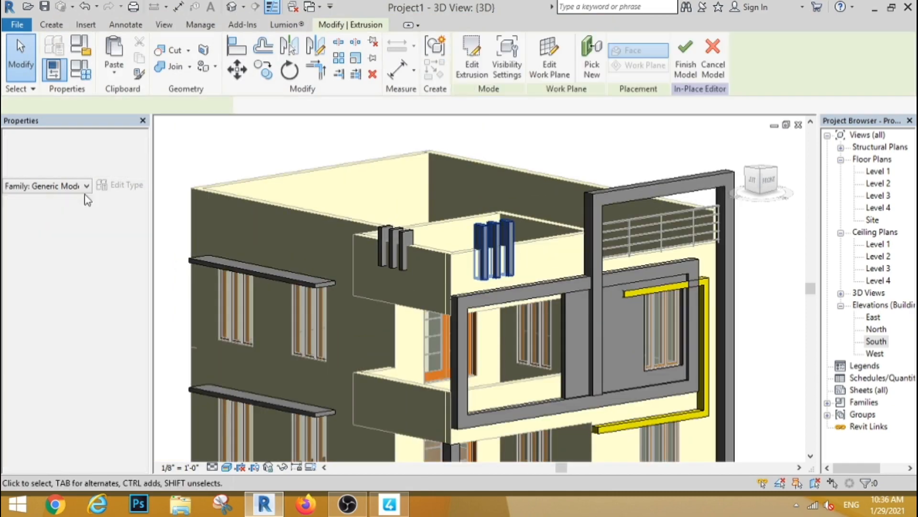
{"action": "left_click", "coordinate": [132, 296]}
{"action": "left_click", "coordinate": [133, 297]}
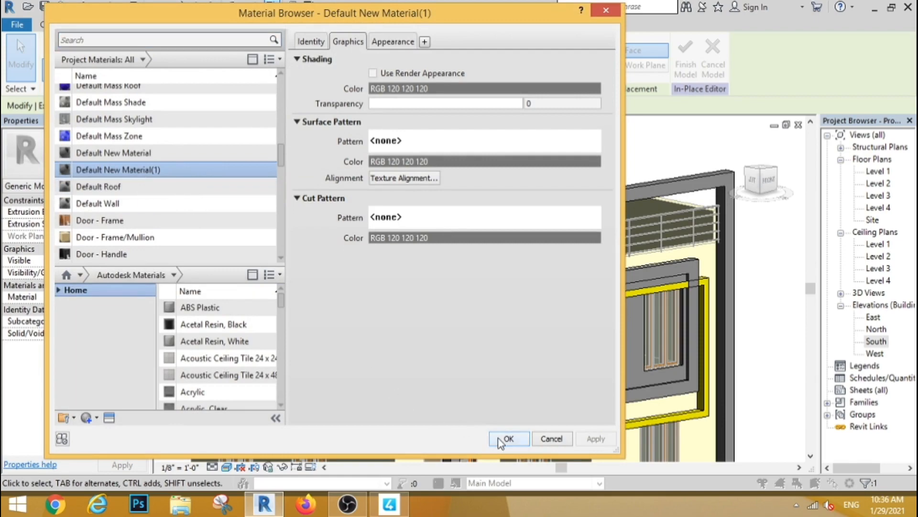
{"action": "left_click", "coordinate": [508, 439]}
{"action": "left_click", "coordinate": [392, 246]}
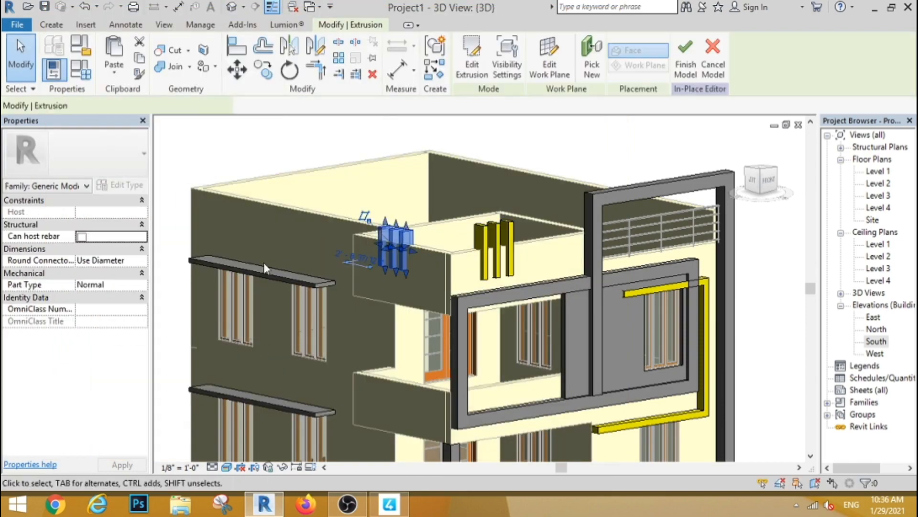
{"action": "left_click", "coordinate": [132, 296]}
{"action": "left_click", "coordinate": [132, 296]}
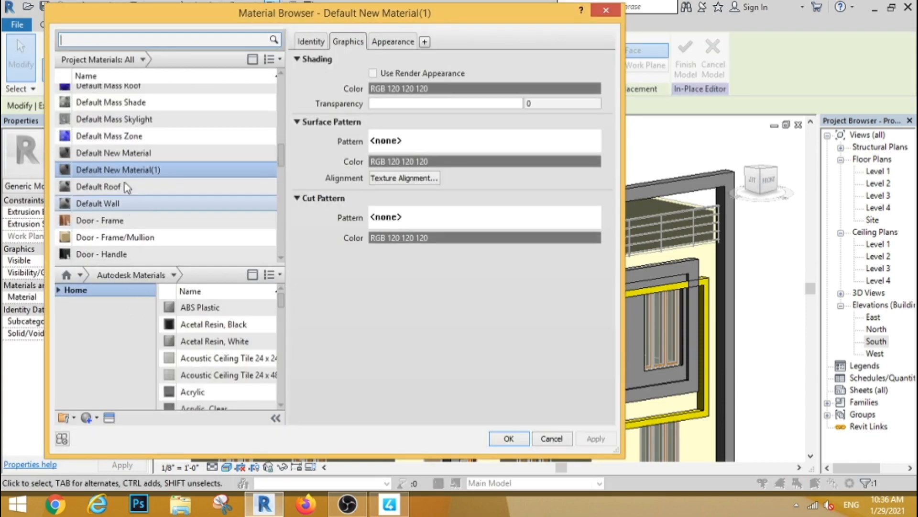
{"action": "left_click", "coordinate": [508, 438]}
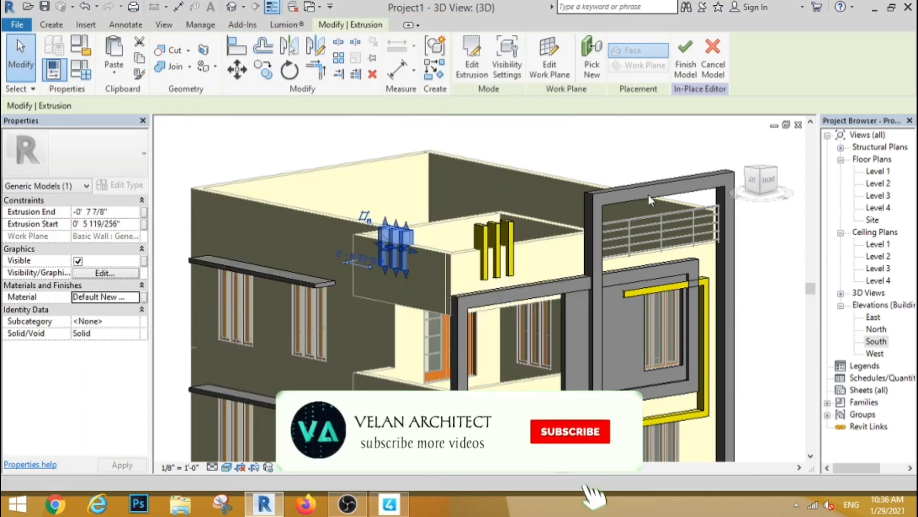
{"action": "key", "text": "Escape"}
- Find the Gypsum Wall Board material by searching for "gyp" and assign it to the tall frame around the roof railing
{"action": "left_click", "coordinate": [649, 199]}
{"action": "left_click", "coordinate": [136, 297]}
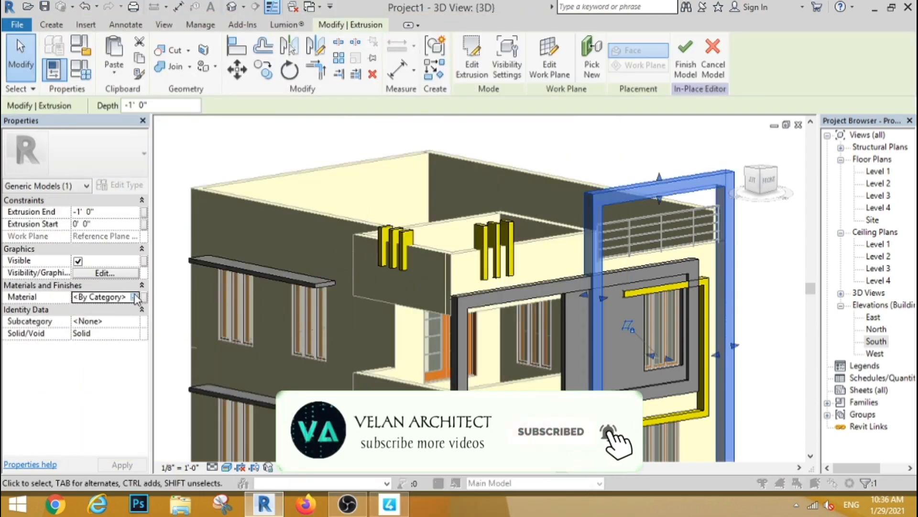
{"action": "left_click", "coordinate": [136, 297]}
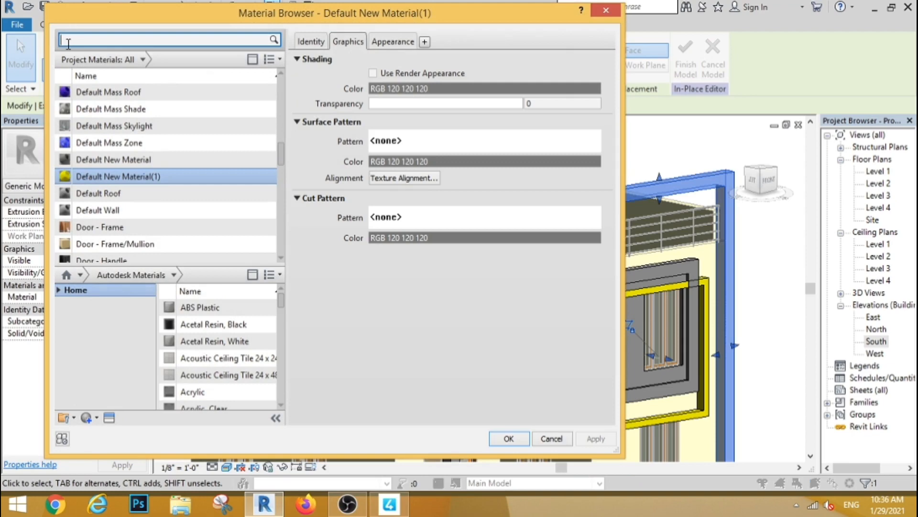
{"action": "left_click", "coordinate": [69, 44]}
{"action": "type", "text": "gyp"}
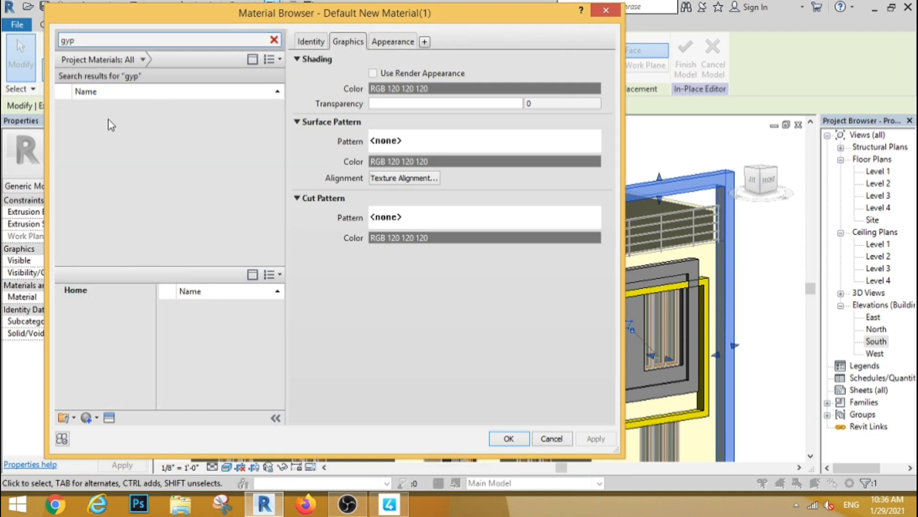
{"action": "left_click", "coordinate": [111, 108]}
{"action": "left_click", "coordinate": [510, 439]}
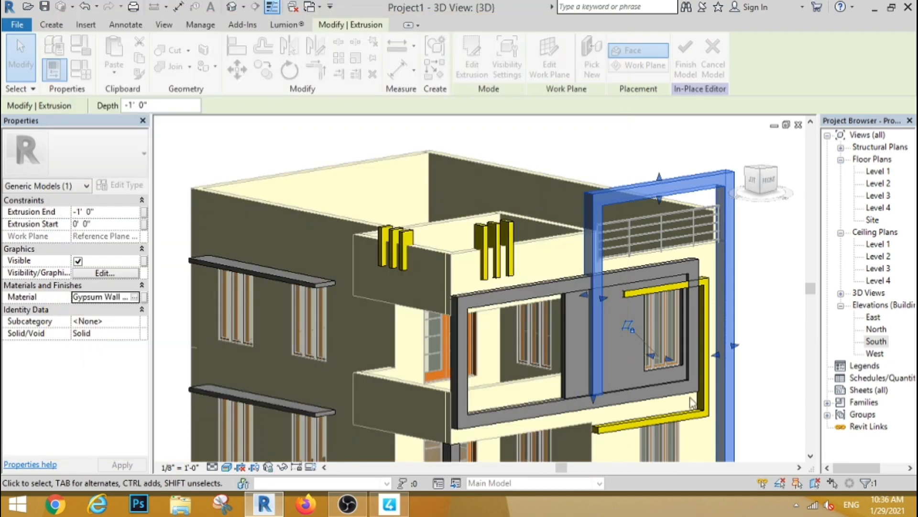
{"action": "left_click", "coordinate": [763, 368]}
- Assign the Gypsum Wall Board material to the two horizontal sunshades above the left wall's windows
{"action": "left_click", "coordinate": [324, 285]}
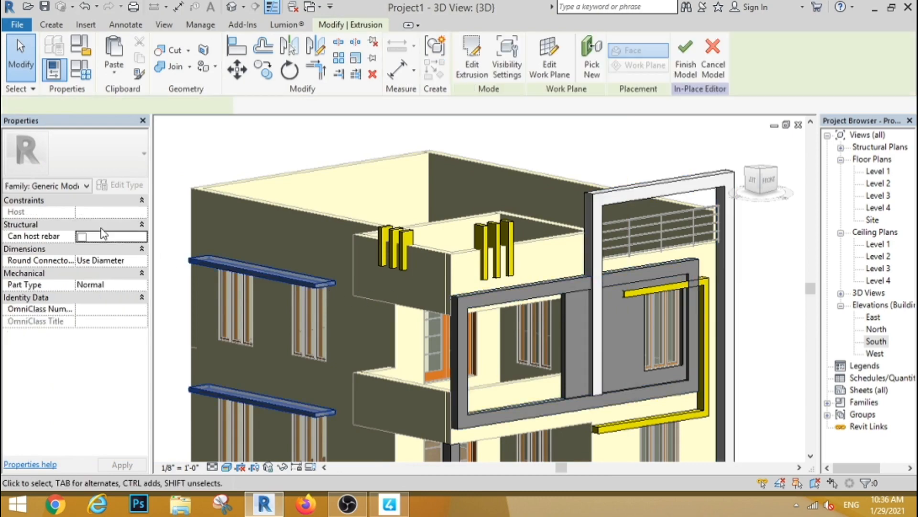
{"action": "left_click", "coordinate": [135, 297]}
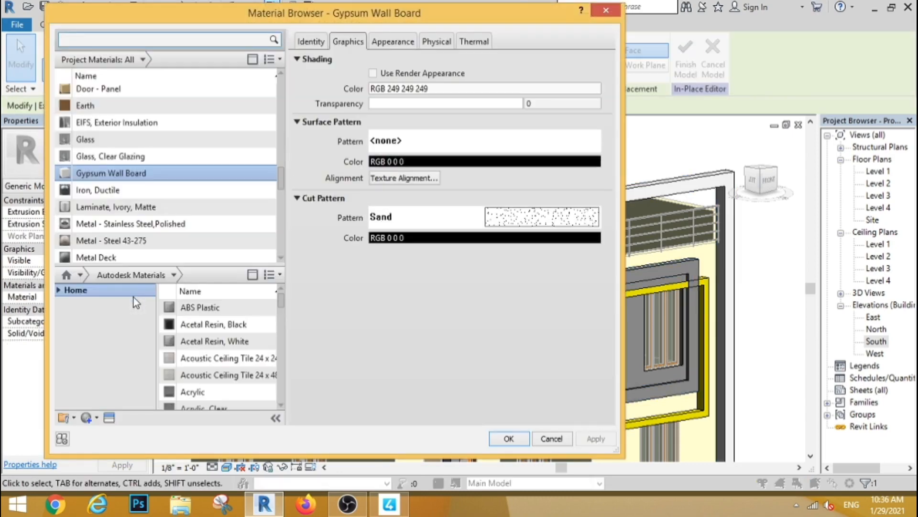
{"action": "left_click", "coordinate": [509, 439]}
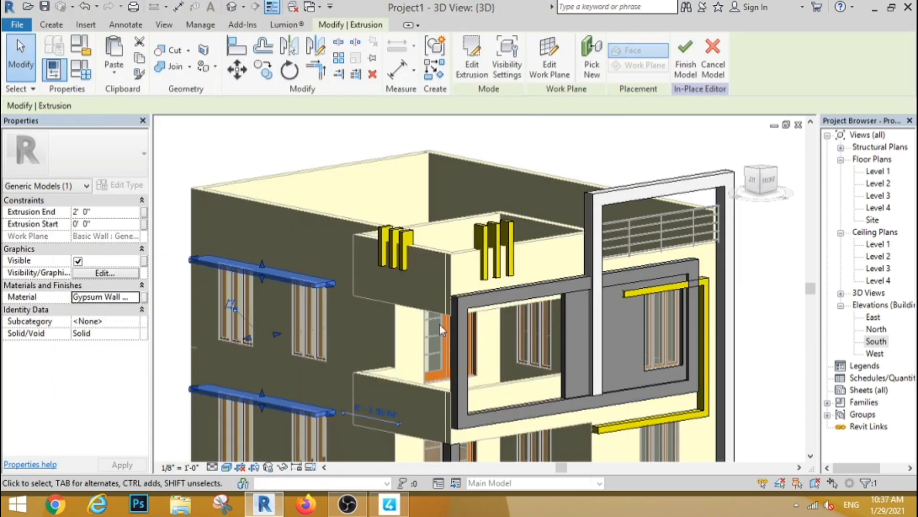
{"action": "scroll", "coordinate": [440, 323], "scroll_direction": "down", "scroll_amount": 2}
{"action": "scroll", "coordinate": [448, 336], "scroll_direction": "up", "scroll_amount": 4}
- Create another new material for the large rectangular frame around the first-floor balcony and open its appearance settings
{"action": "left_click", "coordinate": [438, 328]}
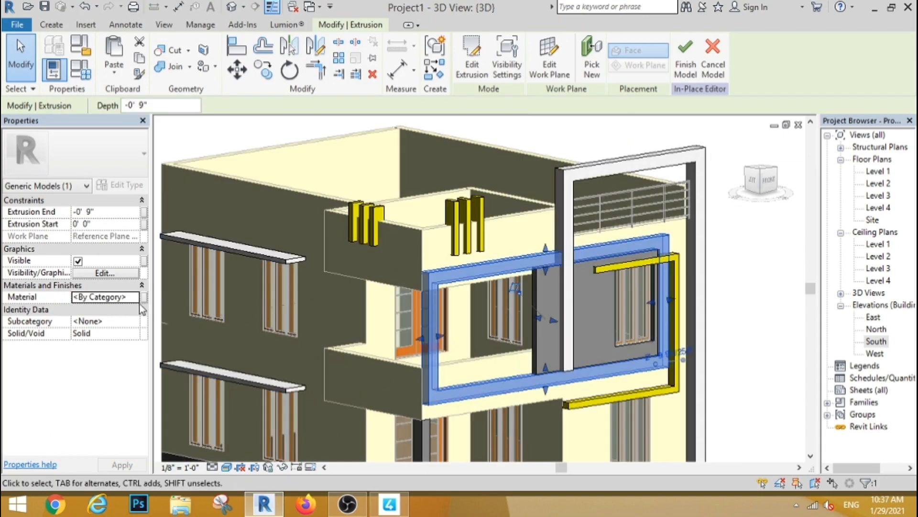
{"action": "left_click", "coordinate": [137, 298]}
{"action": "left_click", "coordinate": [96, 418]}
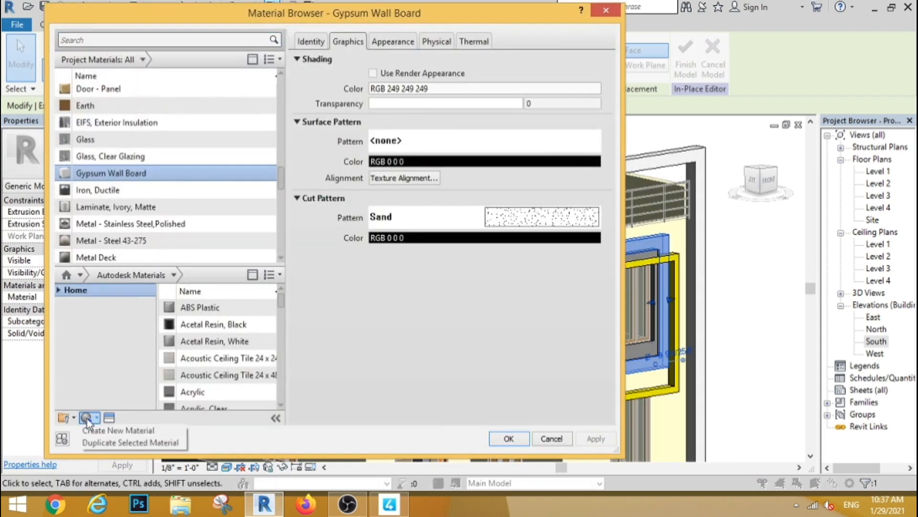
{"action": "left_click", "coordinate": [108, 433]}
{"action": "left_click", "coordinate": [390, 42]}
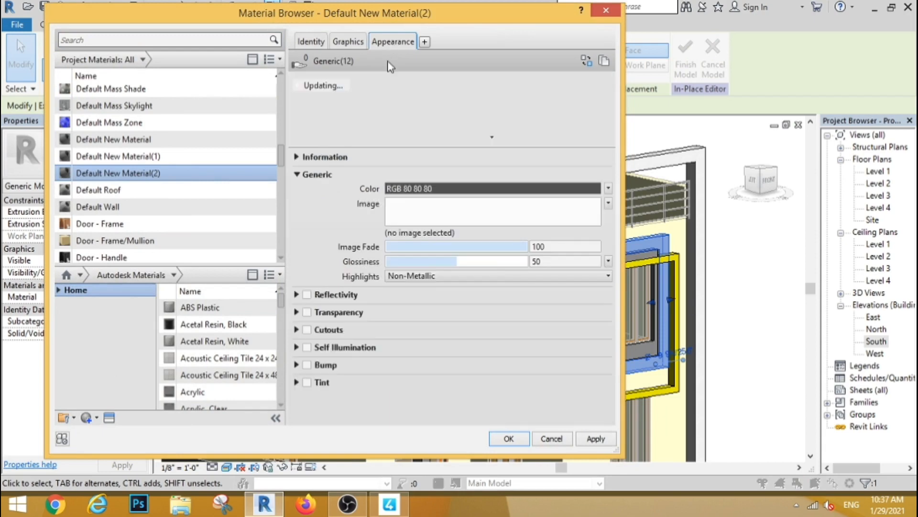
- Set the new material's appearance colour to dark teal, RGB 0-32-32, and assign it to the large balcony frame
{"action": "left_click", "coordinate": [478, 187]}
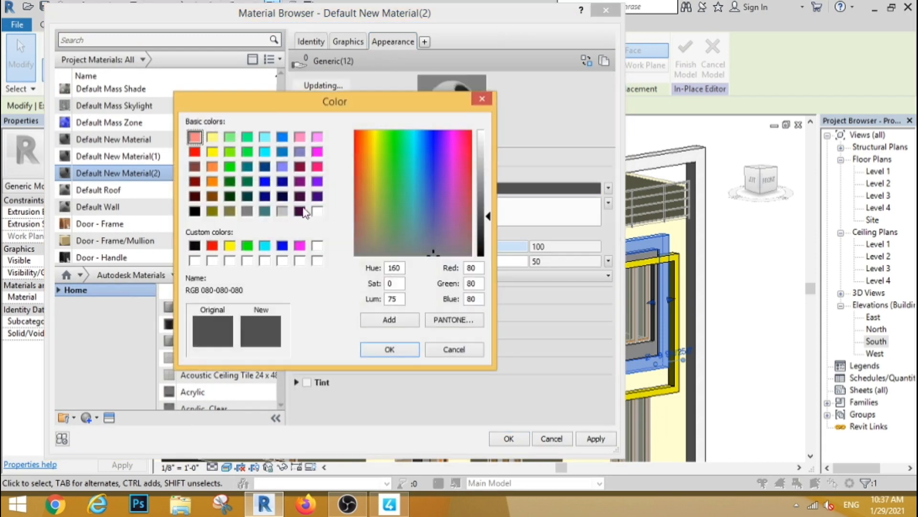
{"action": "left_click", "coordinate": [247, 197]}
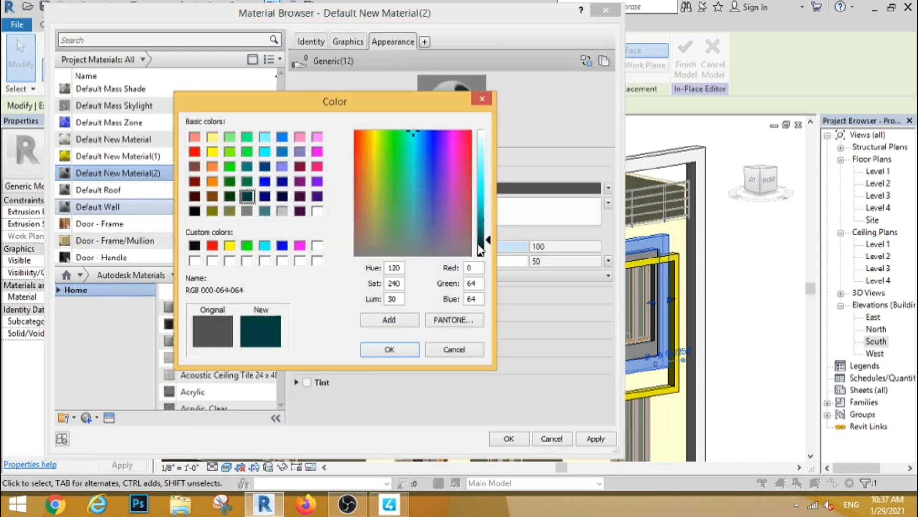
{"action": "left_click_drag", "start_coordinate": [490, 244], "coordinate": [487, 247]}
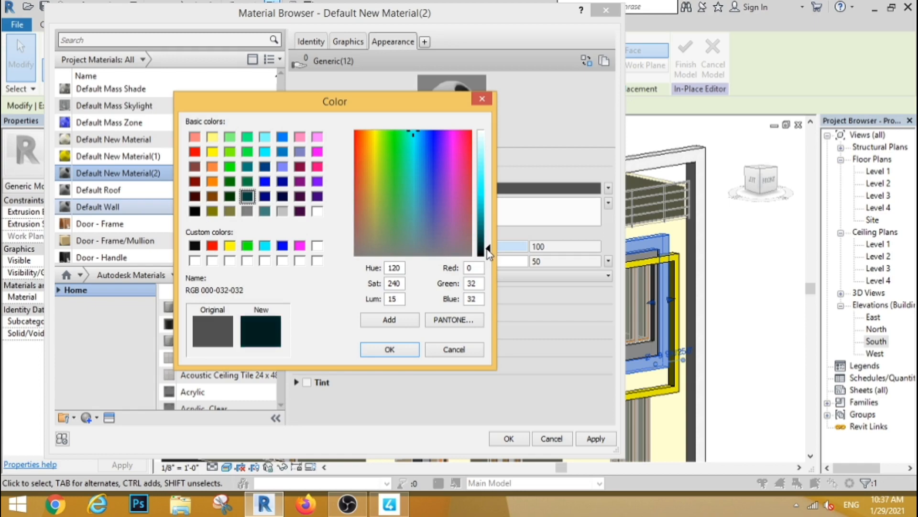
{"action": "left_click", "coordinate": [390, 349]}
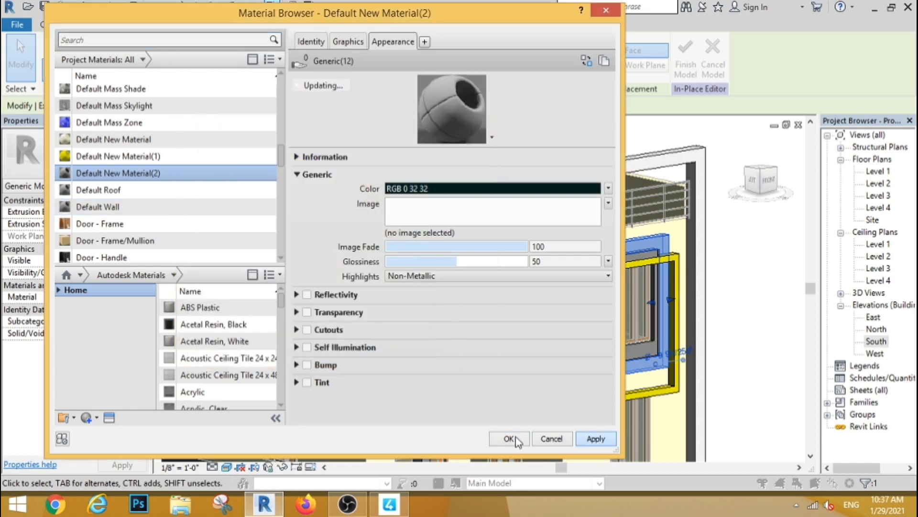
{"action": "left_click", "coordinate": [508, 438]}
- Assign the dark teal Default New Material(2) to the porch column at the front corner
{"action": "scroll", "coordinate": [537, 224], "scroll_direction": "down", "scroll_amount": 2}
{"action": "scroll", "coordinate": [518, 368], "scroll_direction": "up", "scroll_amount": 2}
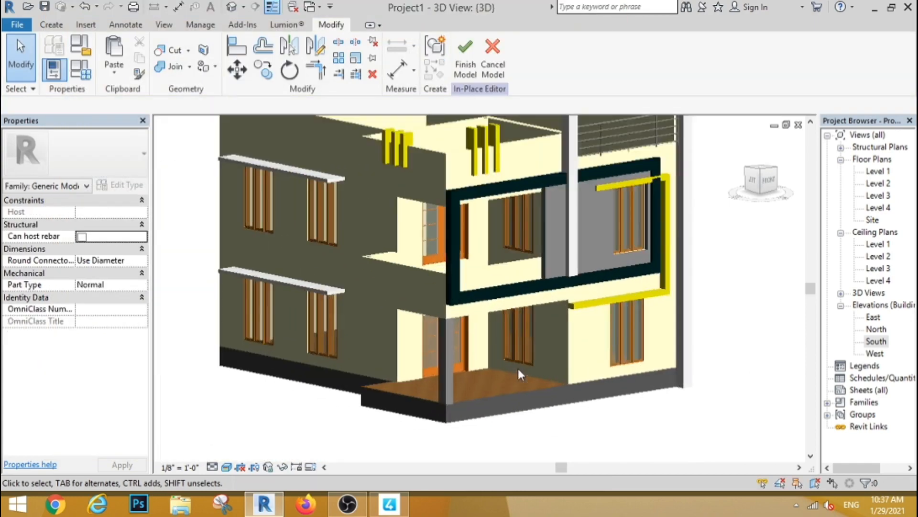
{"action": "left_click", "coordinate": [449, 357]}
{"action": "left_click", "coordinate": [134, 297]}
{"action": "left_click", "coordinate": [134, 296]}
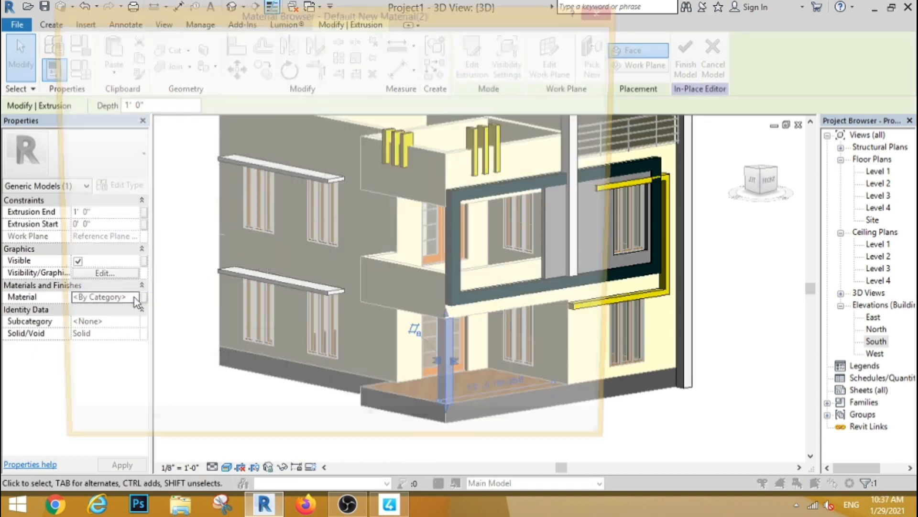
{"action": "left_click", "coordinate": [508, 438]}
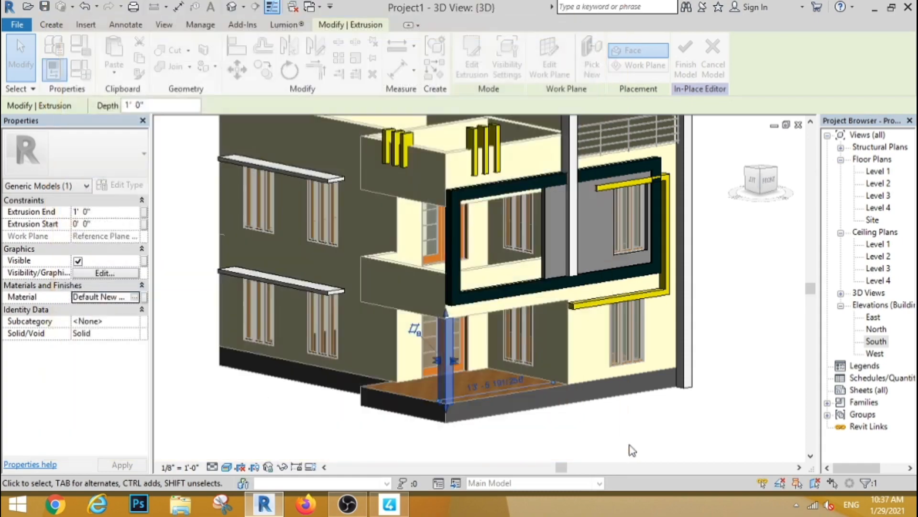
{"action": "left_click", "coordinate": [629, 413]}
- Create another new material for the grey wall panel inside the balcony frame and open its appearance settings
{"action": "scroll", "coordinate": [433, 274], "scroll_direction": "down", "scroll_amount": 2}
{"action": "scroll", "coordinate": [507, 263], "scroll_direction": "up", "scroll_amount": 3}
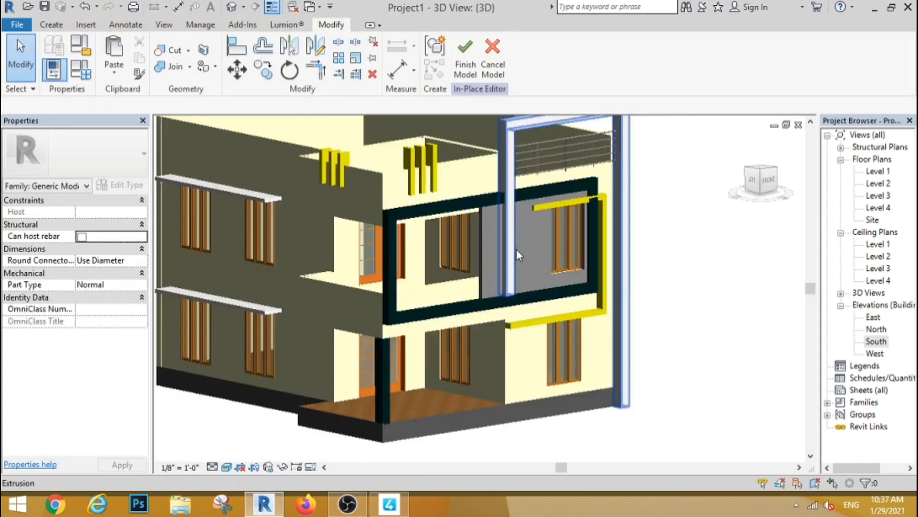
{"action": "left_click", "coordinate": [490, 237]}
{"action": "left_click", "coordinate": [137, 298]}
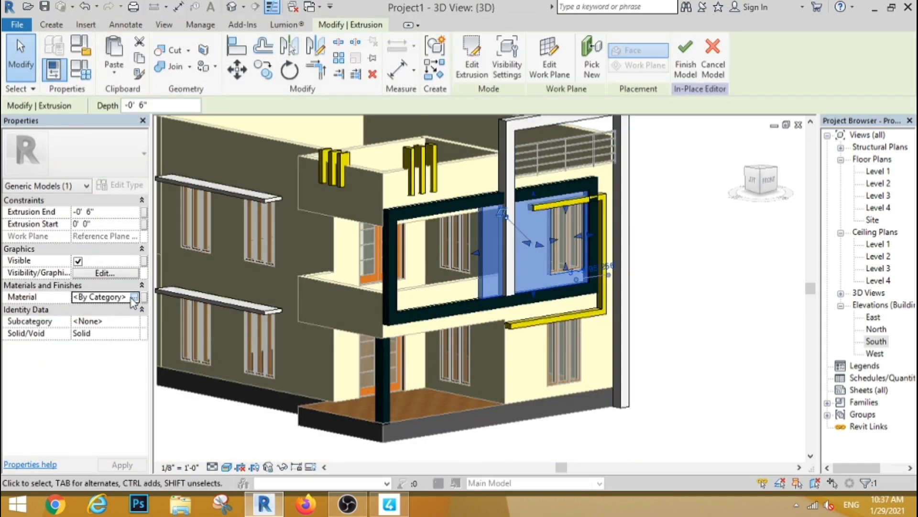
{"action": "left_click", "coordinate": [138, 298]}
{"action": "left_click", "coordinate": [88, 418]}
{"action": "left_click", "coordinate": [90, 431]}
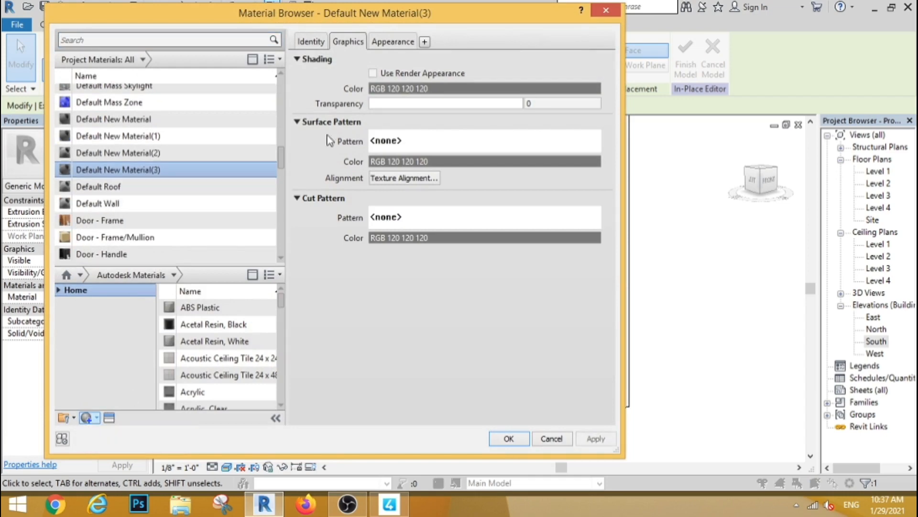
{"action": "left_click", "coordinate": [384, 43]}
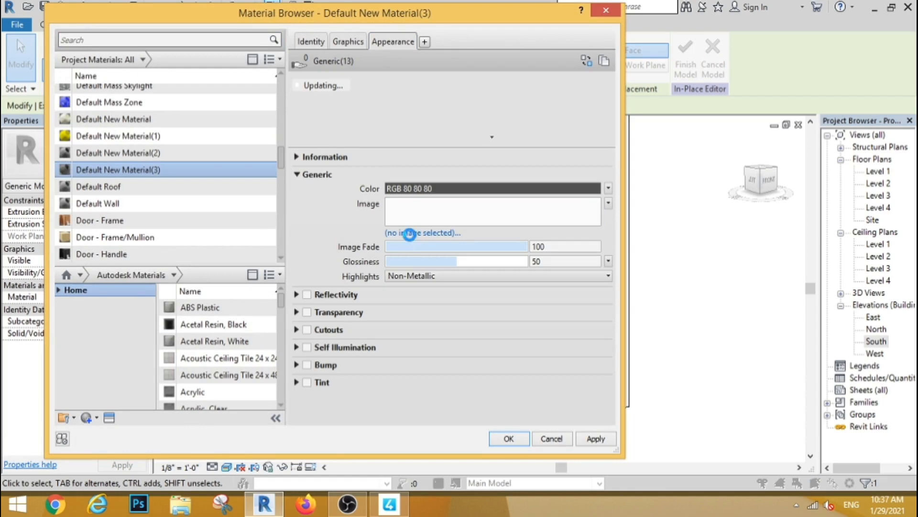
- Load images.png from the Downloads folder as the new material's appearance image
{"action": "left_click", "coordinate": [410, 234]}
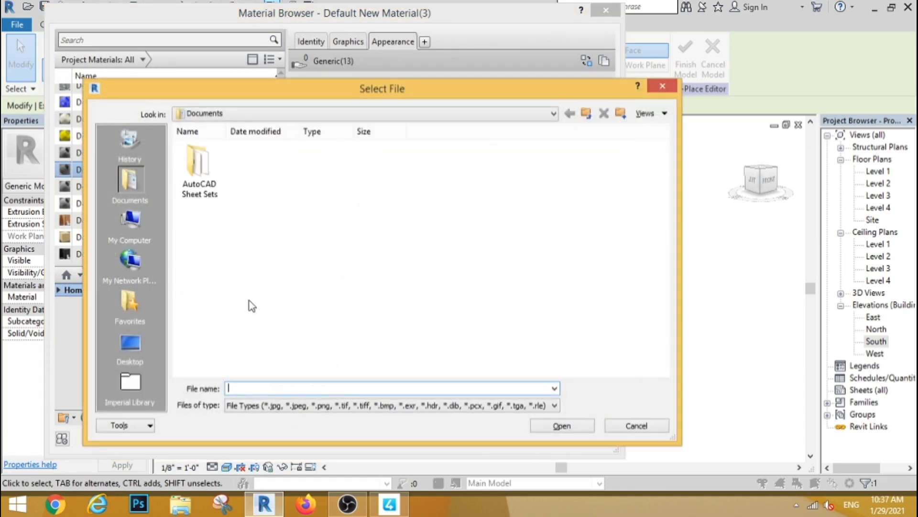
{"action": "left_click", "coordinate": [132, 223]}
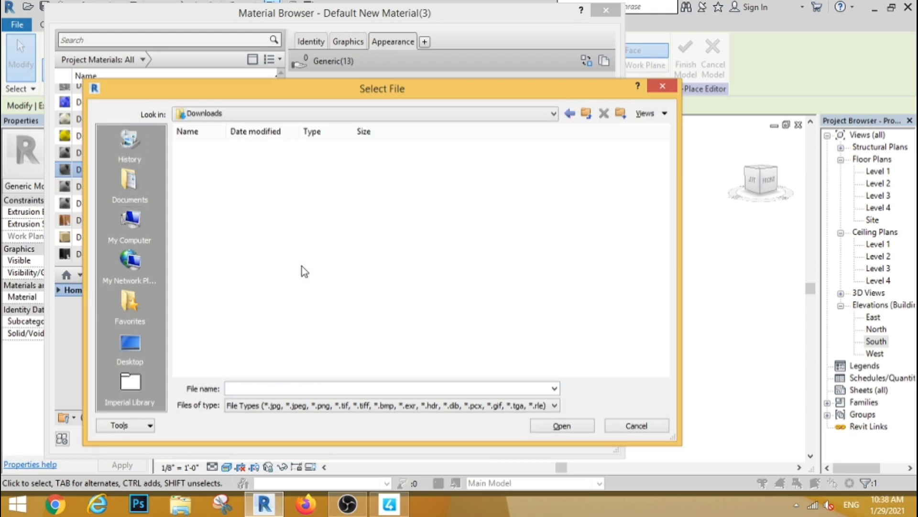
{"action": "double_click", "coordinate": [246, 161]}
{"action": "left_click", "coordinate": [202, 174]}
{"action": "left_click", "coordinate": [556, 431]}
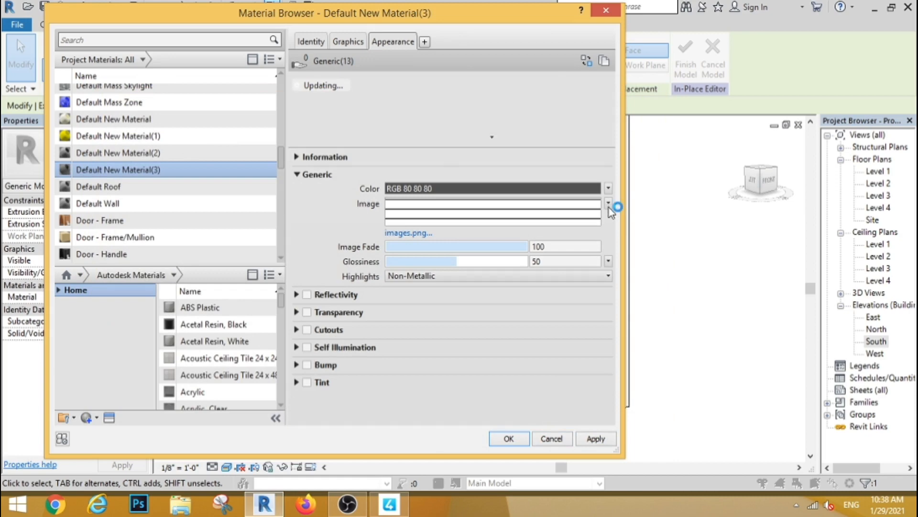
- Set the images.png texture's sample width to 10' with linked proportions and finish editing the texture
{"action": "left_click", "coordinate": [608, 206]}
{"action": "left_click", "coordinate": [550, 331]}
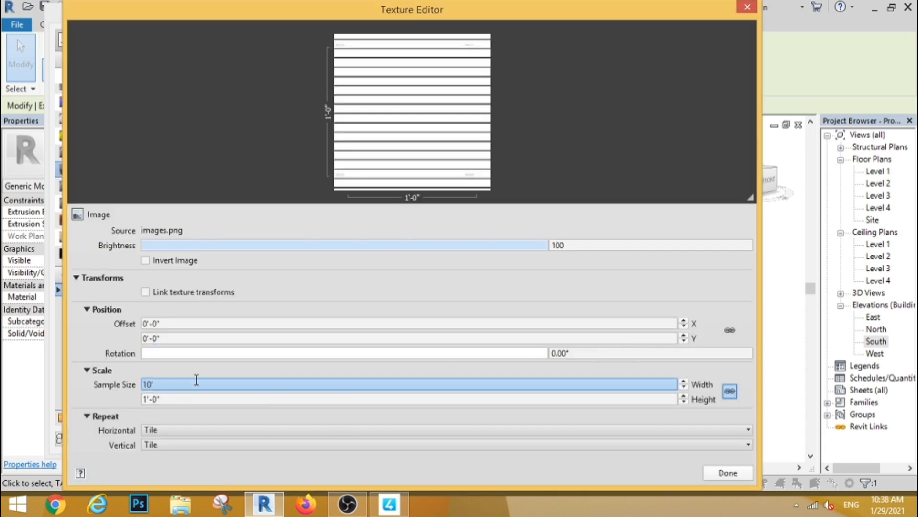
{"action": "left_click", "coordinate": [728, 473]}
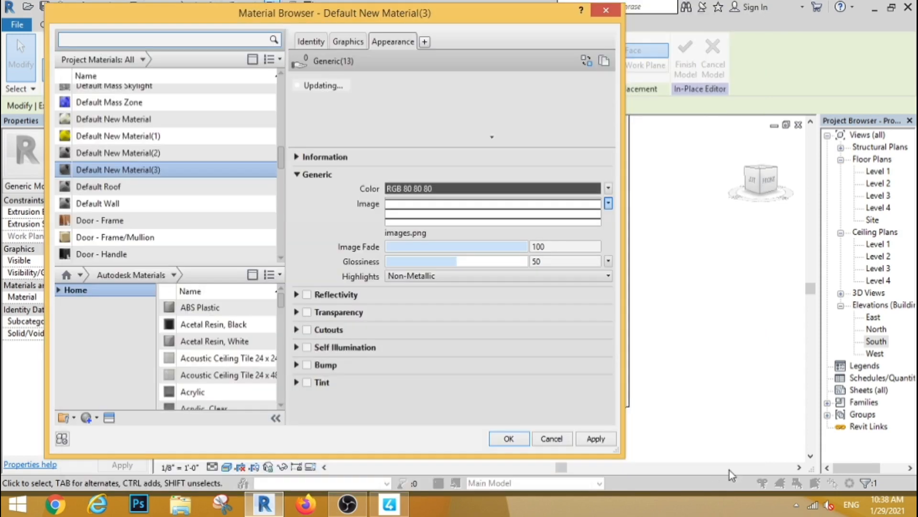
- Tint the material RGB 93-93-93, assign it to the grey wall panel and finish the in-place model
{"action": "left_click", "coordinate": [307, 382]}
{"action": "left_click", "coordinate": [414, 396]}
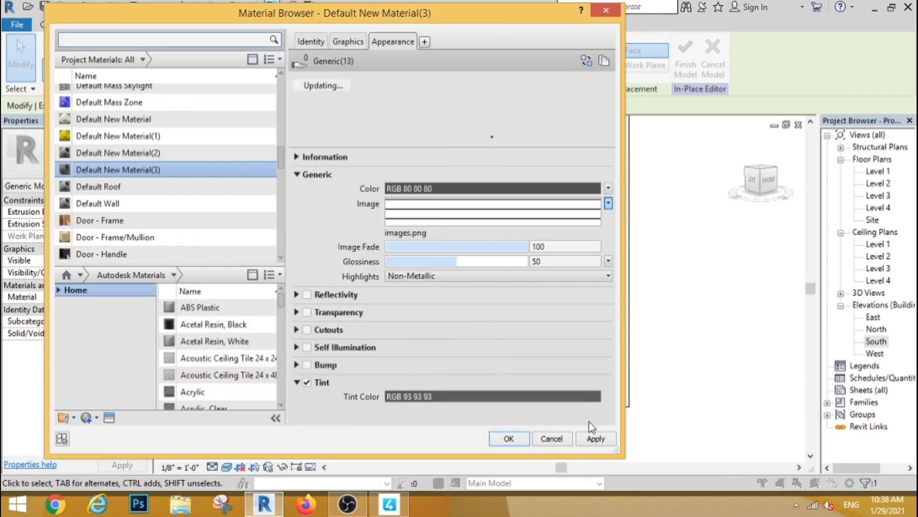
{"action": "left_click", "coordinate": [502, 440]}
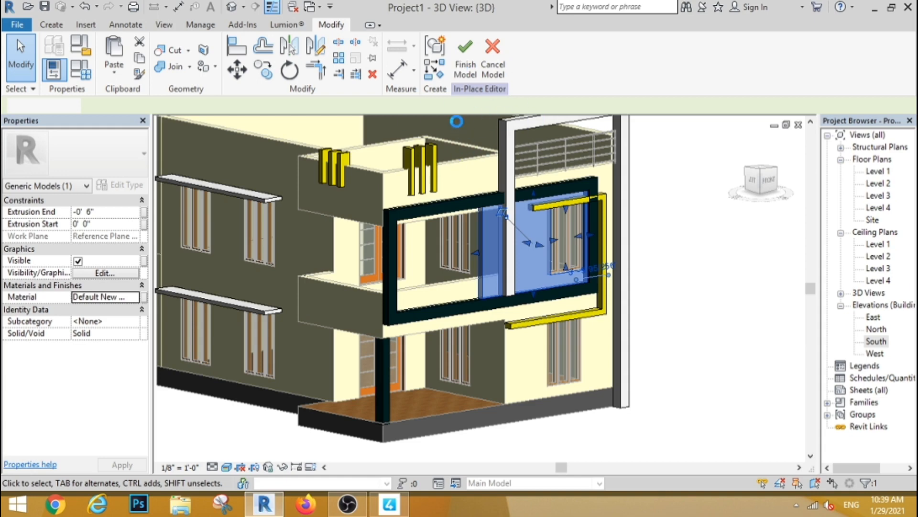
{"action": "left_click", "coordinate": [465, 58]}
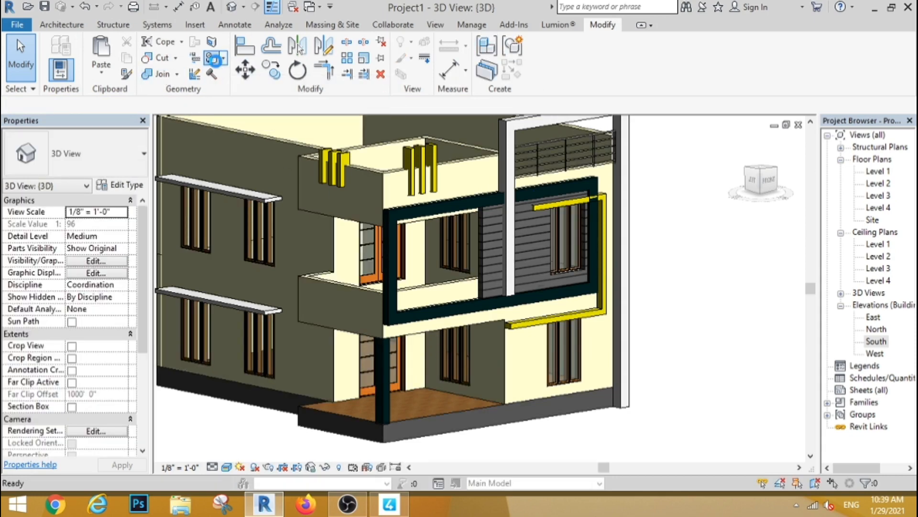
- Paint the plinth faces along the front, the porch and the left side of the house with Default New Material
{"action": "left_click", "coordinate": [215, 59]}
{"action": "scroll", "coordinate": [123, 225], "scroll_direction": "up", "scroll_amount": 1}
{"action": "left_click", "coordinate": [95, 223]}
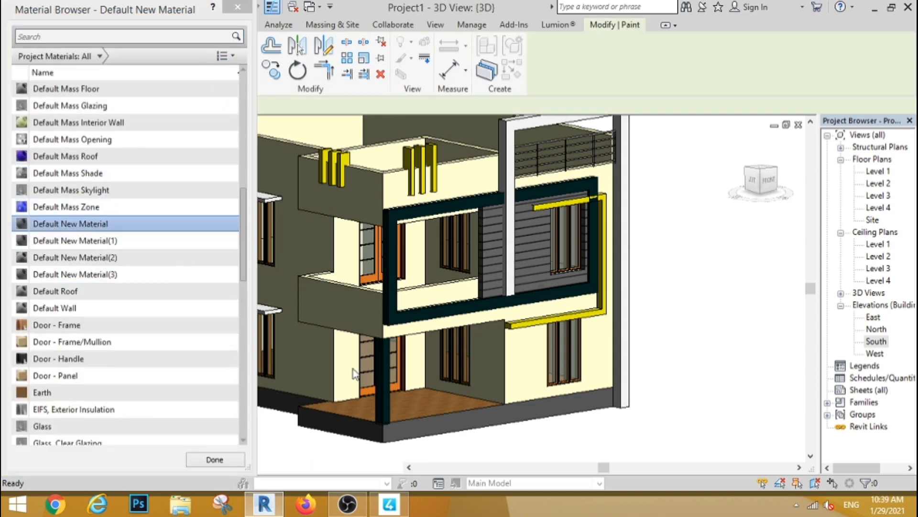
{"action": "left_click", "coordinate": [460, 433]}
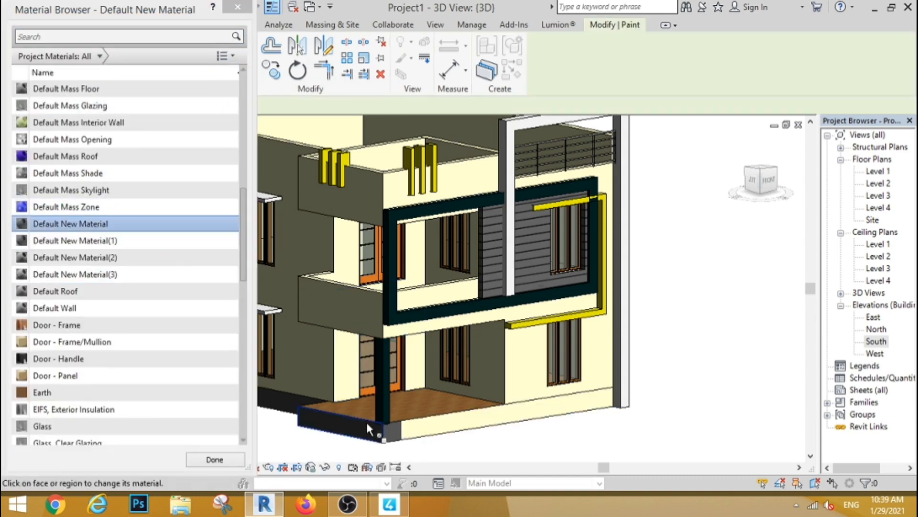
{"action": "left_click", "coordinate": [391, 431]}
{"action": "scroll", "coordinate": [581, 413], "scroll_direction": "down", "scroll_amount": 3}
{"action": "scroll", "coordinate": [343, 407], "scroll_direction": "up", "scroll_amount": 3}
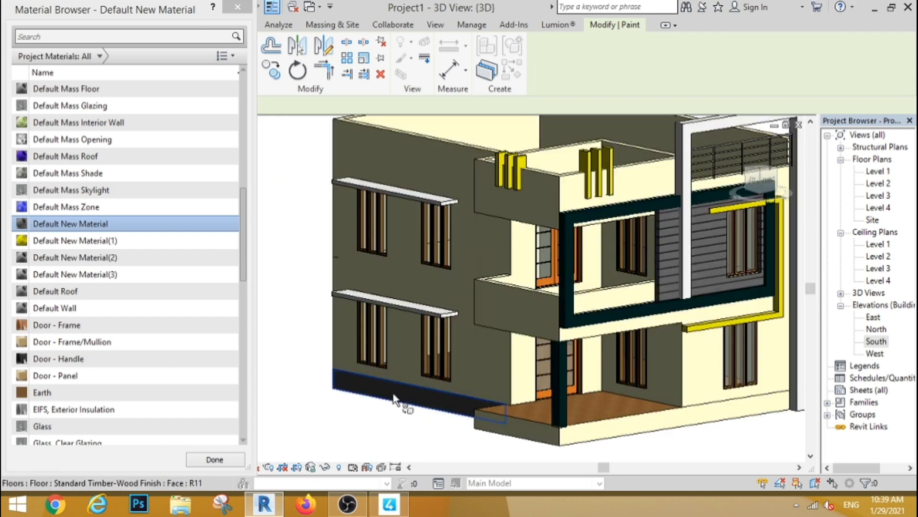
{"action": "left_click", "coordinate": [393, 394]}
{"action": "scroll", "coordinate": [394, 399], "scroll_direction": "down", "scroll_amount": 4}
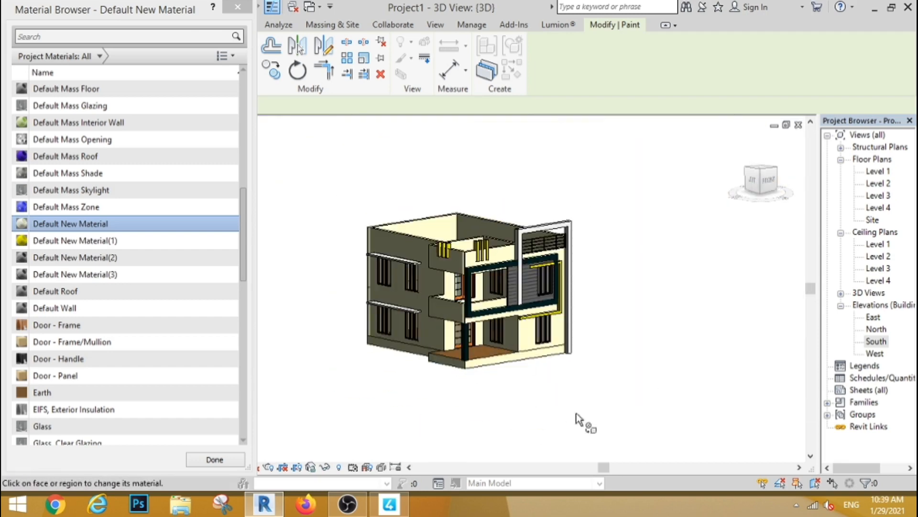
- Paint the plinth faces on the right side and rear of the house with Default New Material and end painting
{"action": "middle_click_drag", "start_coordinate": [598, 393], "coordinate": [488, 375], "text": "shift"}
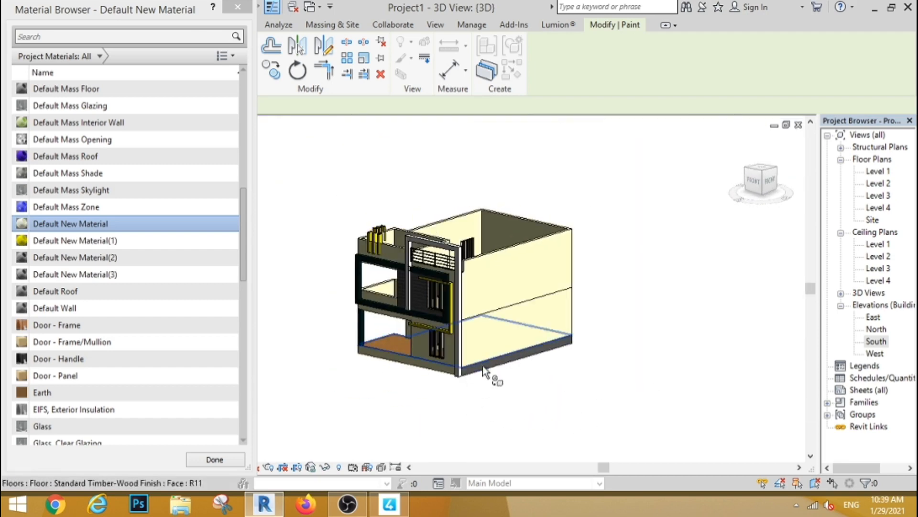
{"action": "middle_click_drag", "start_coordinate": [630, 375], "coordinate": [484, 416], "text": "shift"}
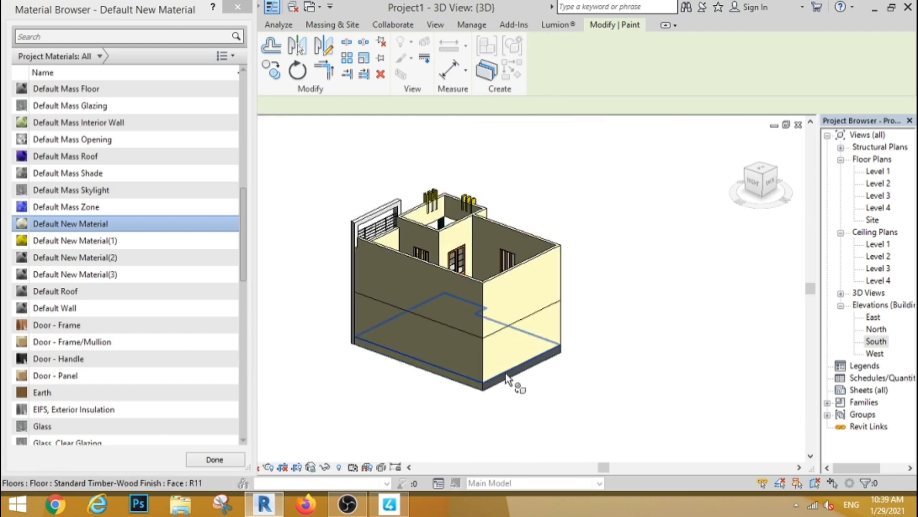
{"action": "scroll", "coordinate": [484, 375], "scroll_direction": "up", "scroll_amount": 3}
{"action": "scroll", "coordinate": [483, 375], "scroll_direction": "down", "scroll_amount": 4}
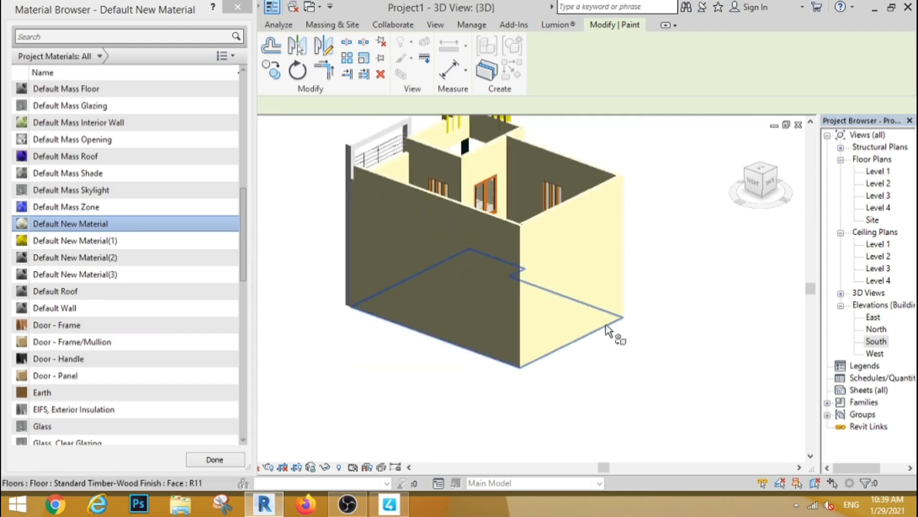
{"action": "middle_click_drag", "start_coordinate": [483, 375], "coordinate": [571, 308], "text": "shift"}
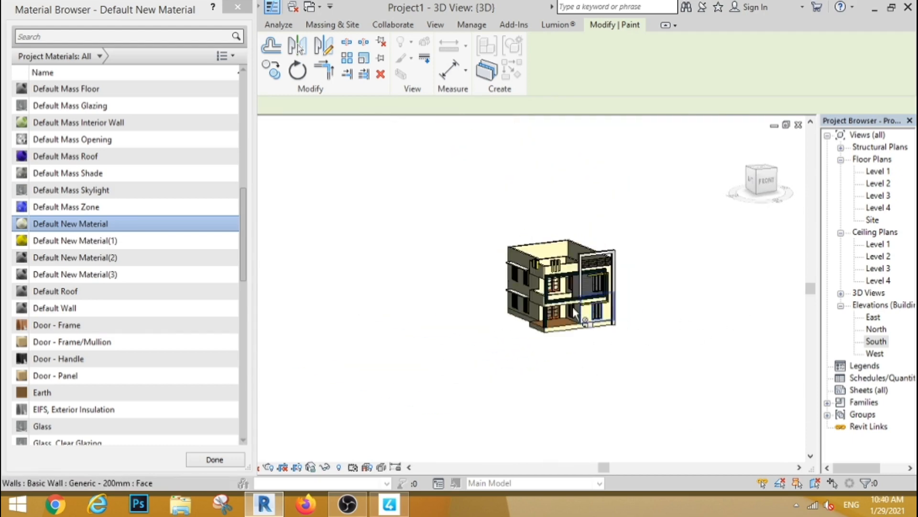
{"action": "scroll", "coordinate": [571, 308], "scroll_direction": "up", "scroll_amount": 4}
{"action": "left_click", "coordinate": [571, 309]}
{"action": "key", "text": "Escape"}
{"action": "scroll", "coordinate": [388, 303], "scroll_direction": "down", "scroll_amount": 4}
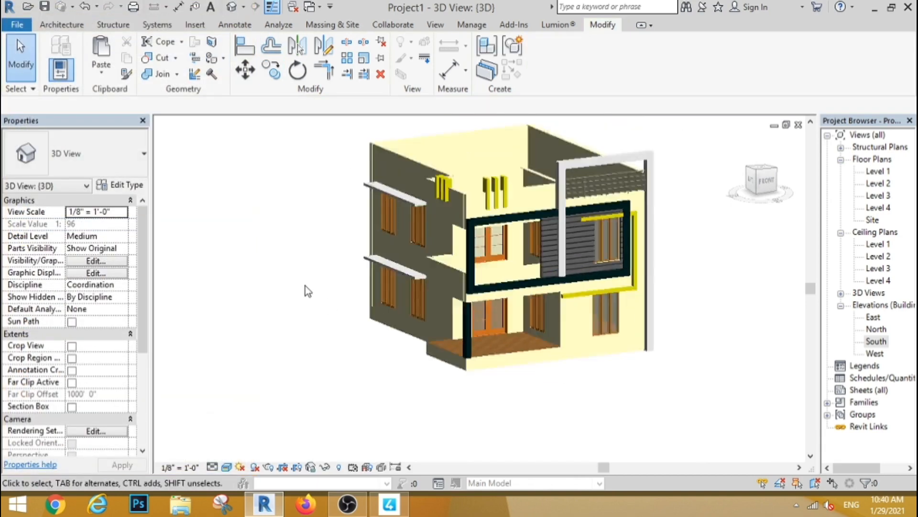
- Start a Generic - 200mm wall on the Level 1 plan with base offset -1', unconnected top and height 5'
{"action": "double_click", "coordinate": [878, 173]}
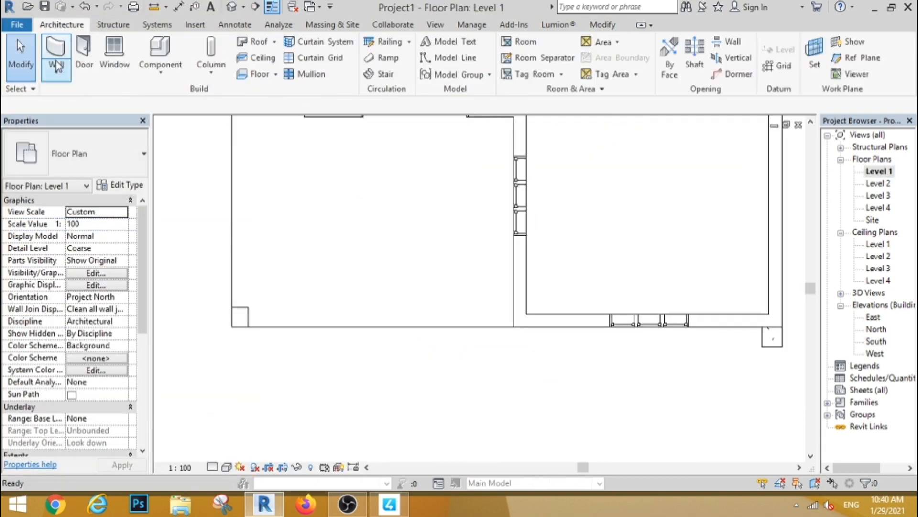
{"action": "key", "text": "w"}
{"action": "key", "text": "a"}
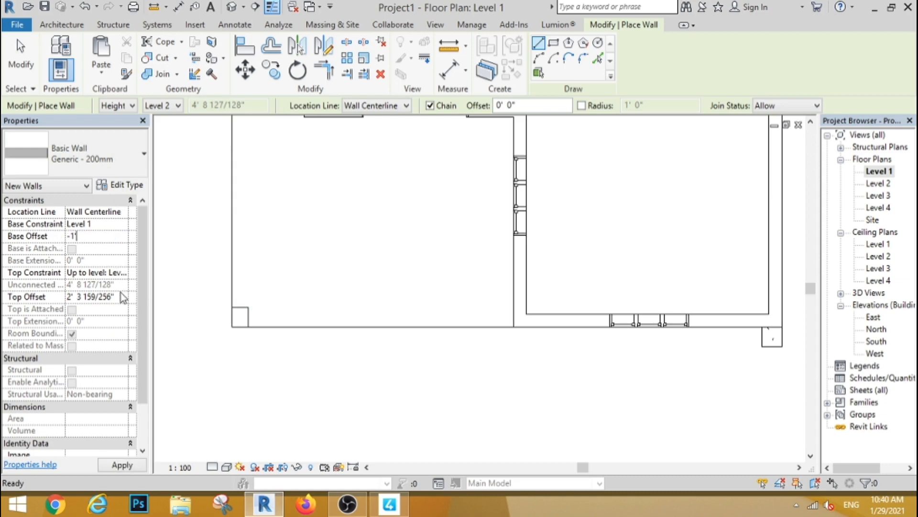
{"action": "left_click", "coordinate": [123, 274]}
{"action": "left_click", "coordinate": [112, 285]}
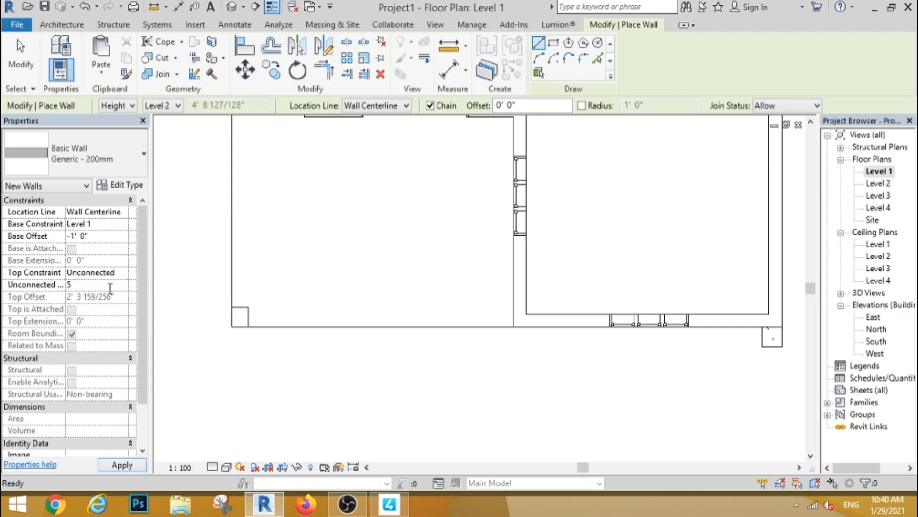
{"action": "key", "text": "Return"}
- Draw a rectangular compound wall around the whole house and check it in the 3D view
{"action": "scroll", "coordinate": [256, 336], "scroll_direction": "down", "scroll_amount": 5}
{"action": "left_click", "coordinate": [553, 42]}
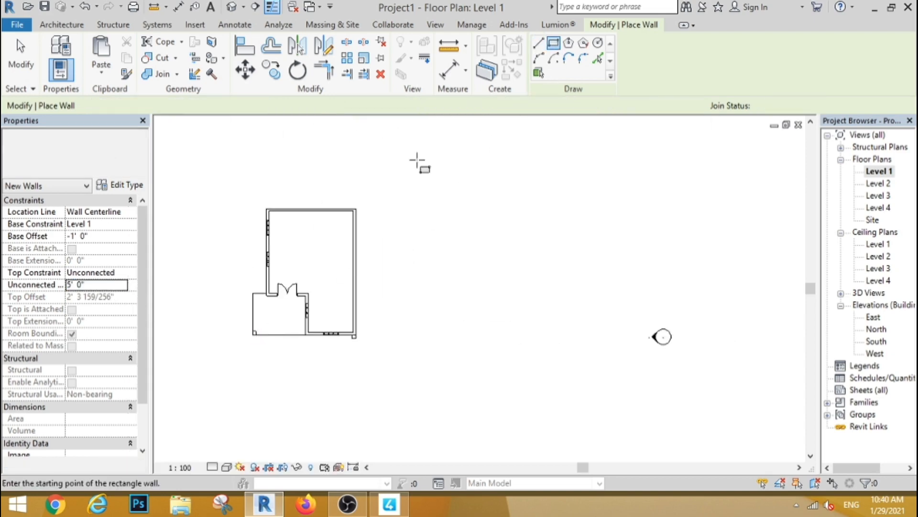
{"action": "scroll", "coordinate": [379, 184], "scroll_direction": "down", "scroll_amount": 2}
{"action": "left_click", "coordinate": [379, 184]}
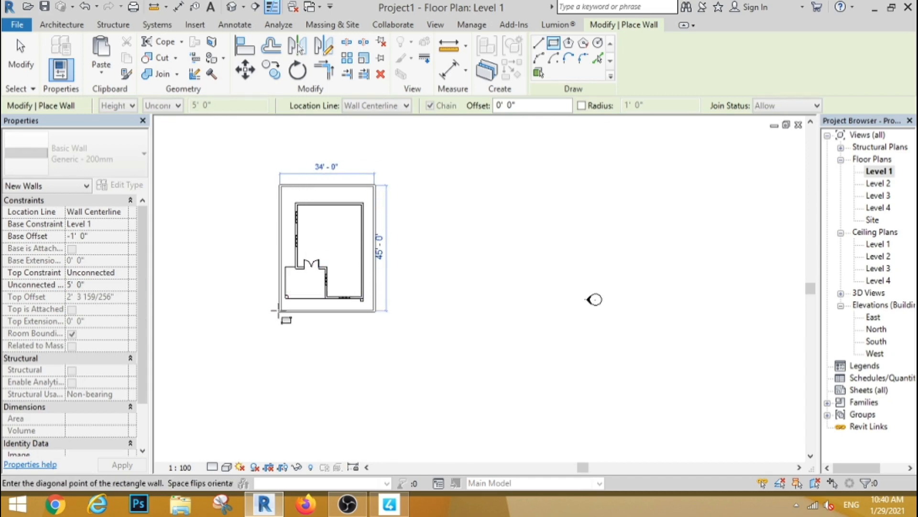
{"action": "left_click", "coordinate": [275, 307]}
{"action": "left_click", "coordinate": [21, 54]}
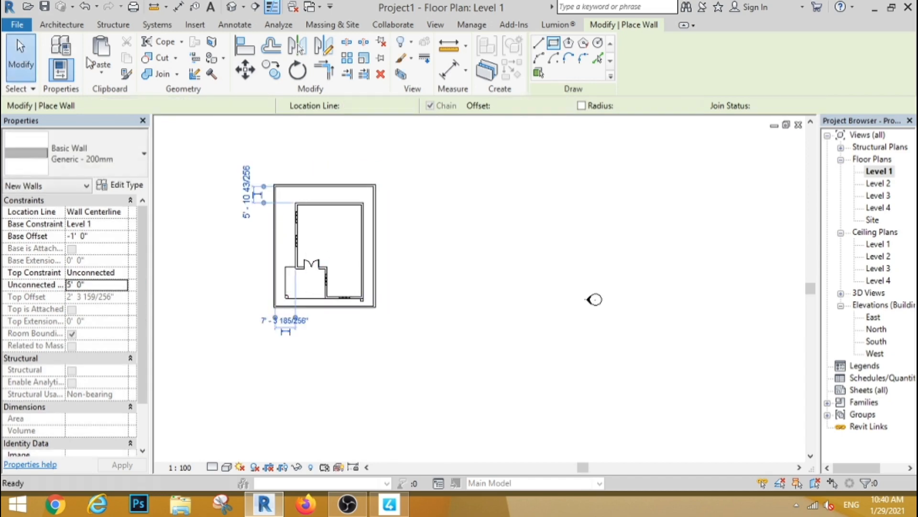
{"action": "left_click", "coordinate": [231, 7]}
{"action": "middle_click_drag", "start_coordinate": [412, 249], "coordinate": [535, 217], "text": "shift"}
- Create a toposurface on the Site plan by placing boundary points well outside the compound wall
{"action": "double_click", "coordinate": [870, 219]}
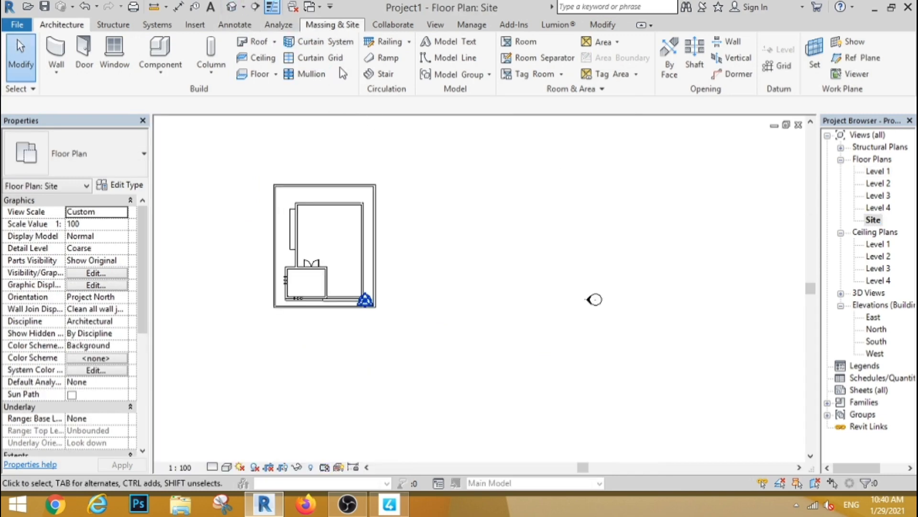
{"action": "left_click", "coordinate": [332, 25]}
{"action": "left_click", "coordinate": [318, 61]}
{"action": "scroll", "coordinate": [468, 281], "scroll_direction": "down", "scroll_amount": 2}
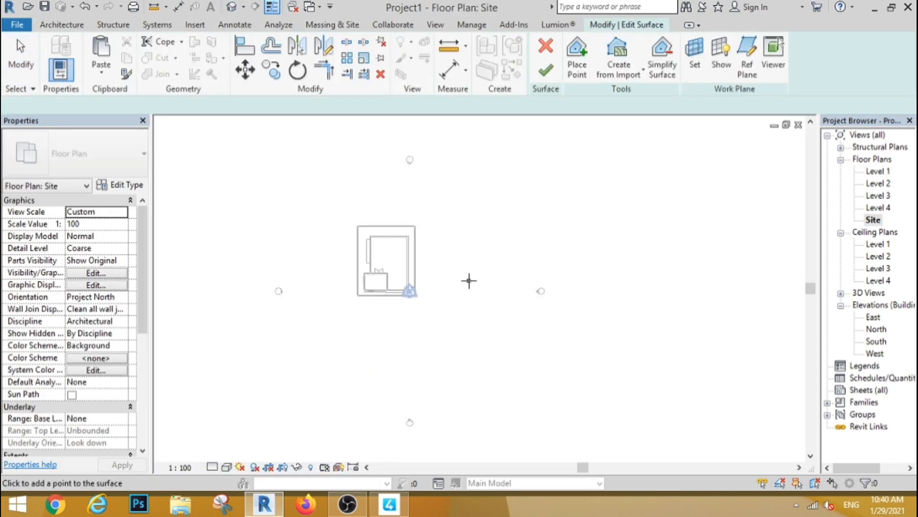
{"action": "scroll", "coordinate": [437, 239], "scroll_direction": "down", "scroll_amount": 3}
{"action": "left_click", "coordinate": [330, 211]}
{"action": "left_click", "coordinate": [599, 207]}
{"action": "left_click", "coordinate": [604, 320]}
{"action": "left_click", "coordinate": [520, 415]}
{"action": "left_click", "coordinate": [318, 409]}
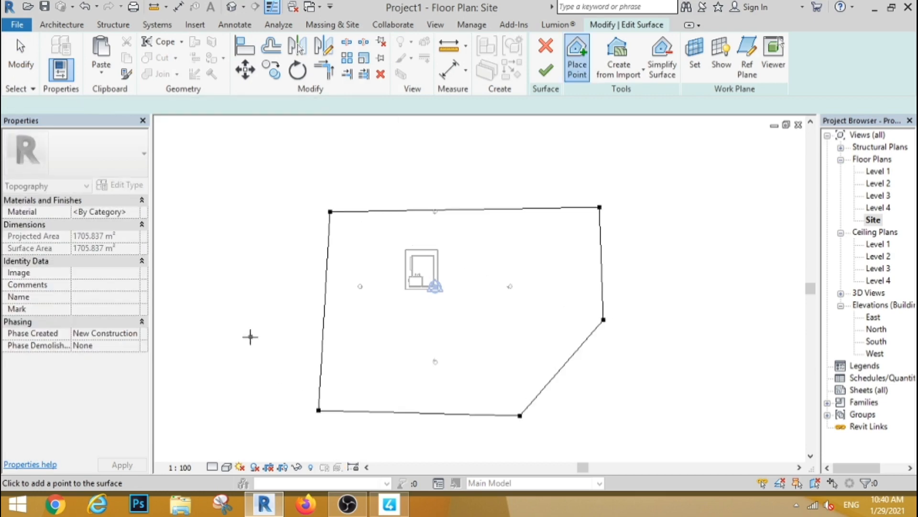
{"action": "left_click", "coordinate": [237, 328]}
{"action": "key", "text": "Escape"}
- Inspect the toposurface's level relative to the house and compound wall in the South elevation and the 3D view
{"action": "double_click", "coordinate": [877, 341]}
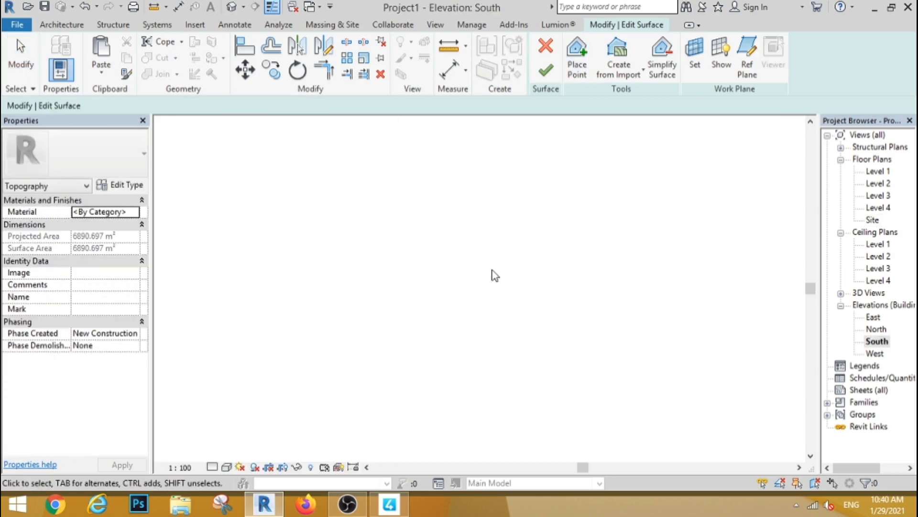
{"action": "scroll", "coordinate": [396, 328], "scroll_direction": "up", "scroll_amount": 8}
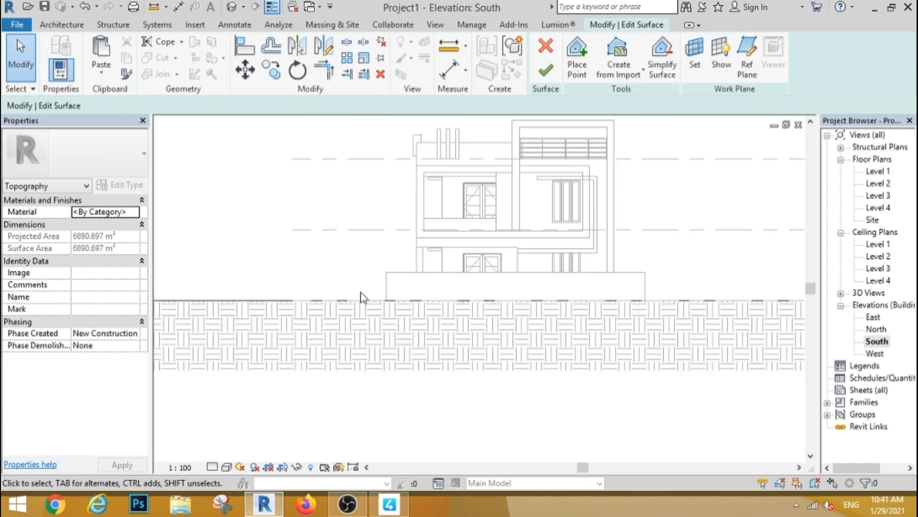
{"action": "scroll", "coordinate": [368, 284], "scroll_direction": "down", "scroll_amount": 5}
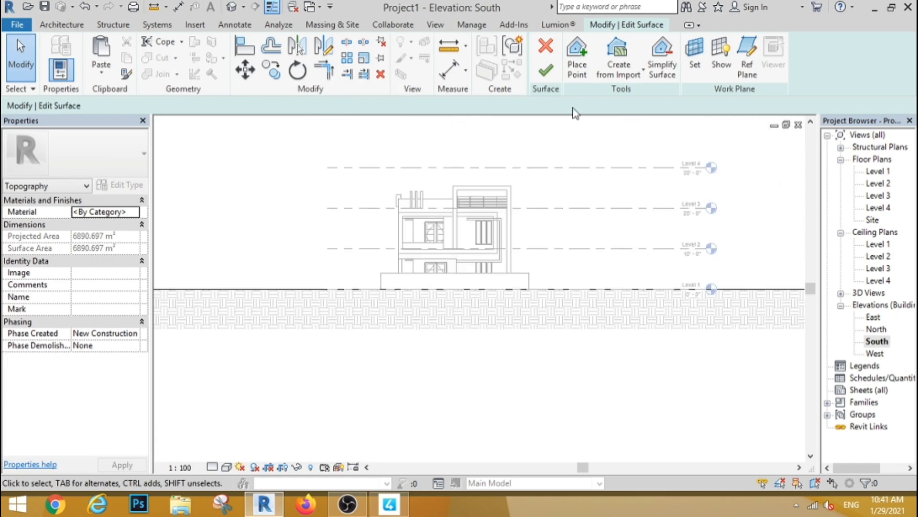
{"action": "left_click", "coordinate": [232, 7]}
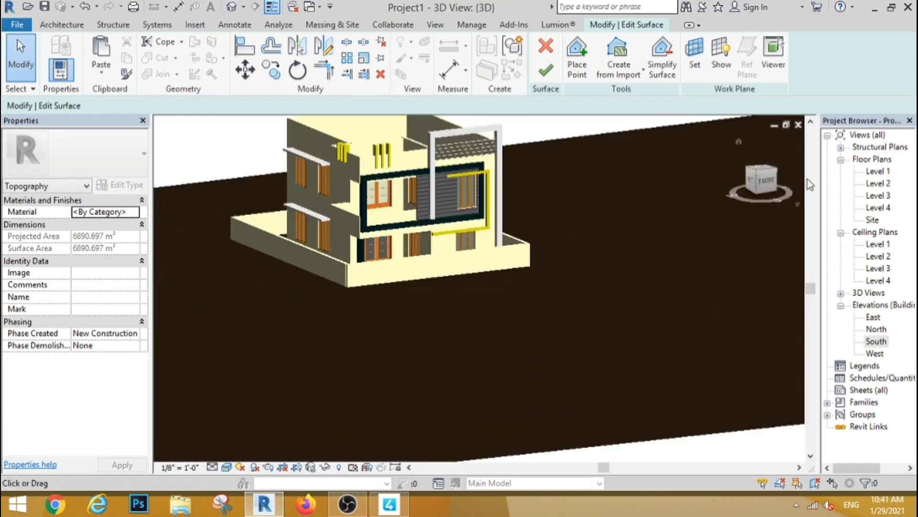
- Open the Level 1 floor plan and cancel the toposurface editing session
{"action": "left_click", "coordinate": [877, 172]}
{"action": "double_click", "coordinate": [877, 172]}
{"action": "left_click", "coordinate": [62, 25]}
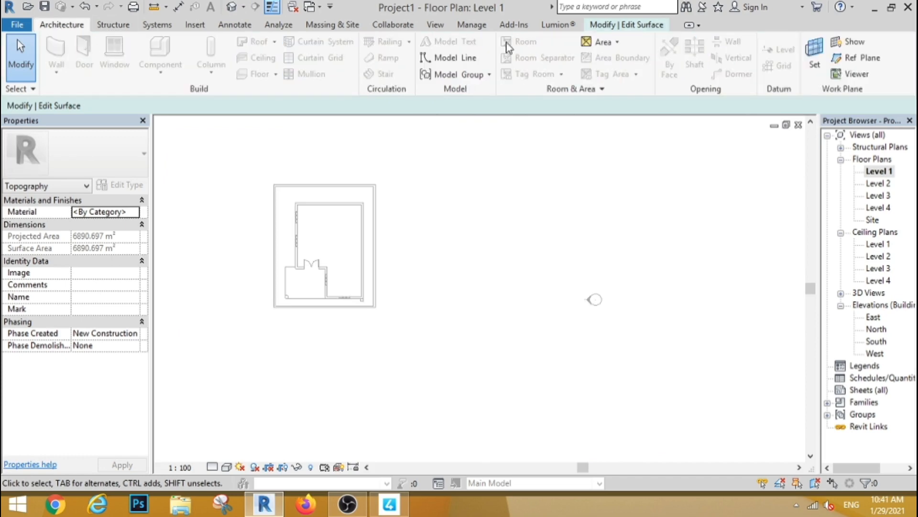
{"action": "left_click", "coordinate": [627, 24]}
{"action": "left_click", "coordinate": [544, 52]}
- Draw an outer rectangular Generic - 200mm wall of about 198' by 159' around the house and its compound wall on Level 1
{"action": "left_click", "coordinate": [61, 25]}
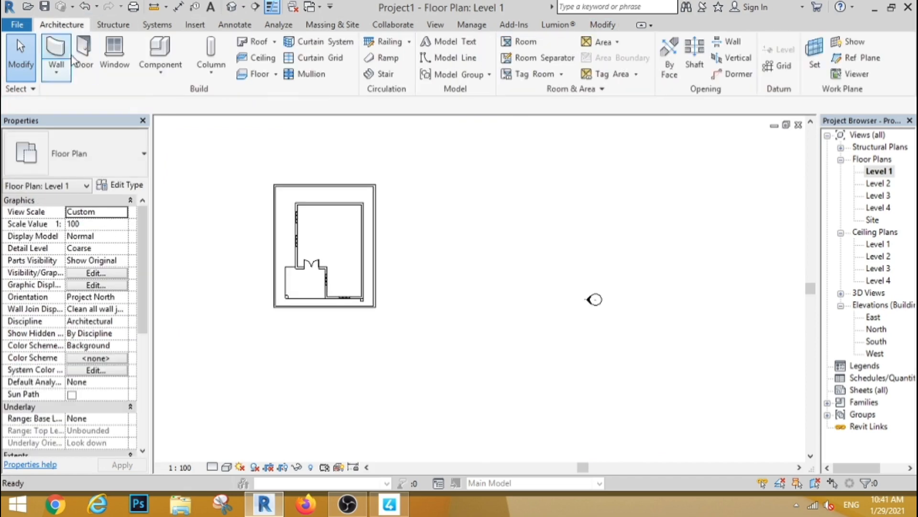
{"action": "left_click", "coordinate": [67, 57]}
{"action": "left_click", "coordinate": [553, 43]}
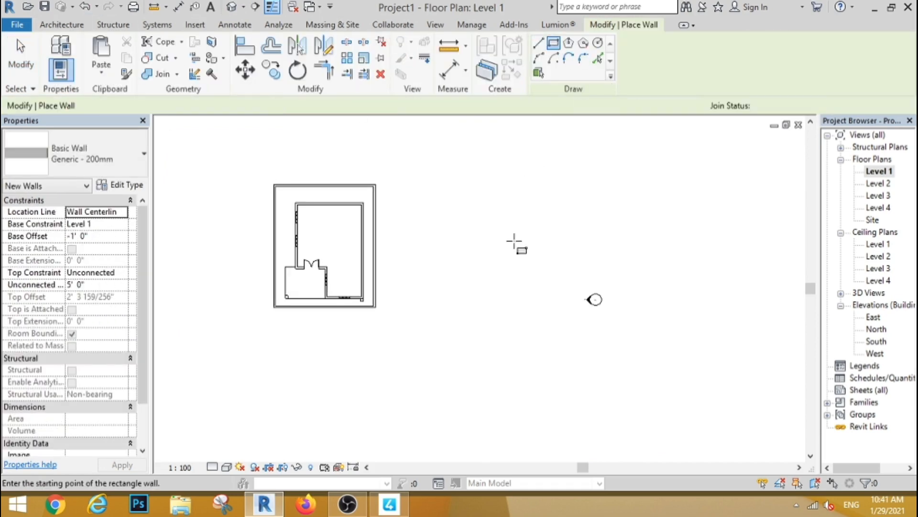
{"action": "scroll", "coordinate": [514, 241], "scroll_direction": "down", "scroll_amount": 3}
{"action": "left_click", "coordinate": [514, 182]}
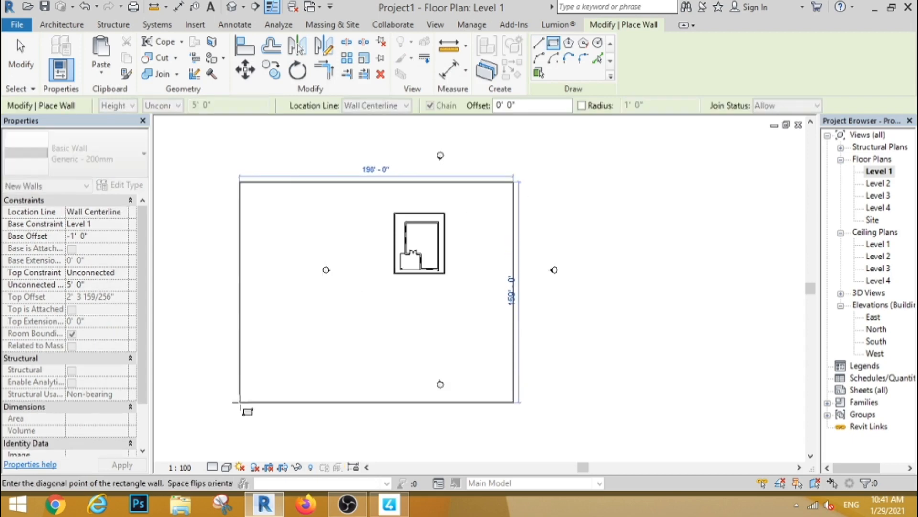
{"action": "left_click", "coordinate": [241, 404]}
{"action": "key", "text": "Escape"}
{"action": "key", "text": "Escape"}
- Move the toposurface down to the base of the compound wall in the South elevation and check it in the 3D view
{"action": "double_click", "coordinate": [877, 341]}
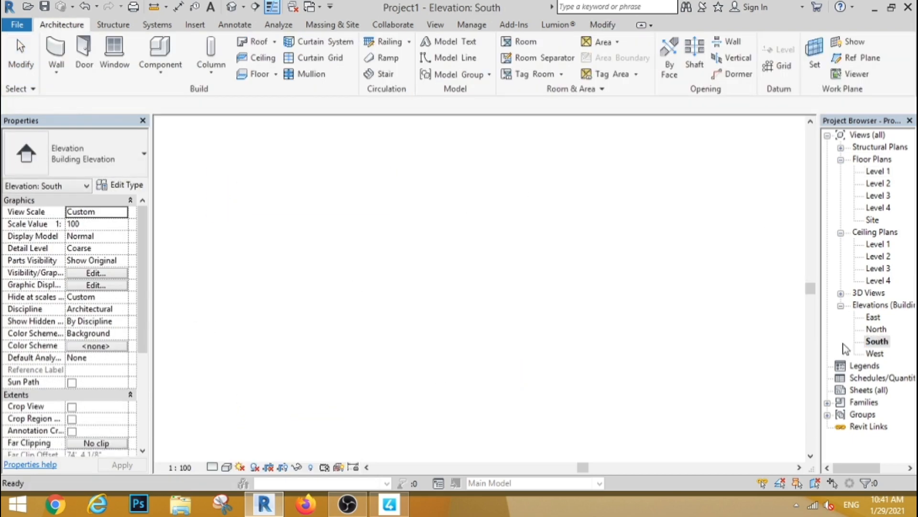
{"action": "scroll", "coordinate": [369, 278], "scroll_direction": "down", "scroll_amount": 3}
{"action": "scroll", "coordinate": [396, 270], "scroll_direction": "up", "scroll_amount": 3}
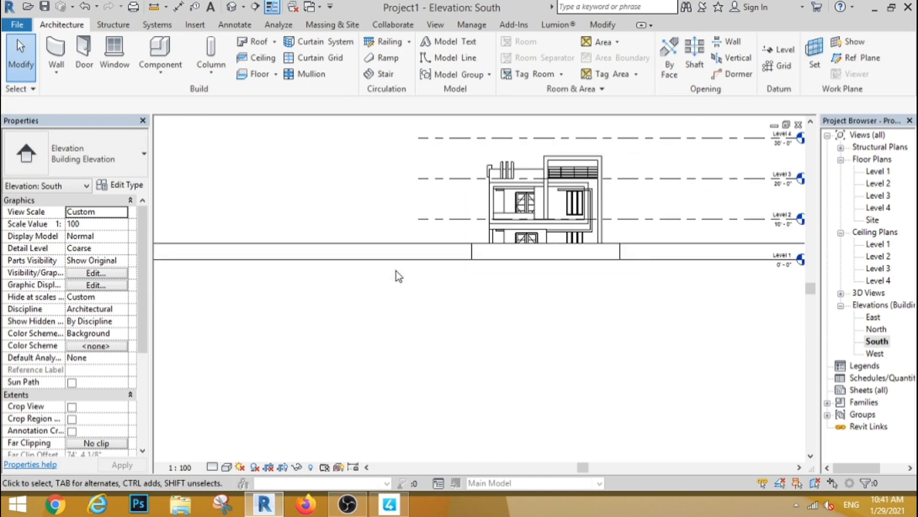
{"action": "left_click", "coordinate": [442, 259]}
{"action": "scroll", "coordinate": [480, 260], "scroll_direction": "up", "scroll_amount": 3}
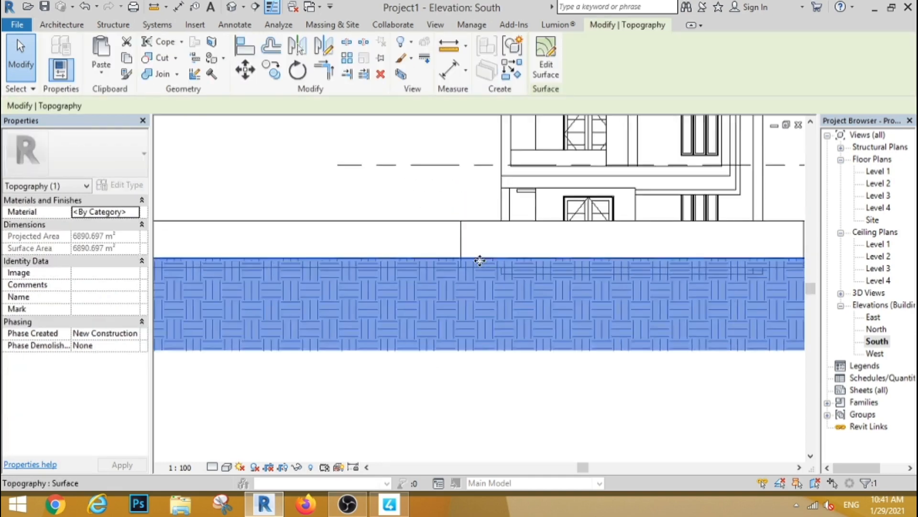
{"action": "scroll", "coordinate": [480, 260], "scroll_direction": "up", "scroll_amount": 3}
{"action": "left_click", "coordinate": [245, 70]}
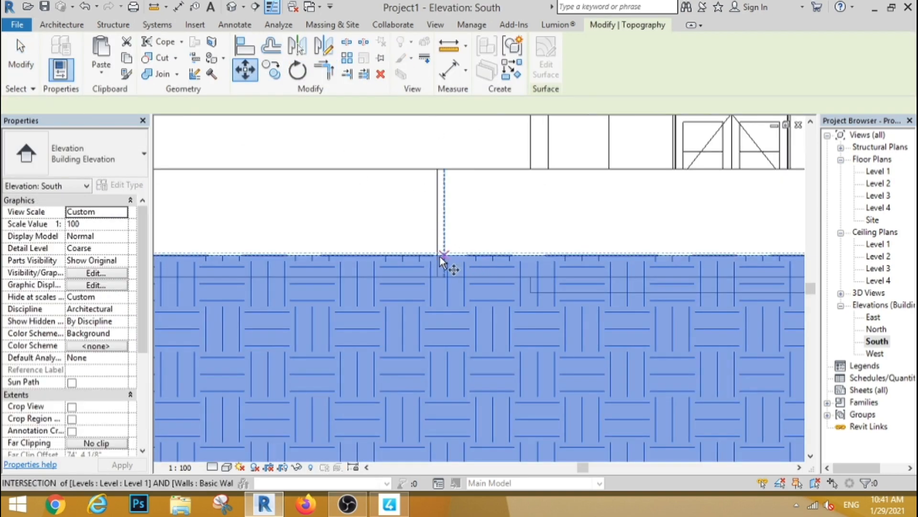
{"action": "left_click", "coordinate": [440, 256]}
{"action": "left_click", "coordinate": [437, 277]}
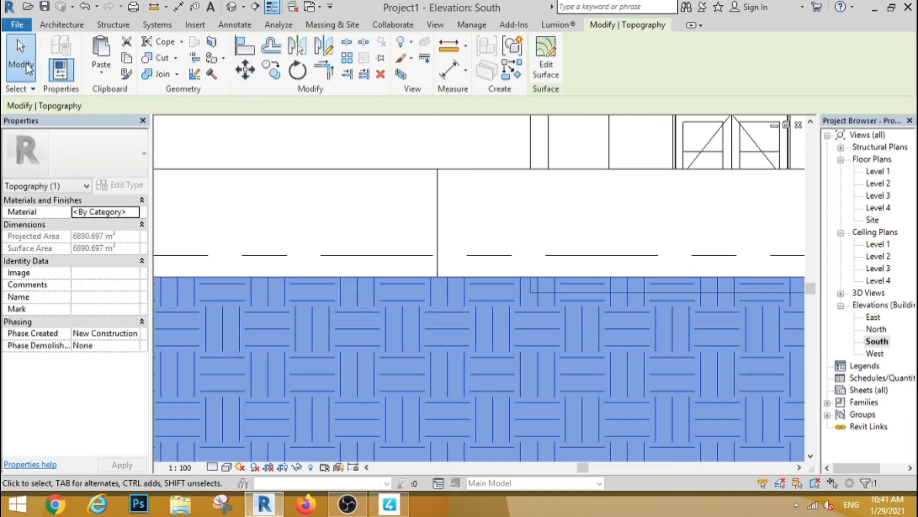
{"action": "key", "text": "Escape"}
{"action": "left_click", "coordinate": [232, 7]}
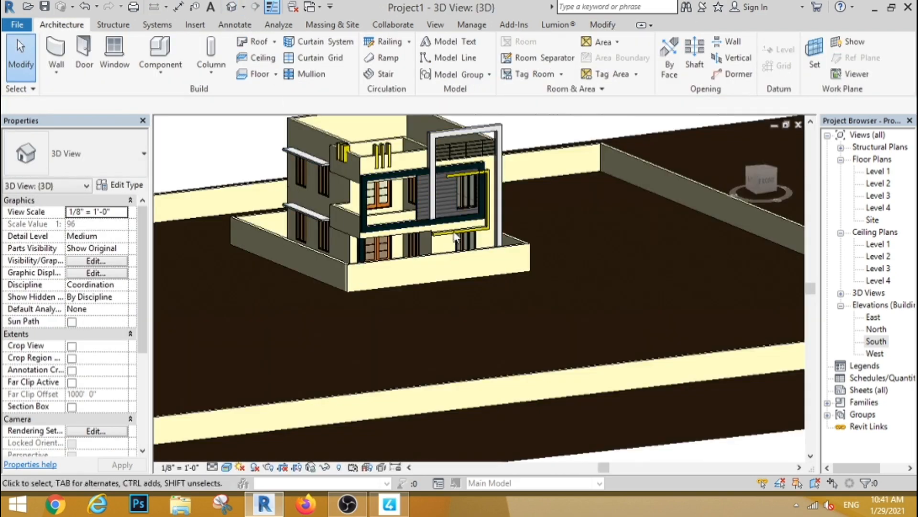
{"action": "scroll", "coordinate": [458, 229], "scroll_direction": "down", "scroll_amount": 2}
{"action": "scroll", "coordinate": [451, 231], "scroll_direction": "up", "scroll_amount": 1}
- Start placing a component on the Level 1 plan using M_RPC Tree - Deciduous, type Honey Locust - 7.6 Meters
{"action": "double_click", "coordinate": [881, 174]}
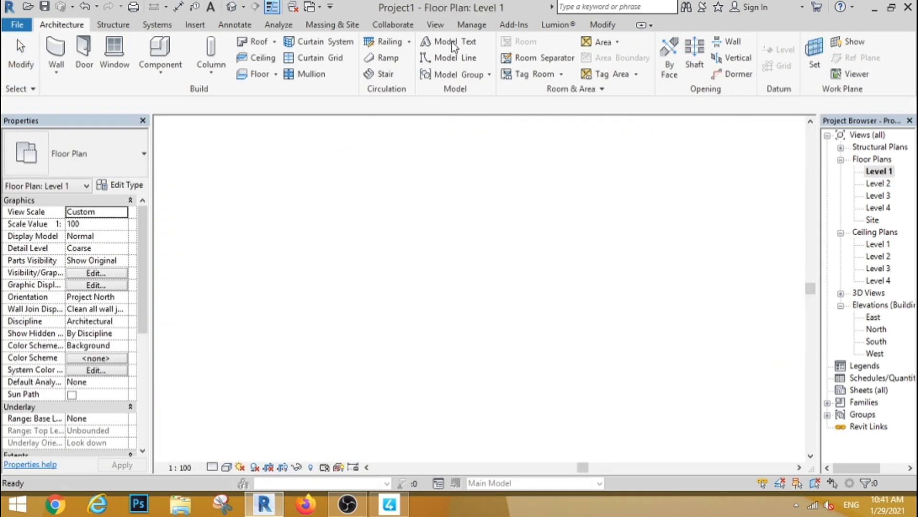
{"action": "key", "text": "c"}
{"action": "key", "text": "m"}
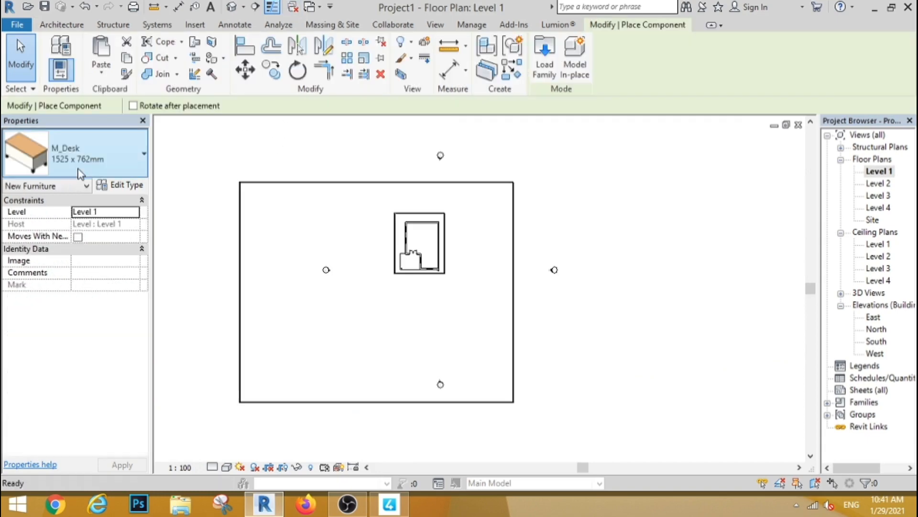
{"action": "left_click", "coordinate": [81, 163]}
{"action": "scroll", "coordinate": [159, 275], "scroll_direction": "down", "scroll_amount": 4}
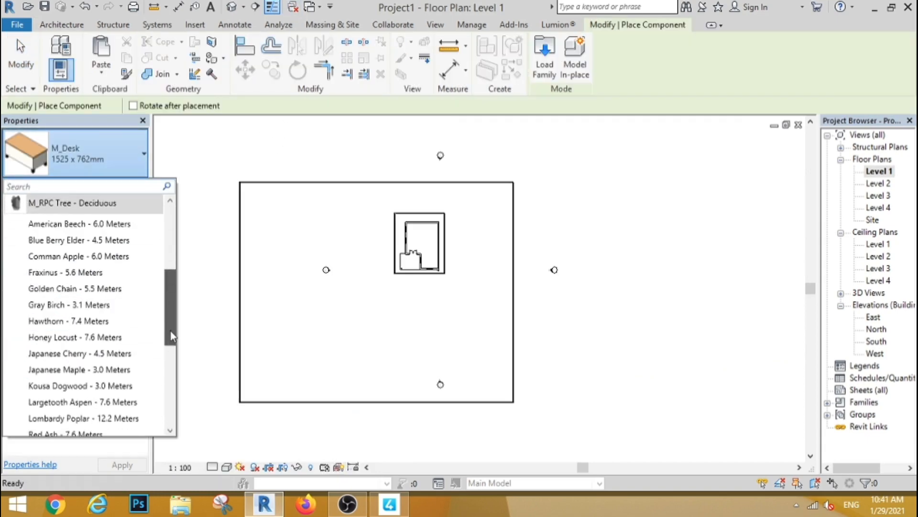
{"action": "left_click", "coordinate": [117, 340]}
{"action": "scroll", "coordinate": [377, 195], "scroll_direction": "up", "scroll_amount": 5}
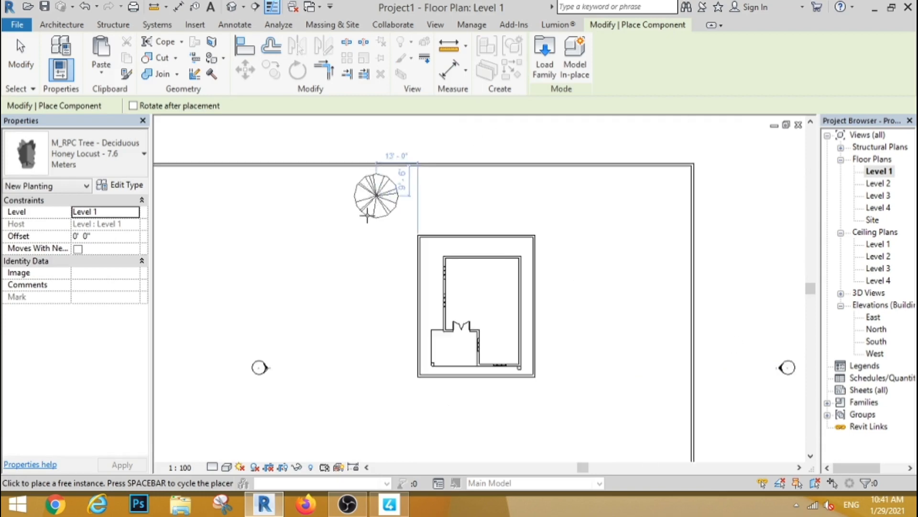
- Place nine Honey Locust trees behind and along both sides of the house, outside its compound wall
{"action": "left_click", "coordinate": [352, 263]}
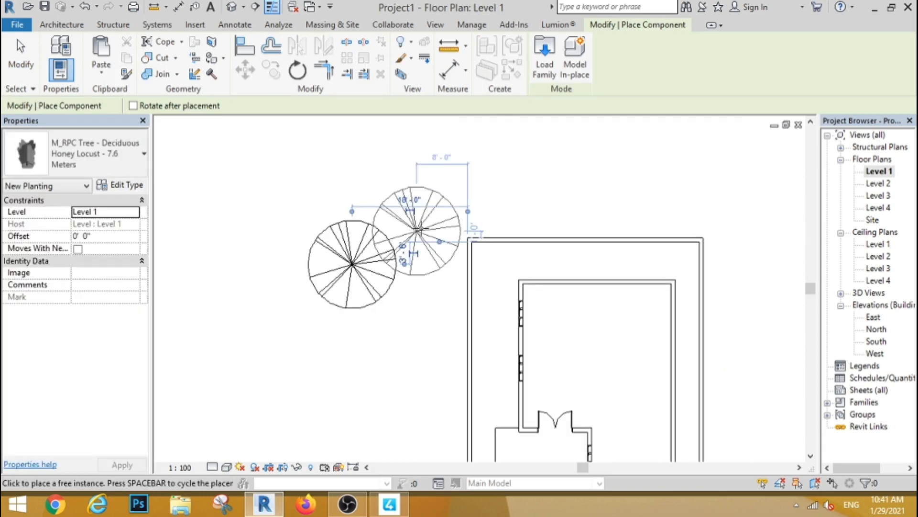
{"action": "left_click", "coordinate": [415, 230]}
{"action": "left_click", "coordinate": [499, 185]}
{"action": "left_click", "coordinate": [577, 170]}
{"action": "scroll", "coordinate": [577, 169], "scroll_direction": "down", "scroll_amount": 2}
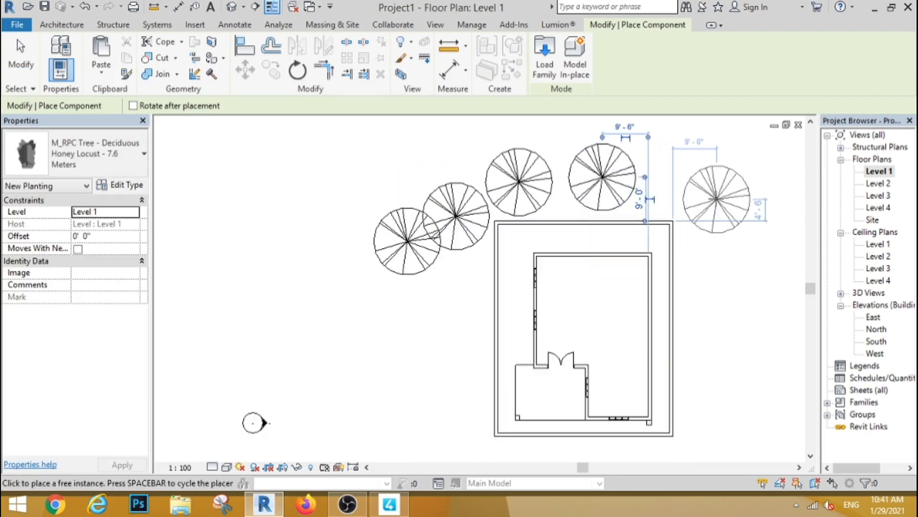
{"action": "left_click", "coordinate": [716, 198]}
{"action": "left_click", "coordinate": [739, 285]}
{"action": "left_click", "coordinate": [371, 169]}
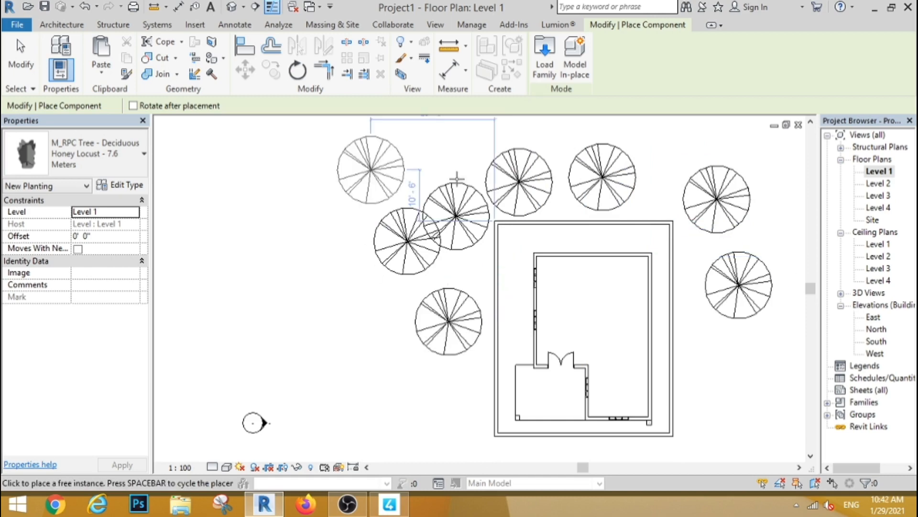
{"action": "left_click", "coordinate": [673, 145]}
{"action": "left_click", "coordinate": [20, 53]}
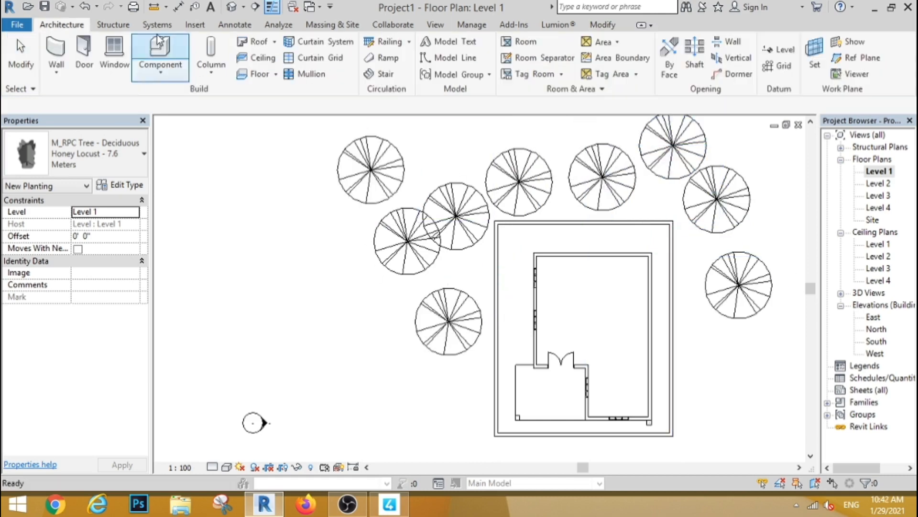
- Create a perspective camera view from in front of the house, aimed through it towards the trees behind, with 5' 6" offset from Level 1
{"action": "left_click", "coordinate": [243, 7]}
{"action": "left_click", "coordinate": [254, 39]}
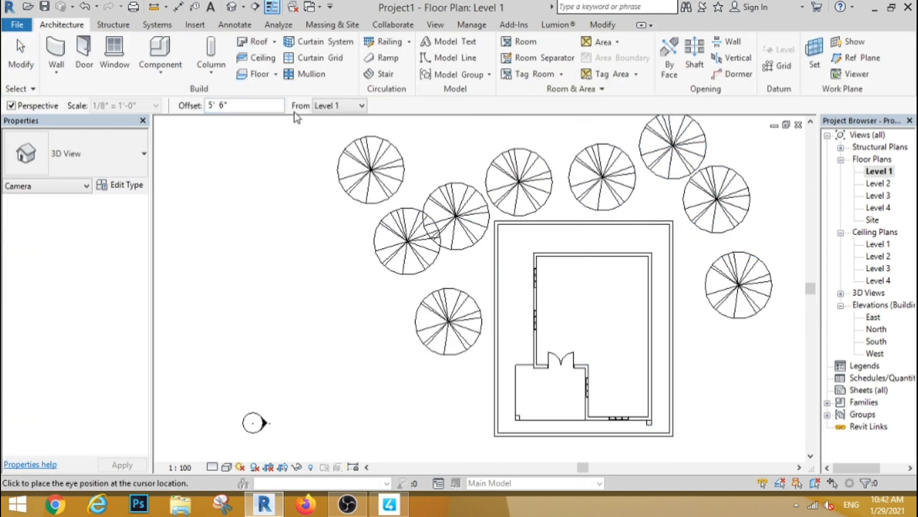
{"action": "scroll", "coordinate": [295, 111], "scroll_direction": "down", "scroll_amount": 5}
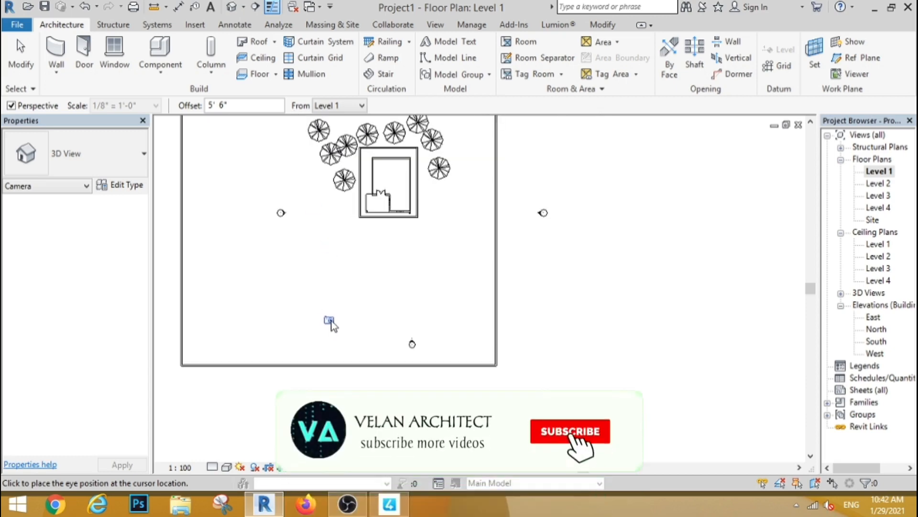
{"action": "left_click", "coordinate": [334, 320]}
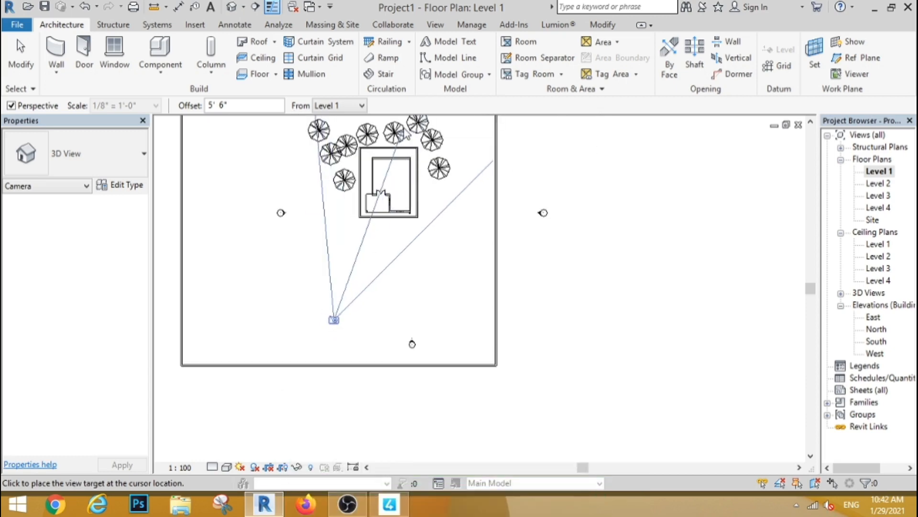
{"action": "left_click", "coordinate": [407, 134]}
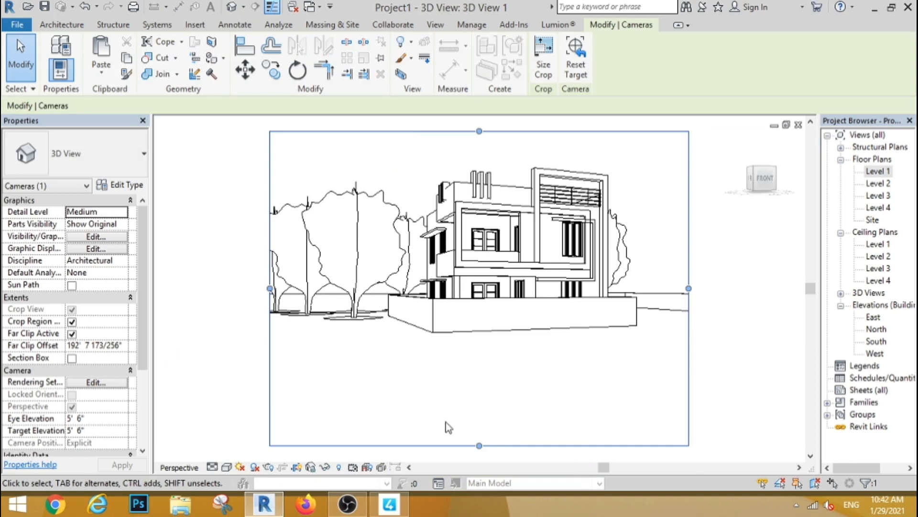
- Adjust the upper and lower edges of the camera view's crop region around the house and change the view's visual style
{"action": "left_click_drag", "start_coordinate": [479, 446], "coordinate": [479, 377]}
{"action": "left_click_drag", "start_coordinate": [479, 131], "coordinate": [479, 125]}
{"action": "left_click_drag", "start_coordinate": [479, 378], "coordinate": [479, 410]}
{"action": "scroll", "coordinate": [365, 246], "scroll_direction": "up", "scroll_amount": 3}
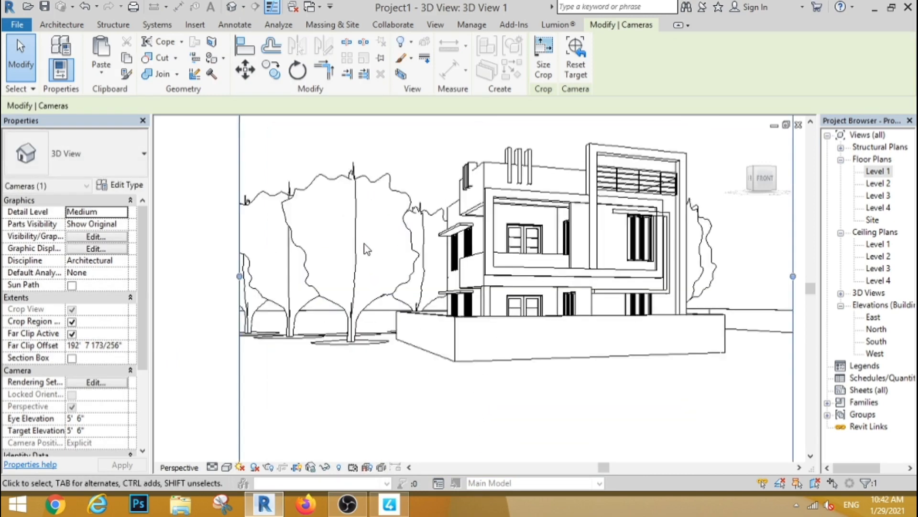
{"action": "scroll", "coordinate": [358, 247], "scroll_direction": "down", "scroll_amount": 1}
{"action": "scroll", "coordinate": [359, 248], "scroll_direction": "up", "scroll_amount": 1}
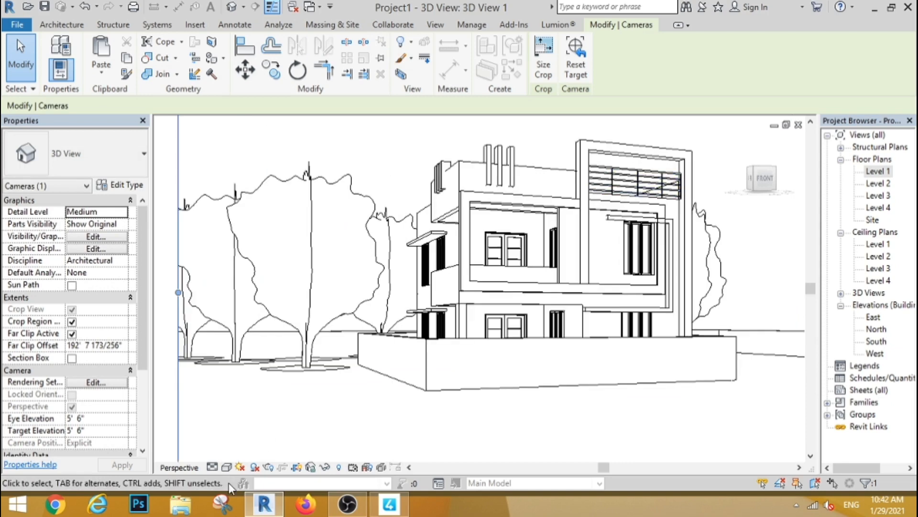
{"action": "left_click", "coordinate": [227, 467]}
{"action": "left_click", "coordinate": [238, 438]}
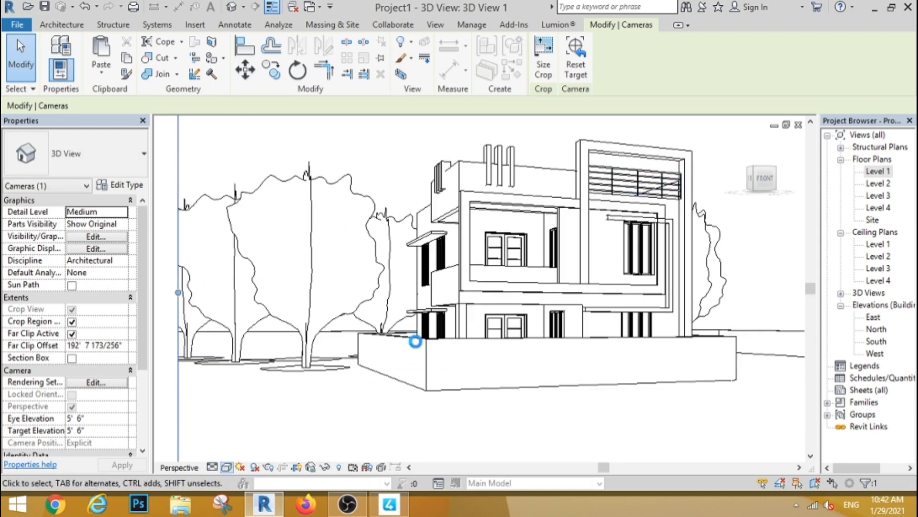